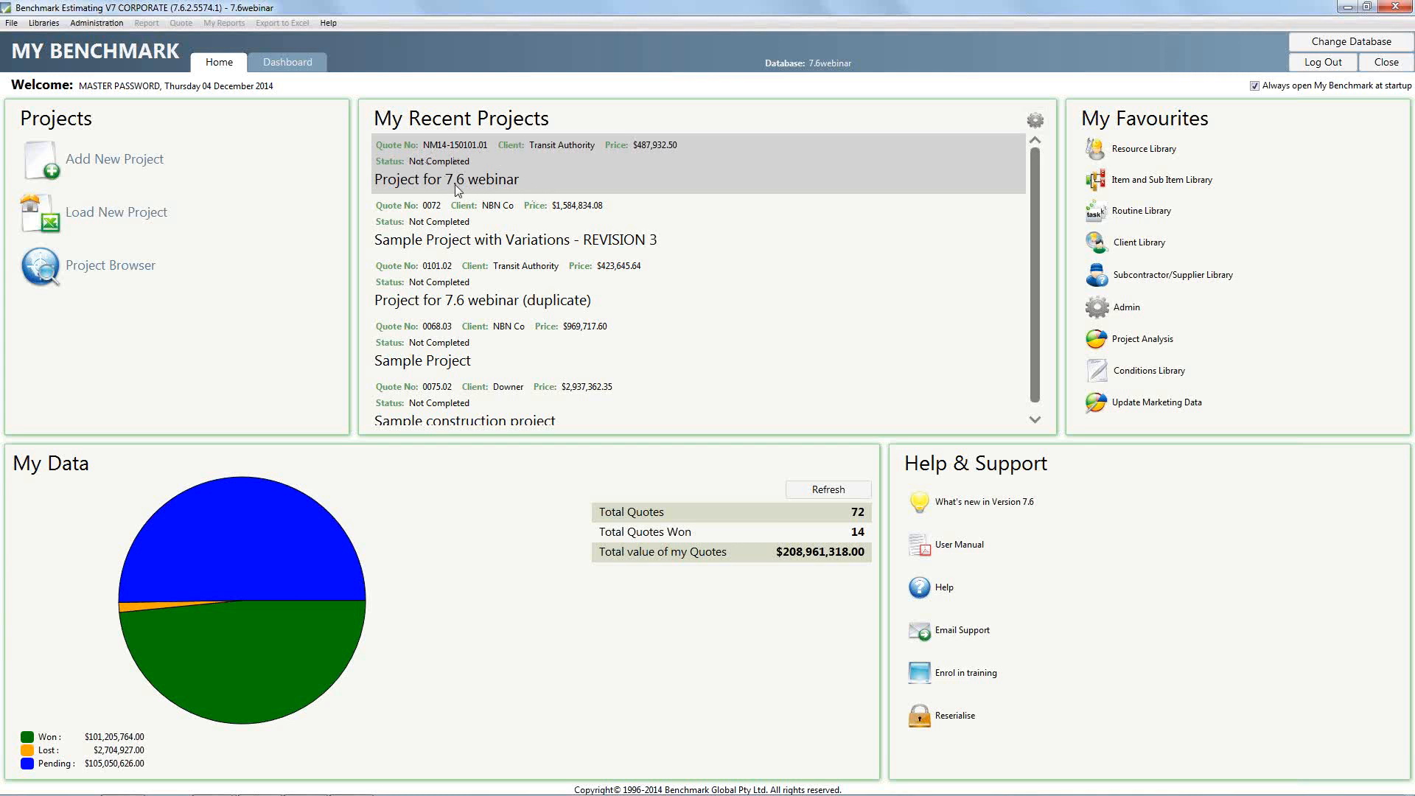
Open the recent project "Project for 7.6 webinar" and go from its details to its sections
click(566, 174)
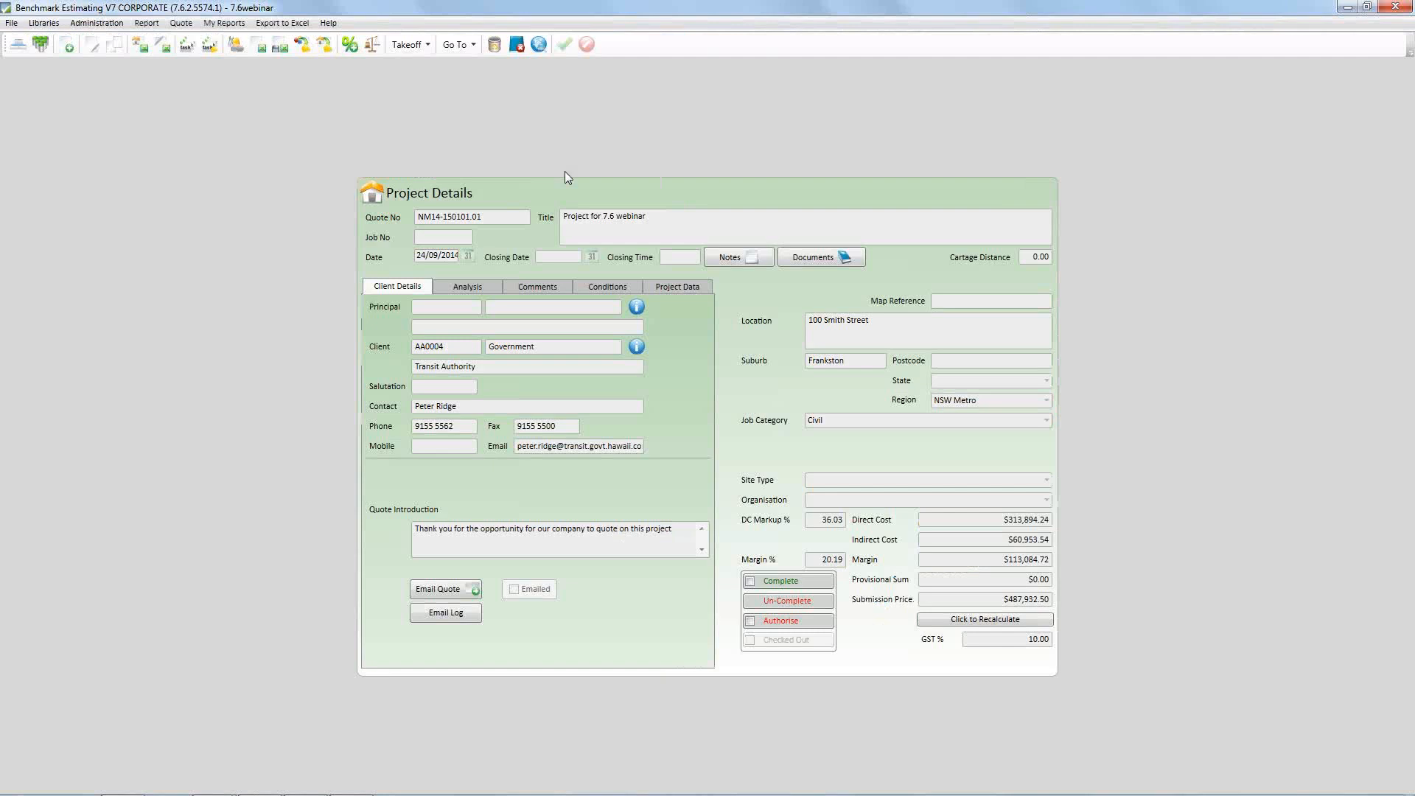
text(.)
right_click(743, 338)
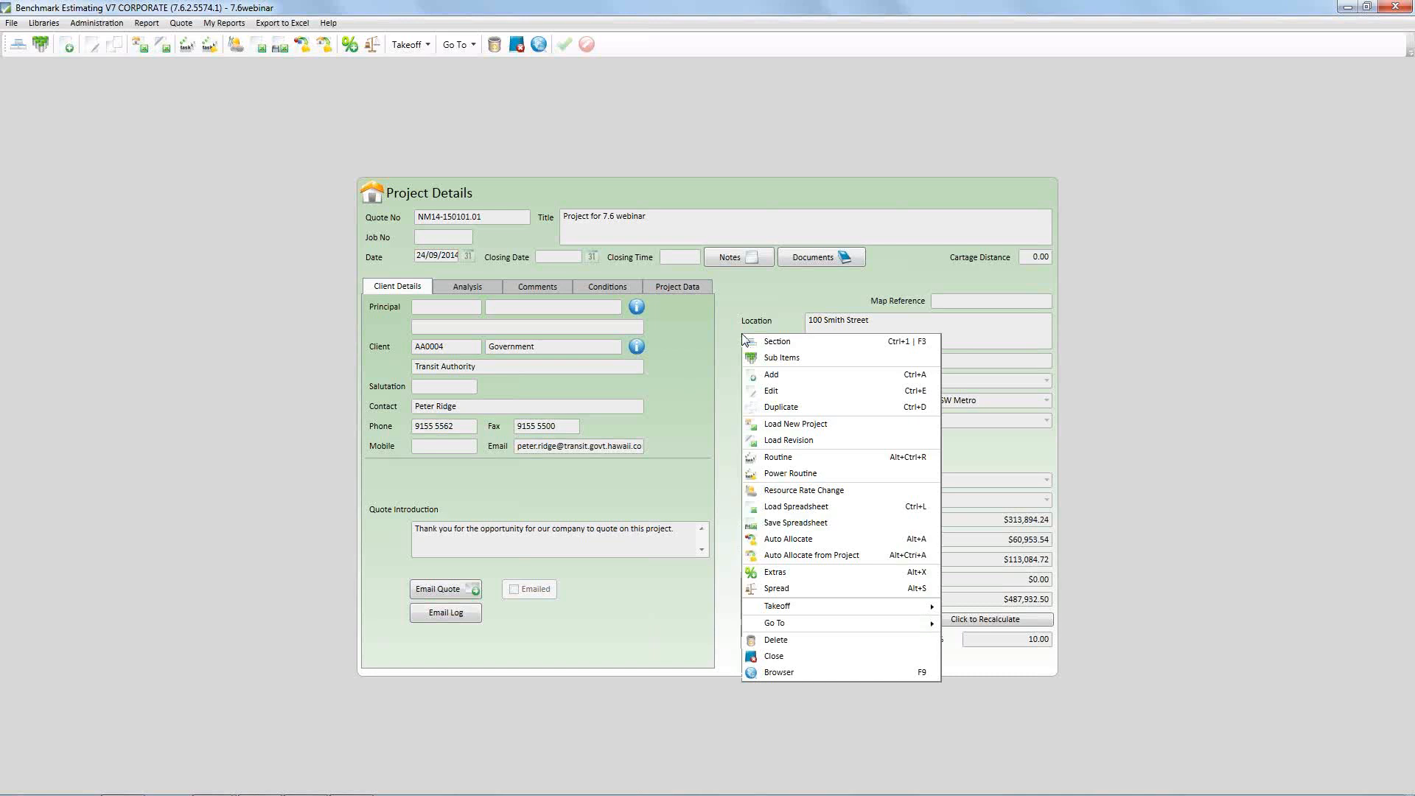
click(786, 342)
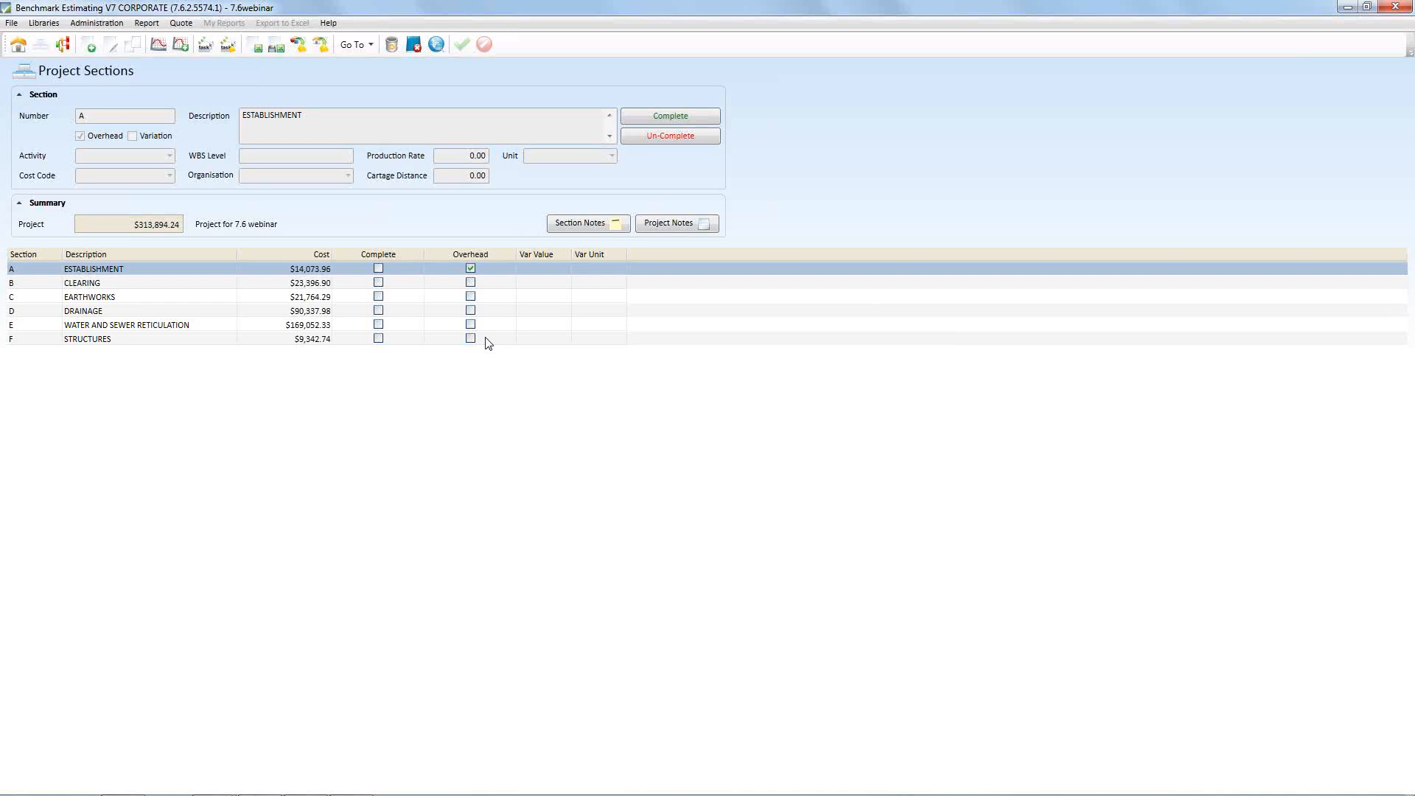
Select the EARTHWORKS section and open its list of project items
click(218, 310)
click(223, 296)
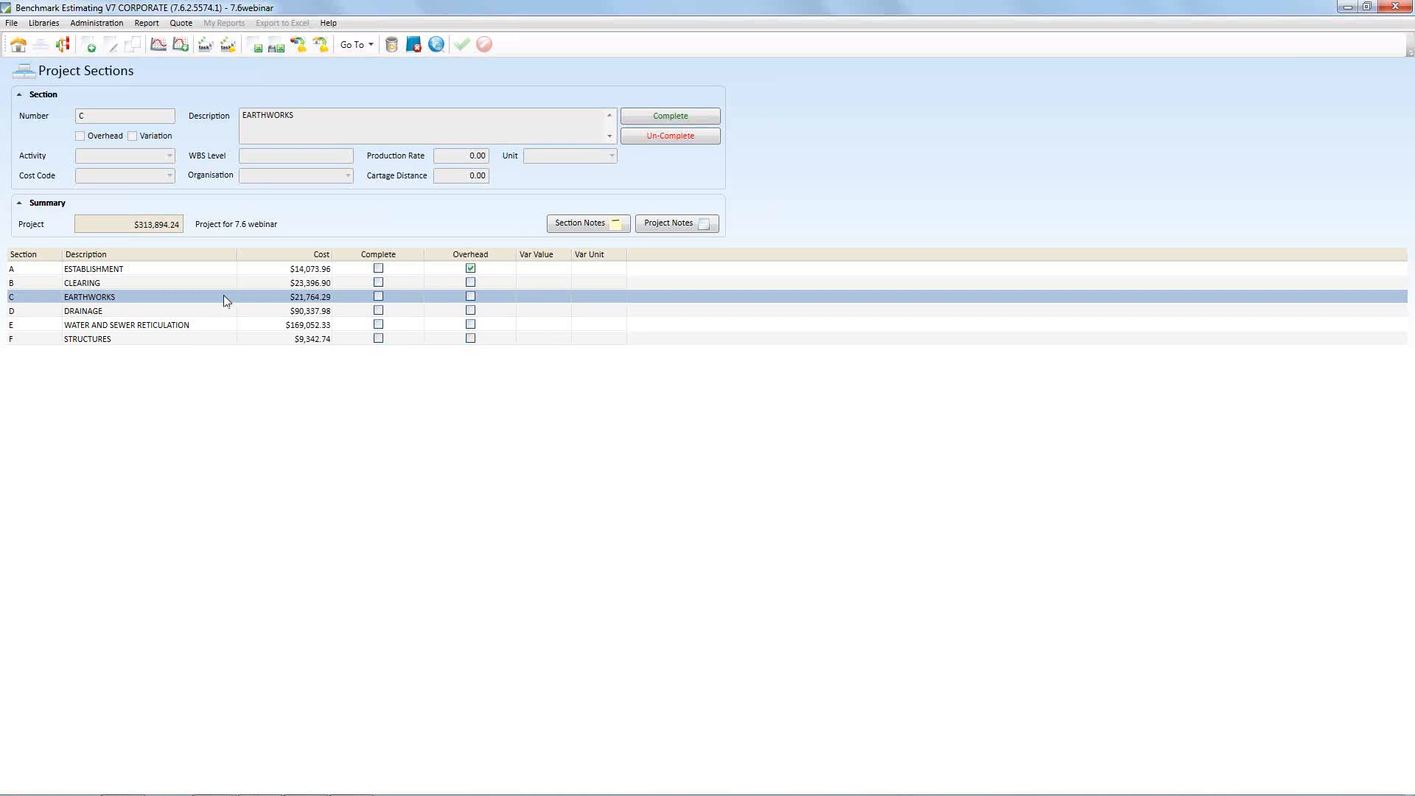
double_click(225, 298)
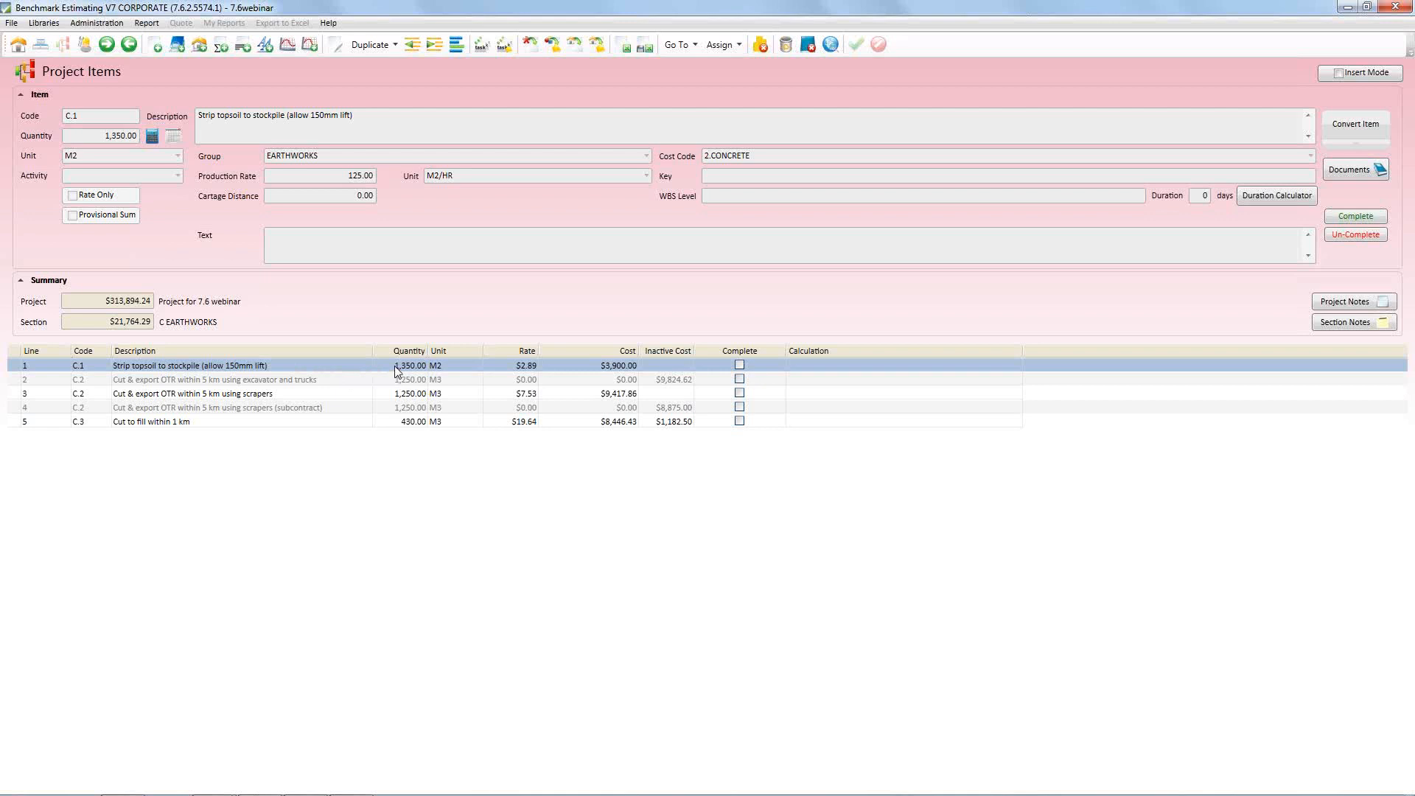
Open the resources of the topsoil stripping item, select the 30T excavator resource and slightly widen the Resource Description column
double_click(322, 364)
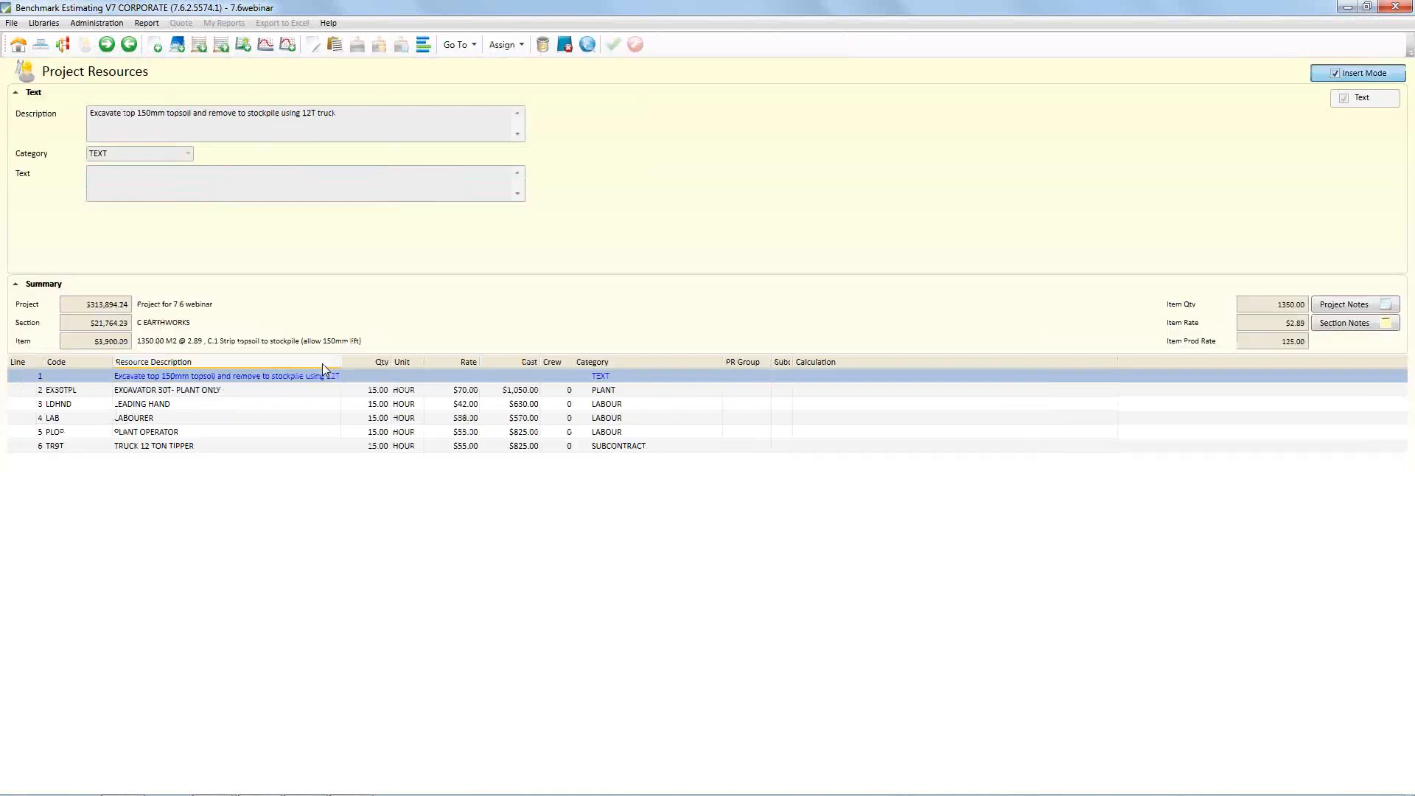
click(326, 394)
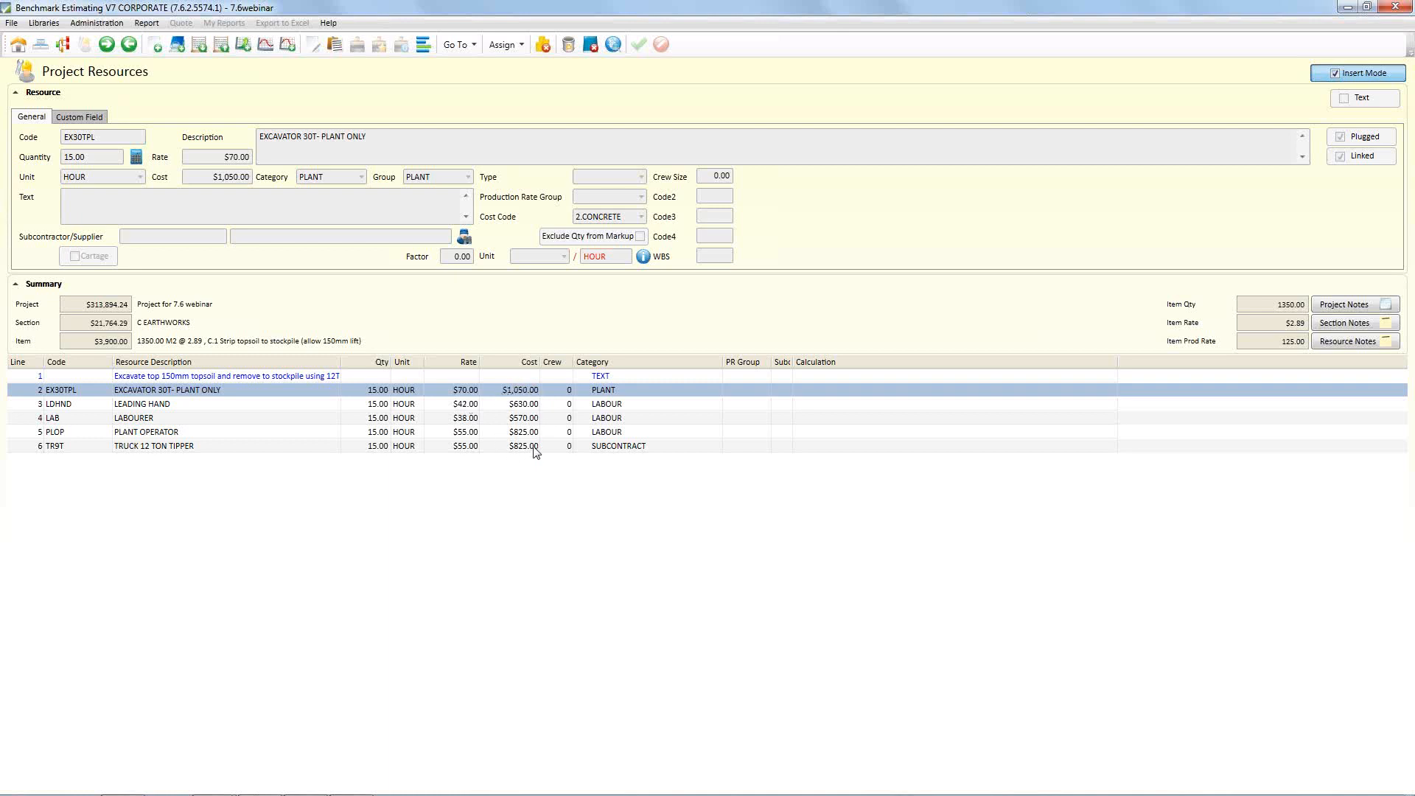
drag(338, 362, 347, 362)
Go back from the resources to the project items and return to the project details
right_click(318, 392)
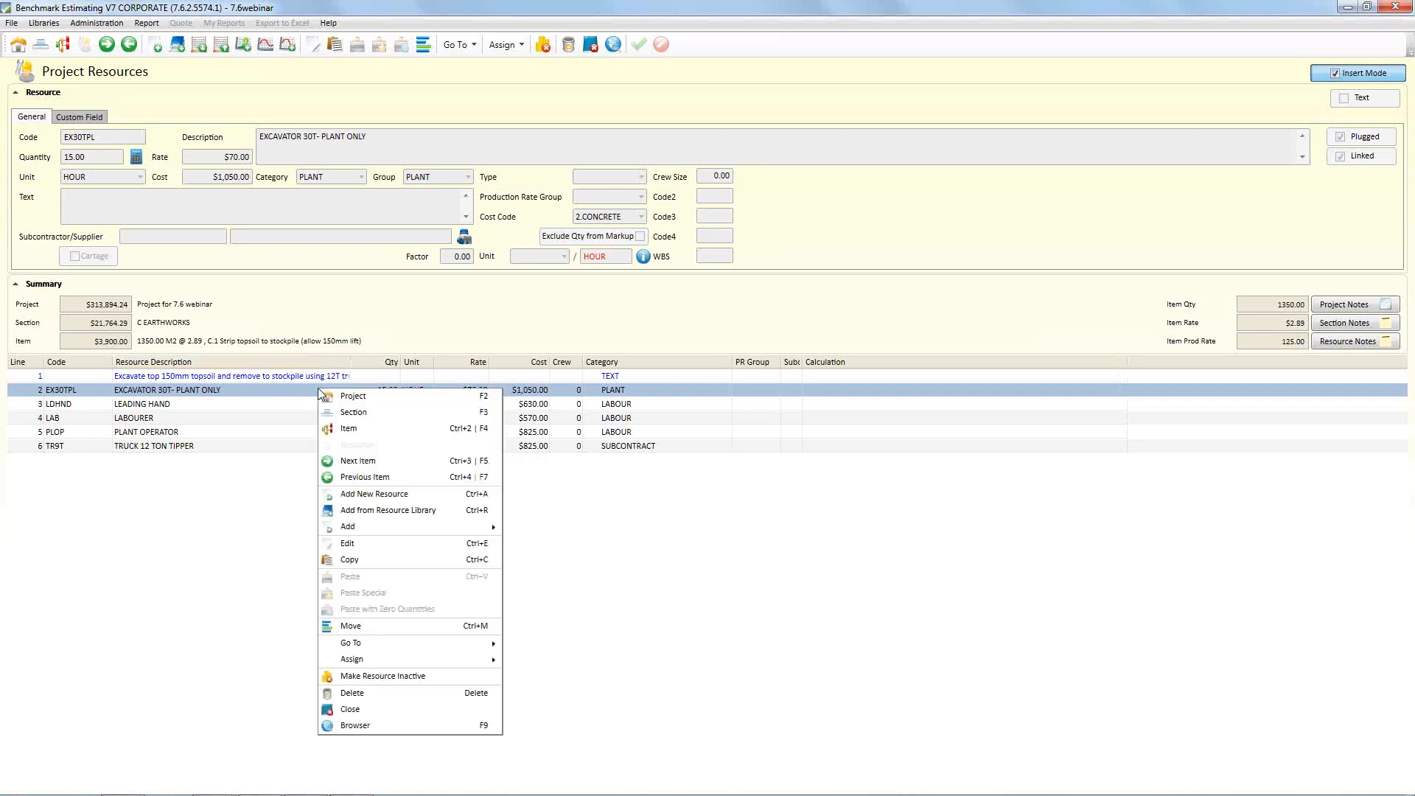
click(341, 433)
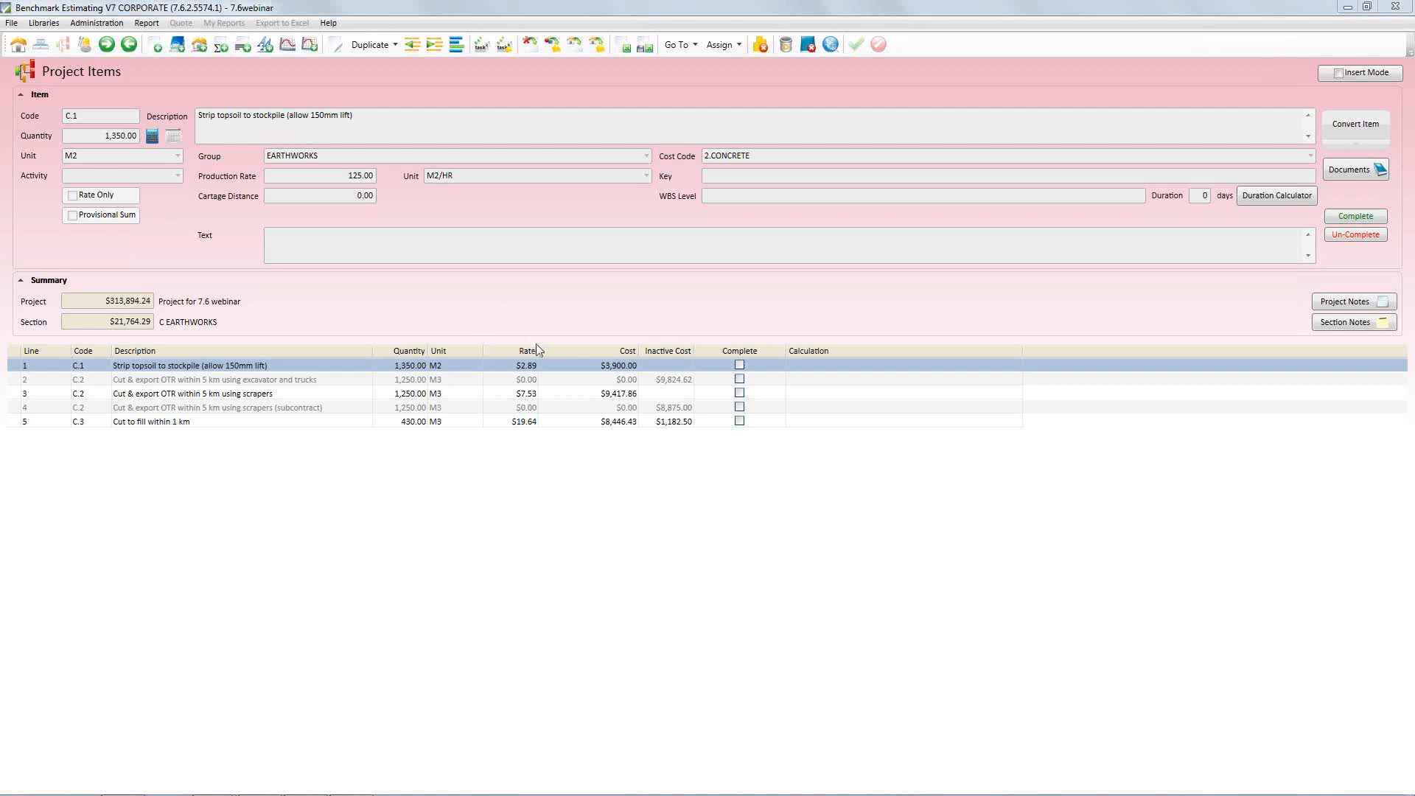
right_click(172, 211)
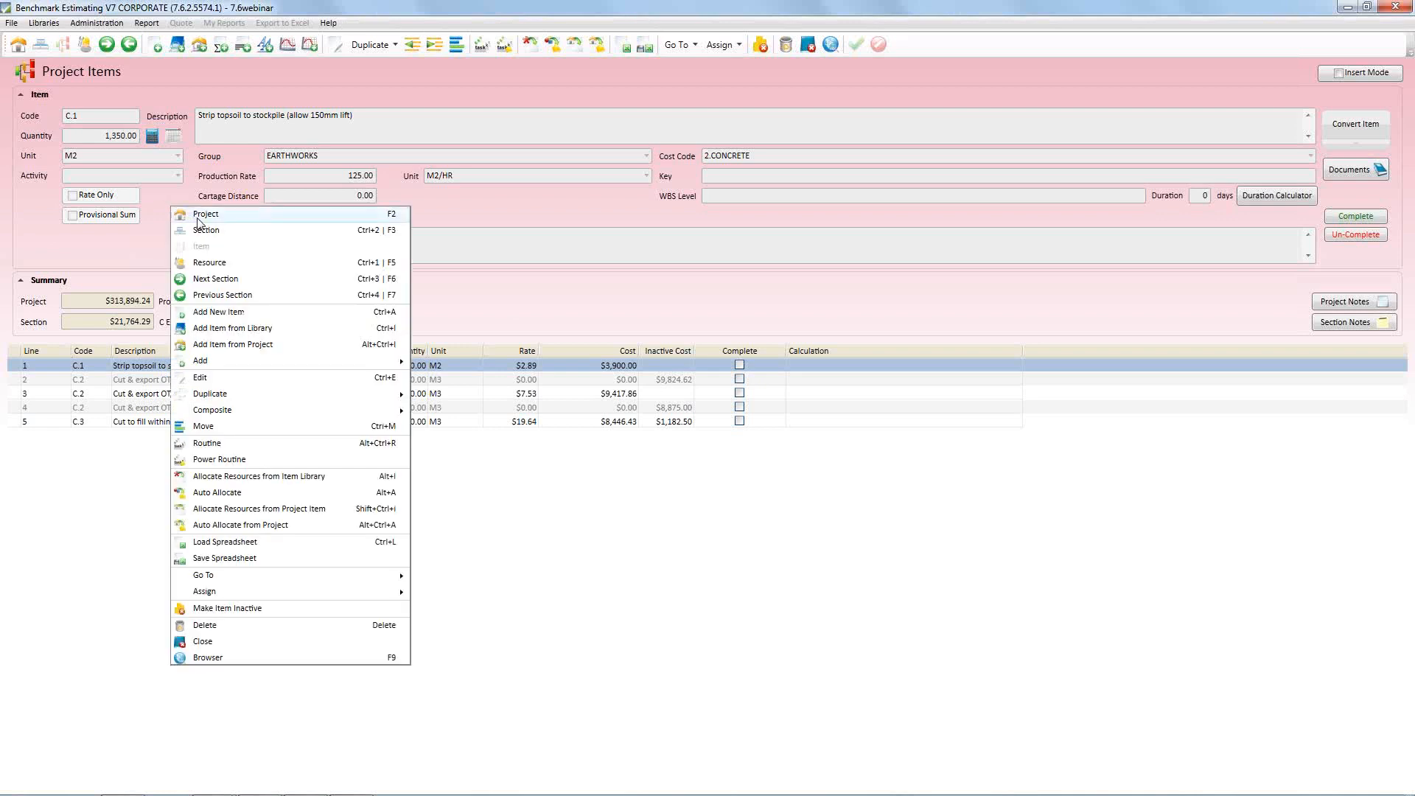
click(198, 218)
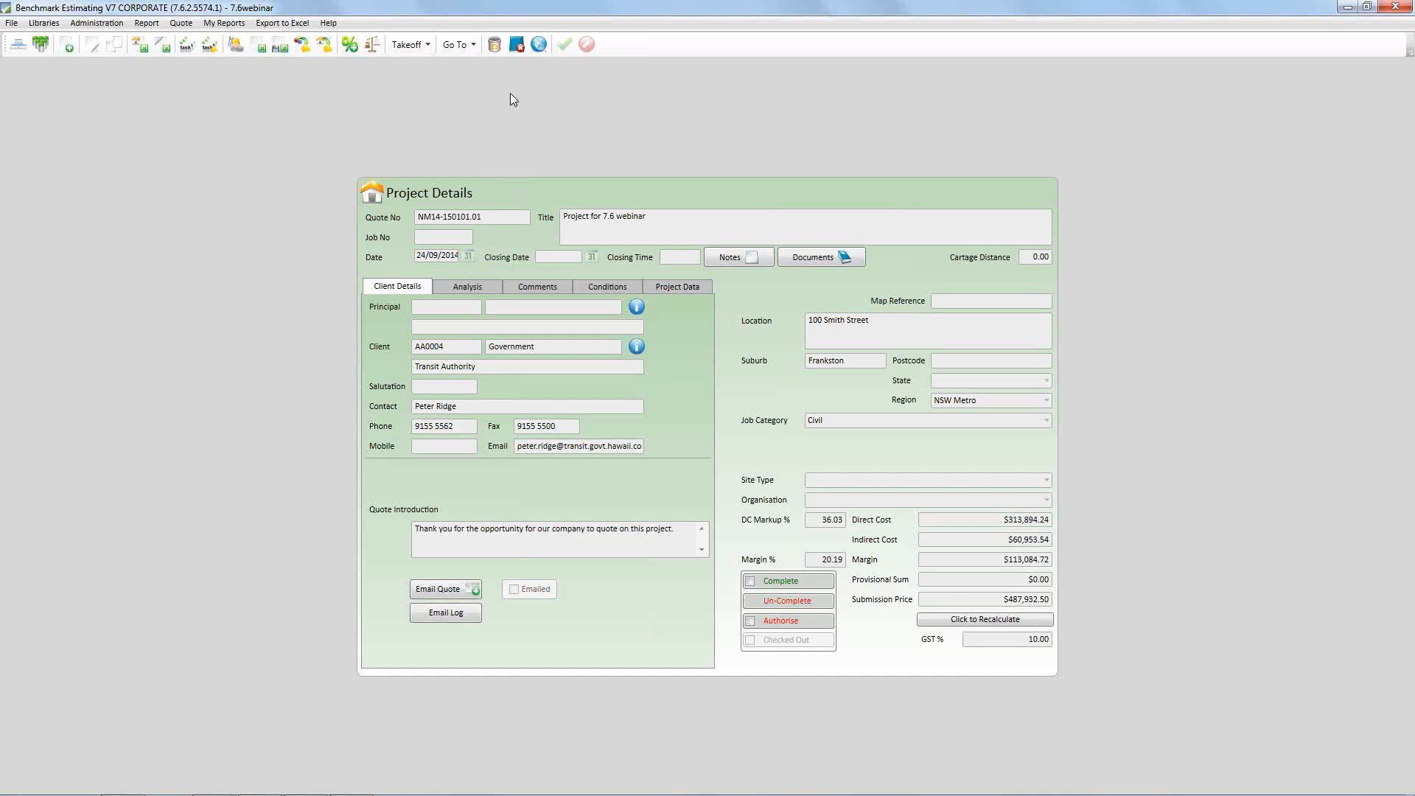
Switch to the running PowerPoint slide show and advance from "Intro to software" to the "V7.6 Top 10 features" slide
click(520, 50)
key(alt+Tab)
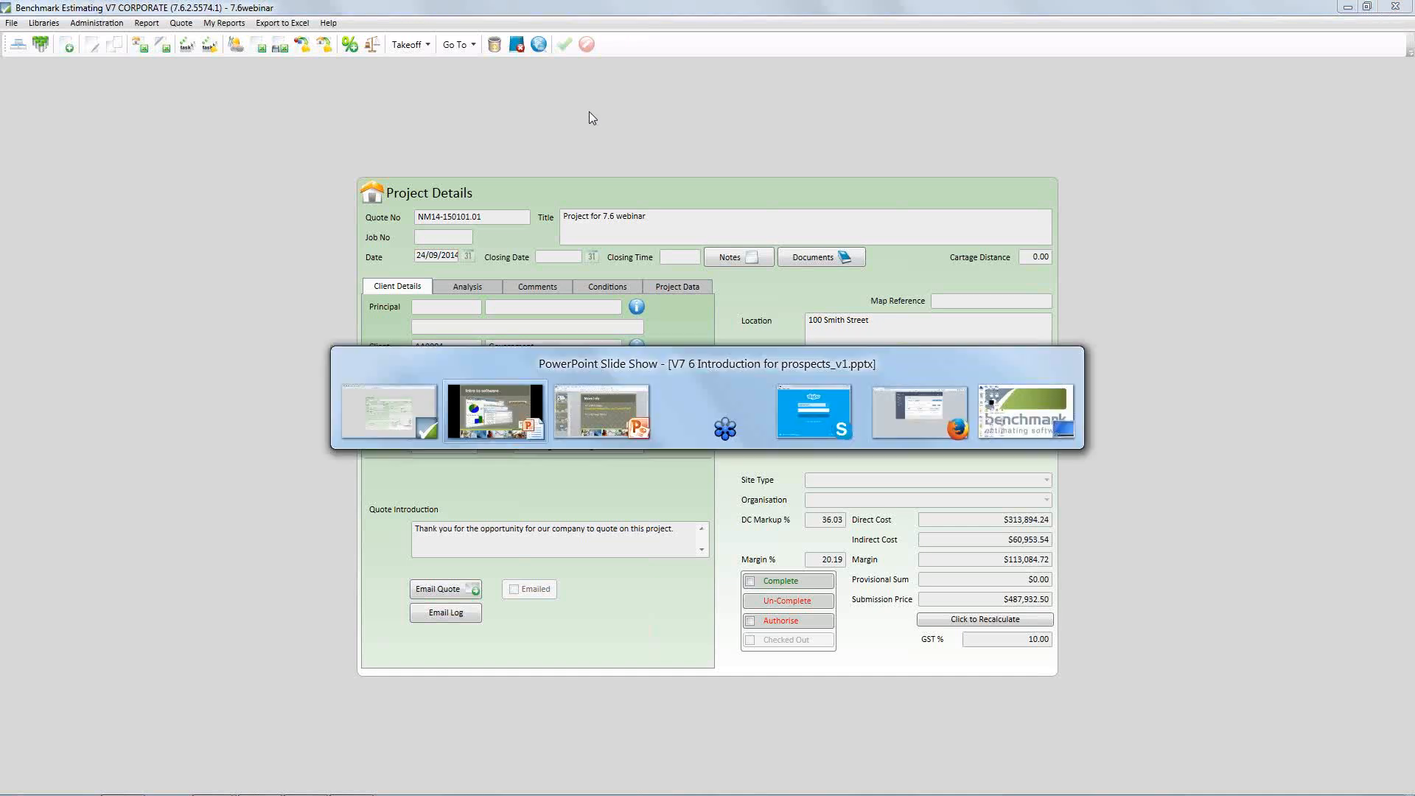
key(alt+Tab)
key(alt+Tab)
key(alt+Tab)
key(alt+Tab)
key(alt+Tab)
key(alt+Tab)
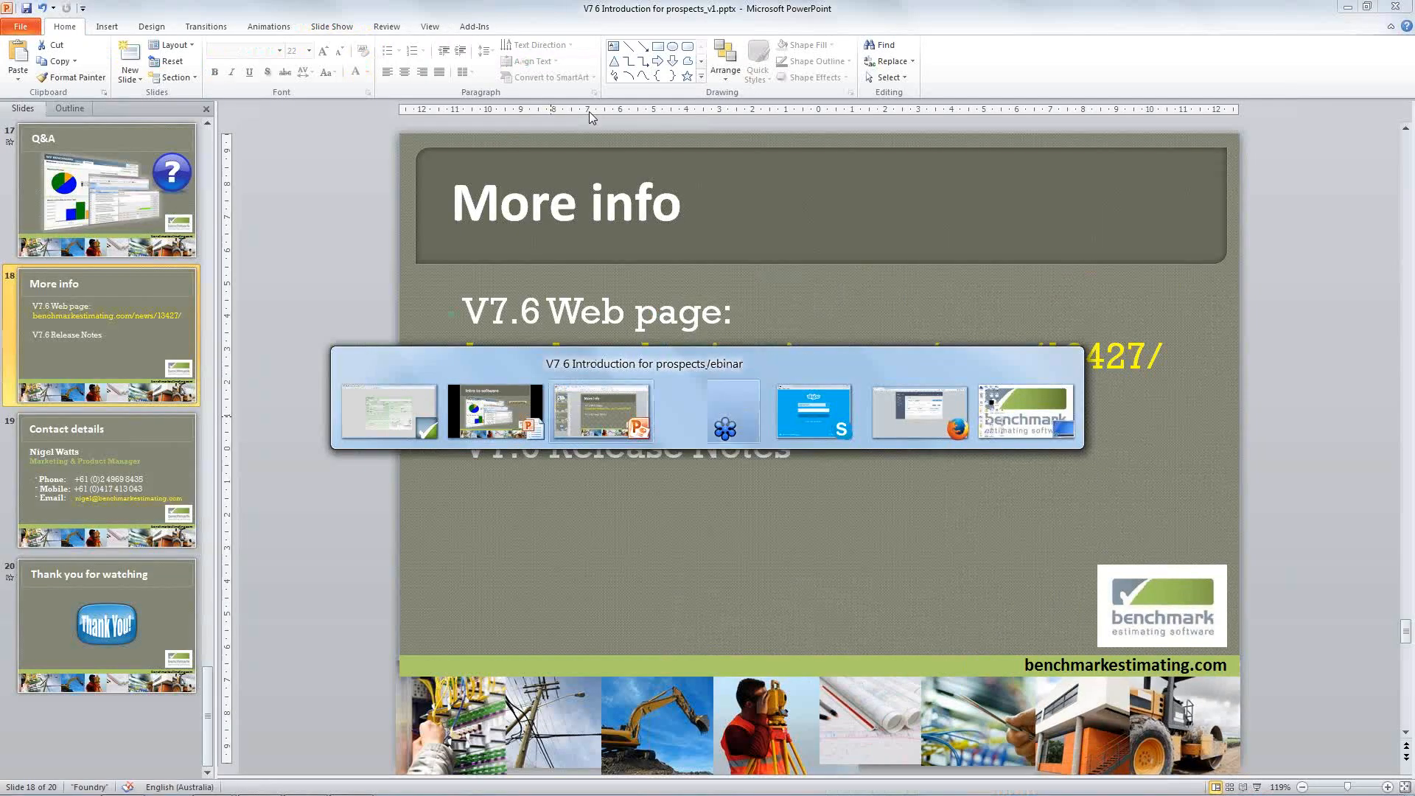
key(alt+Tab)
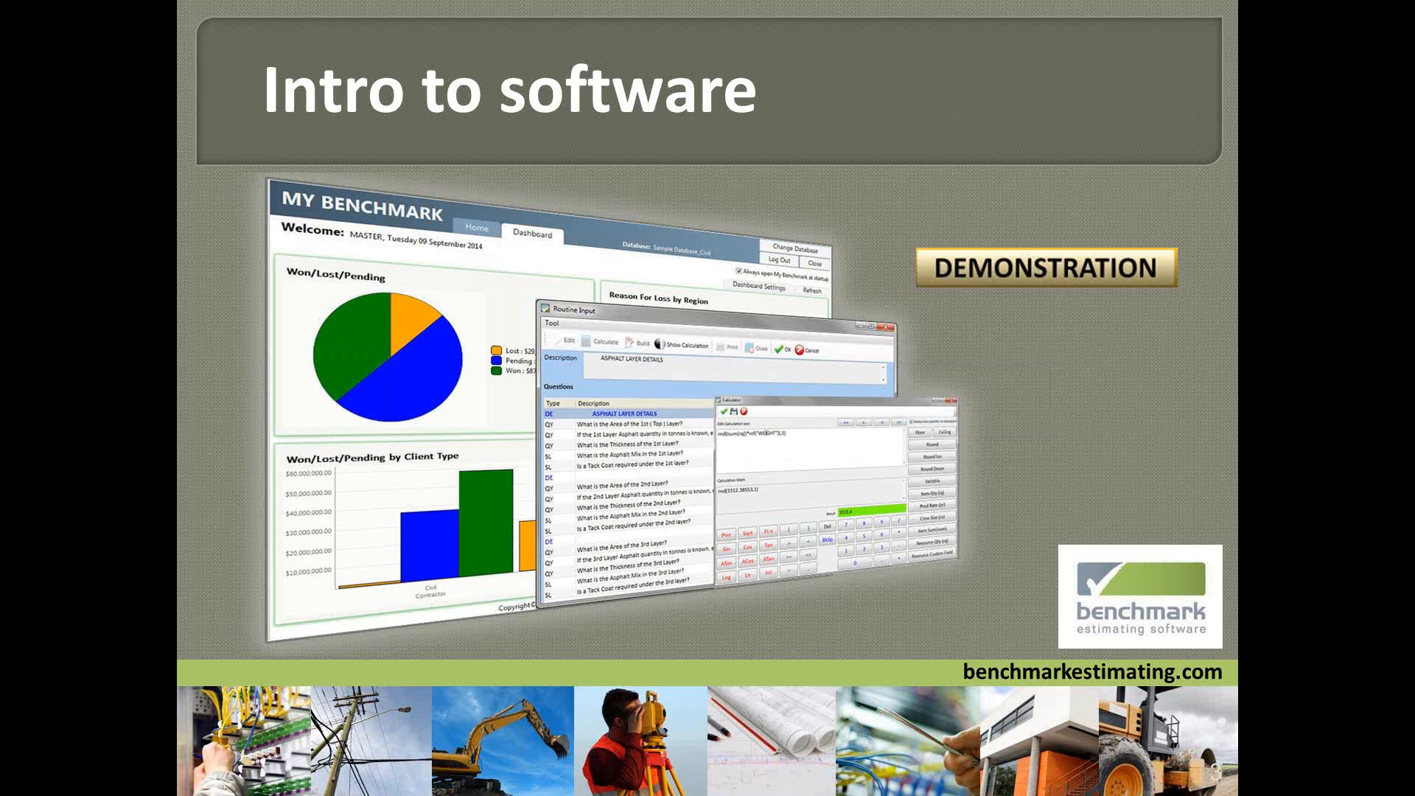
key(Right)
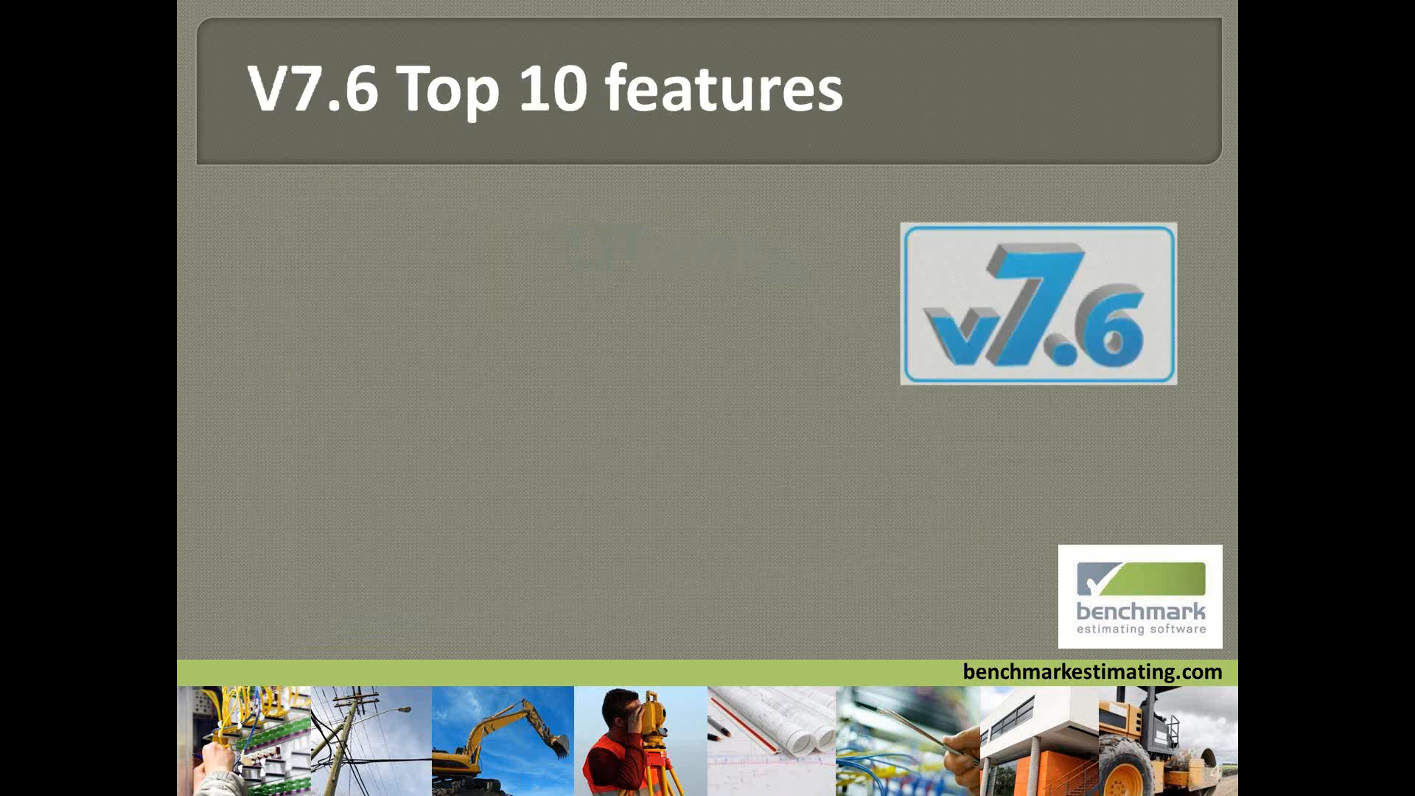
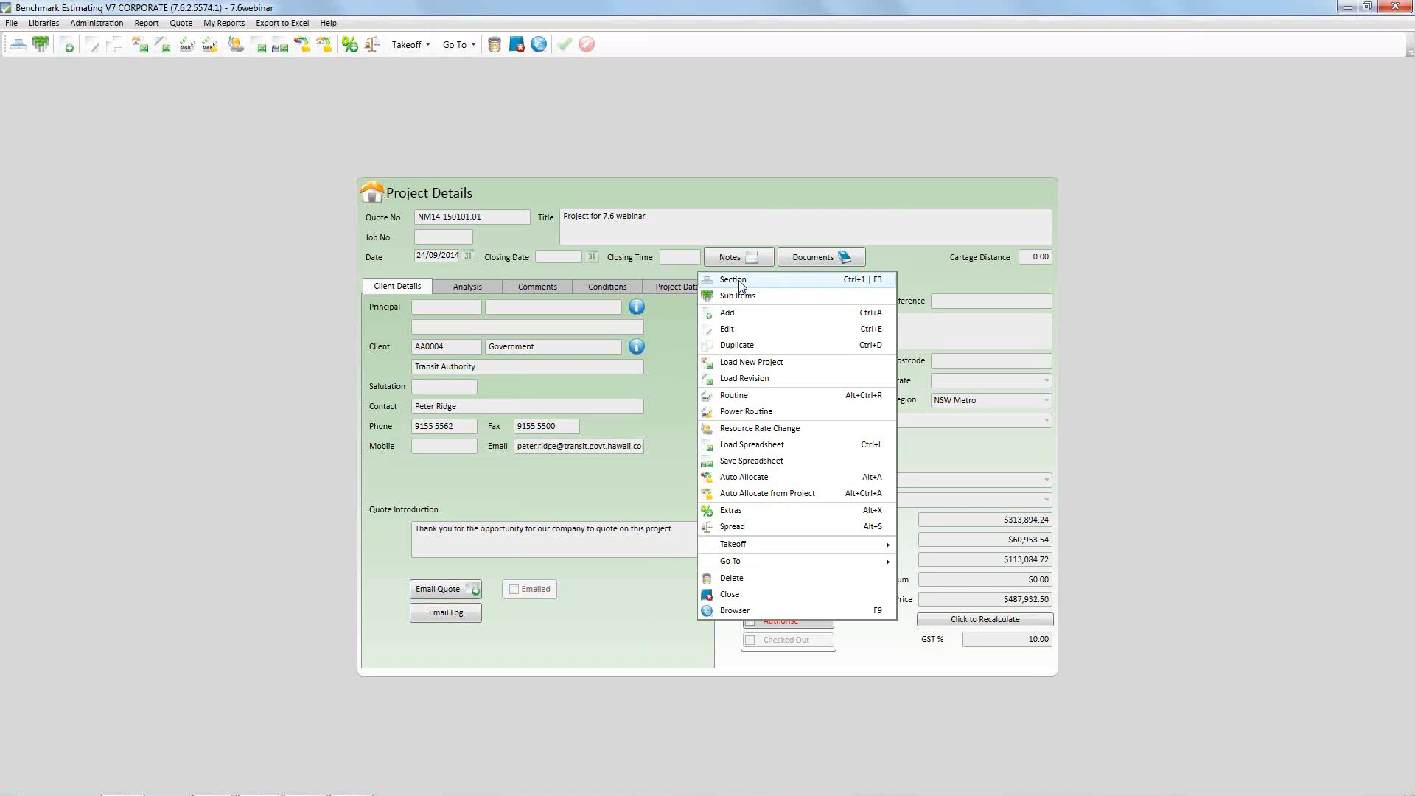
Open the project's sections and go into the project items of the EARTHWORKS section
click(740, 285)
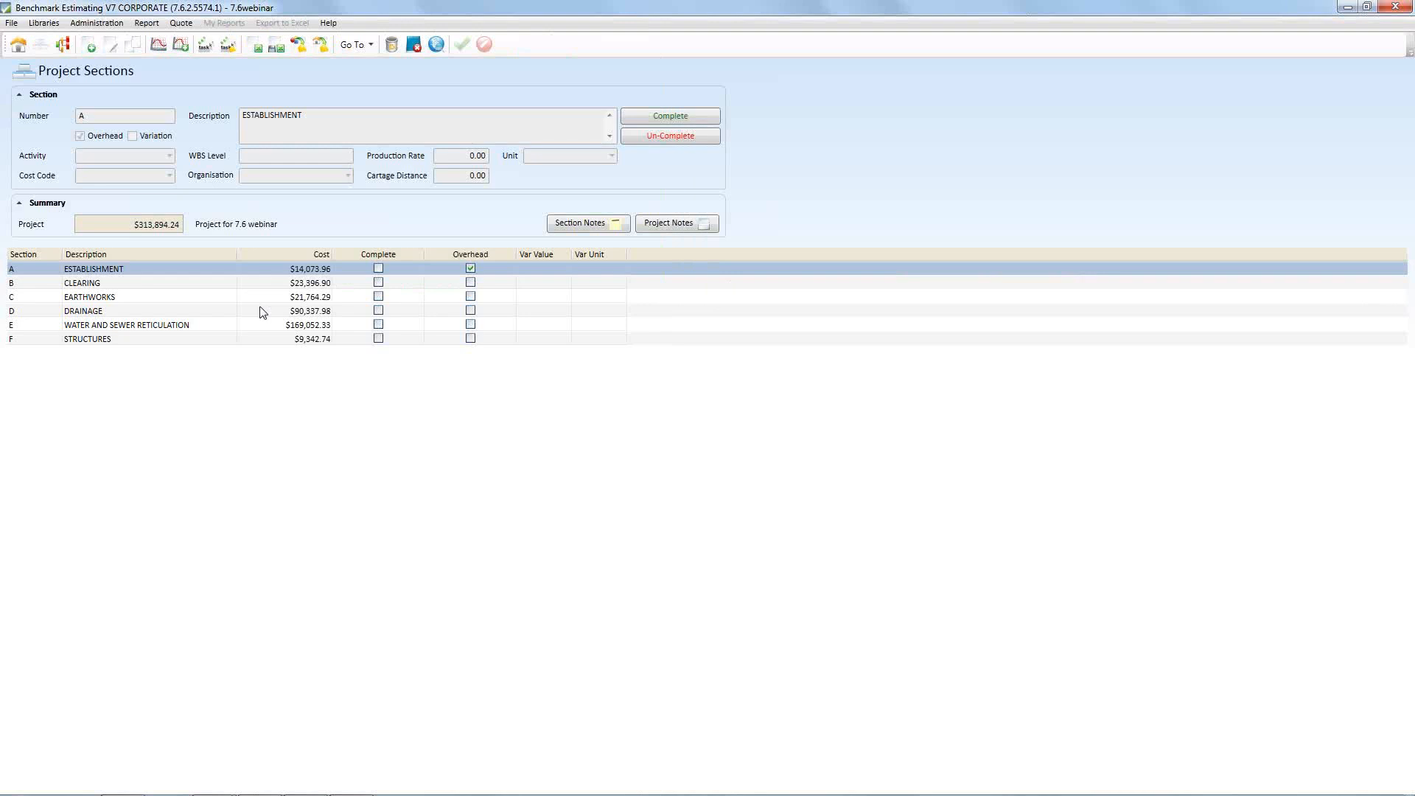
click(217, 297)
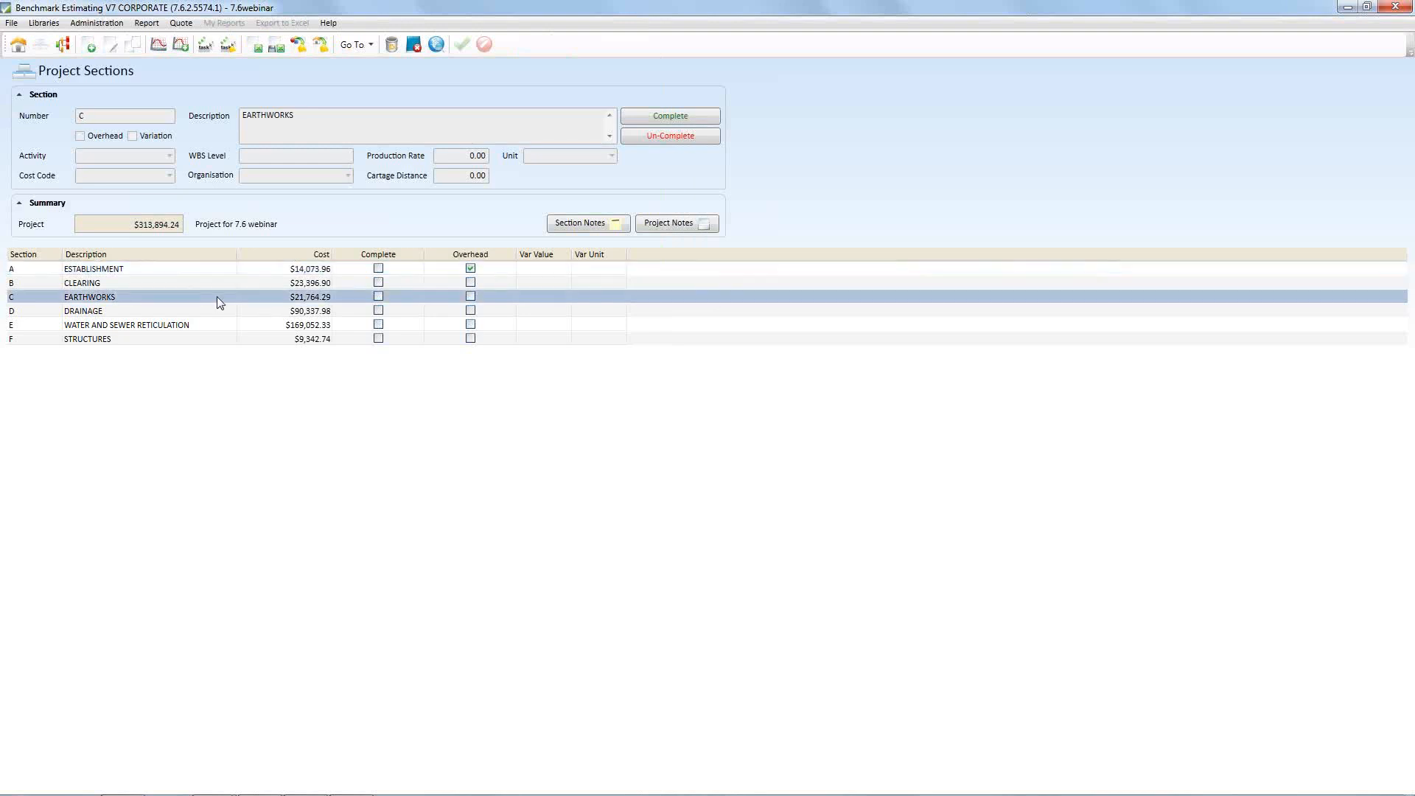
double_click(217, 297)
Make the excavator-and-trucks and scrapers (subcontract) cut & export items active, including their resources and sub items
click(231, 379)
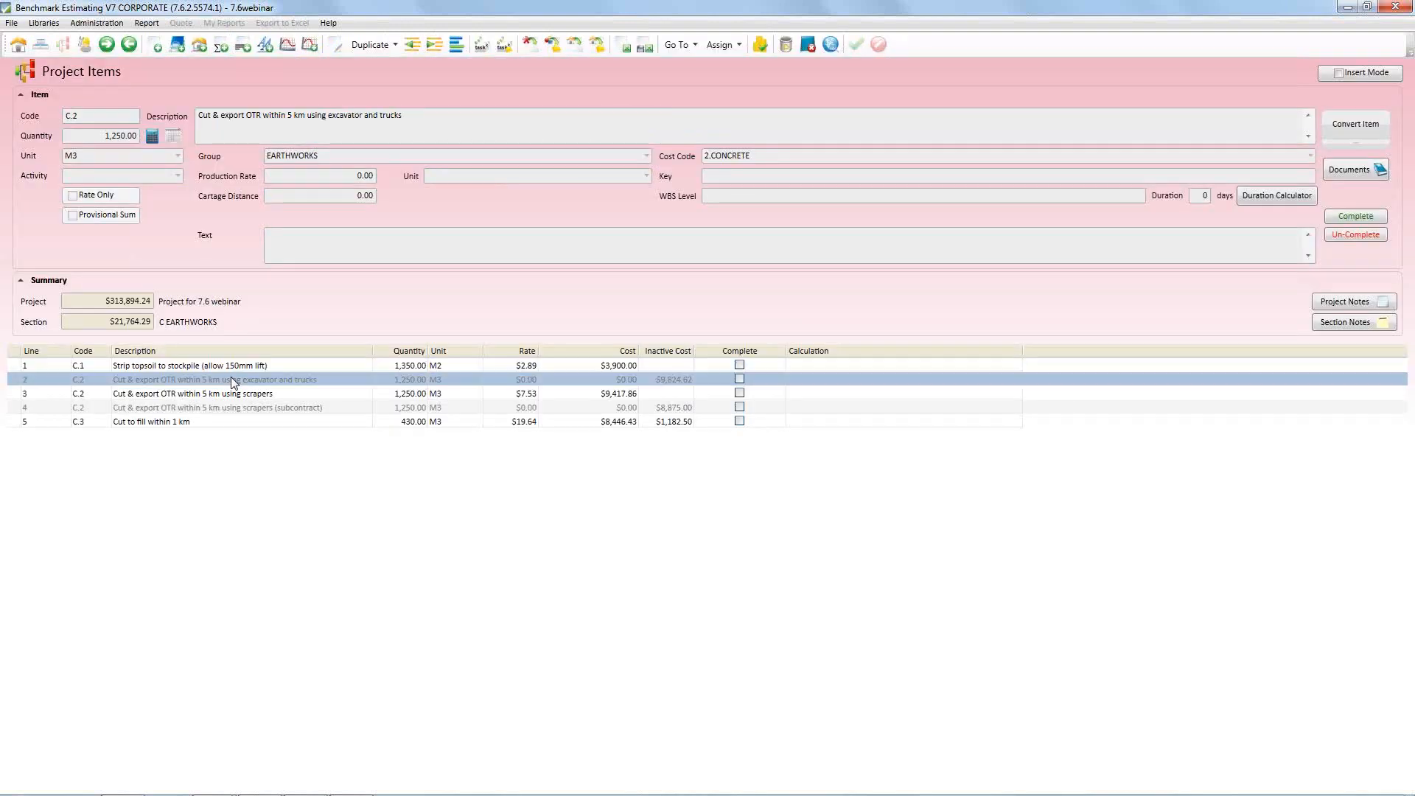
click(227, 408)
key(super)
click(341, 438)
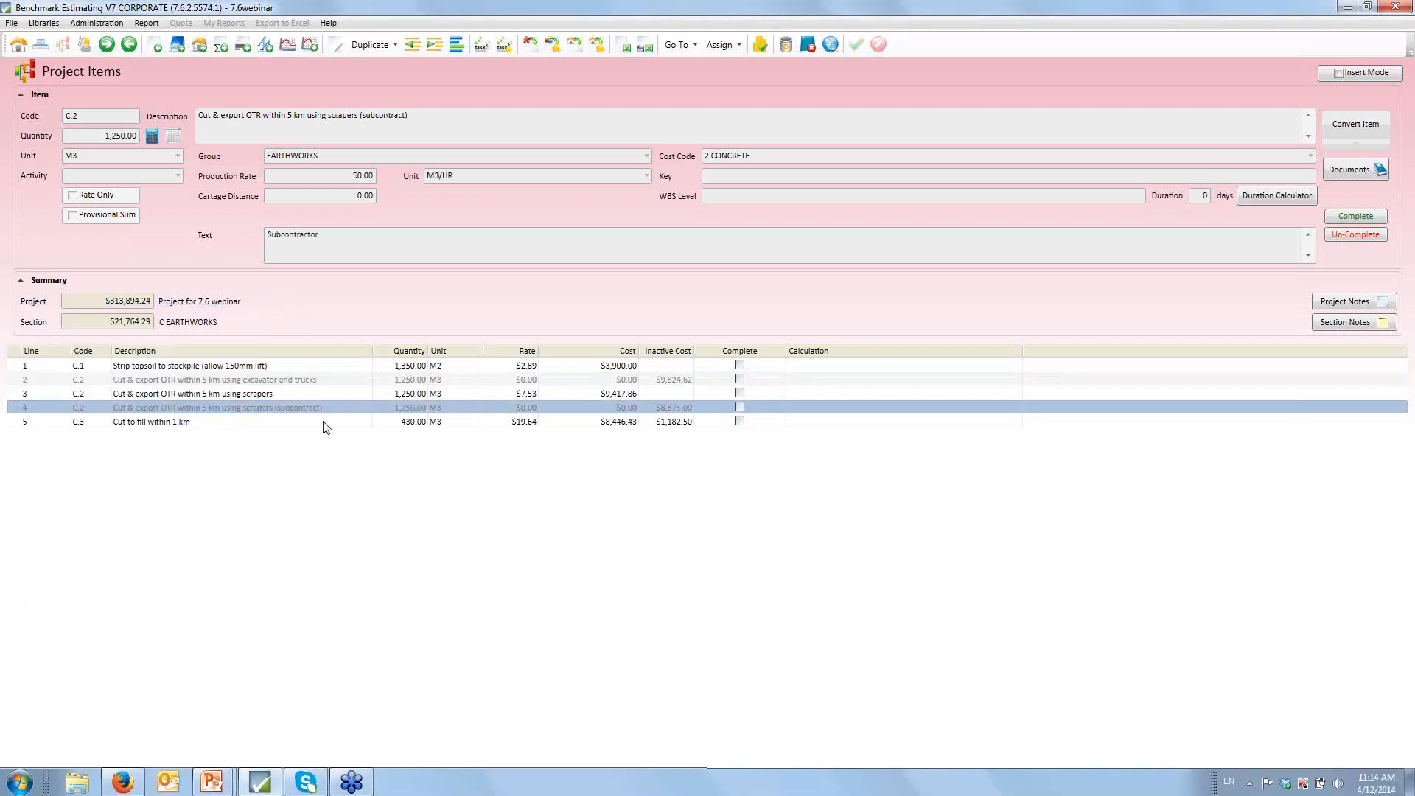
ctrl+click(238, 380)
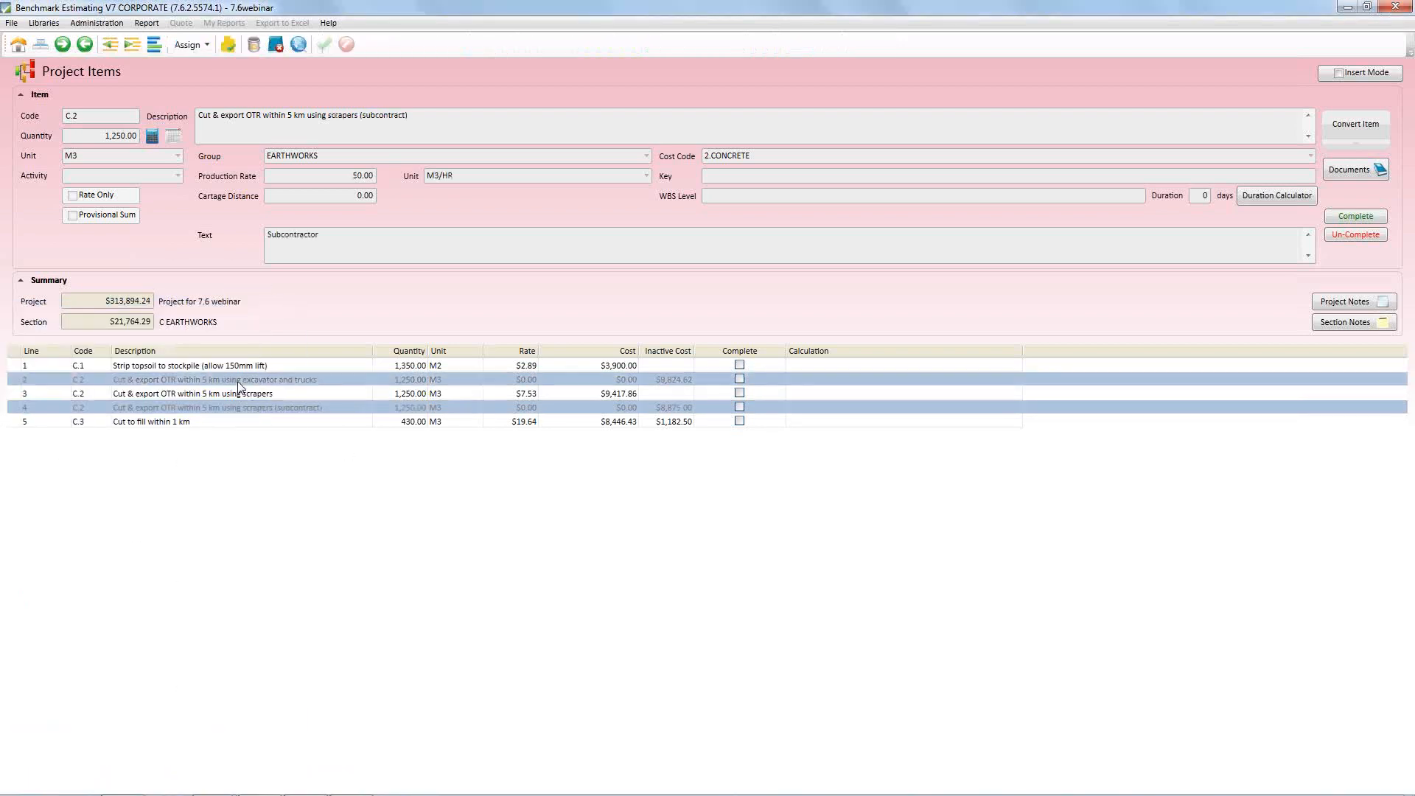
right_click(238, 380)
click(305, 554)
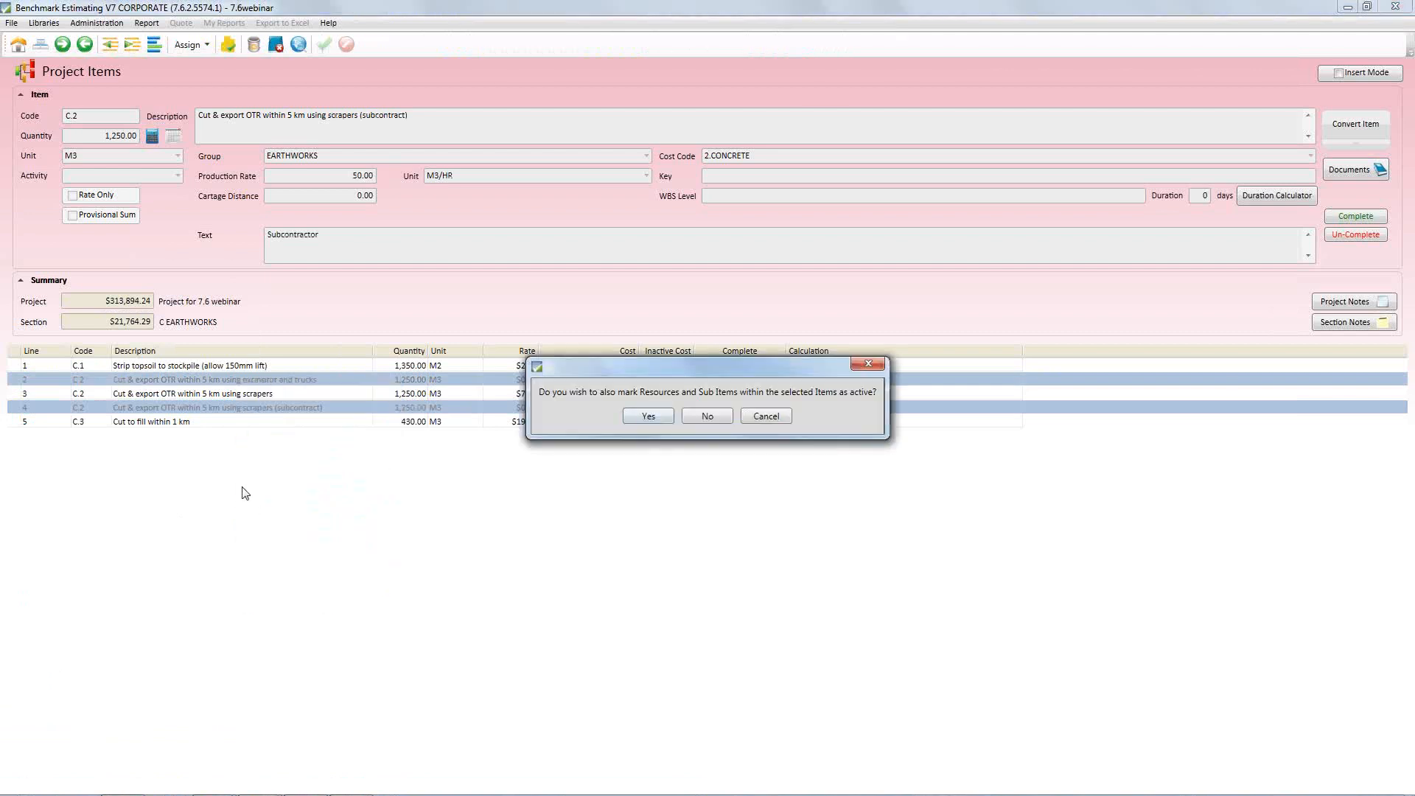
click(660, 419)
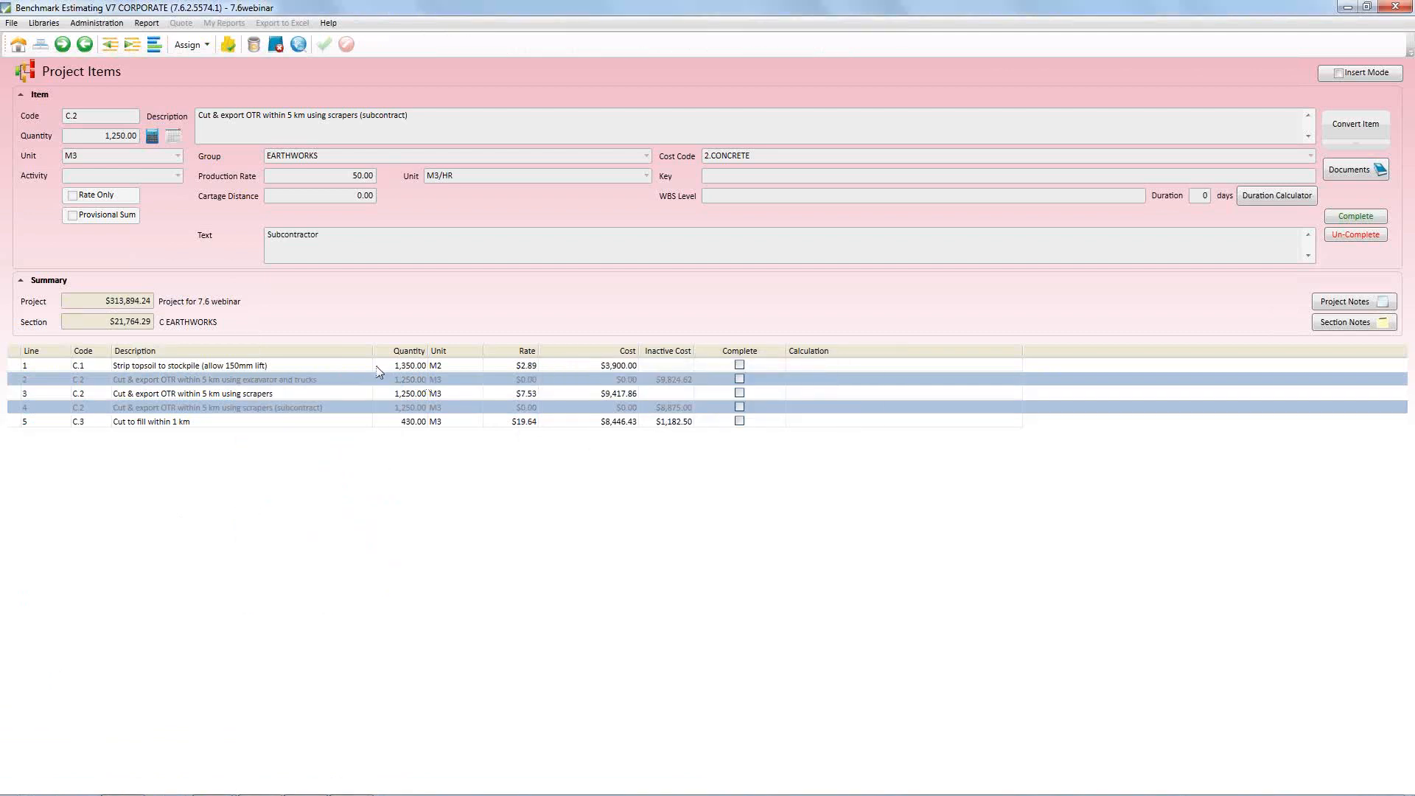
Examine the three alternative cut & export OTR items and compare their rates and costs
click(297, 383)
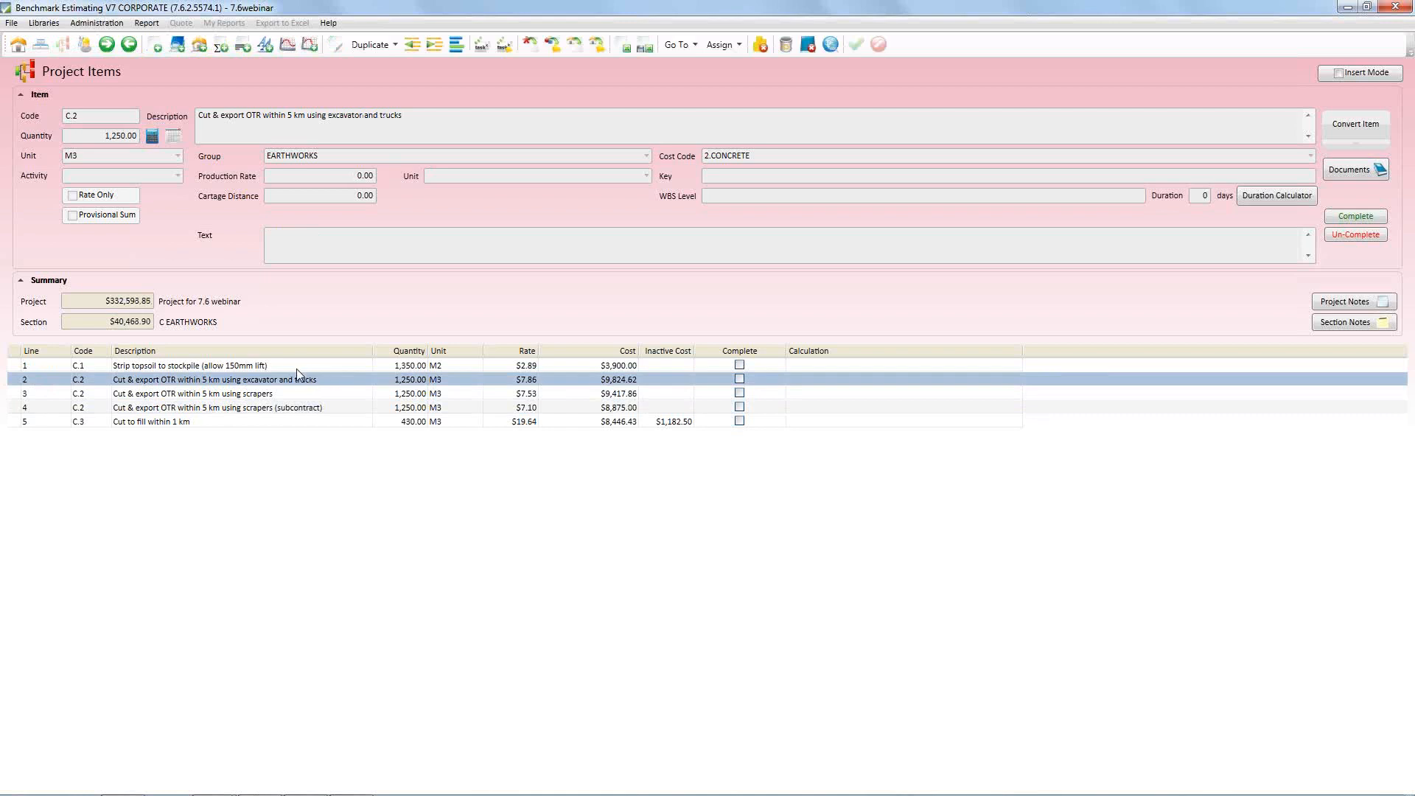
click(241, 395)
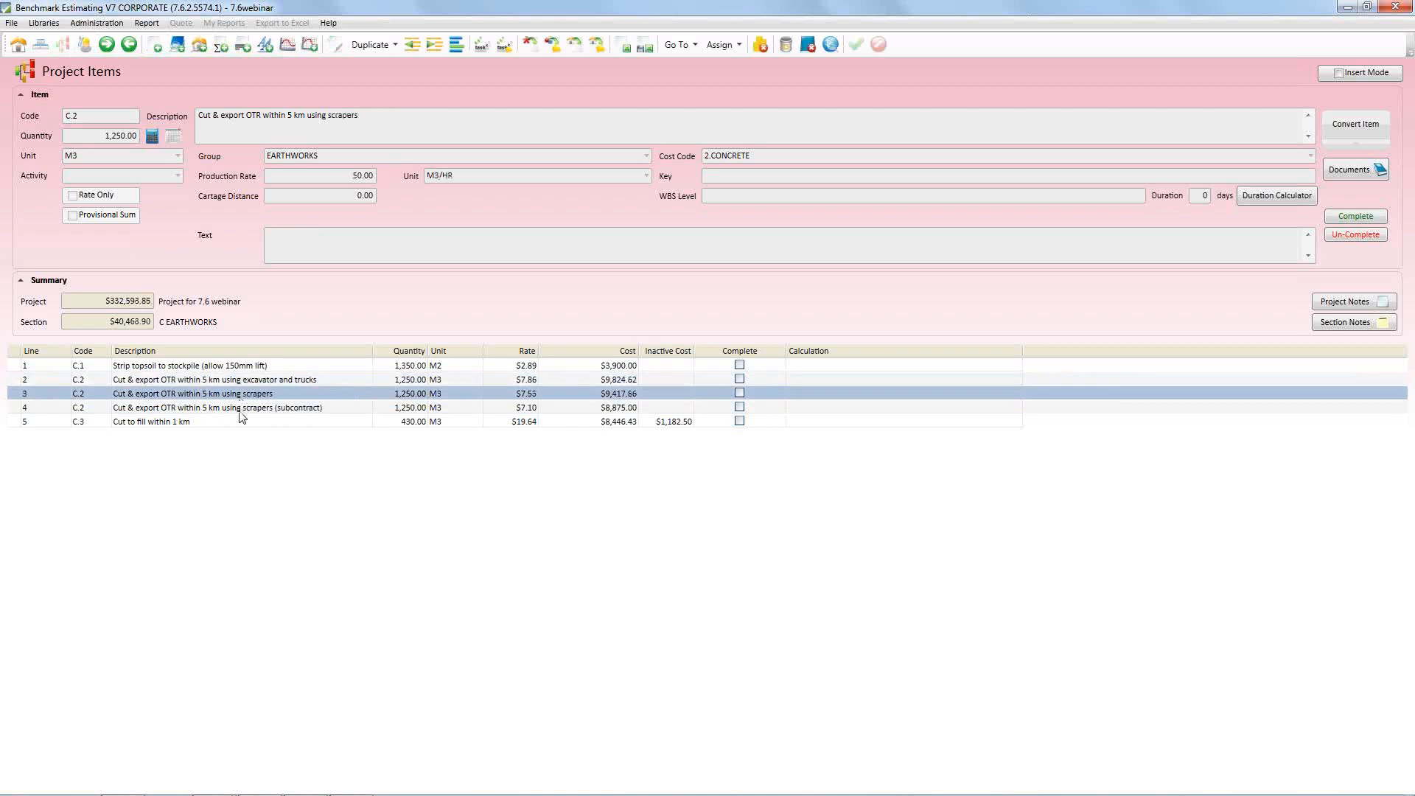
click(244, 382)
shift+click(238, 410)
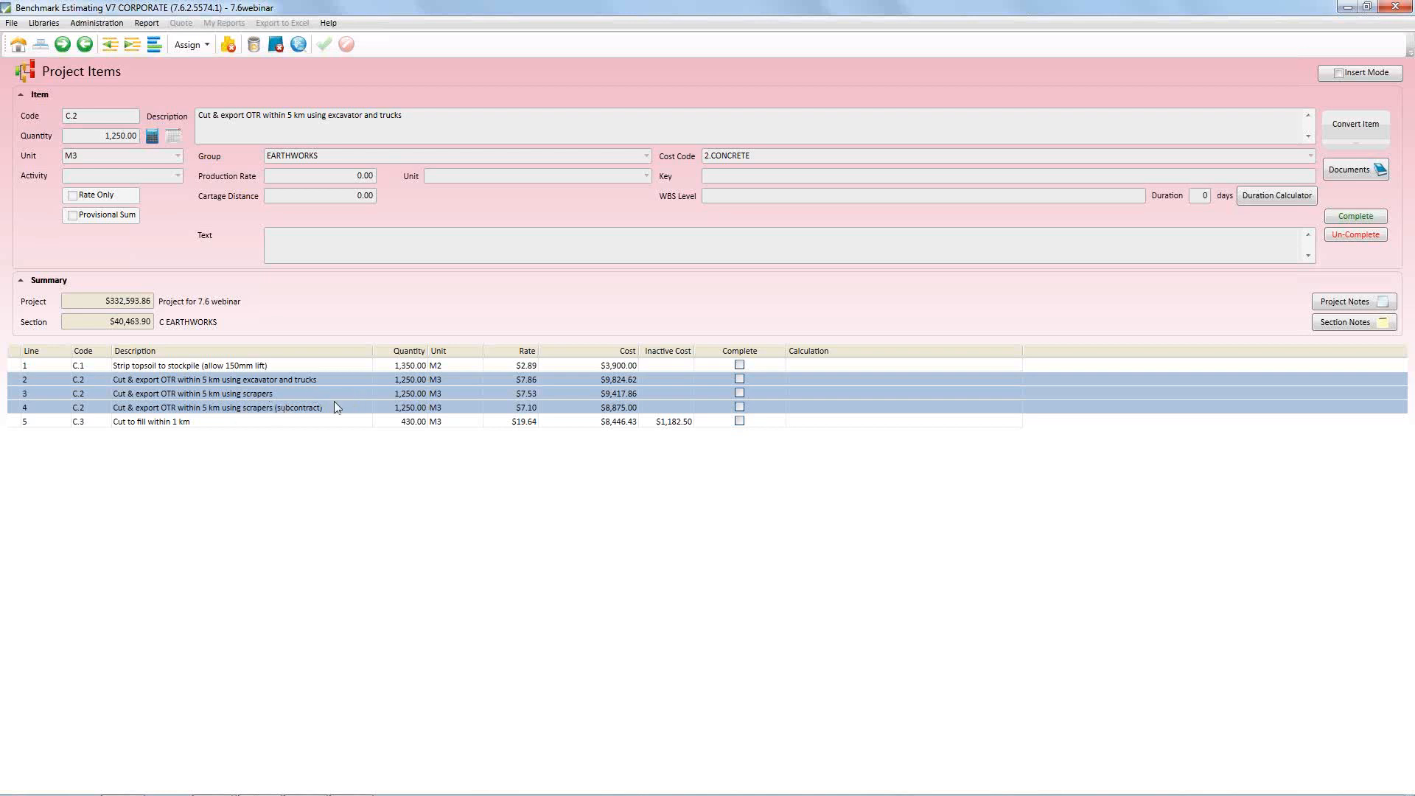
click(525, 380)
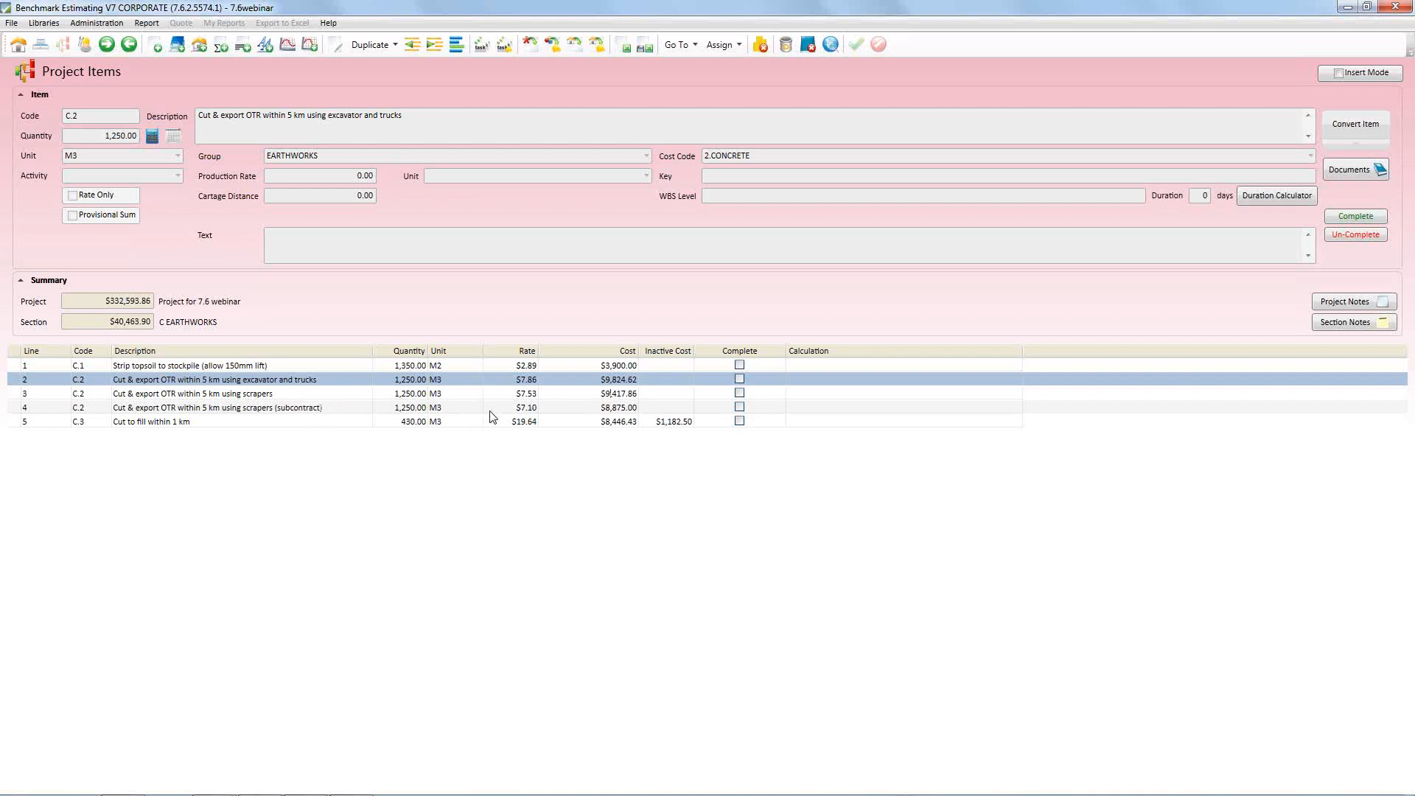
click(520, 410)
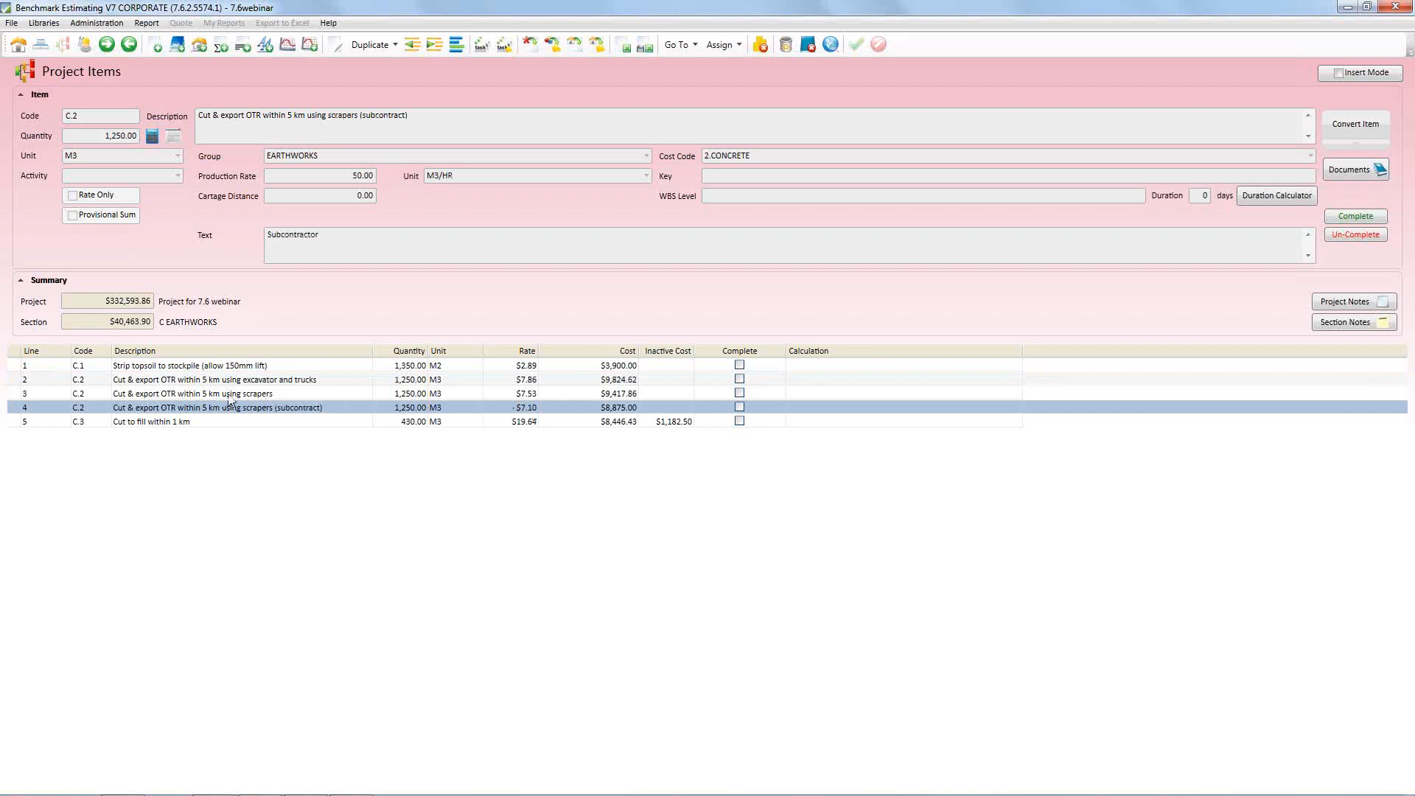
Make the excavator-and-trucks and scrapers (subcontract) cut & export items inactive together
key(Up)
key(Up)
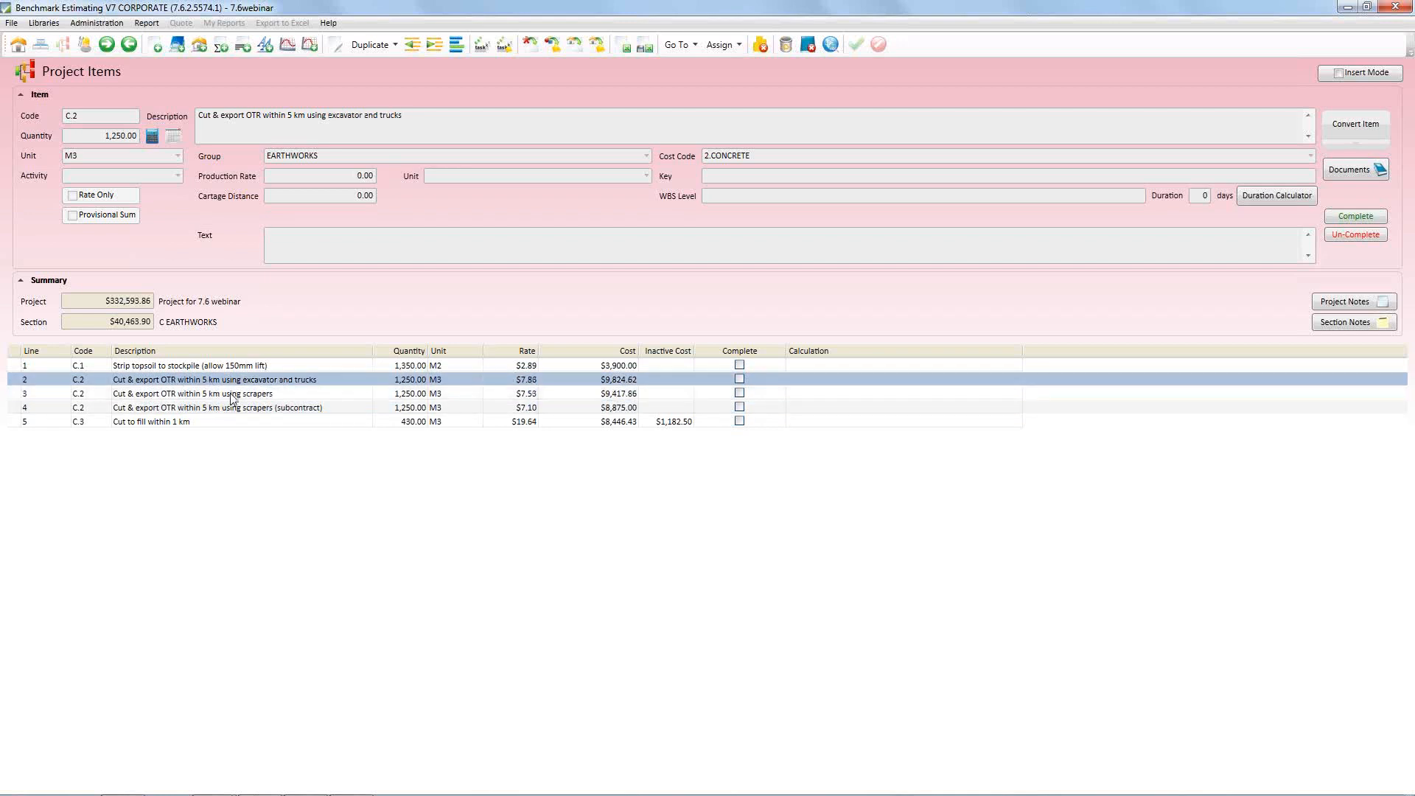
ctrl+click(226, 409)
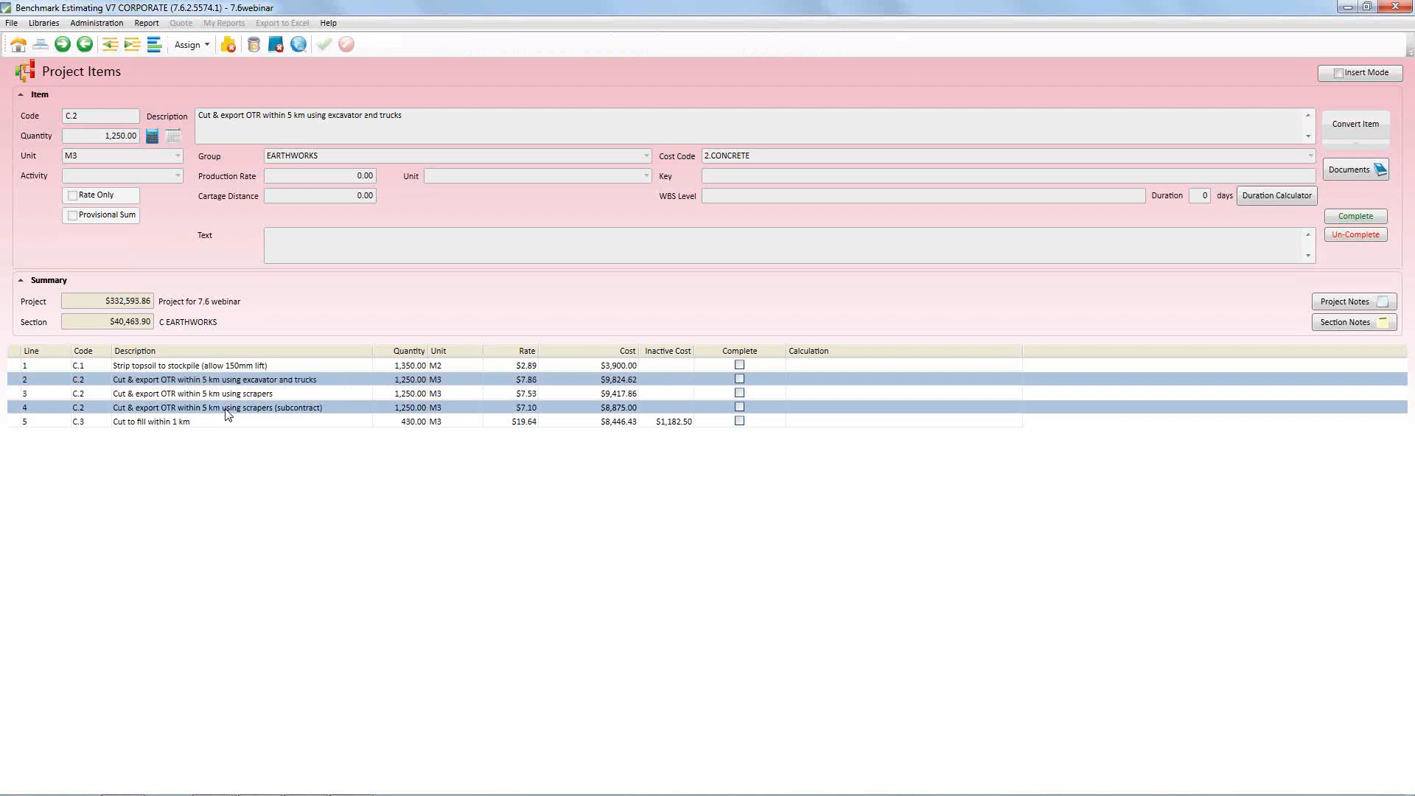
right_click(226, 411)
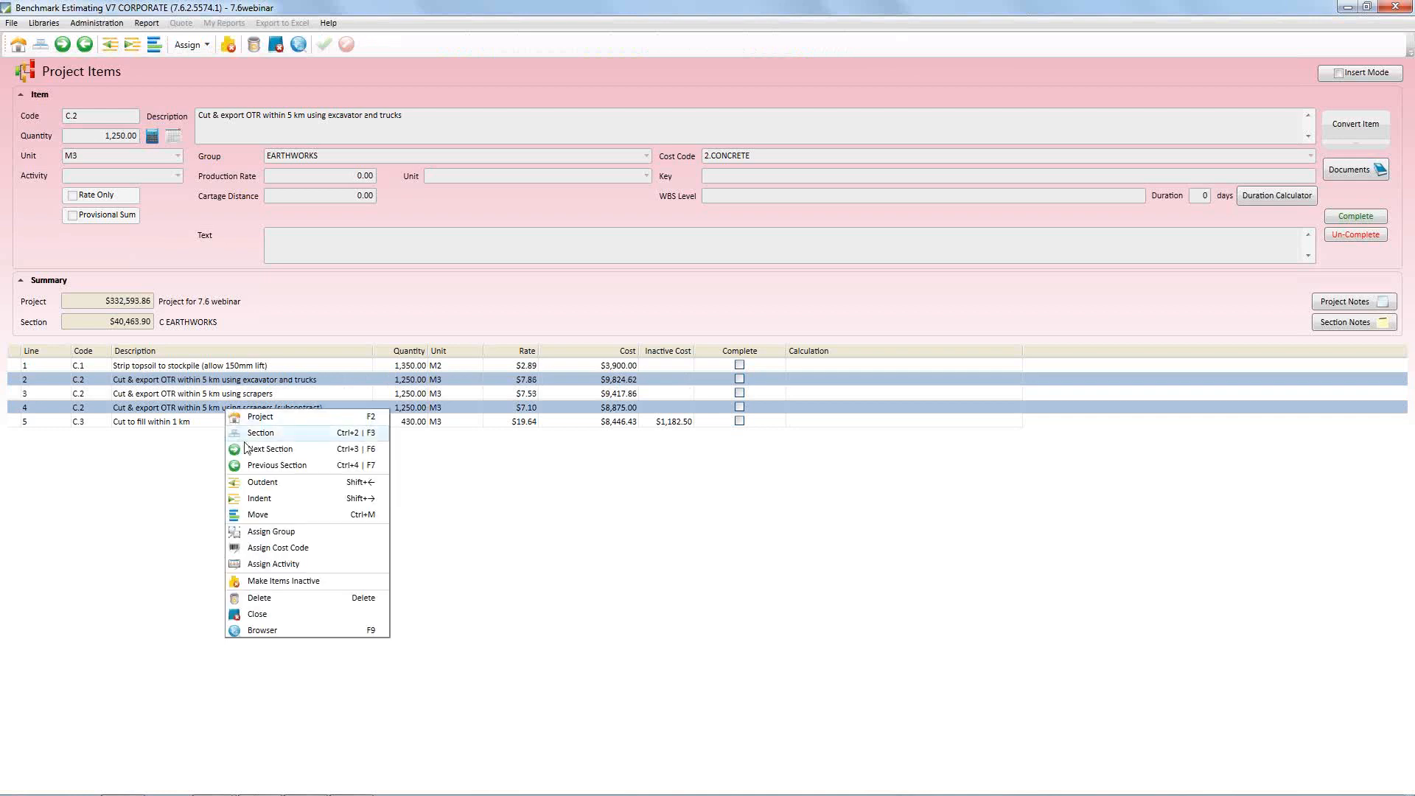
click(294, 582)
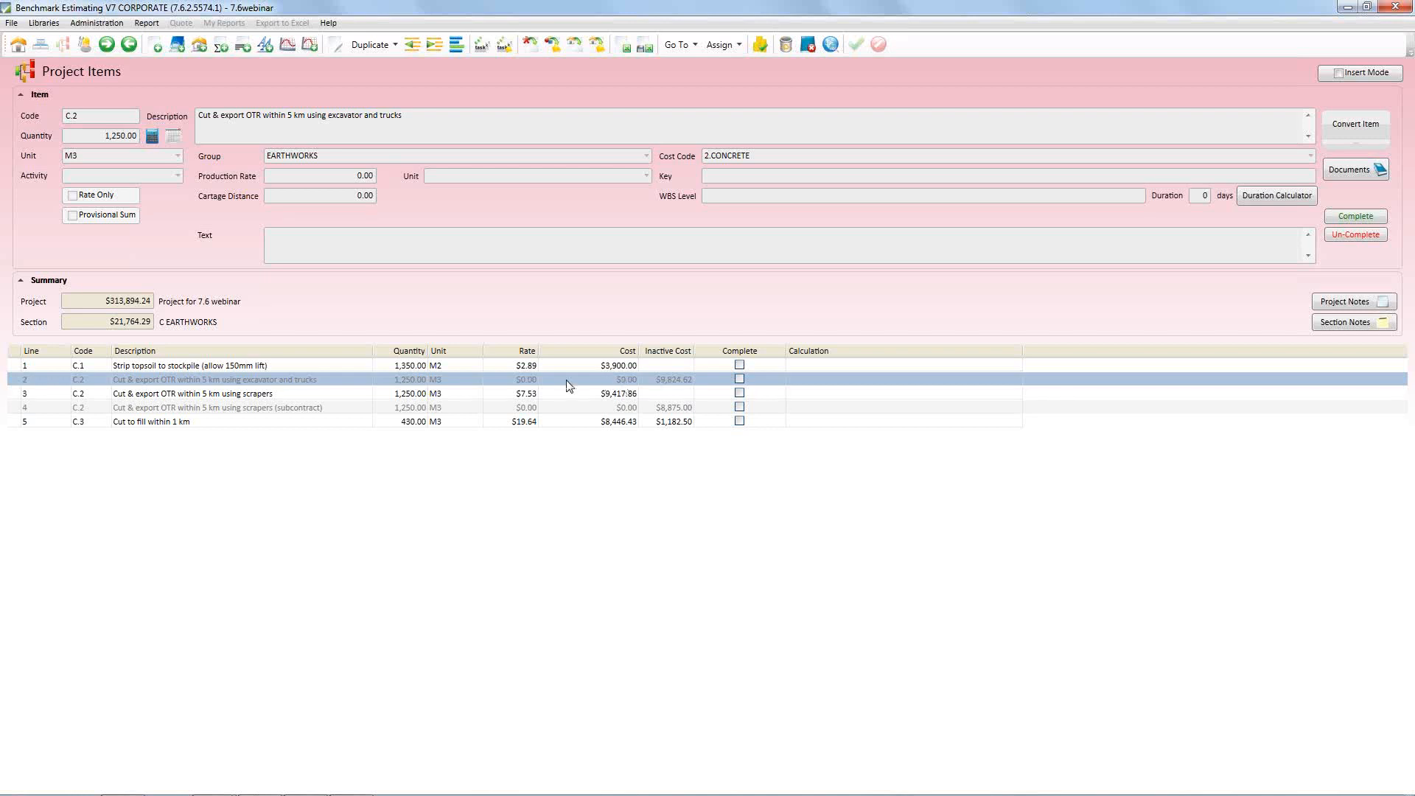
Make the cut & export item using scrapers (subcontract) active, including its resources and sub items
click(416, 411)
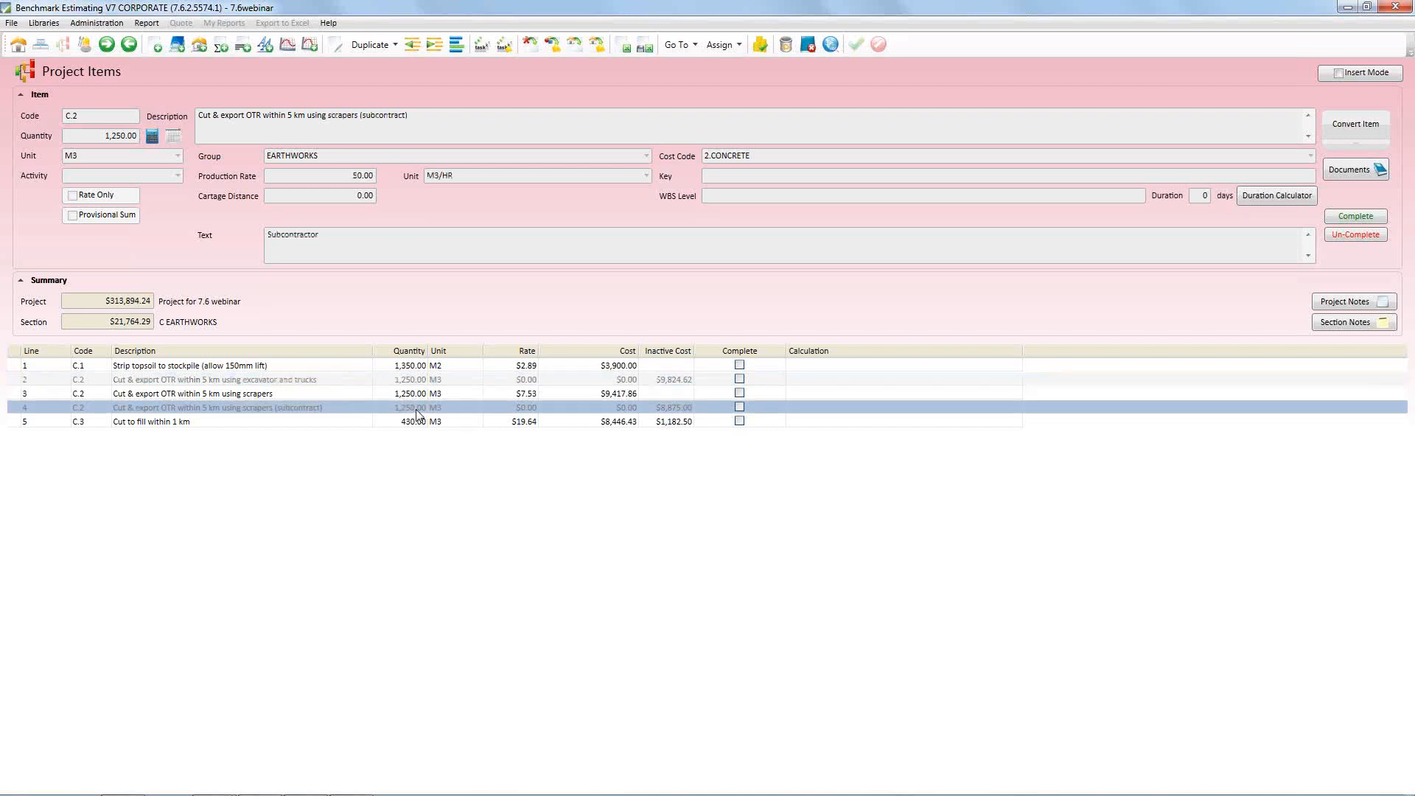
right_click(662, 413)
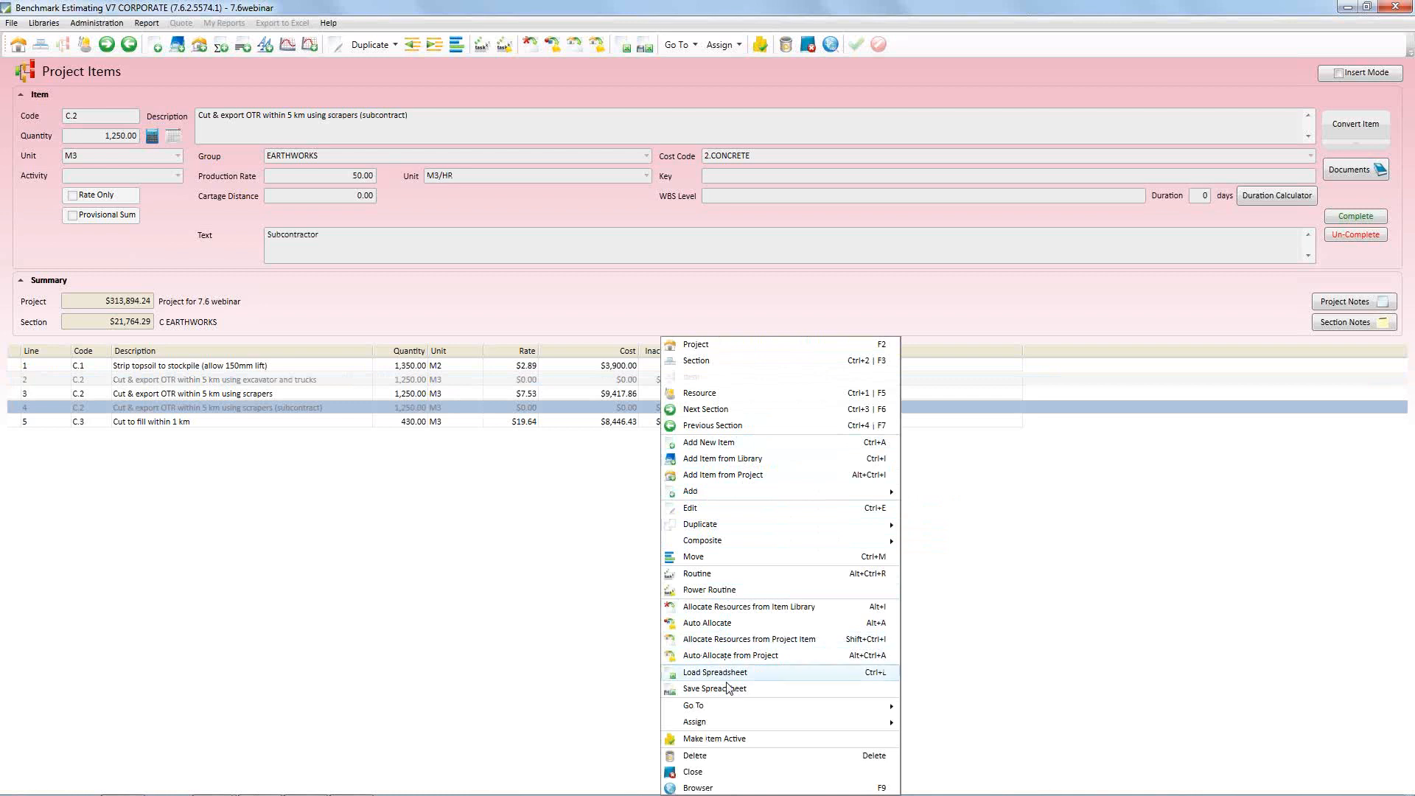
click(727, 746)
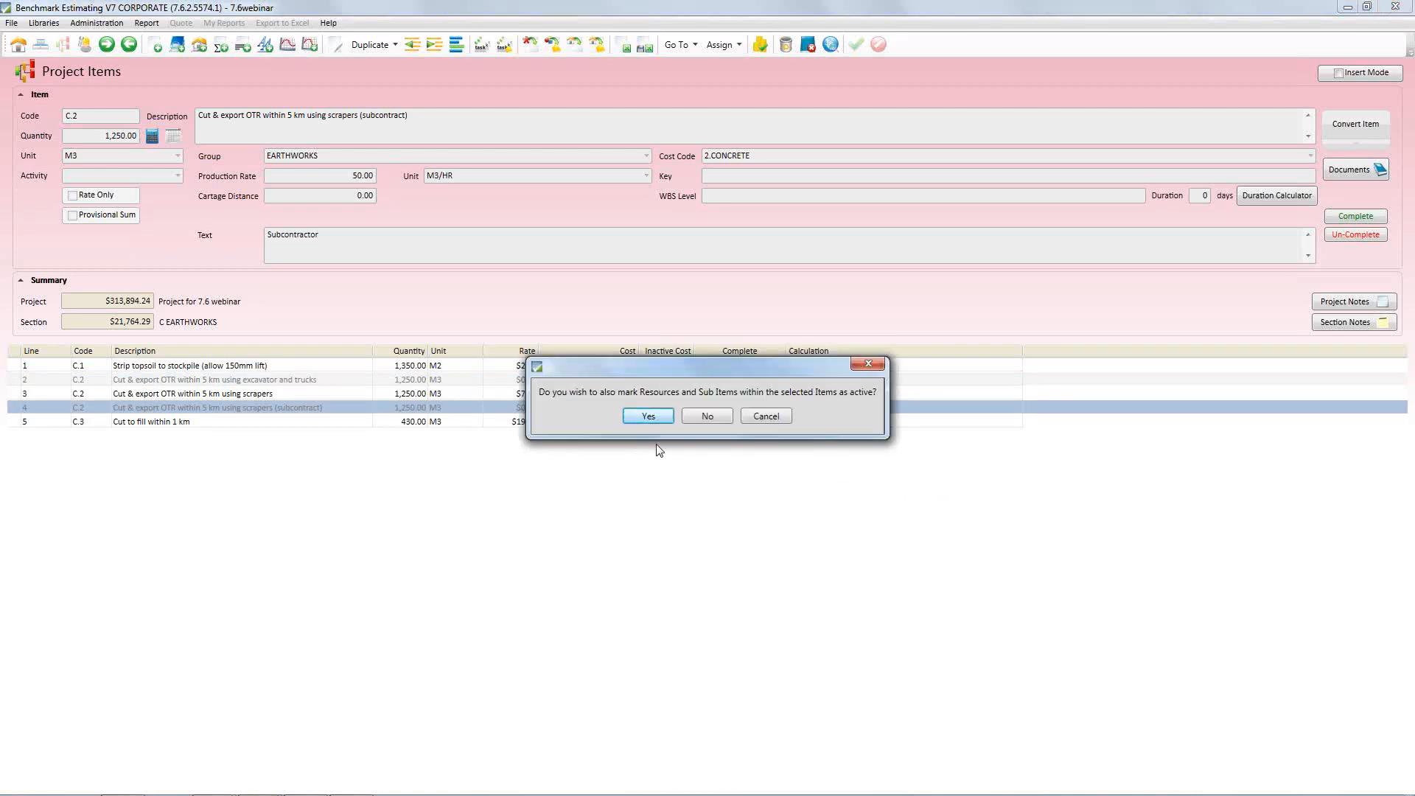
click(661, 417)
Make the non-subcontract cut & export item using scrapers inactive and check it against the subcontract option
click(624, 396)
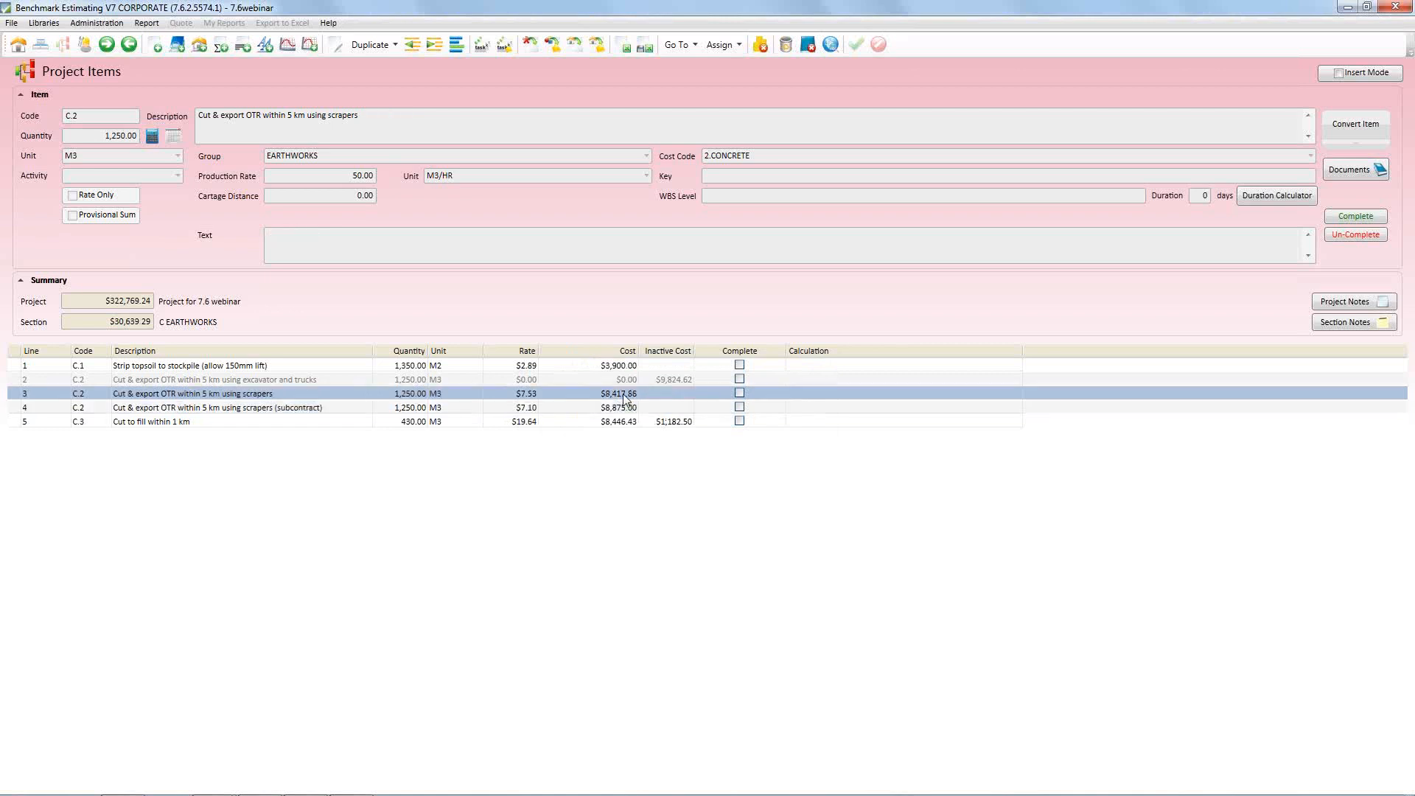
right_click(624, 398)
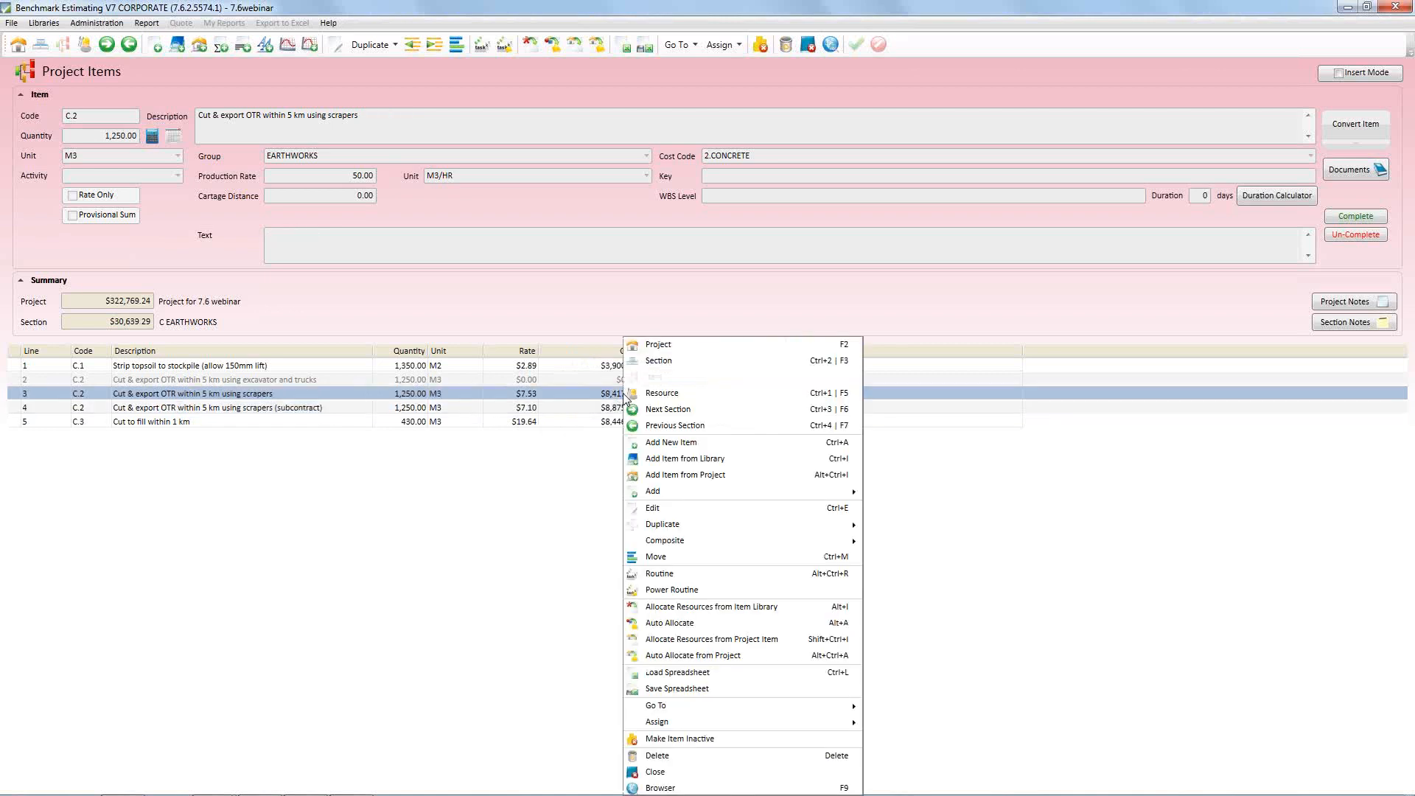
click(695, 739)
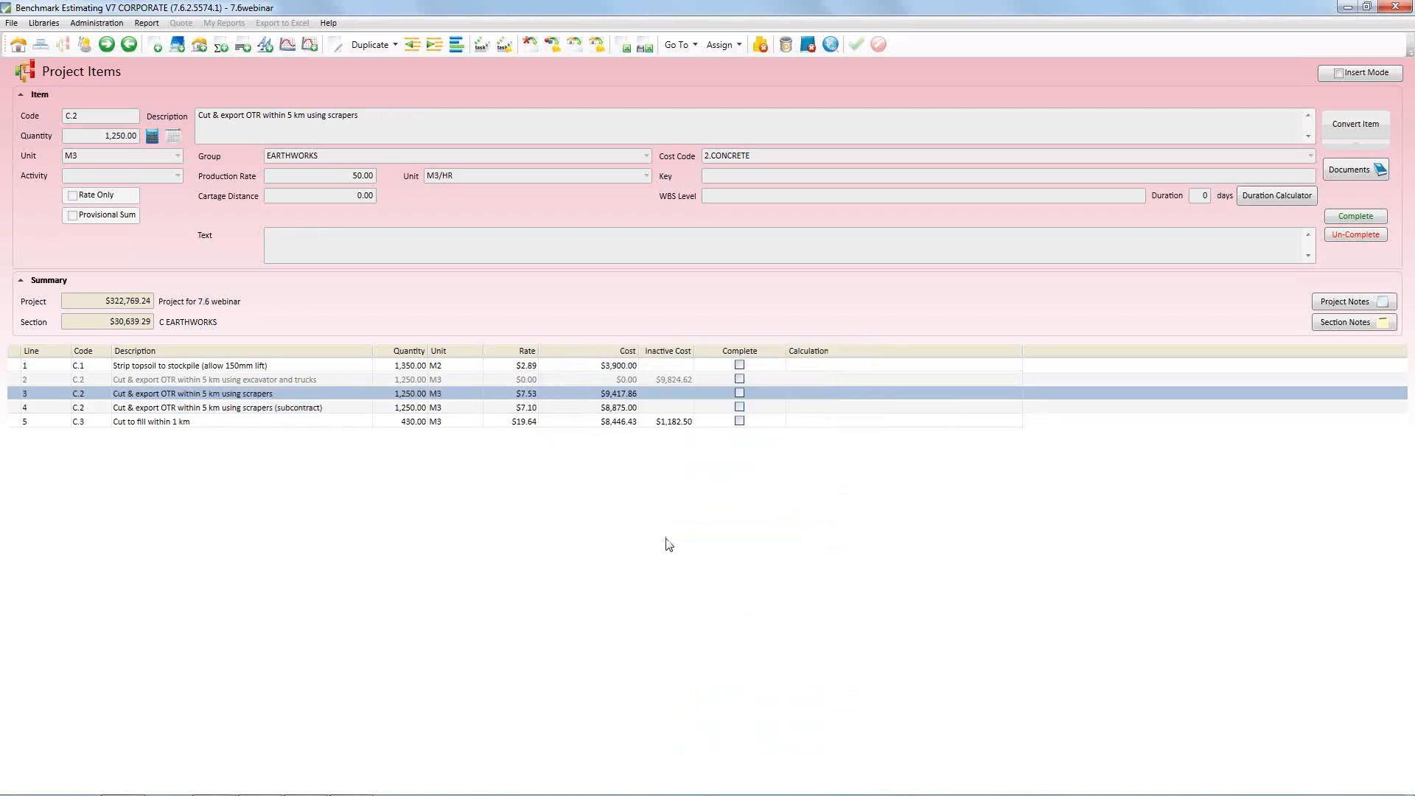
click(624, 411)
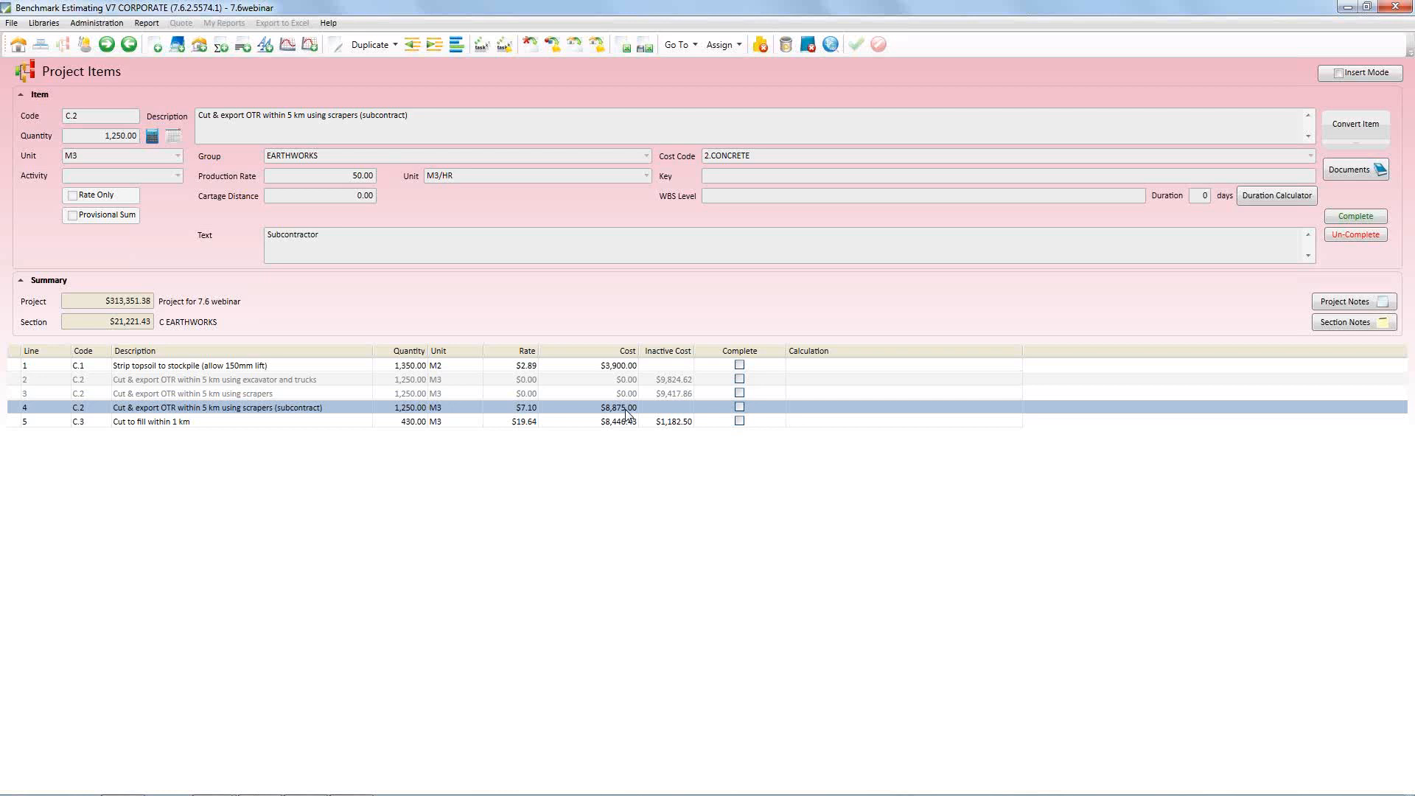
click(332, 394)
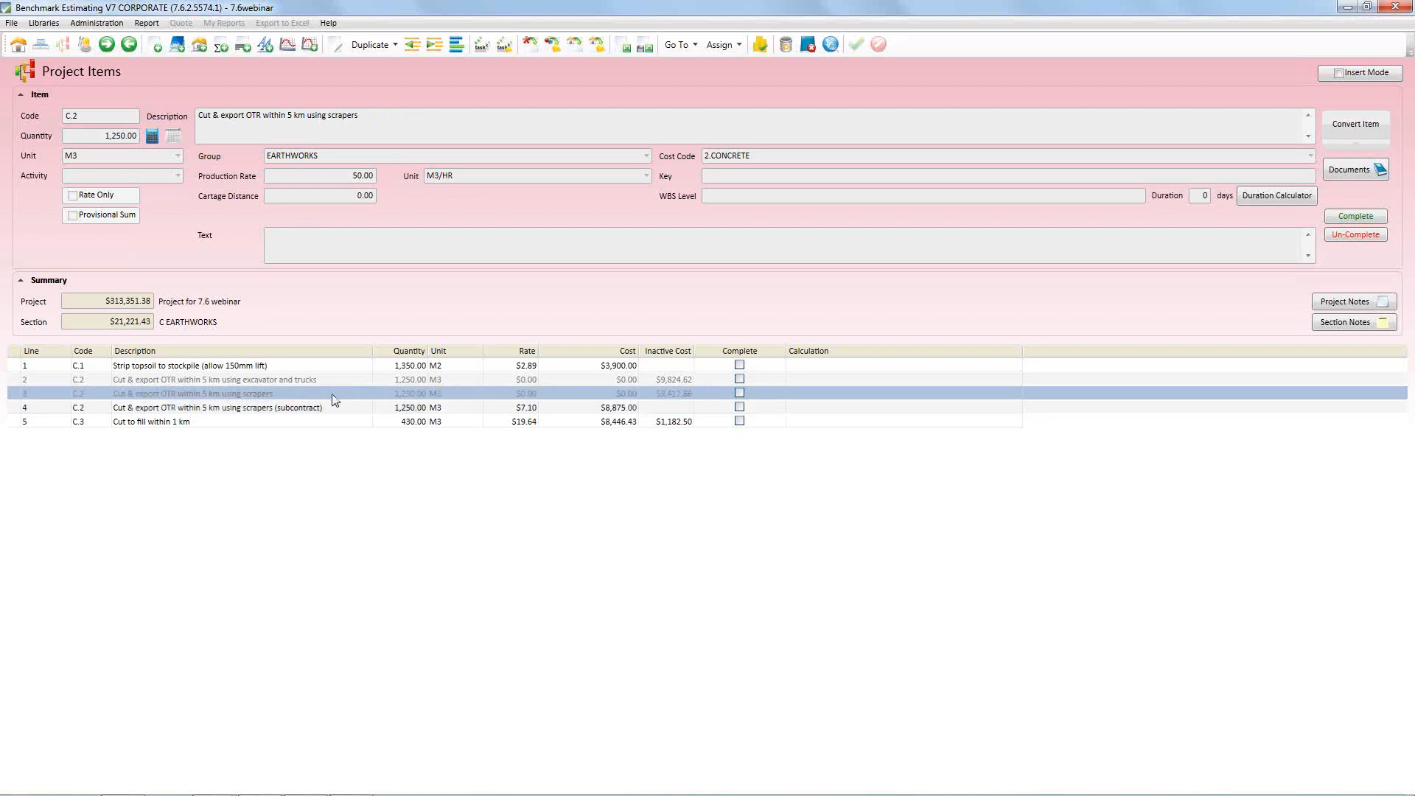
Open the resources of the "Cut to fill within 1 km" item and examine its plant-only and hired-with-operator 30T excavators
click(619, 421)
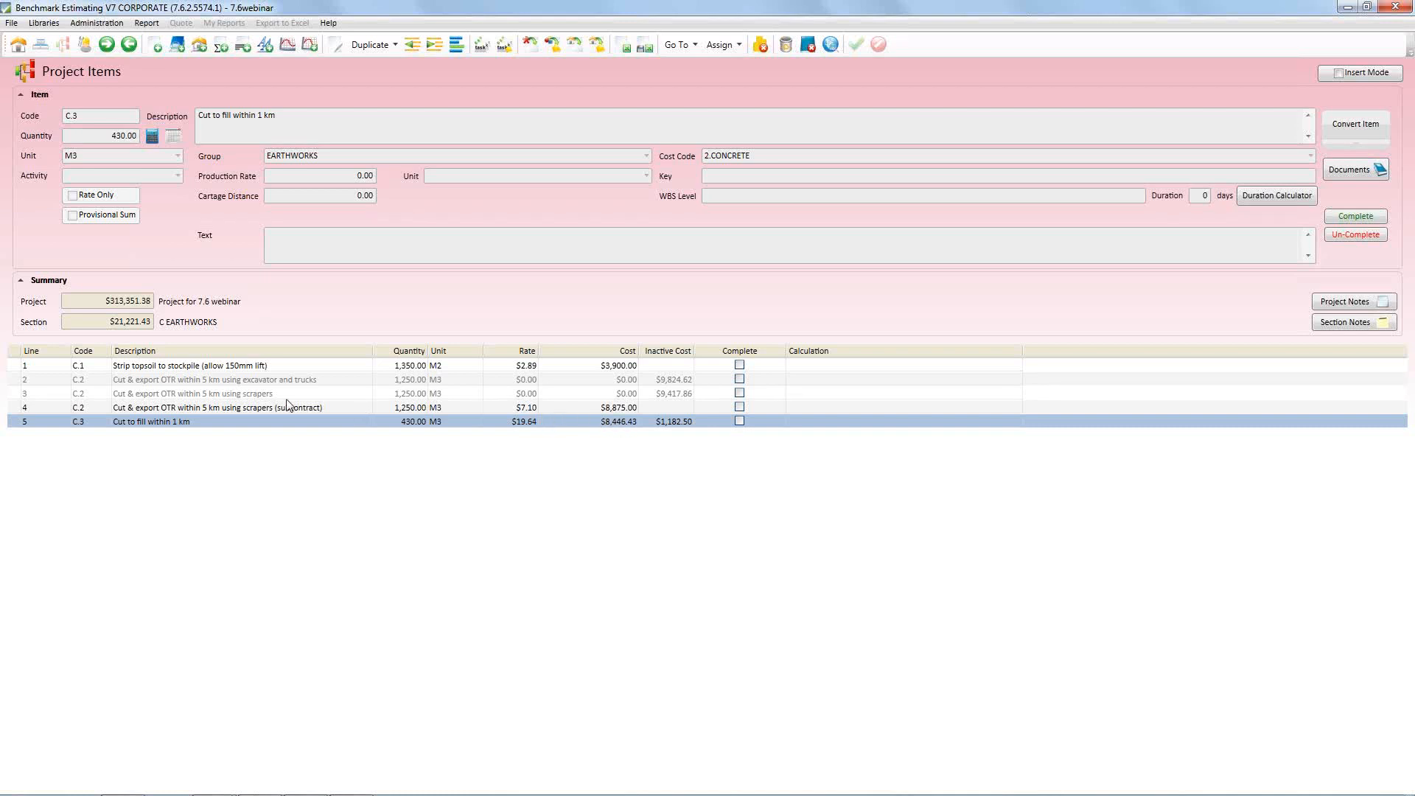
double_click(205, 425)
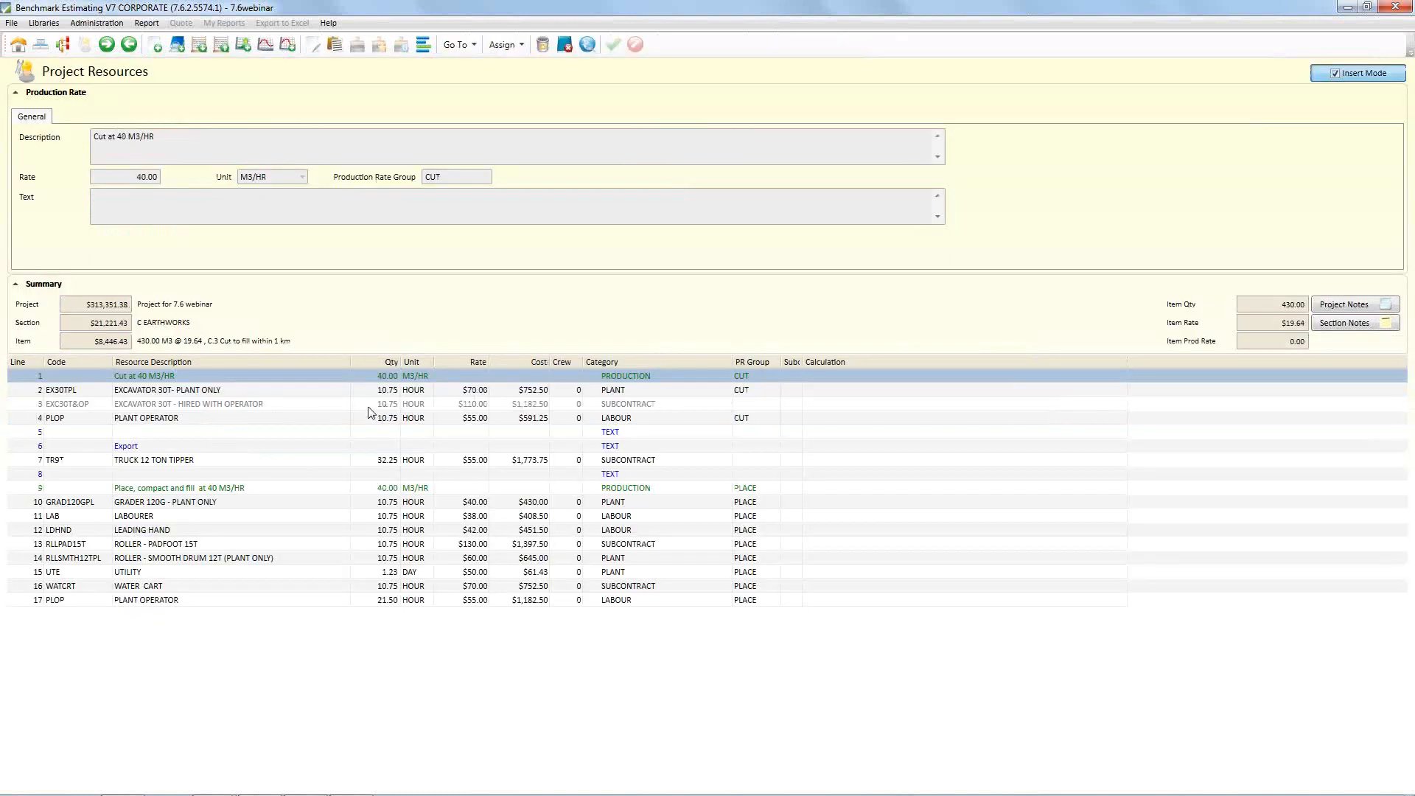
click(188, 391)
click(190, 402)
click(194, 391)
click(227, 403)
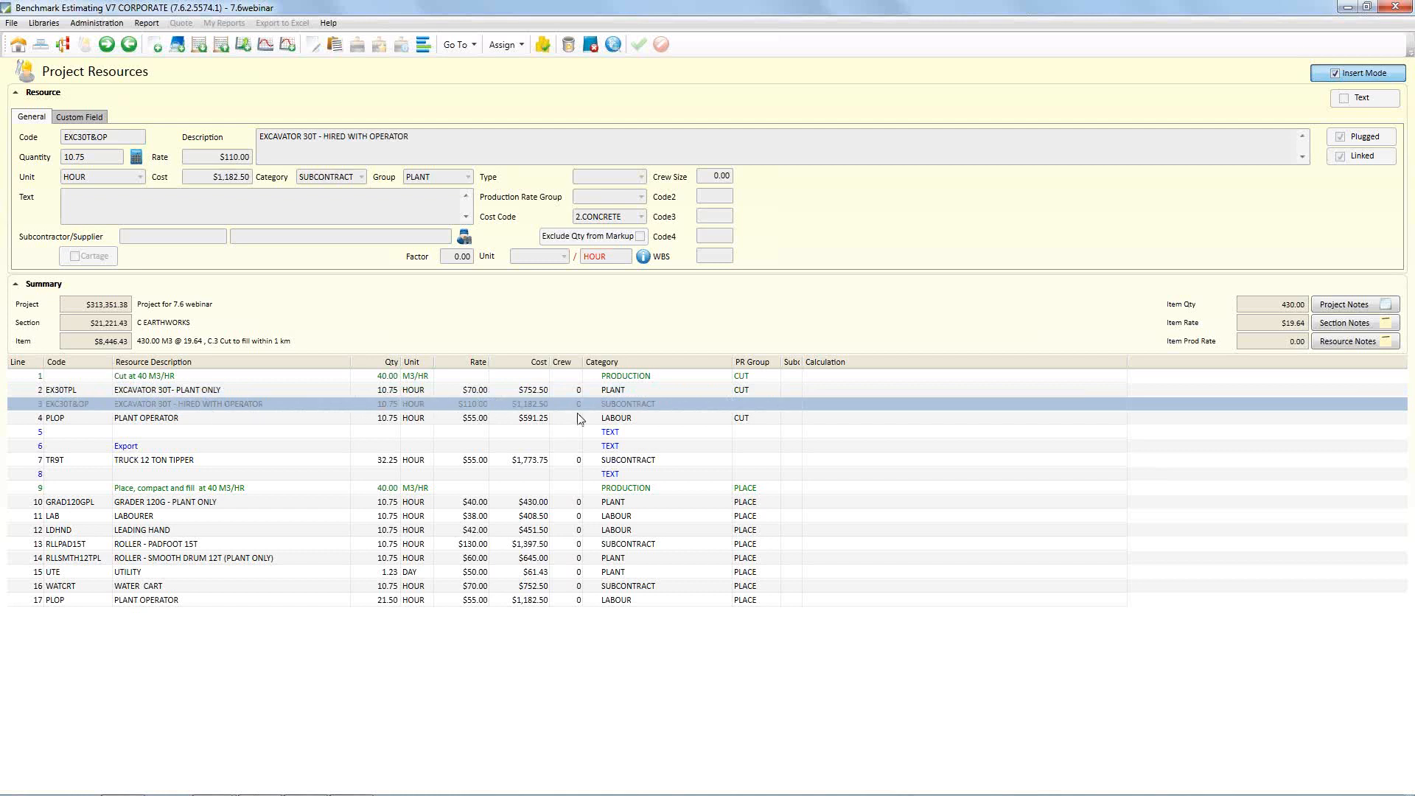
right_click(291, 410)
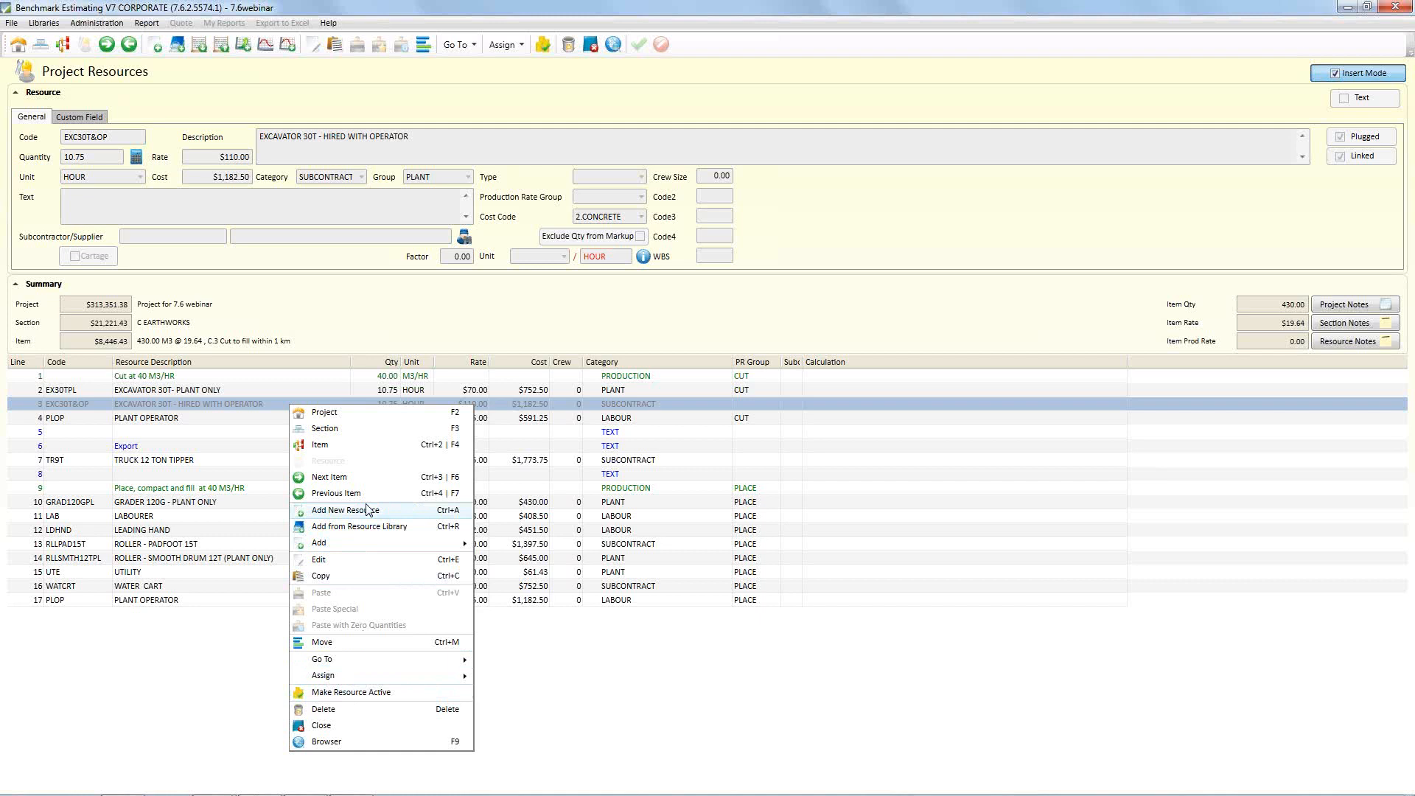
click(311, 328)
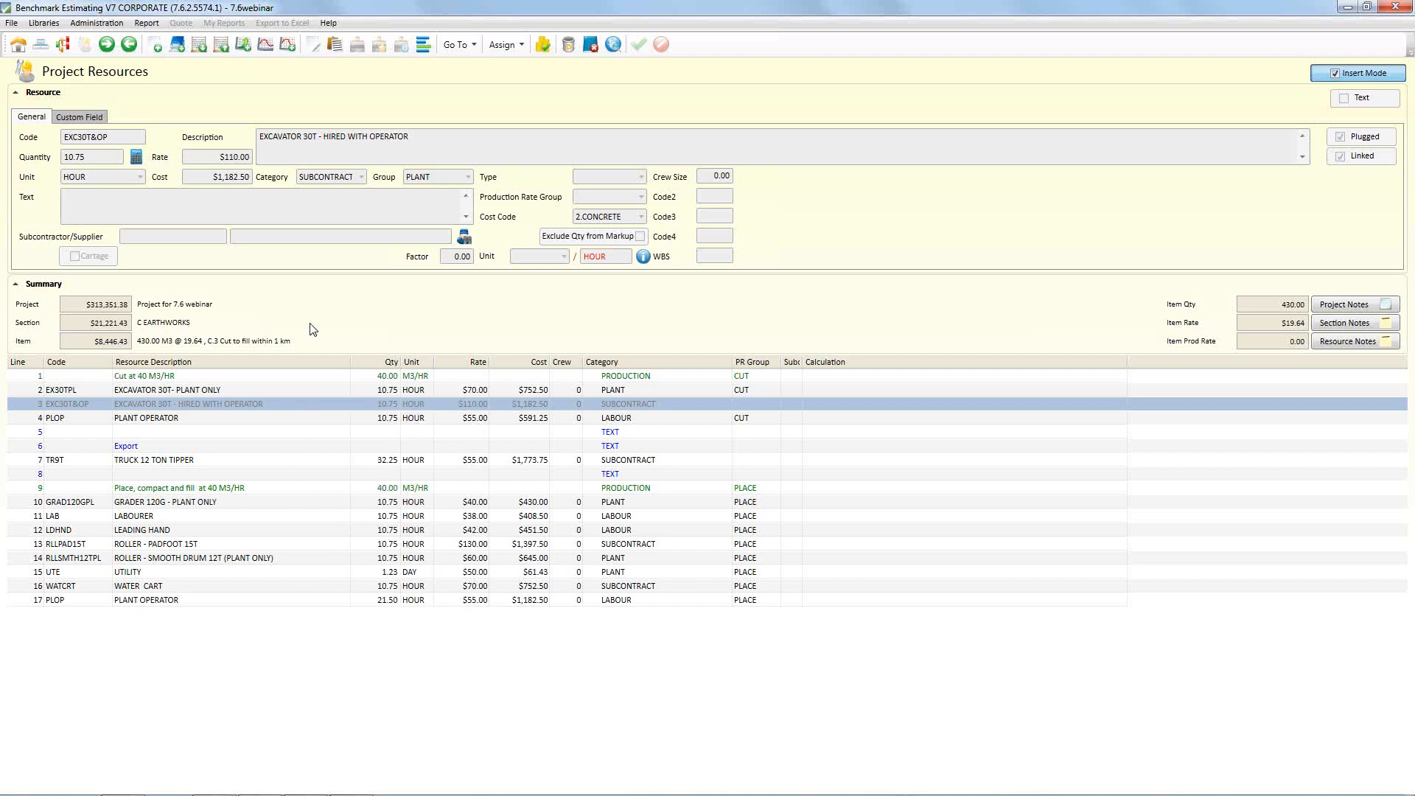
Return to the project details, switch to the PowerPoint slide show and advance to the "#3 Resource Custom Fields" slide
click(22, 46)
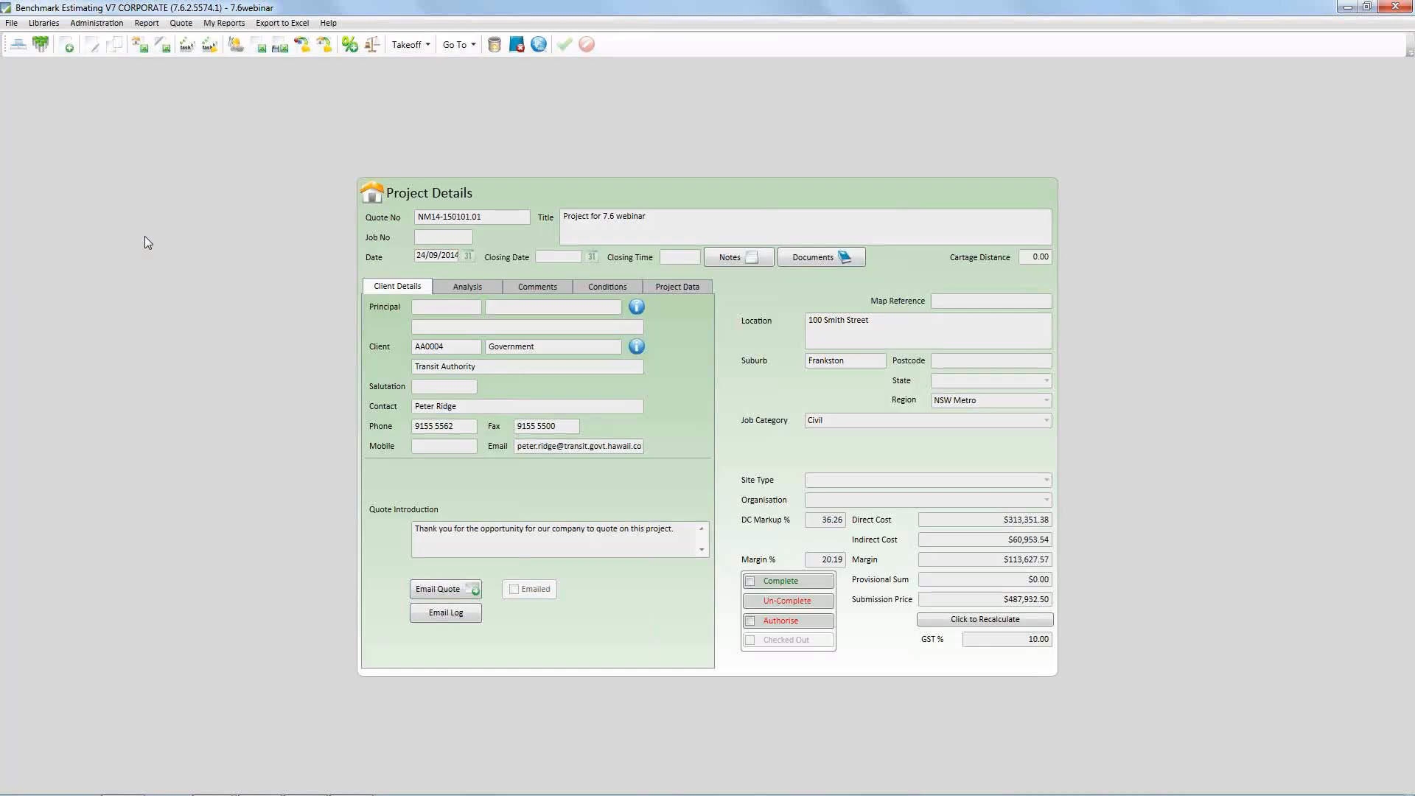
key(alt+Tab)
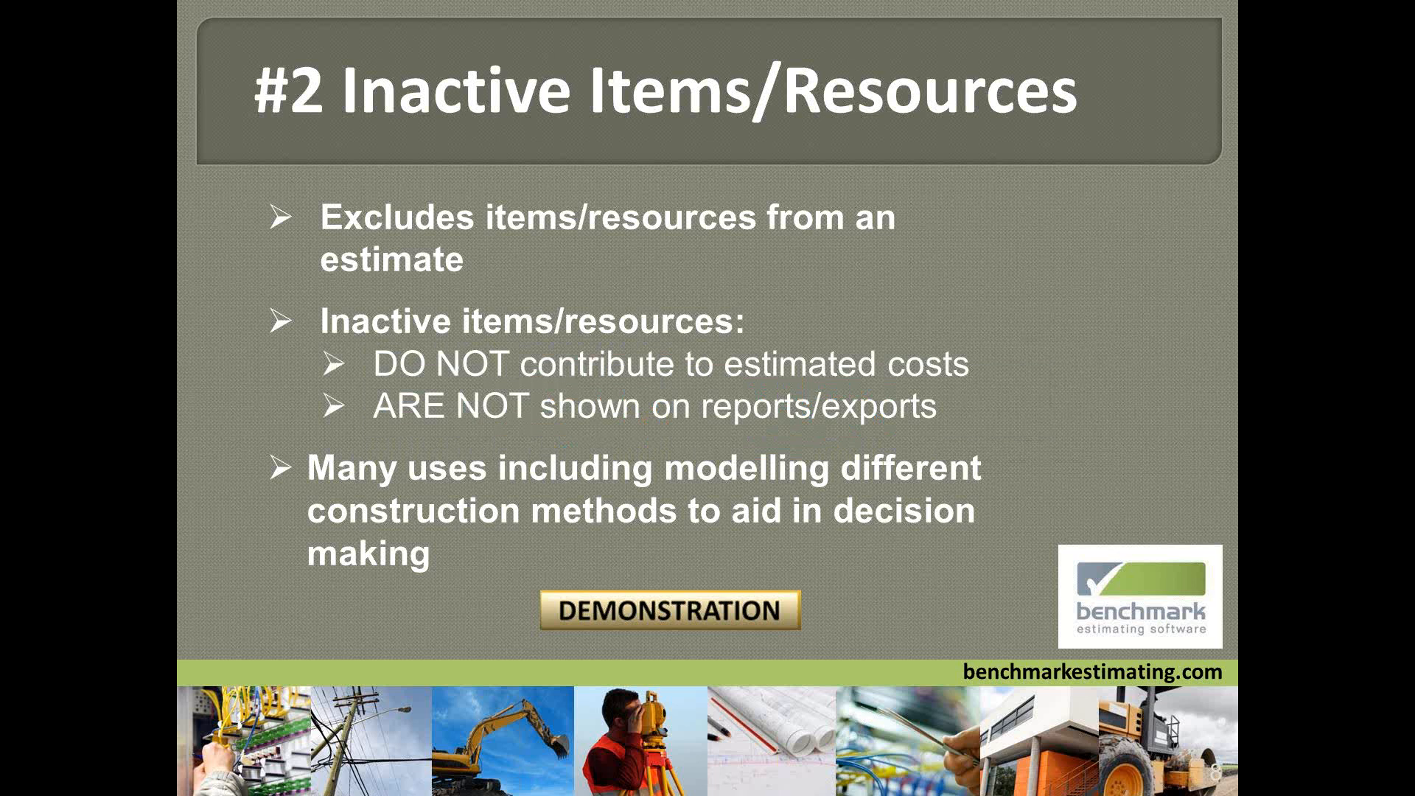
key(Right)
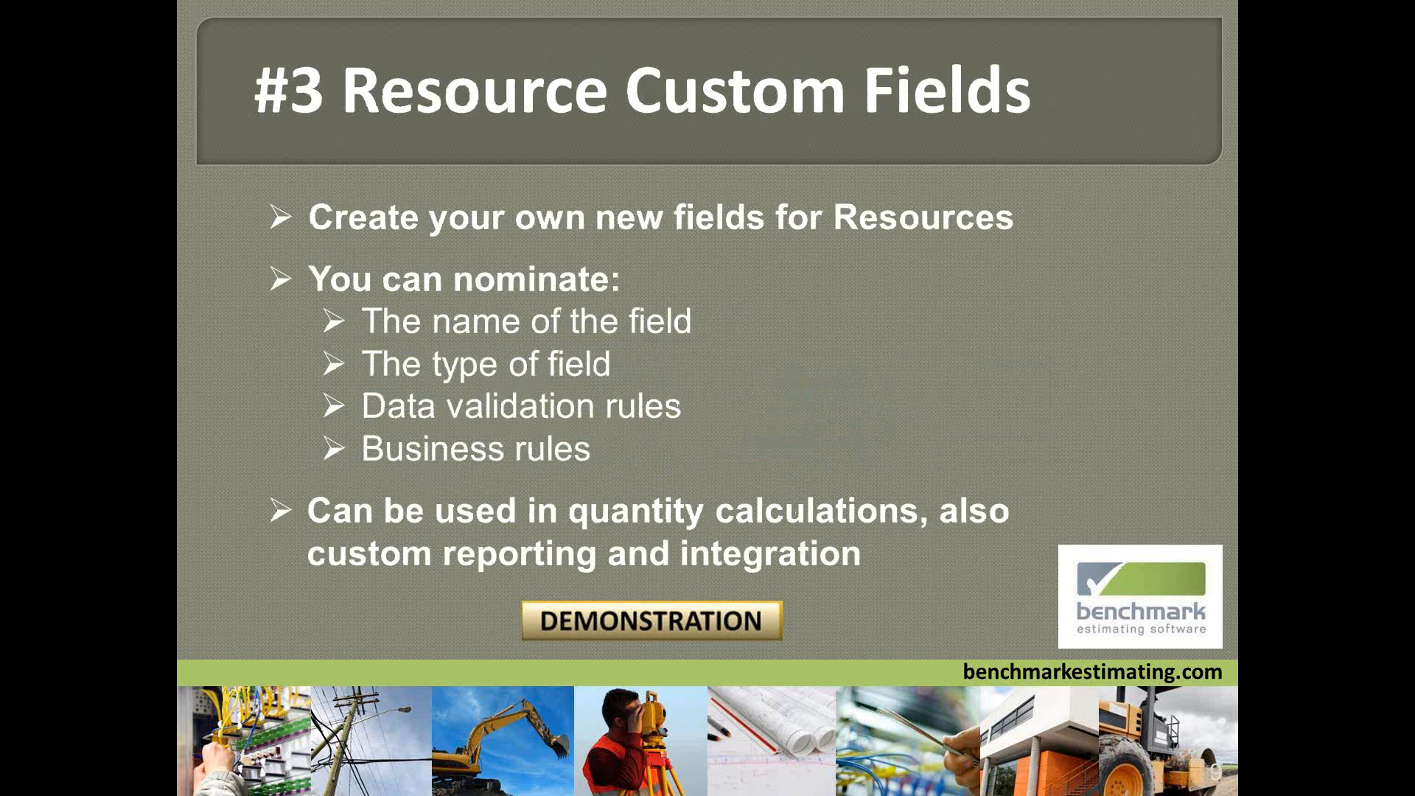
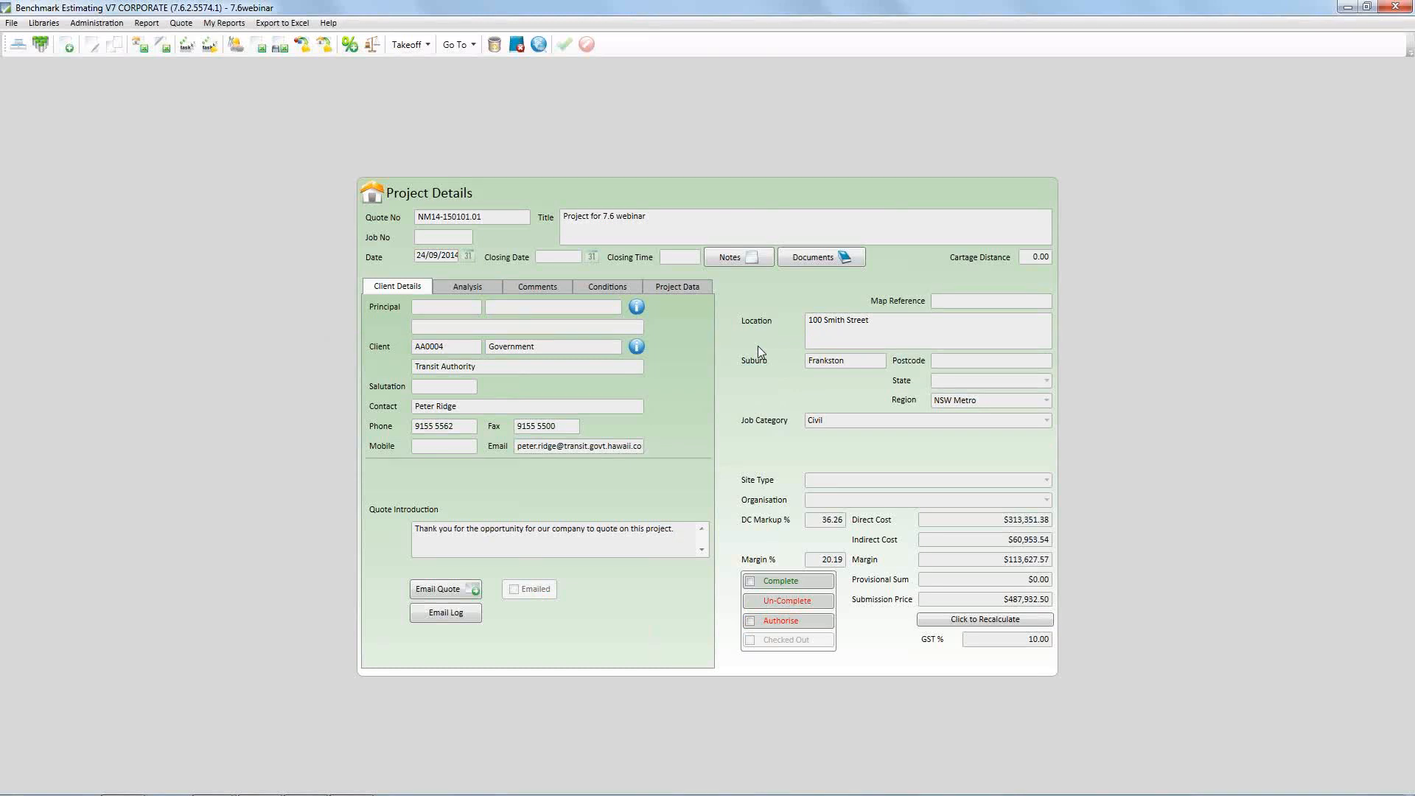
Open the resources of the "Supply and erect steel structure" item in the STRUCTURES section and show the galvanized steel post's custom fields
right_click(757, 347)
click(794, 354)
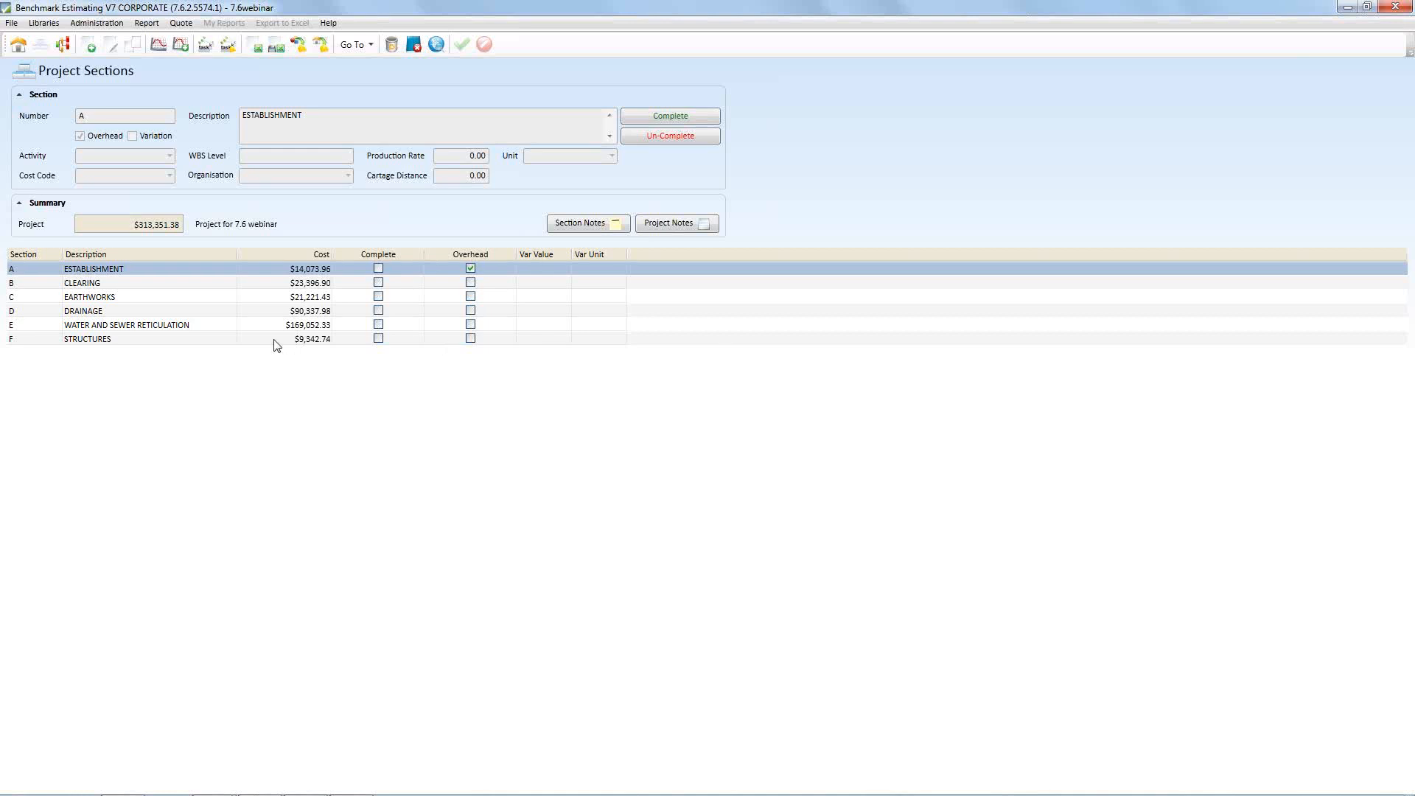
click(274, 341)
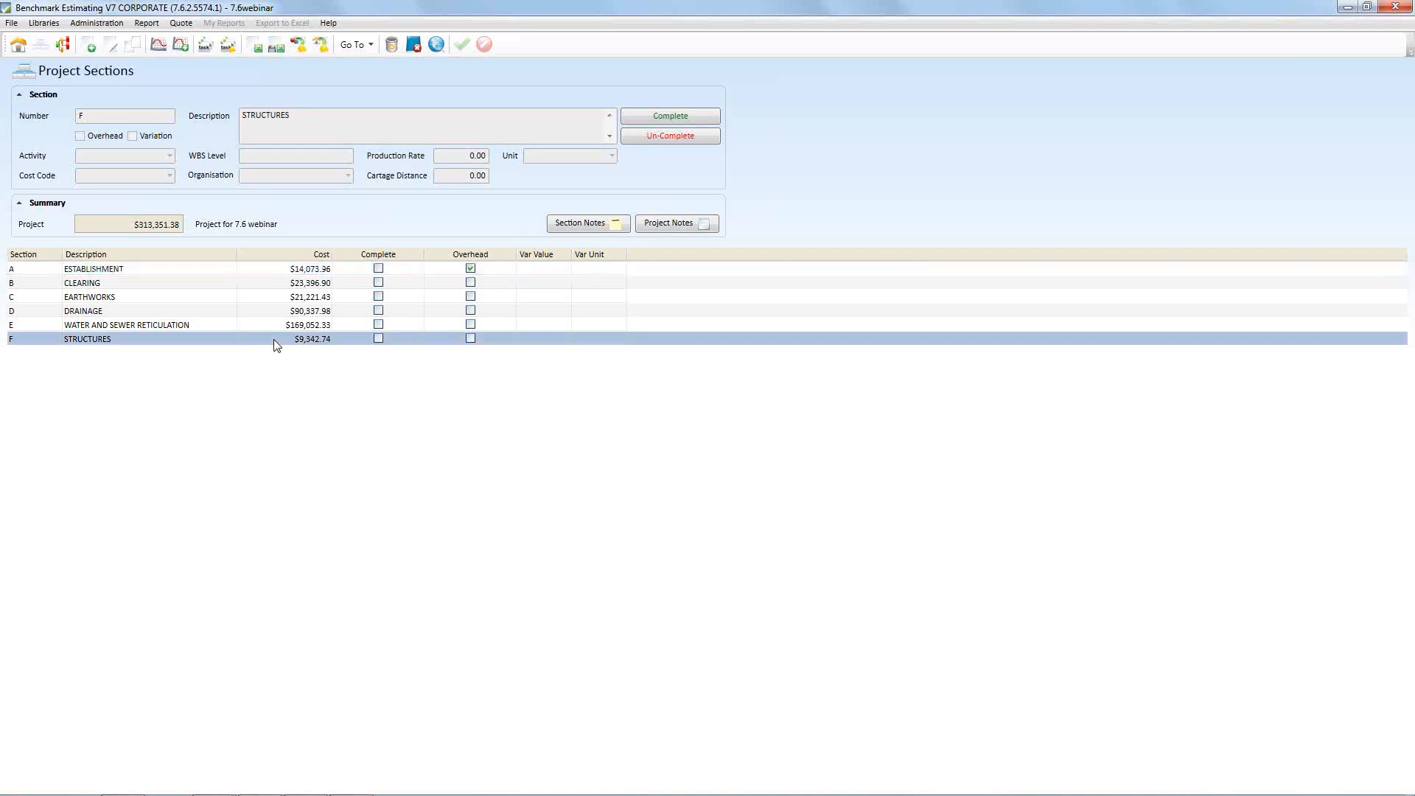
double_click(216, 341)
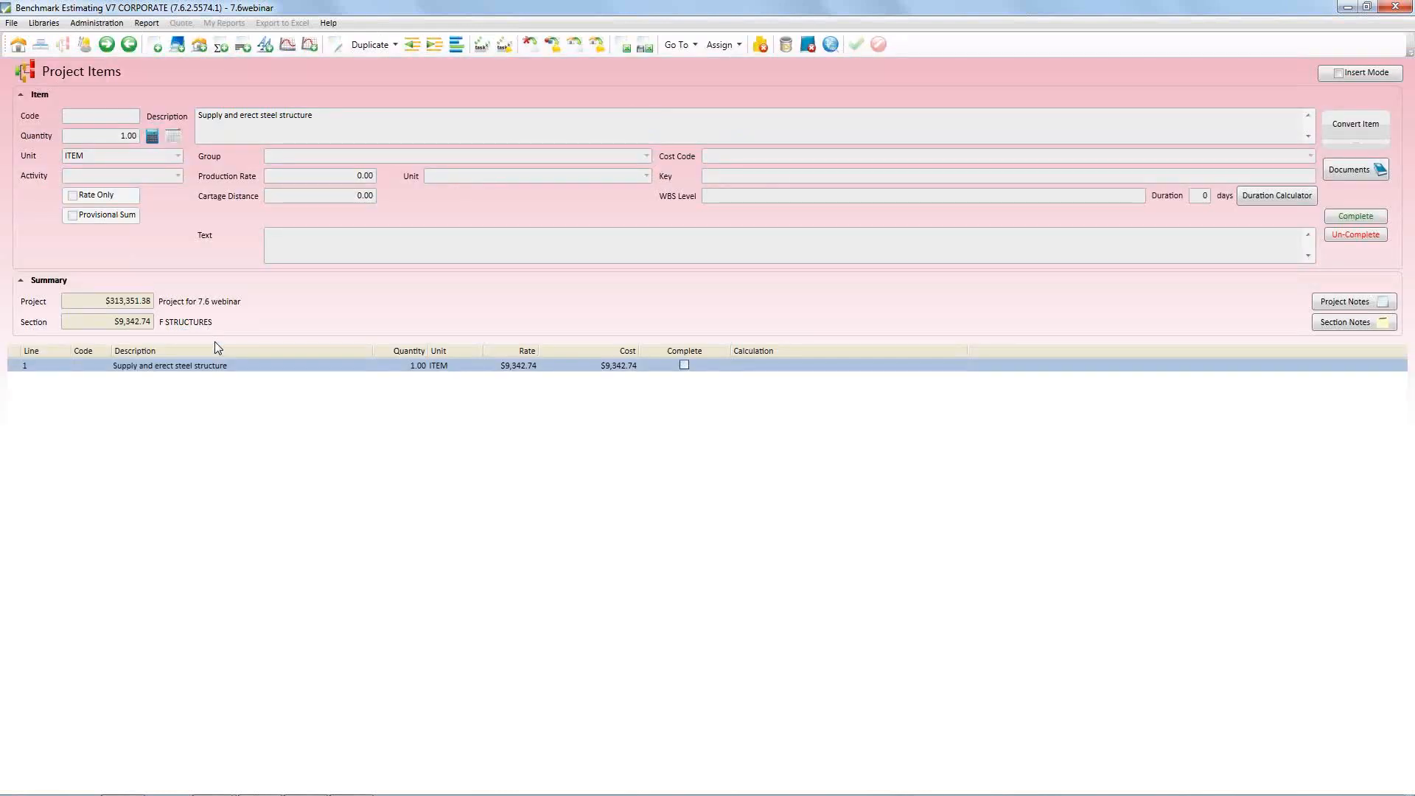
double_click(339, 363)
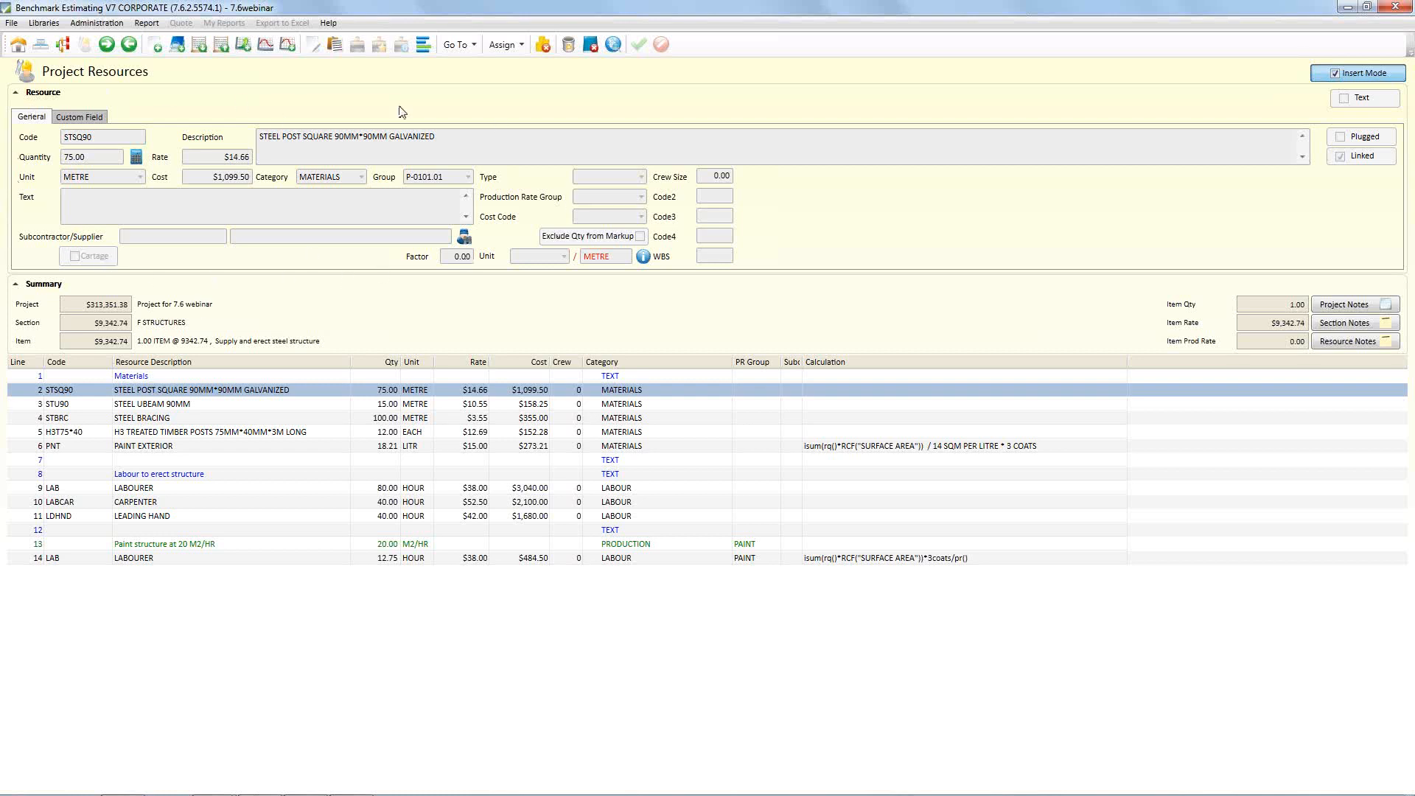
click(87, 120)
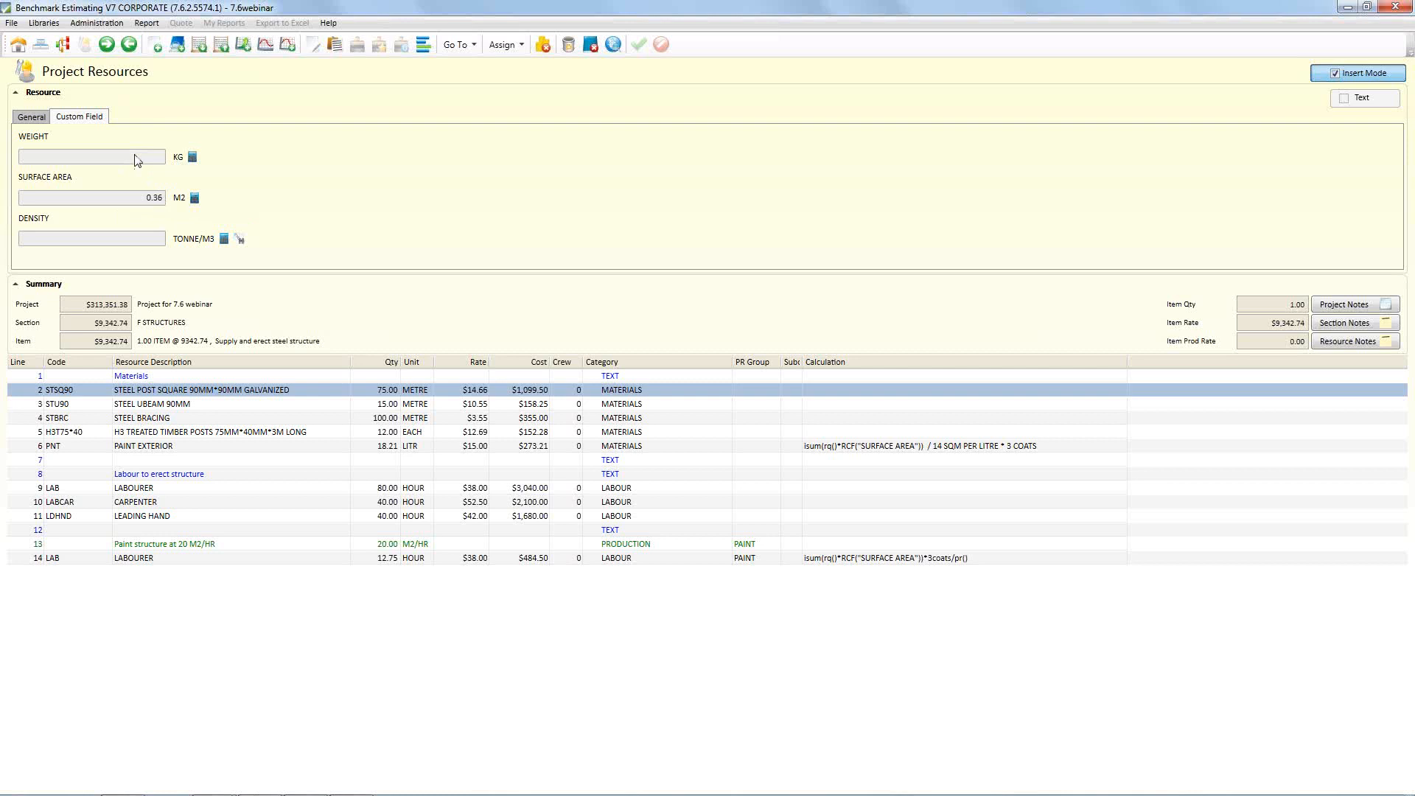
click(44, 23)
mouse_move(96, 23)
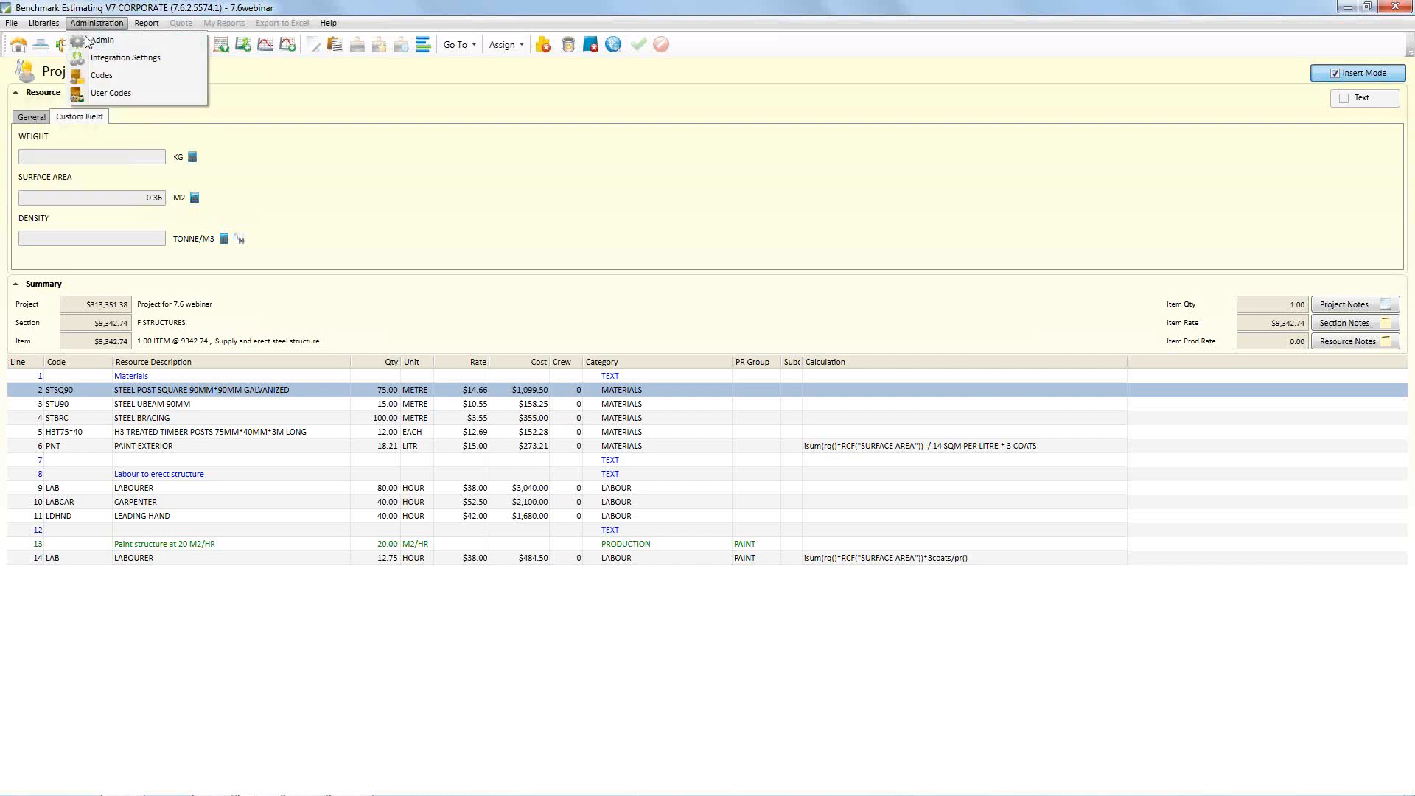
mouse_move(45, 26)
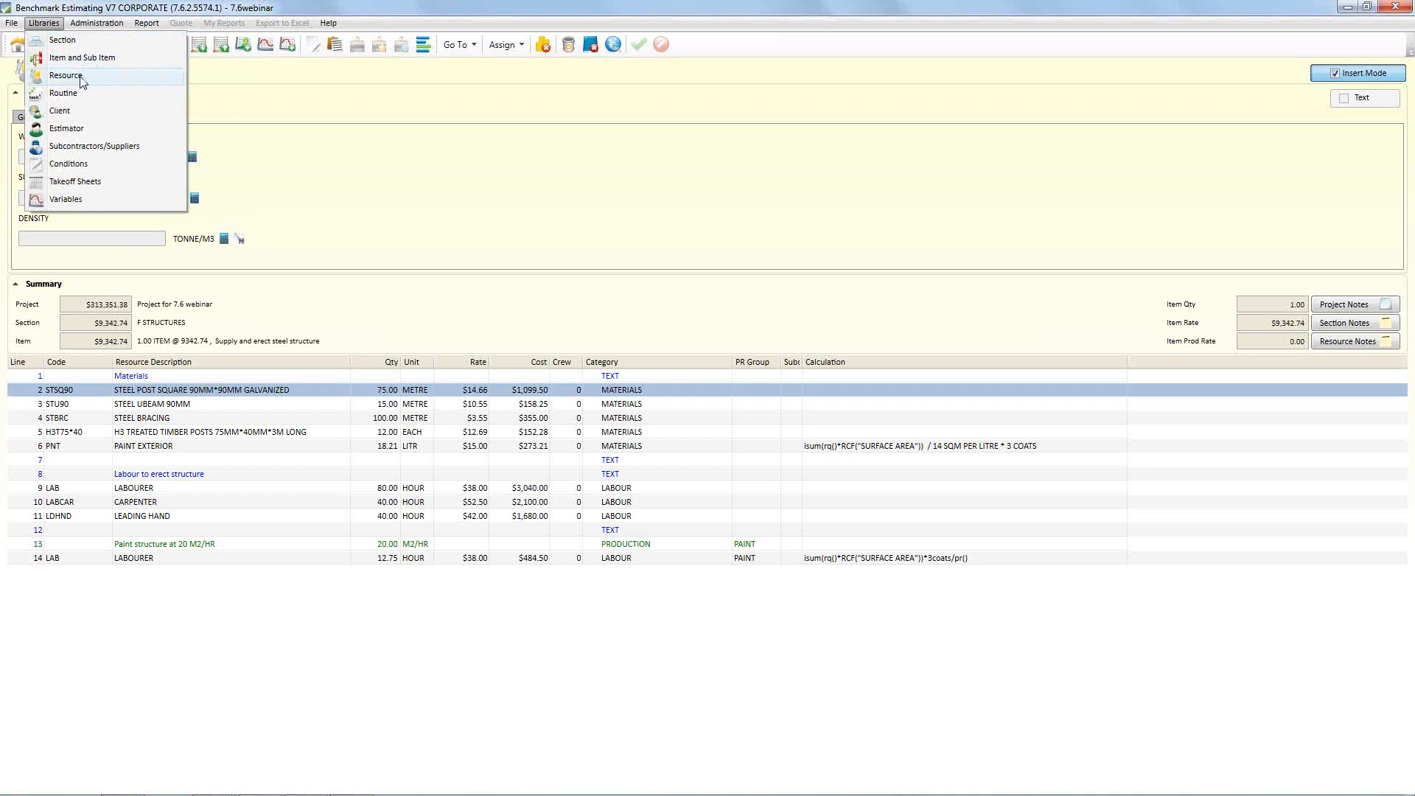
click(212, 112)
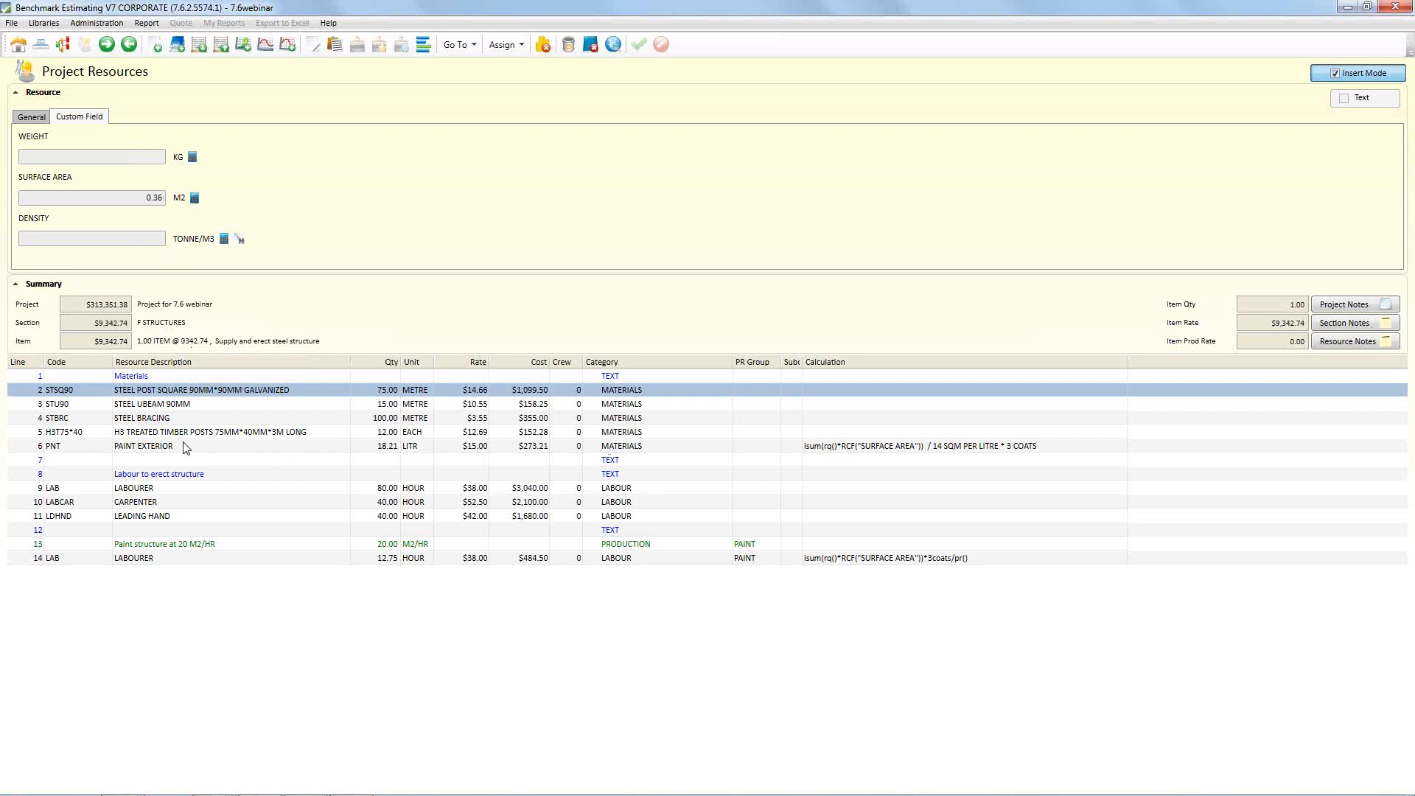
Examine the surface area custom field of each steel and timber material, and the exterior paint calculation that uses it
click(154, 448)
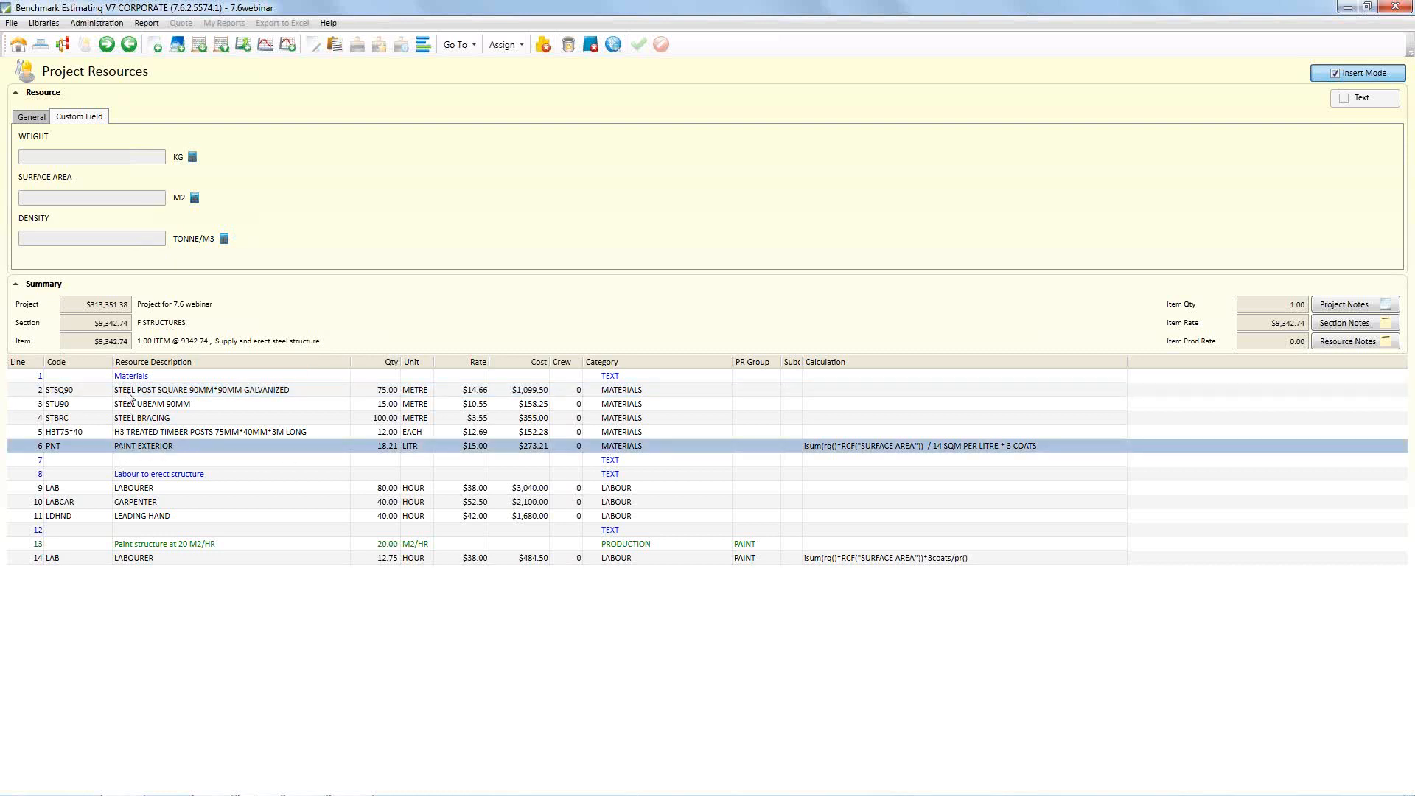
click(127, 392)
click(143, 406)
click(144, 419)
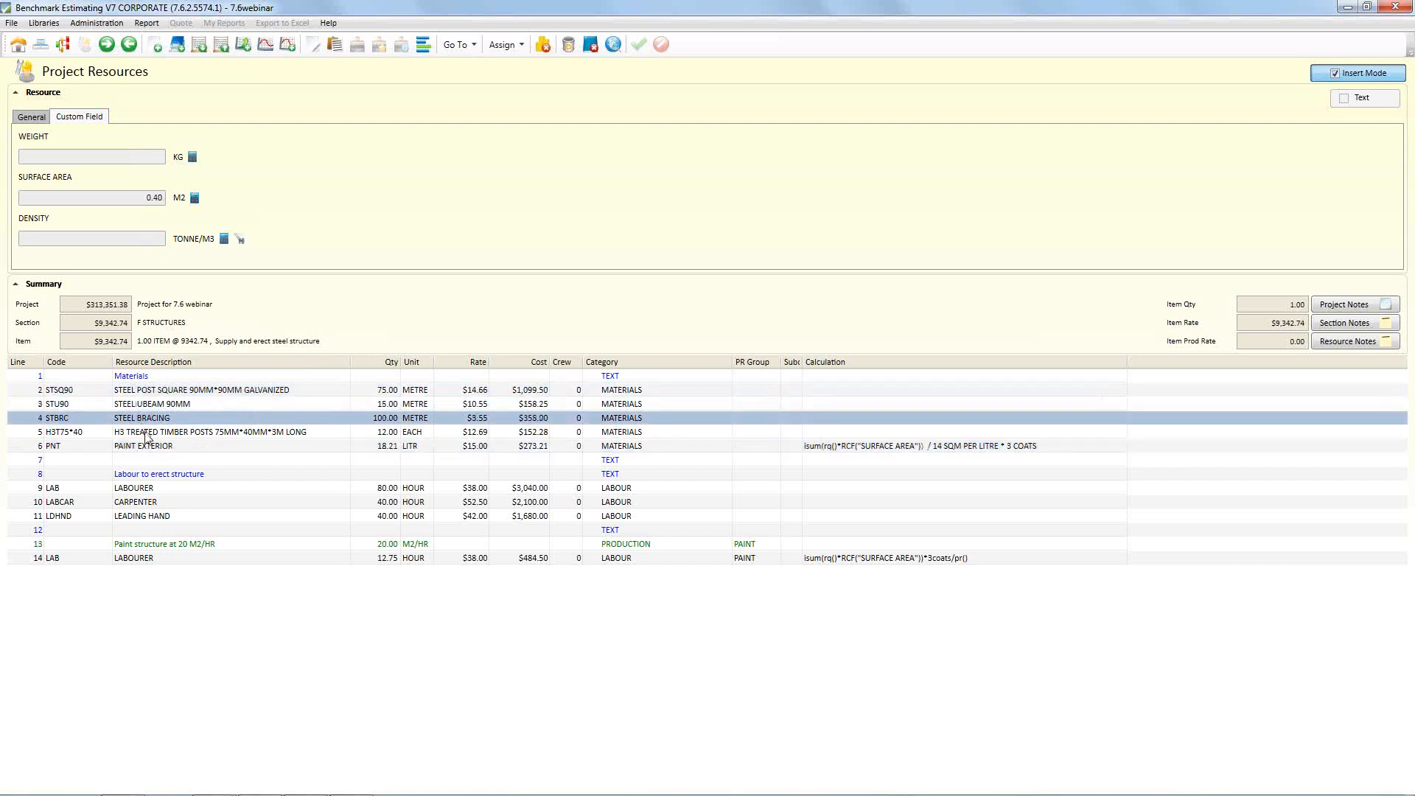
click(147, 433)
click(151, 448)
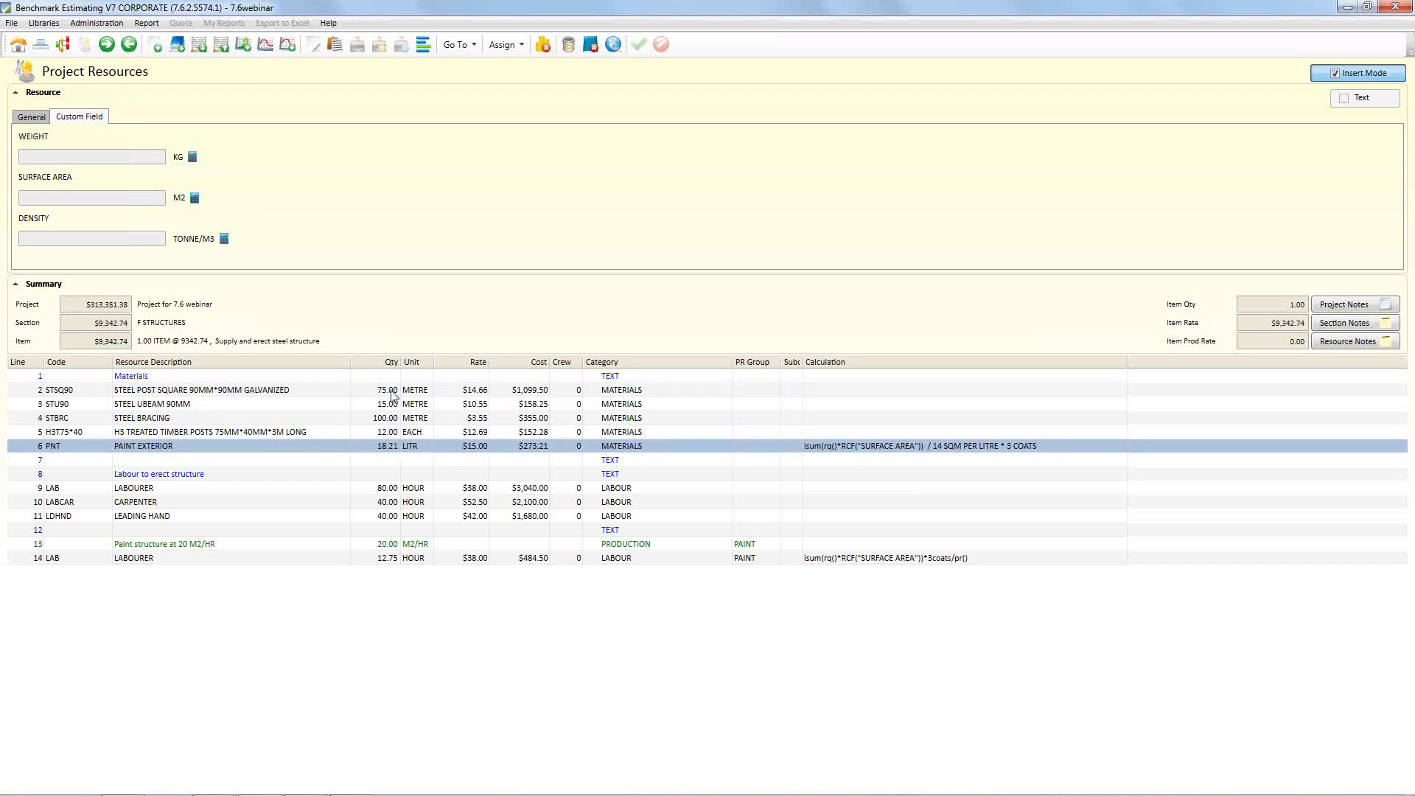
click(317, 403)
click(308, 418)
click(308, 434)
click(377, 449)
Set the surface area of the 90 mm square galvanized steel post to 0.5 M2 and switch to the PowerPoint slide show
click(226, 392)
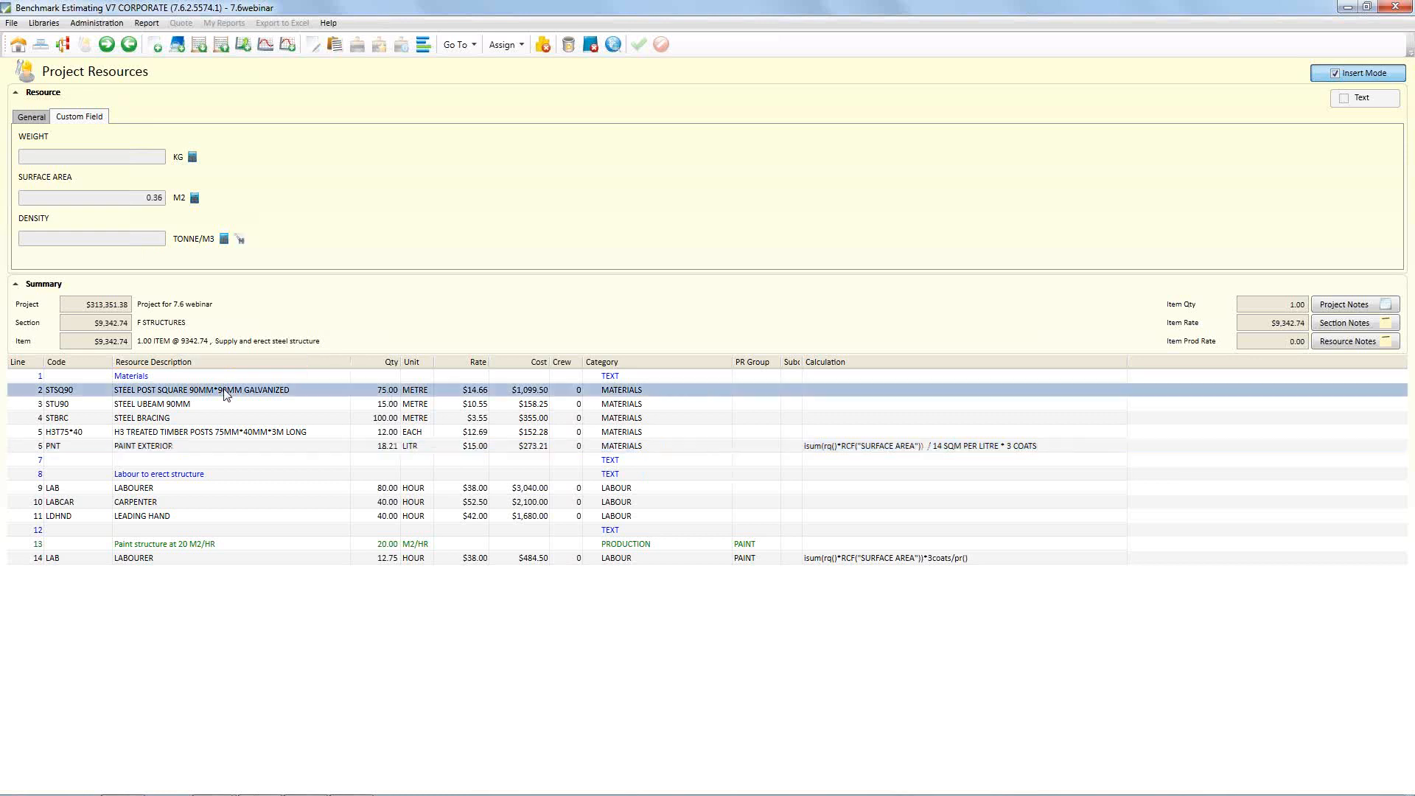
click(147, 198)
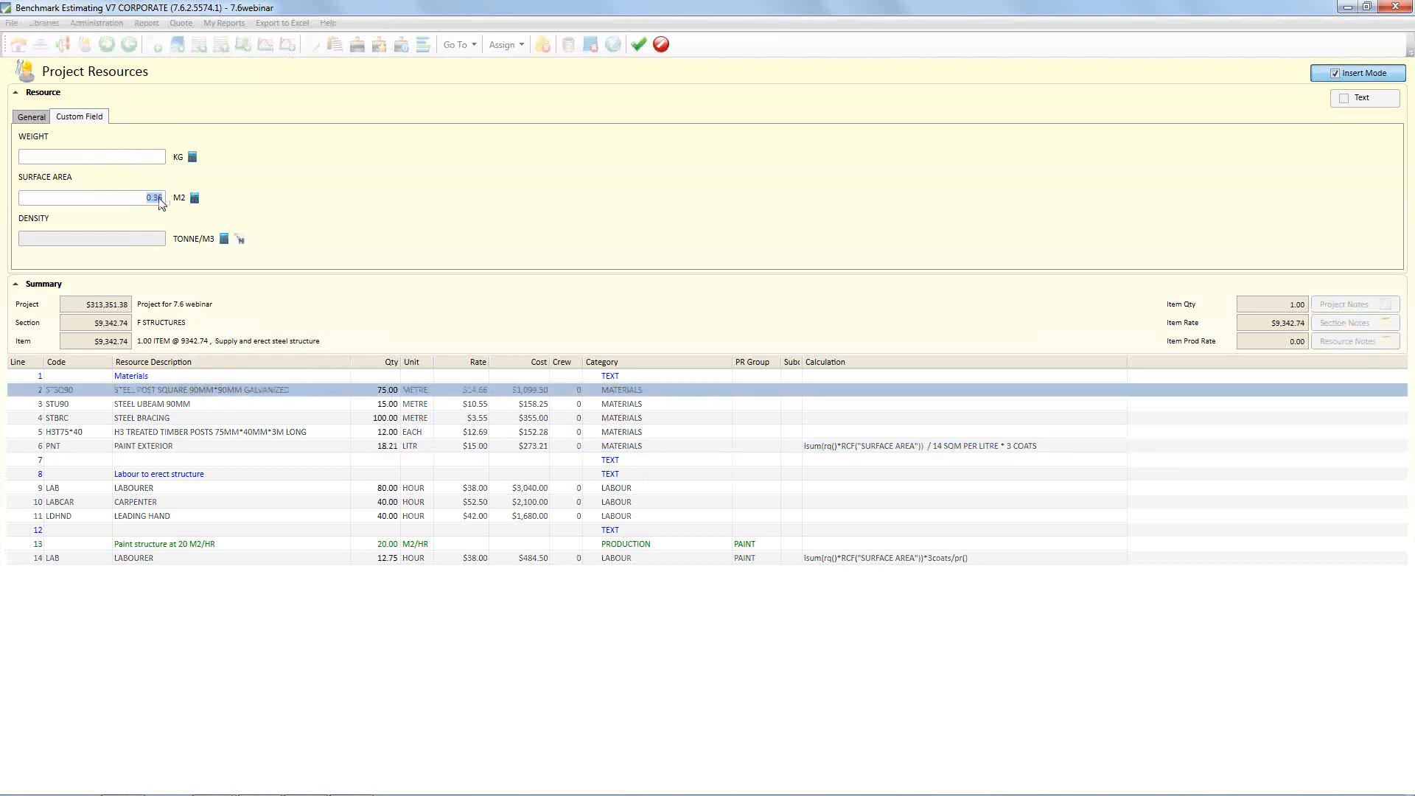
text(0.5)
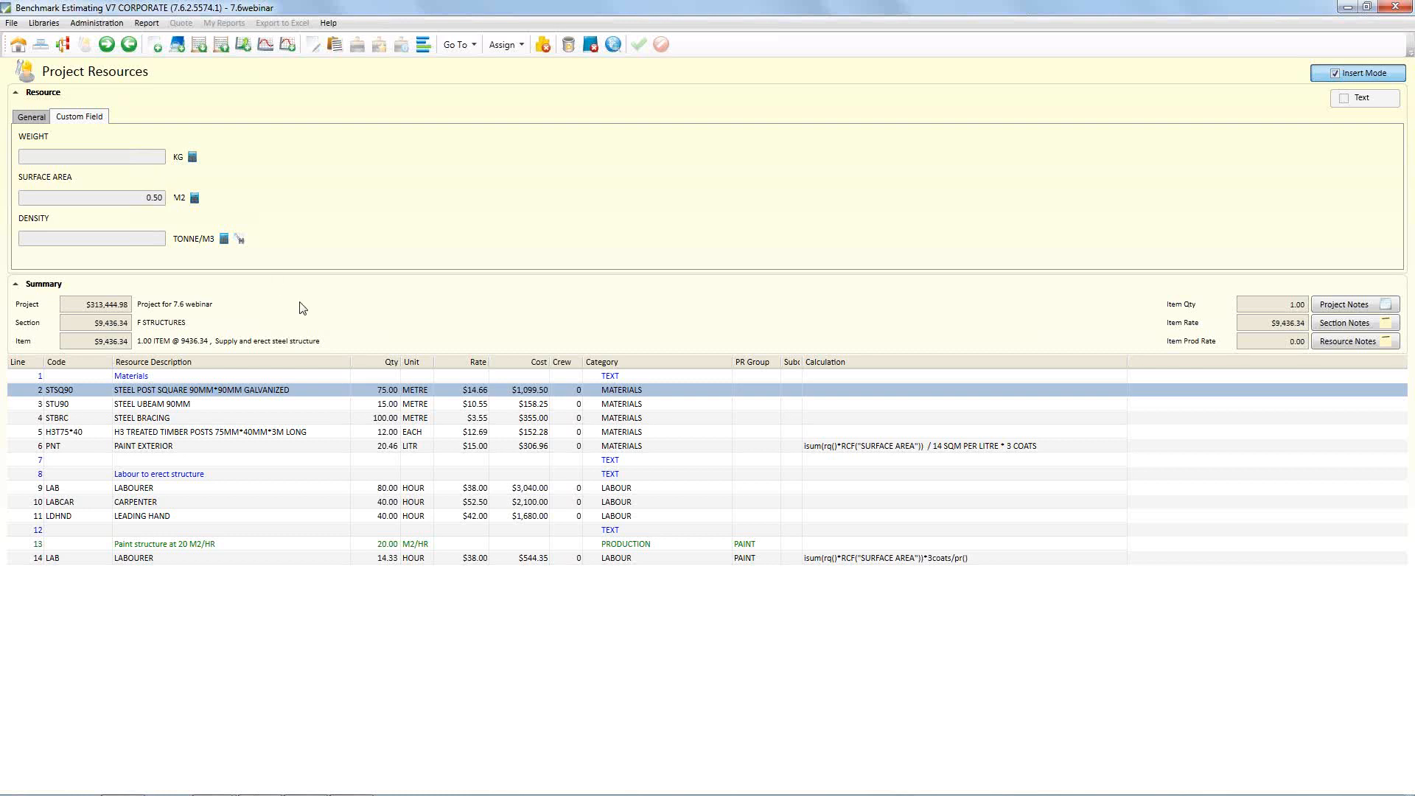
key(alt+Tab)
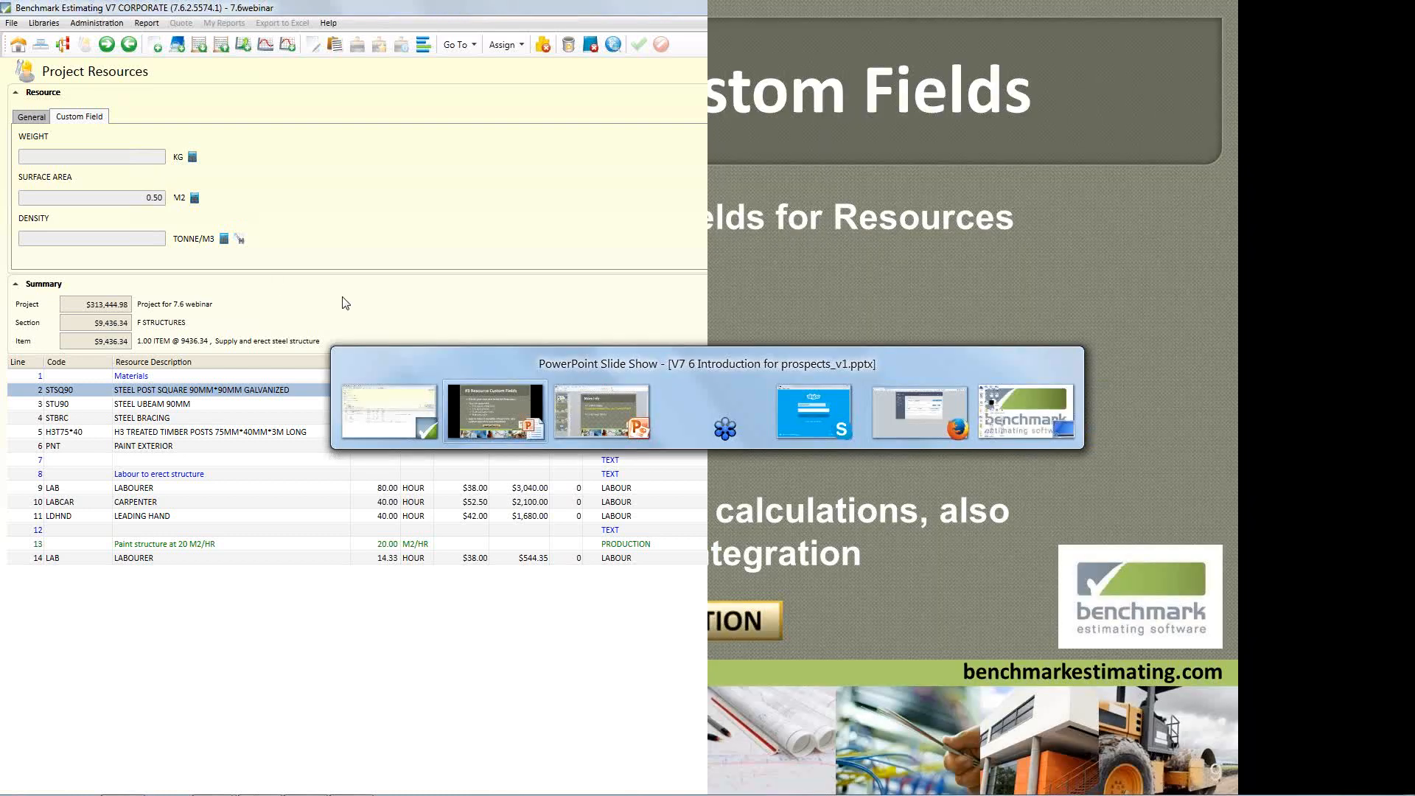
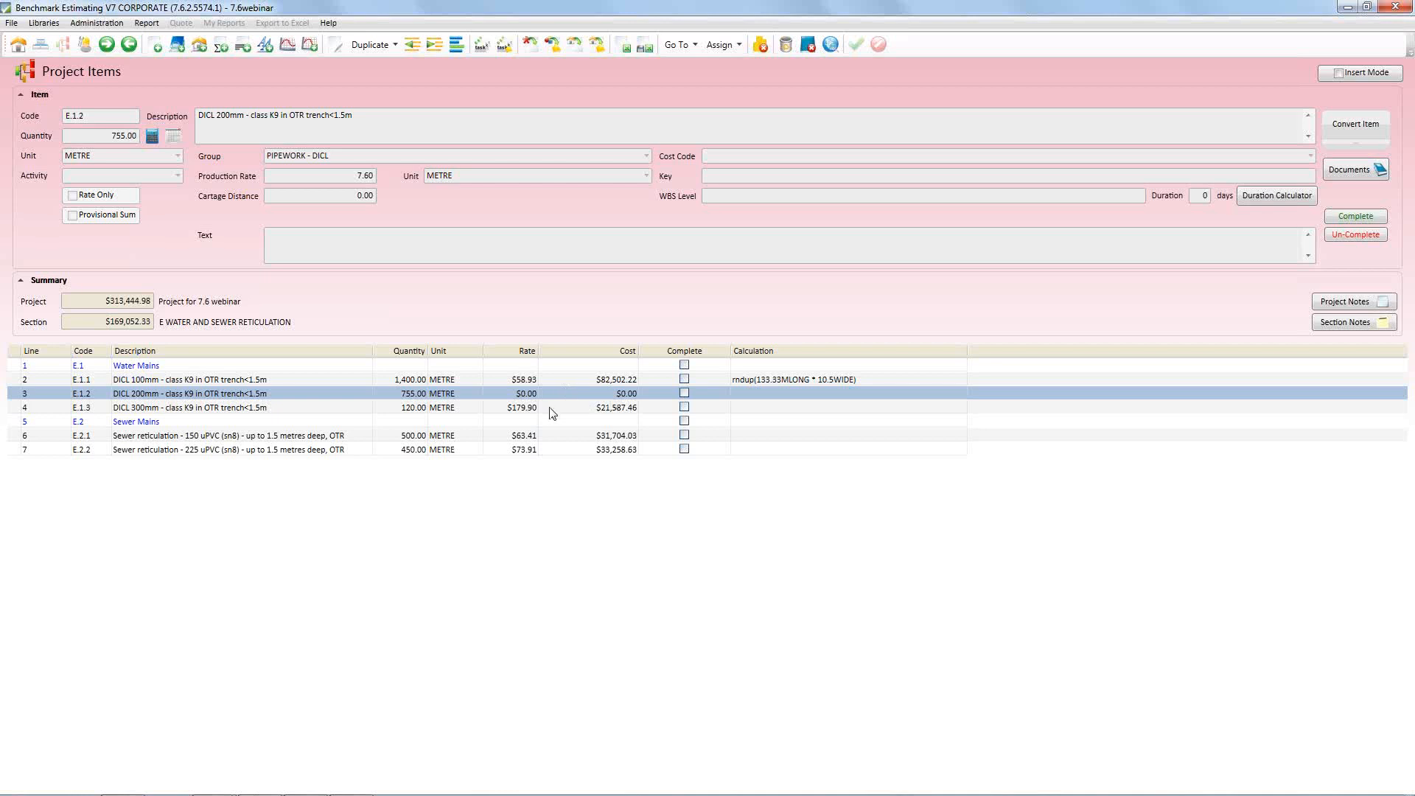
Open the resources of item E.1.1, DICL 100mm in the Water Mains group, and copy all its crew and material lines
click(271, 379)
double_click(271, 379)
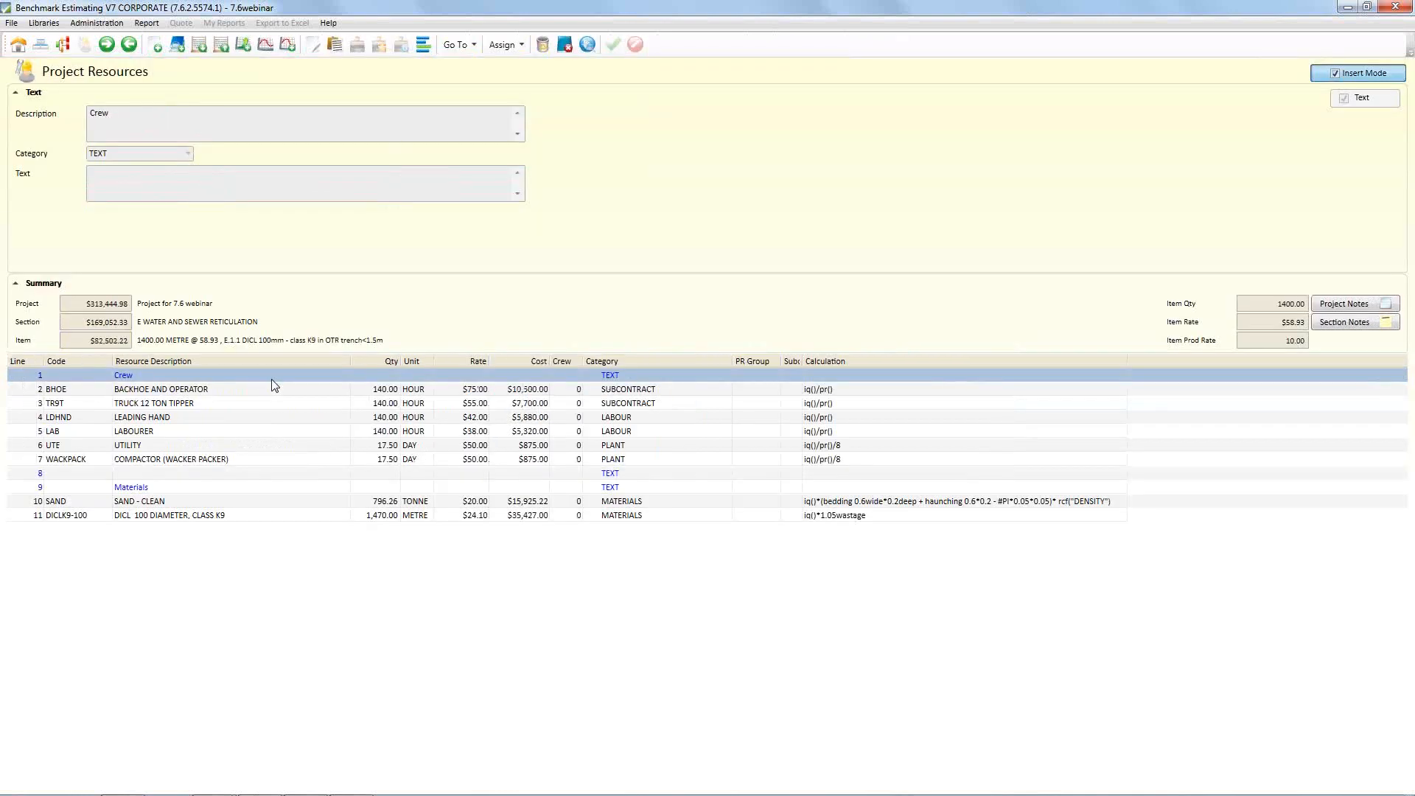
shift+click(266, 514)
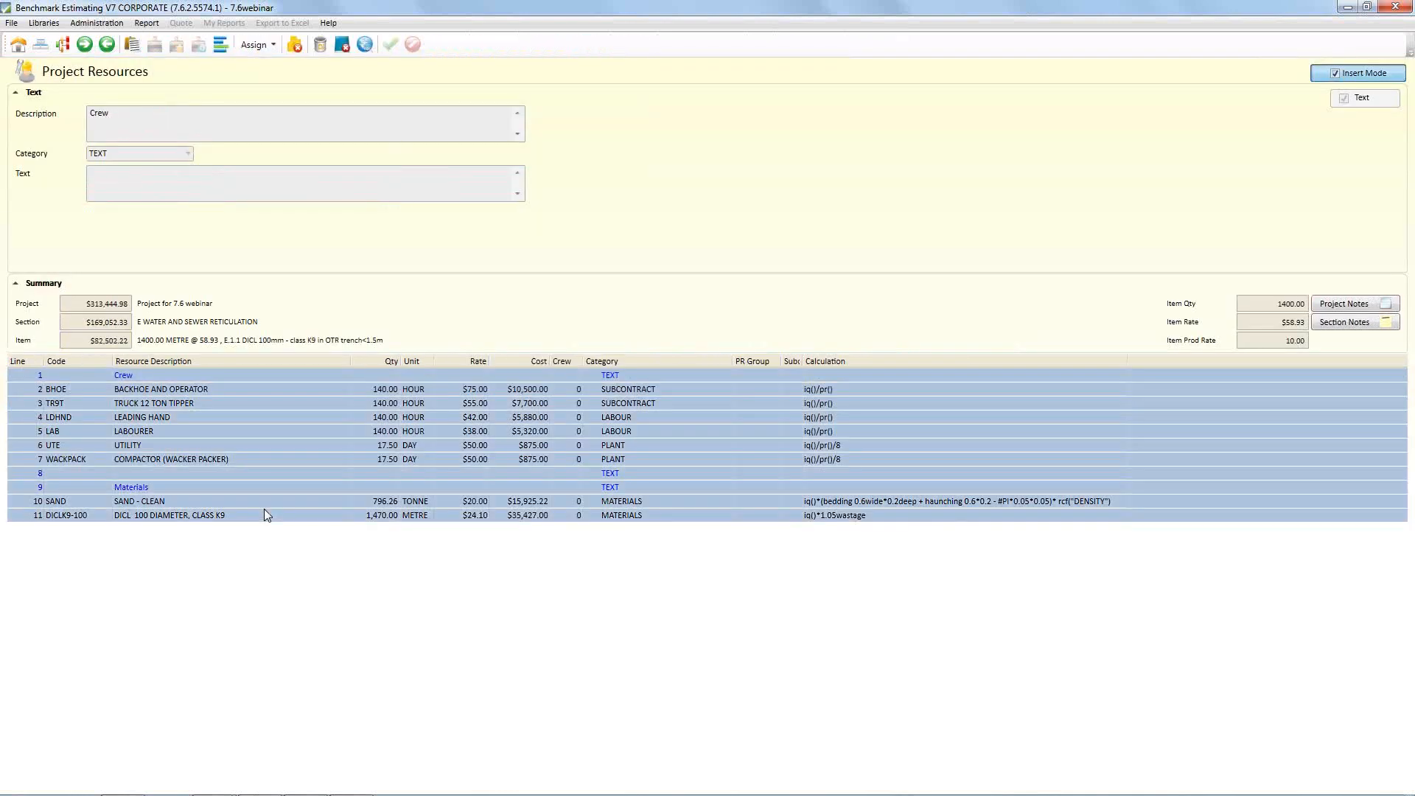
right_click(251, 399)
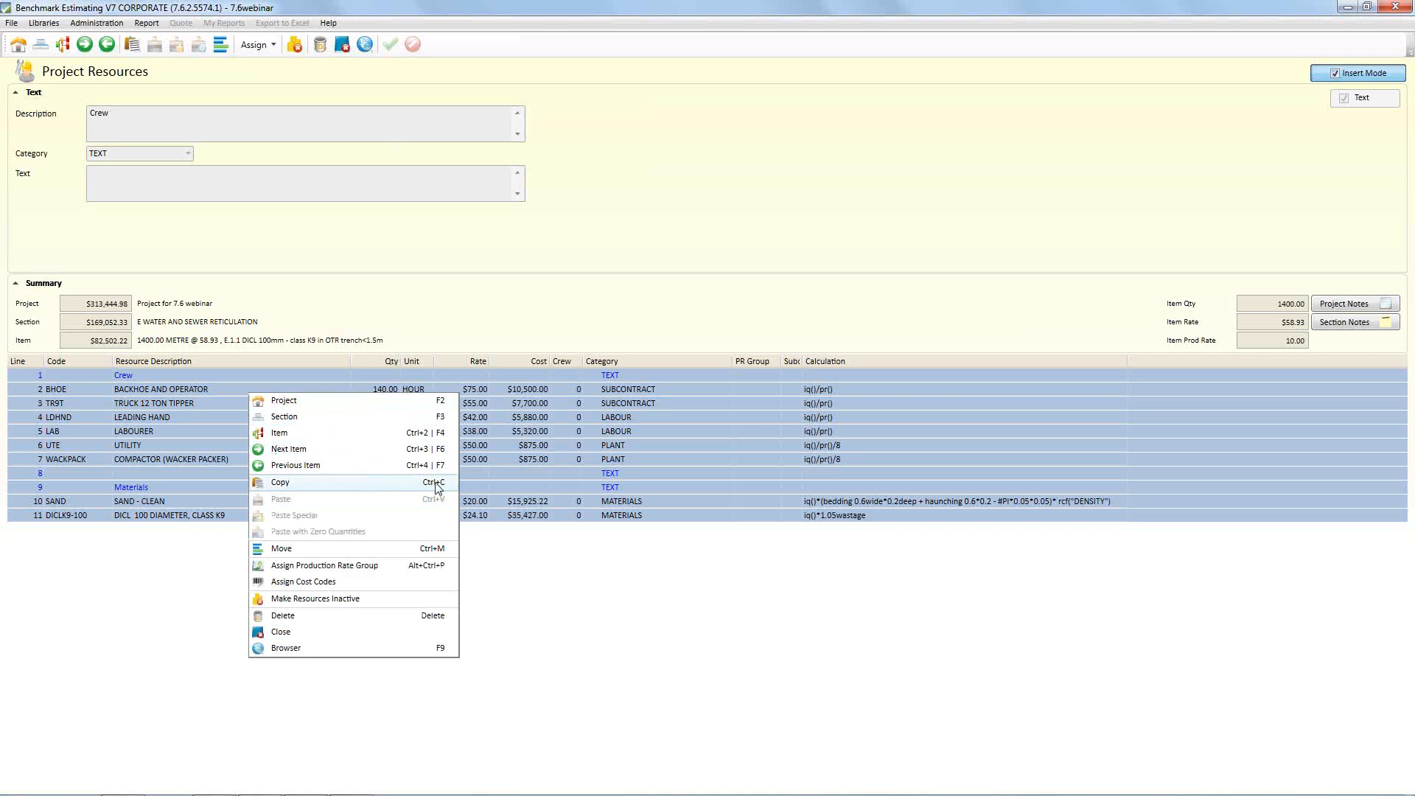
click(352, 490)
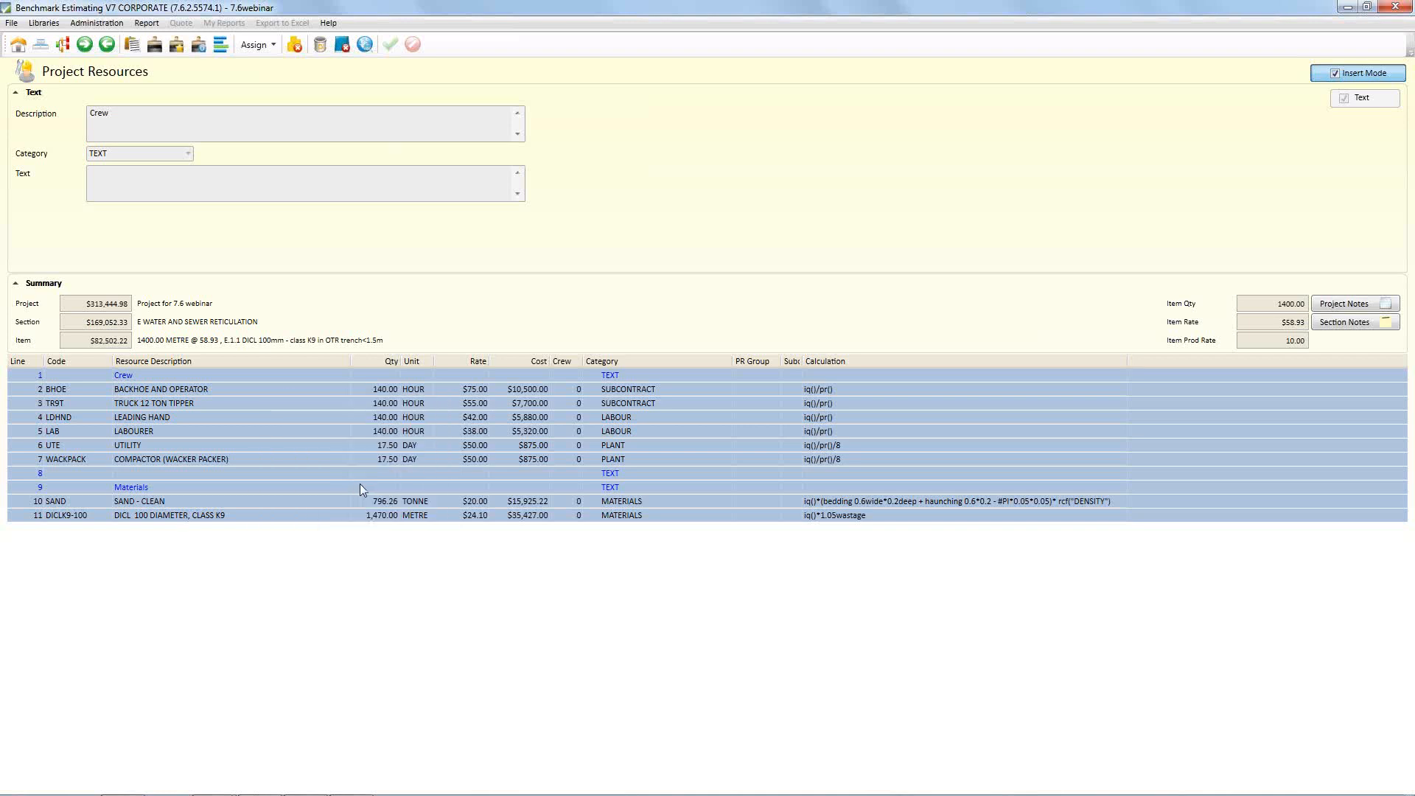
Go to the next item, E.1.2 DICL 200mm, and paste the copied resources with zero quantities
right_click(282, 300)
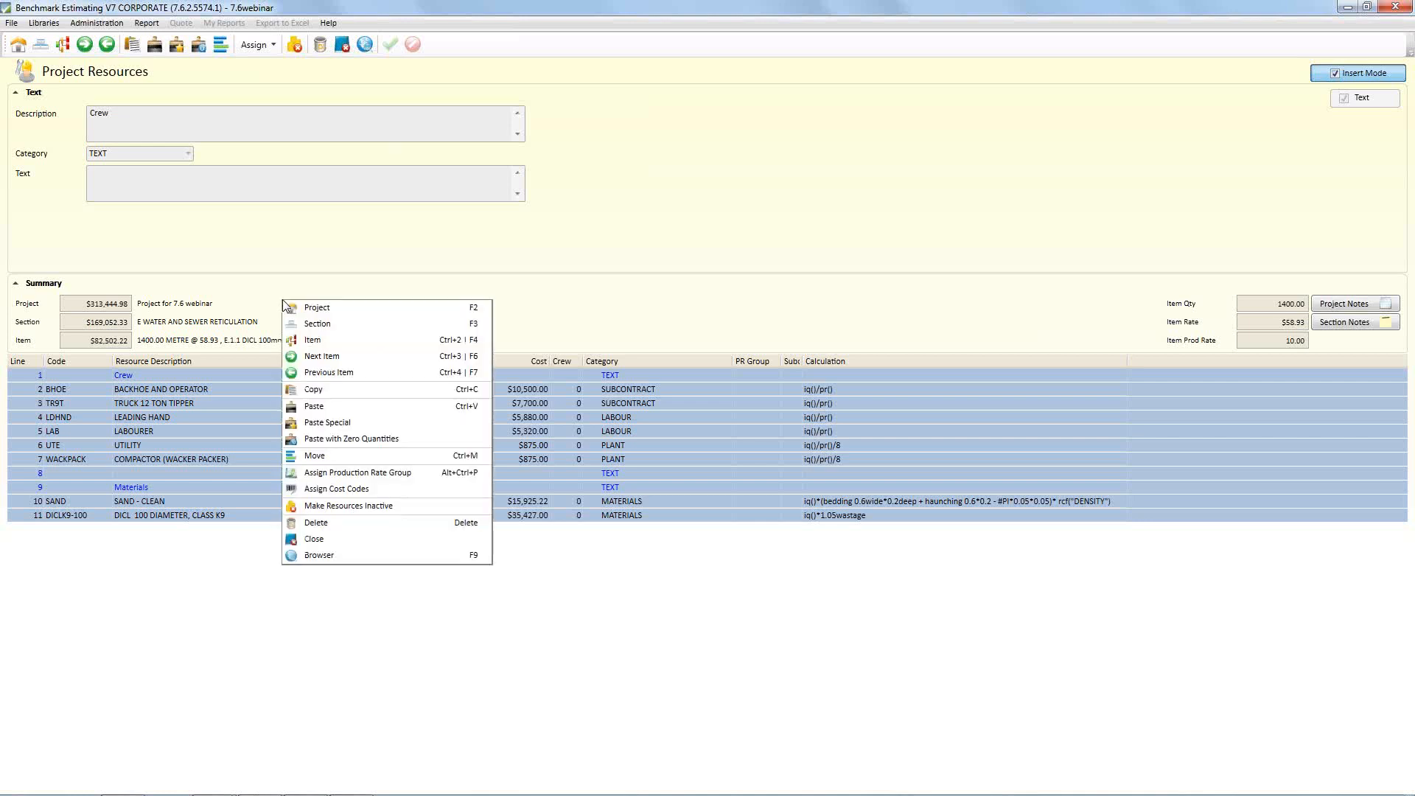
click(322, 356)
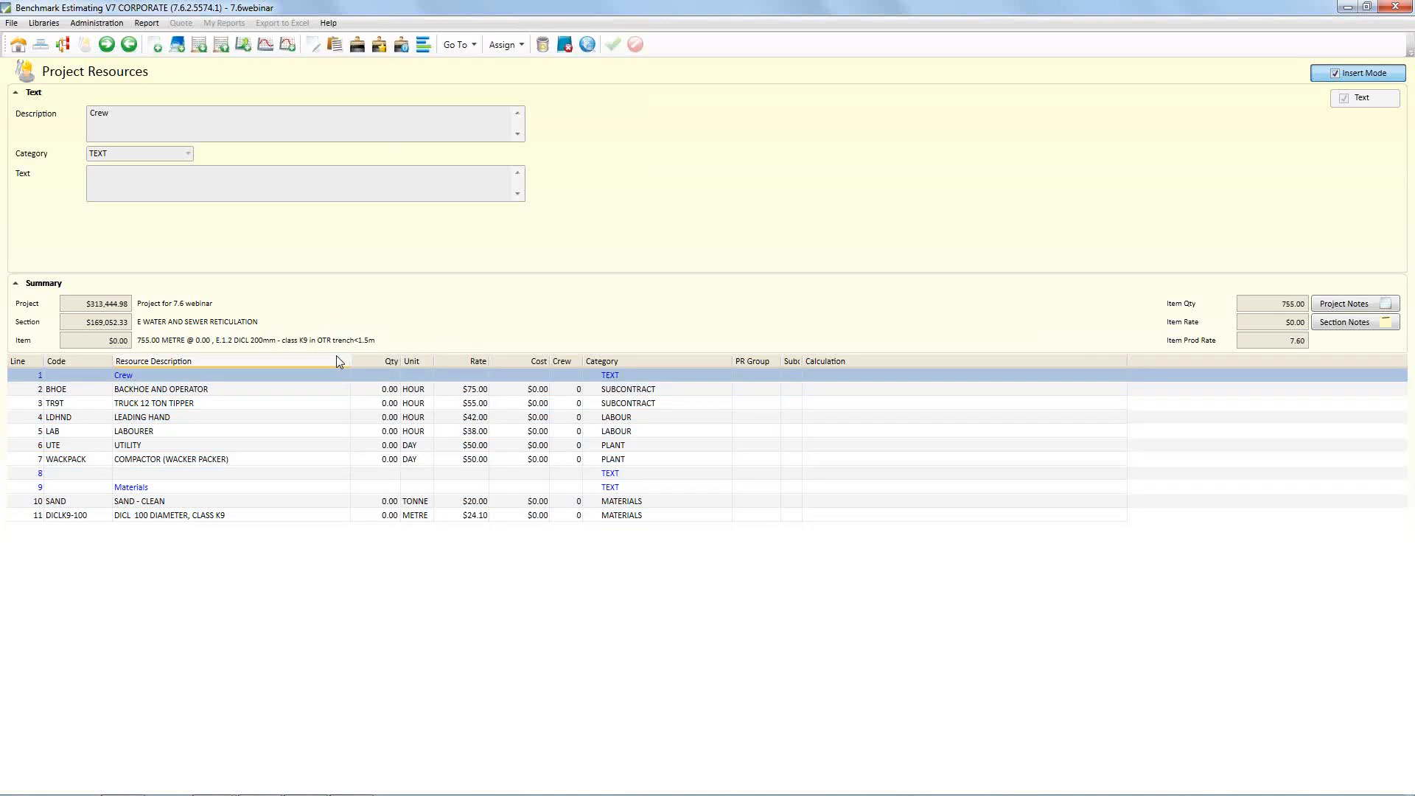
Delete all the zero-quantity resources from item E.1.2
key(ctrl+a)
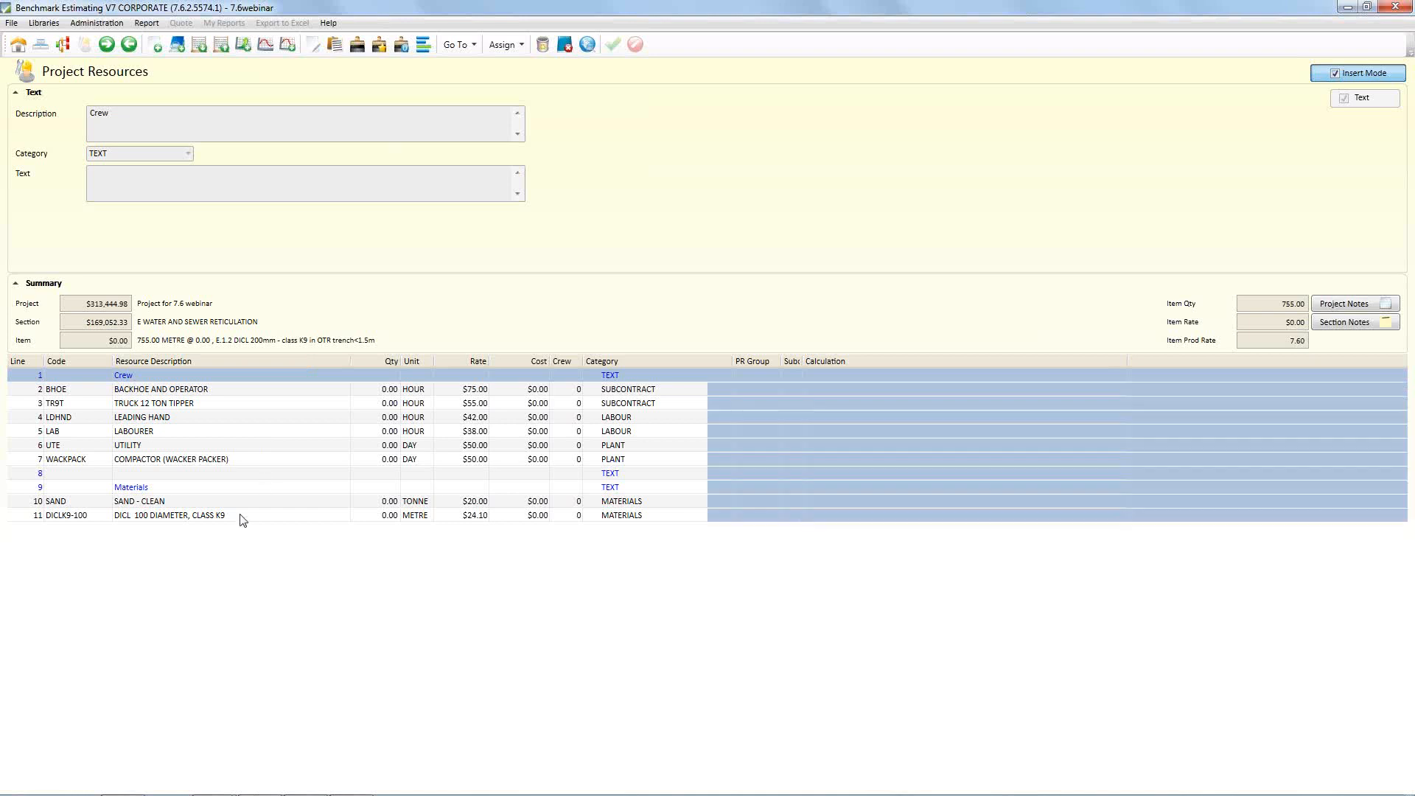
right_click(234, 433)
click(287, 649)
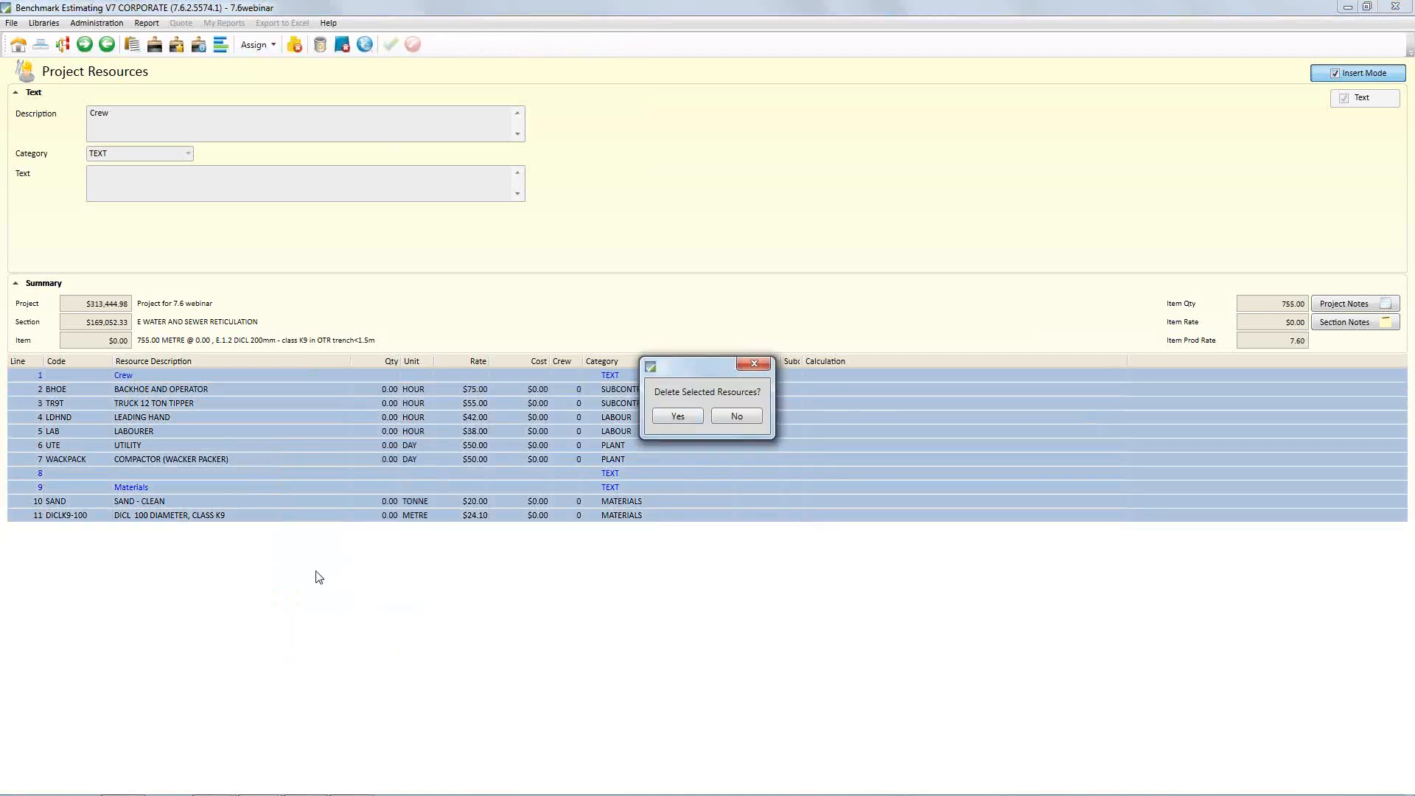
click(675, 418)
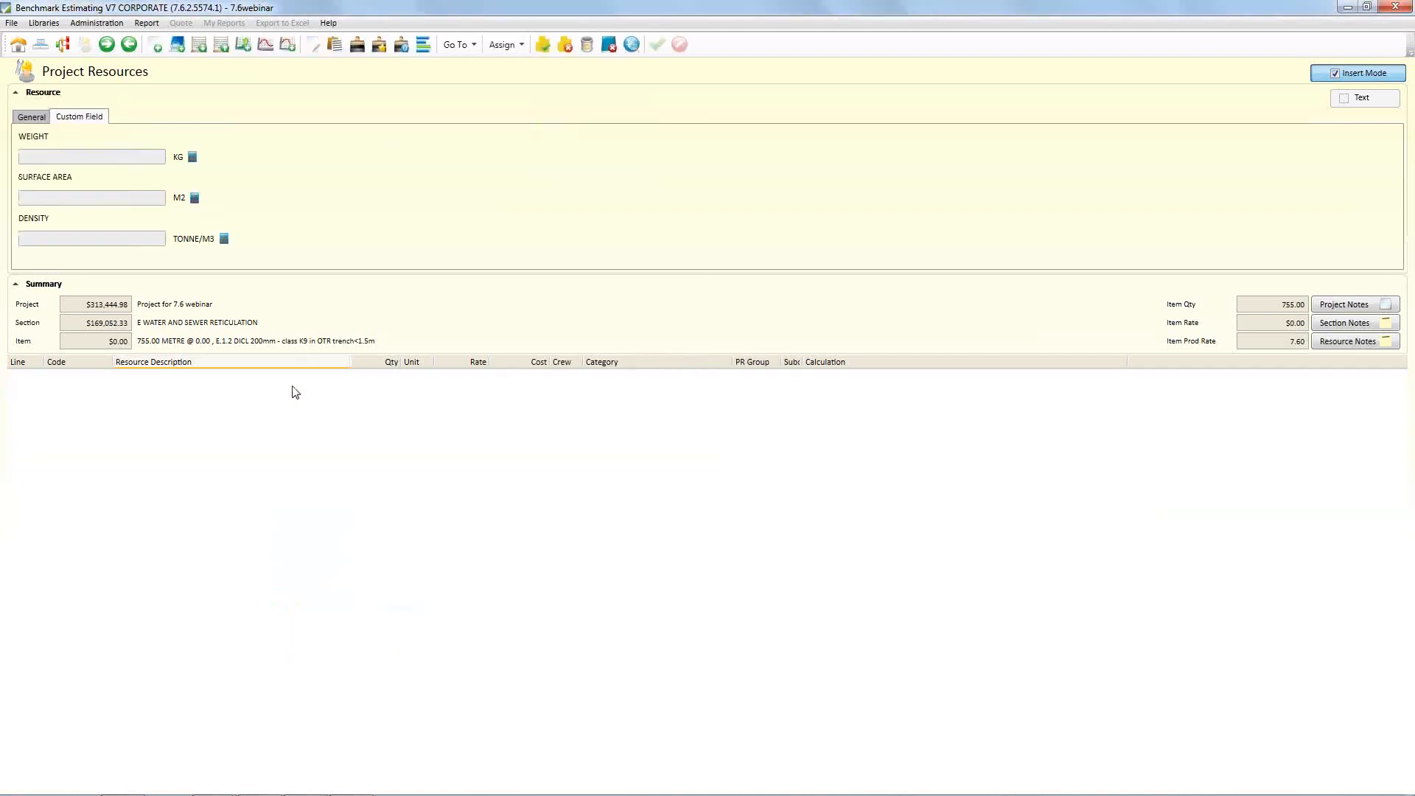
Paste Special the copied resources into item E.1.2 with every update, revalidate and copy option enabled
right_click(293, 408)
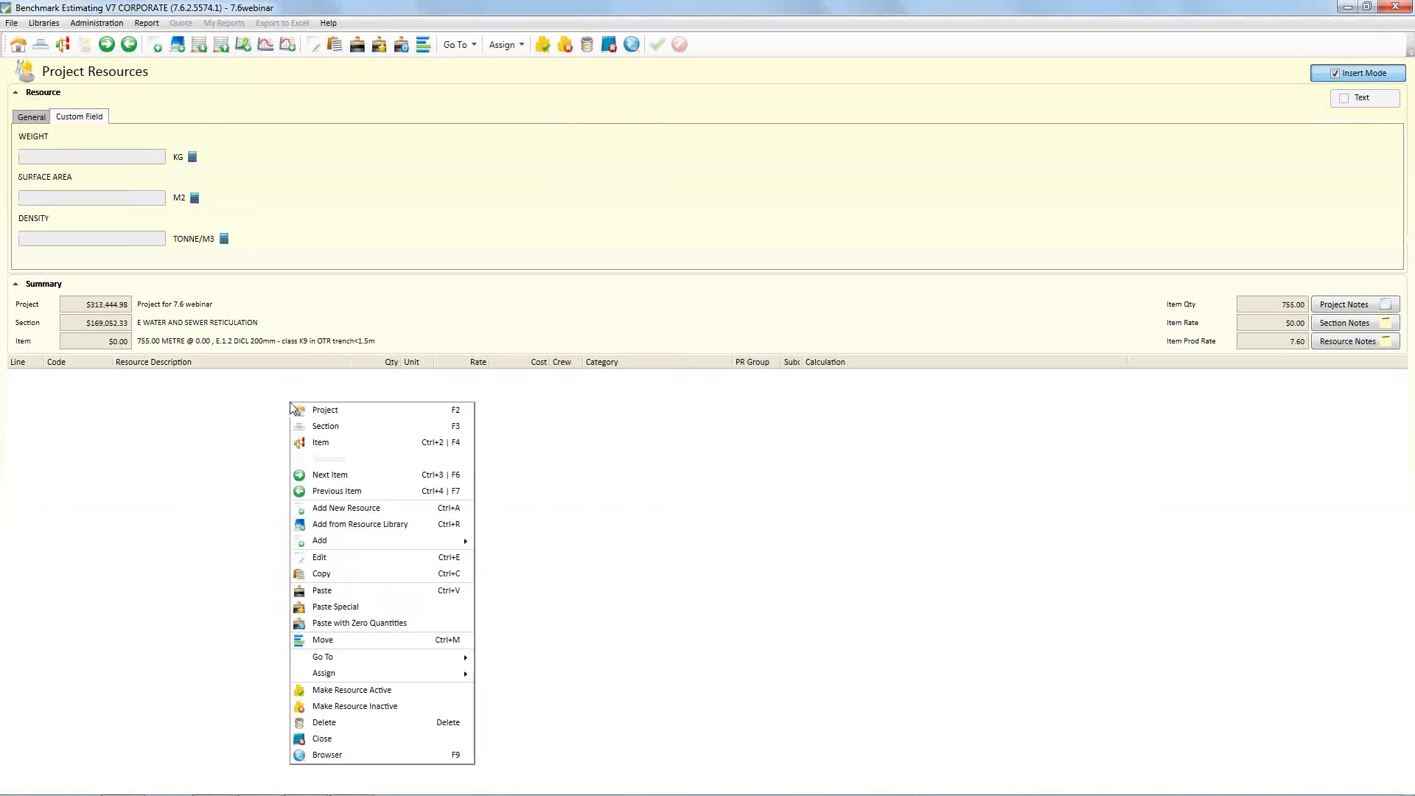
click(336, 606)
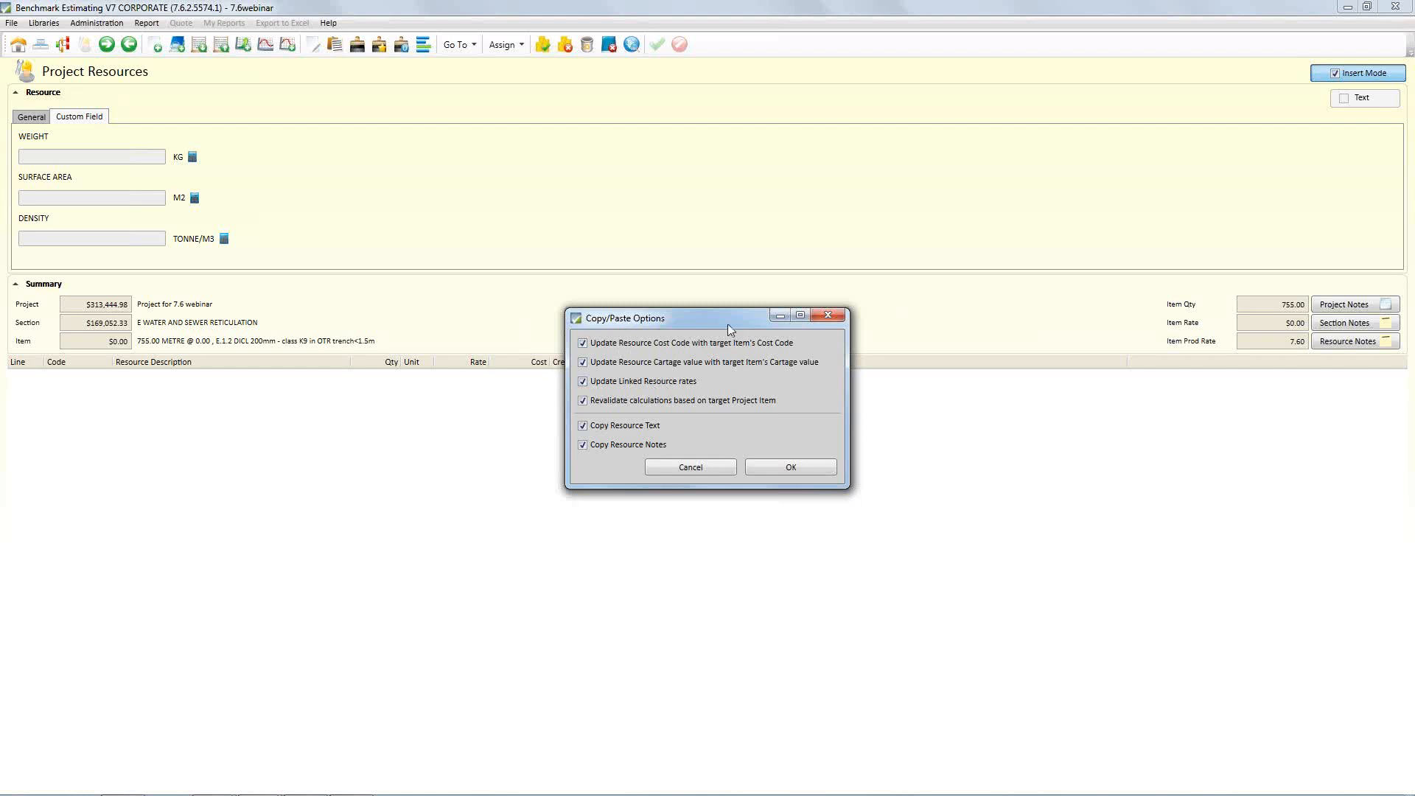
click(789, 469)
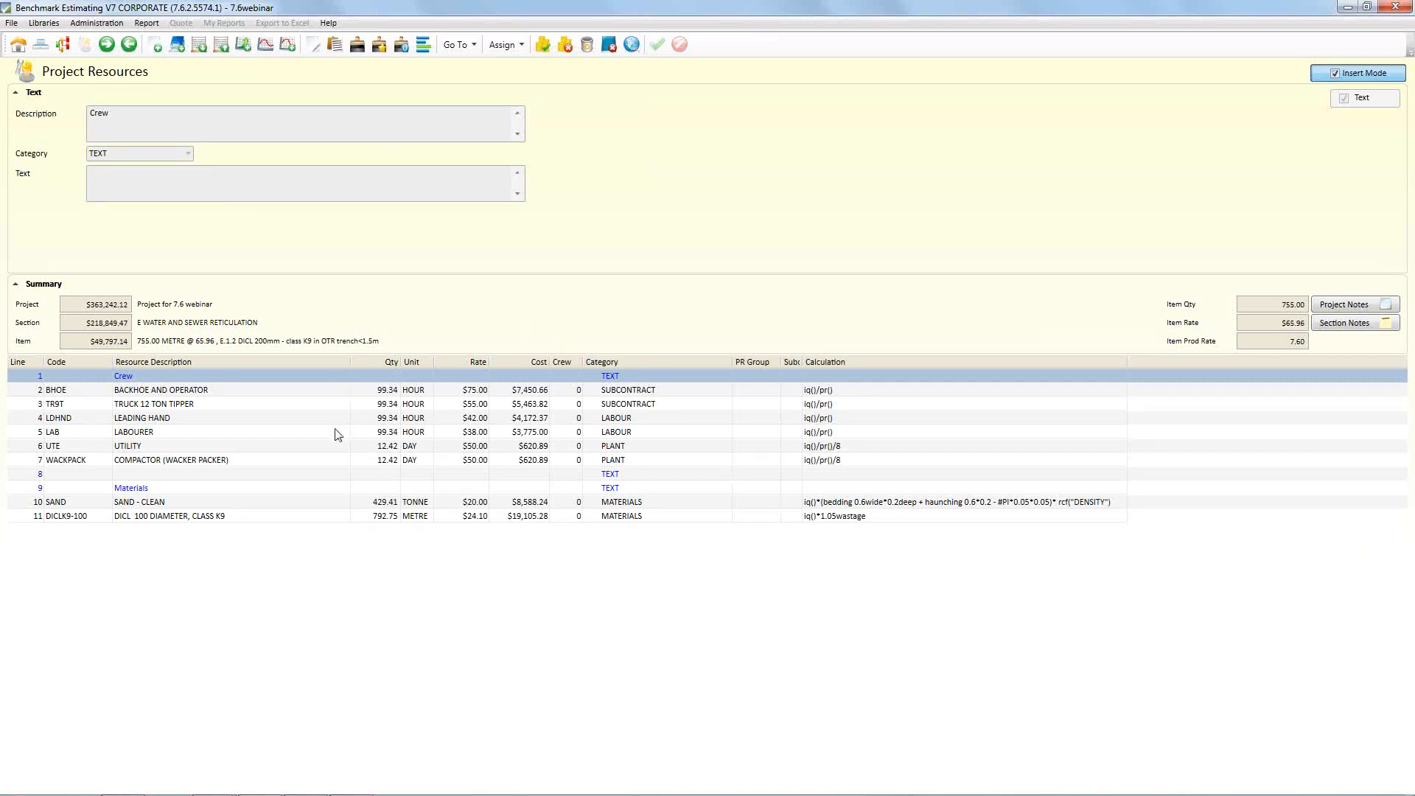
Delete the UTILITY and COMPACTOR (WACKER PACKER) resources from item E.1.2
click(321, 449)
shift+click(315, 461)
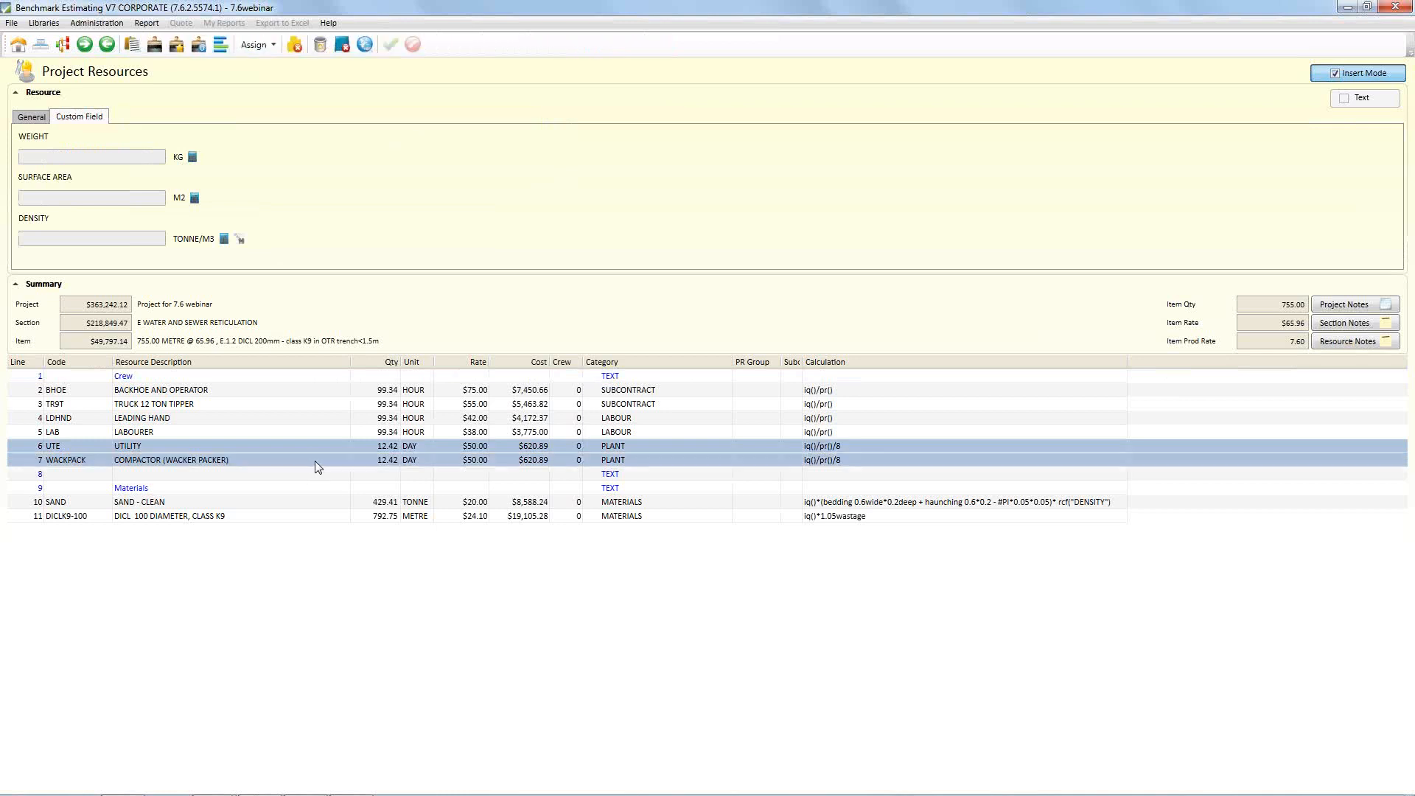
right_click(185, 449)
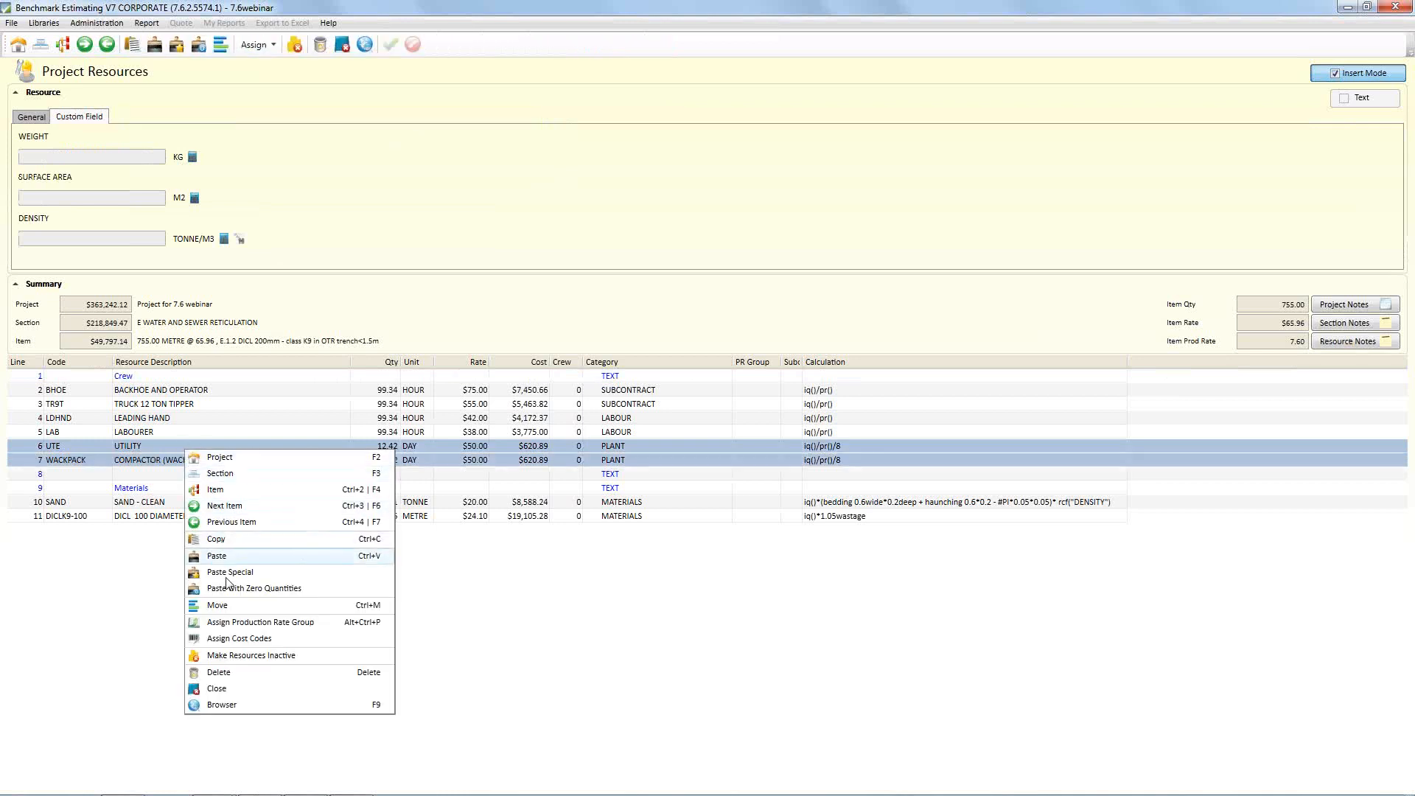
click(221, 672)
click(660, 417)
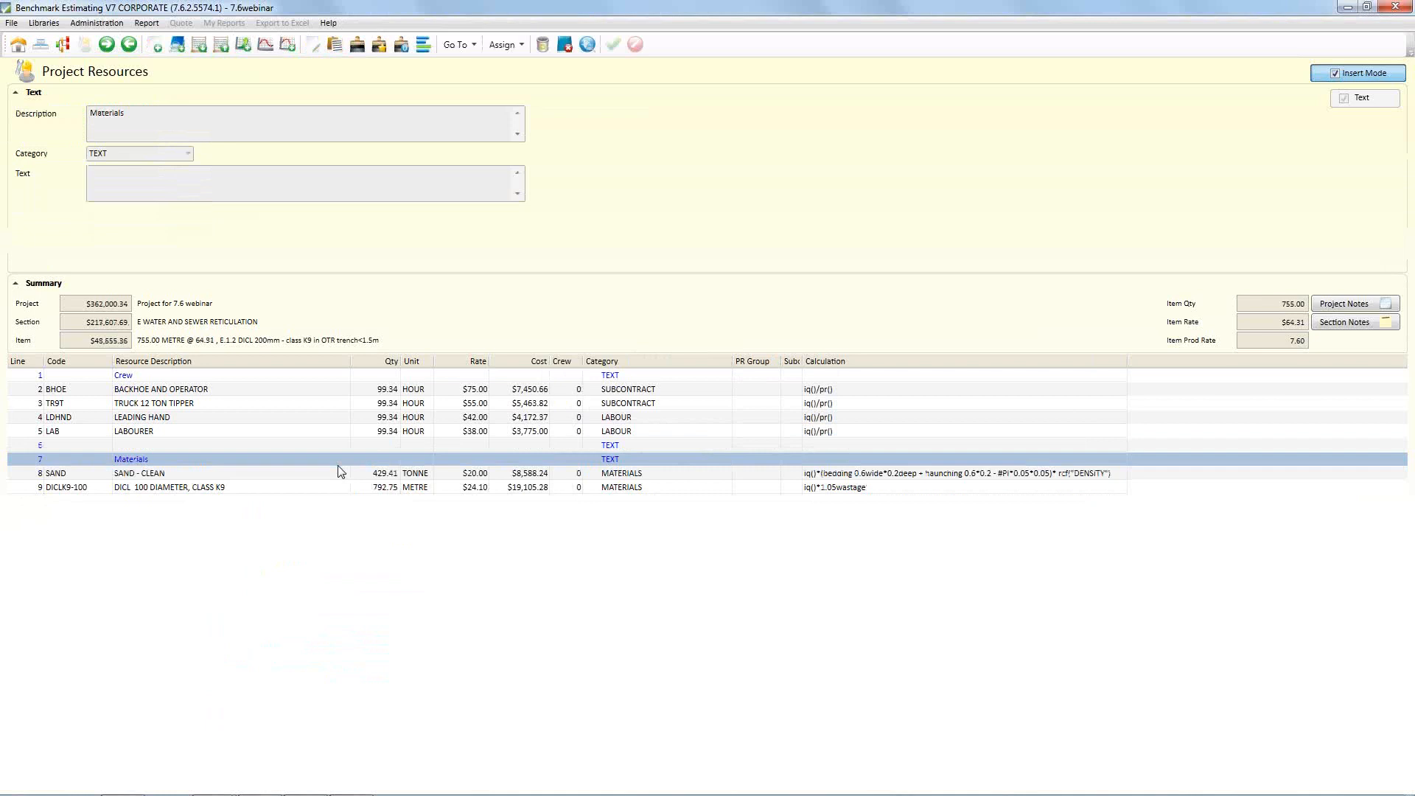
click(287, 434)
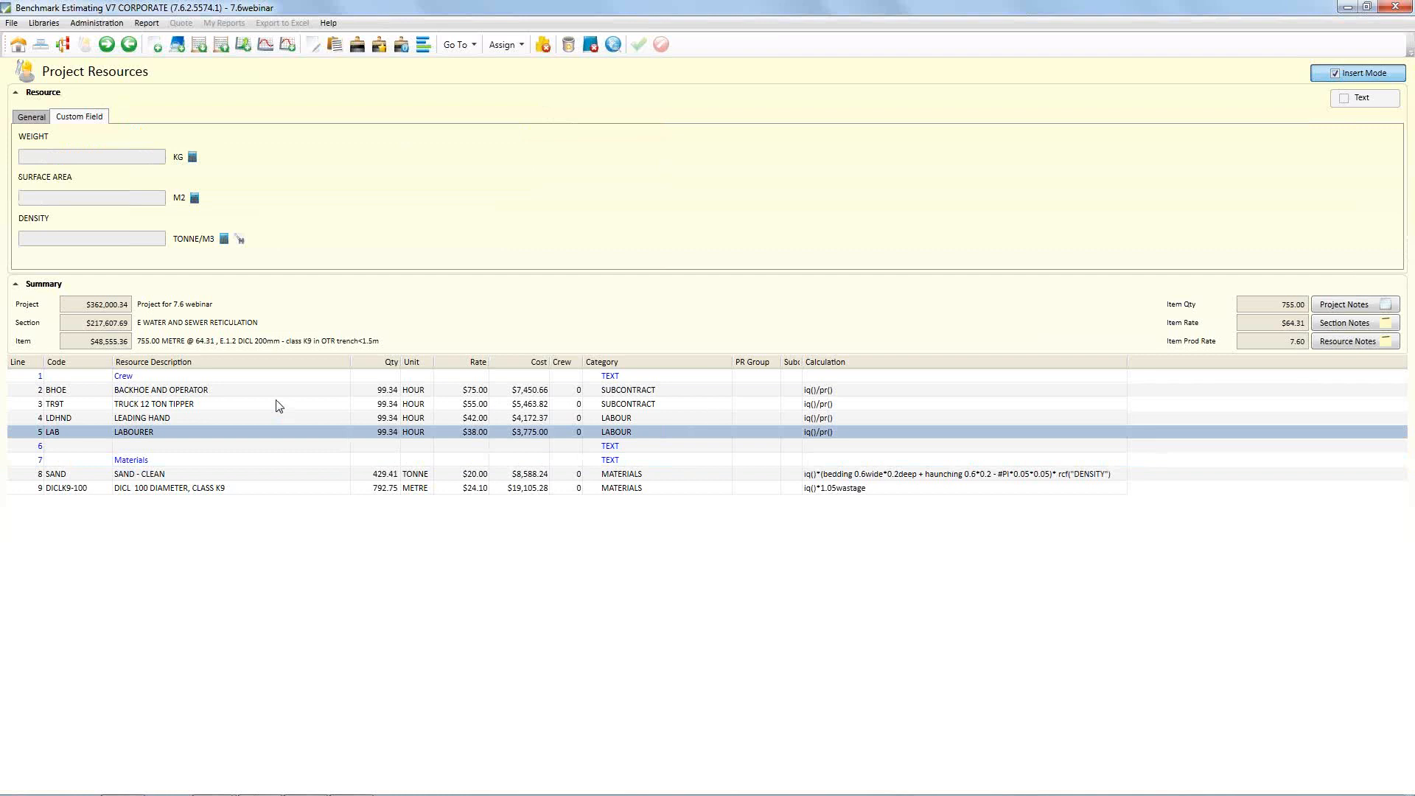
Switch to the PowerPoint slide show and advance to the "#5 Marketing dashboard" slide
key(alt+Tab)
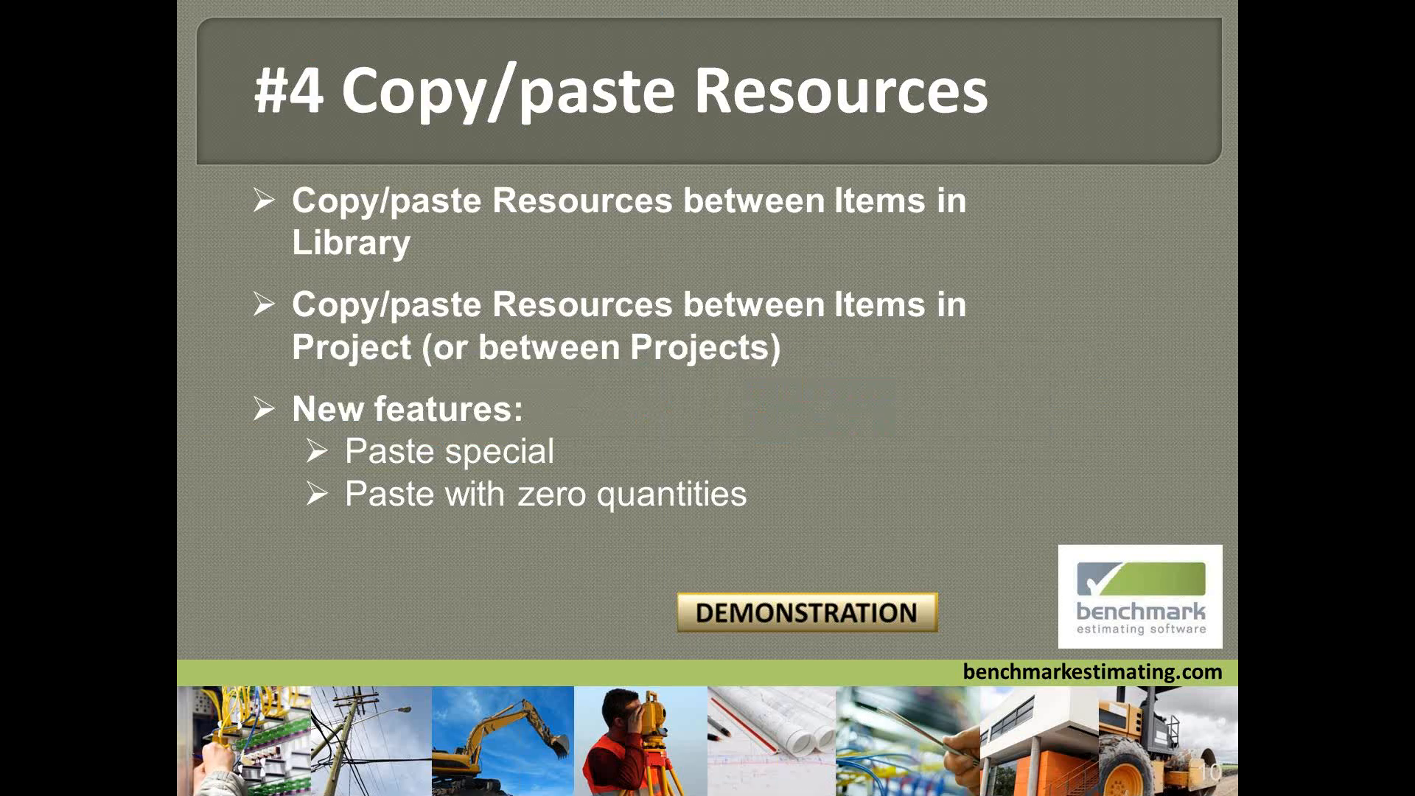
click(696, 394)
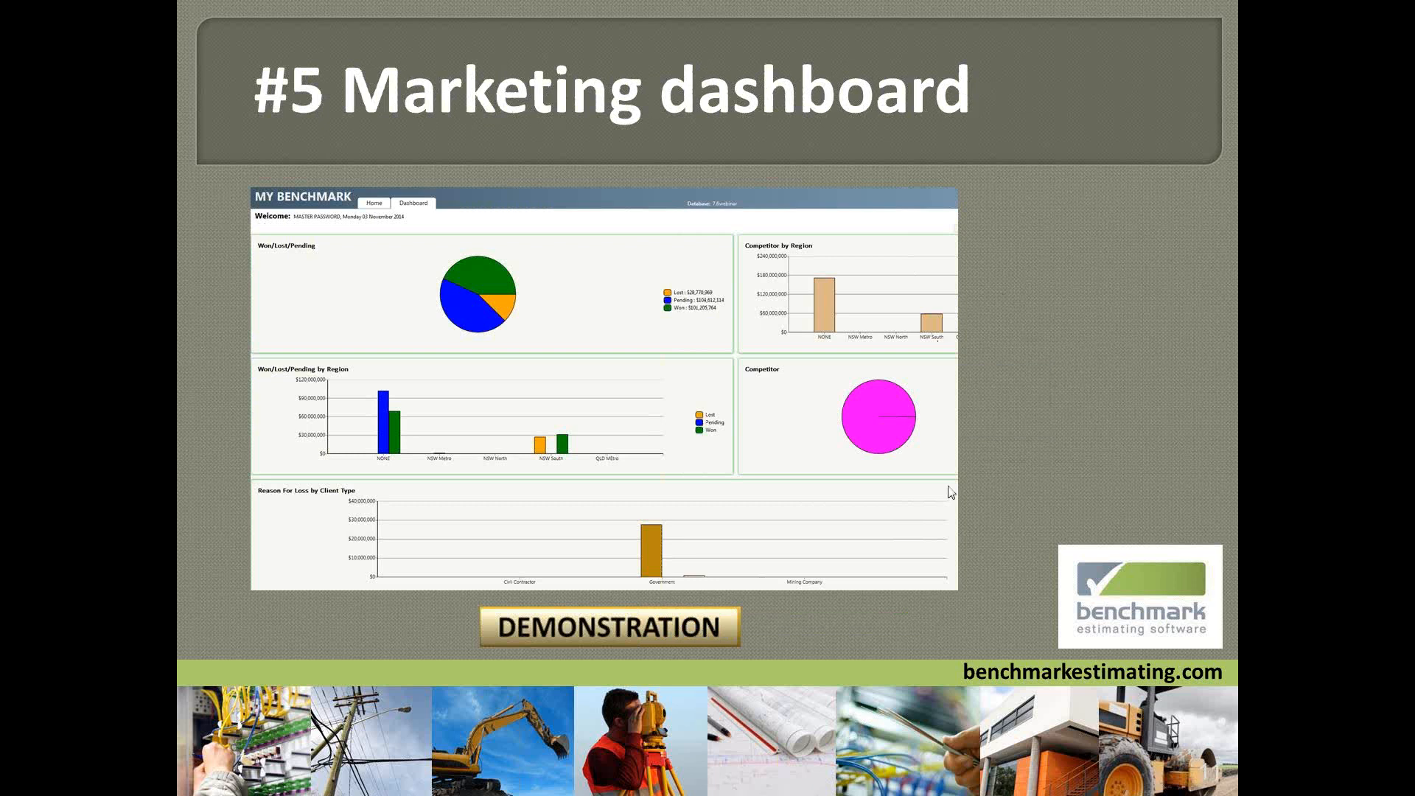
Switch back to Benchmark Estimating and show the Project Details of the 7.6 webinar project
key(alt+Tab)
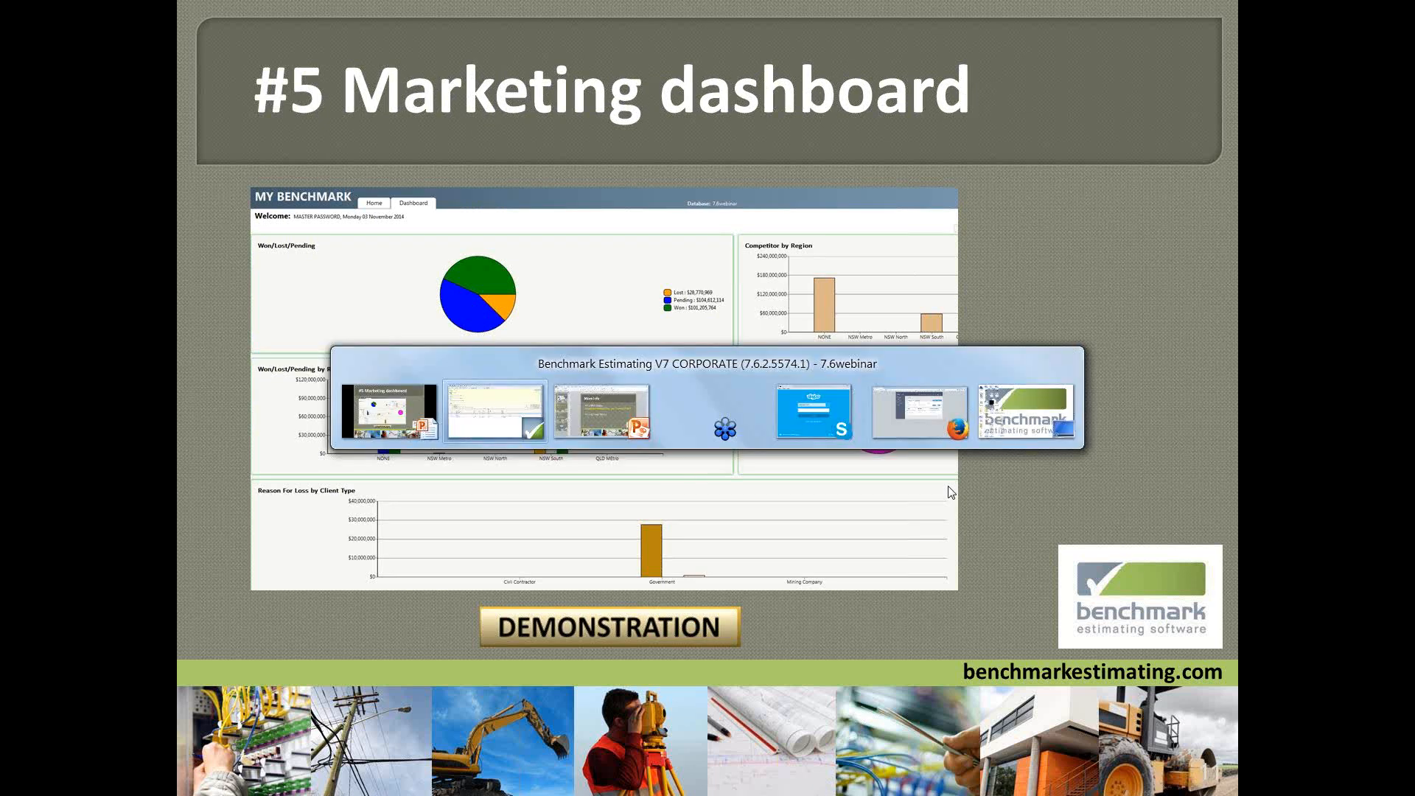
key(alt+Tab)
key(alt+Tab)
key(alt+Tab)
key(alt+Tab)
key(alt+Tab)
key(alt+Tab)
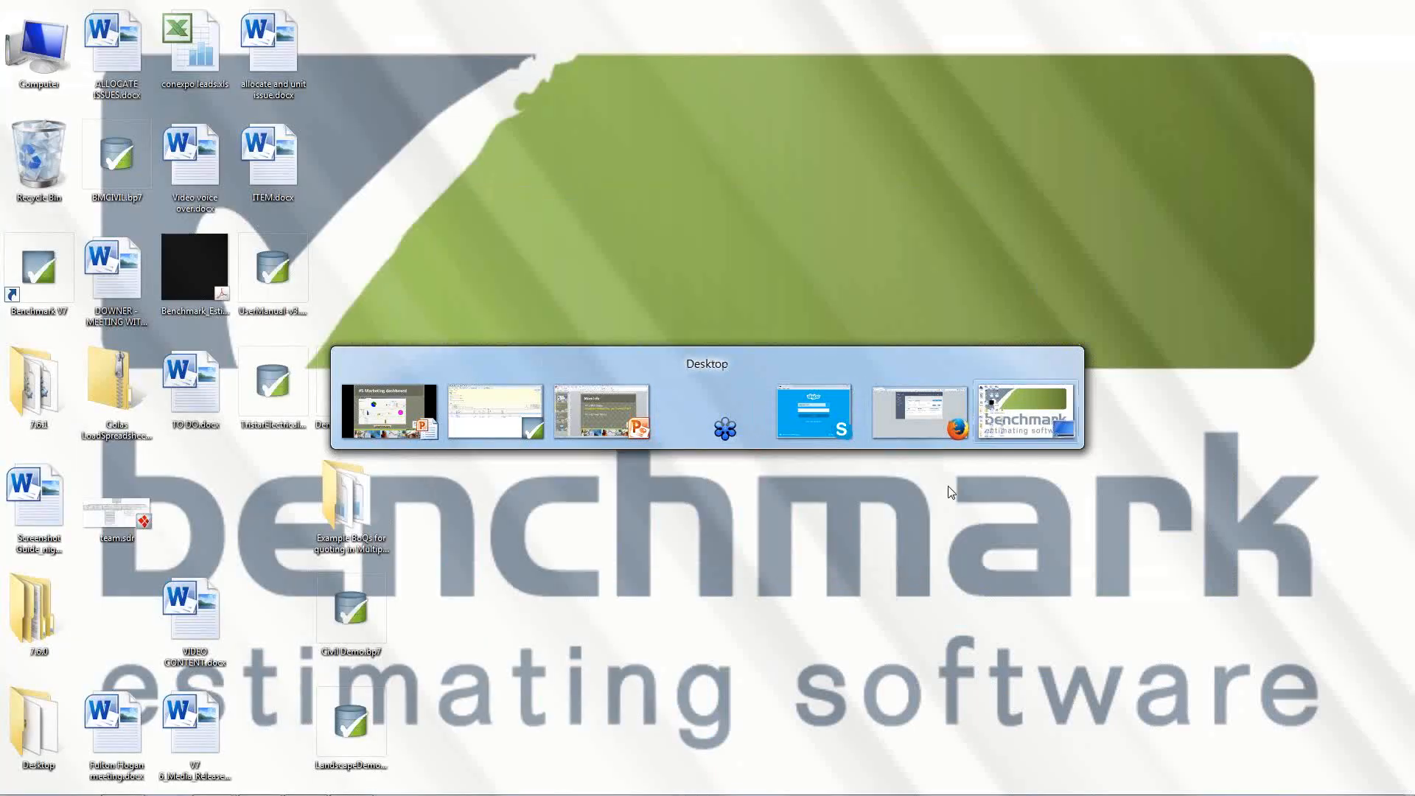
key(alt+Tab)
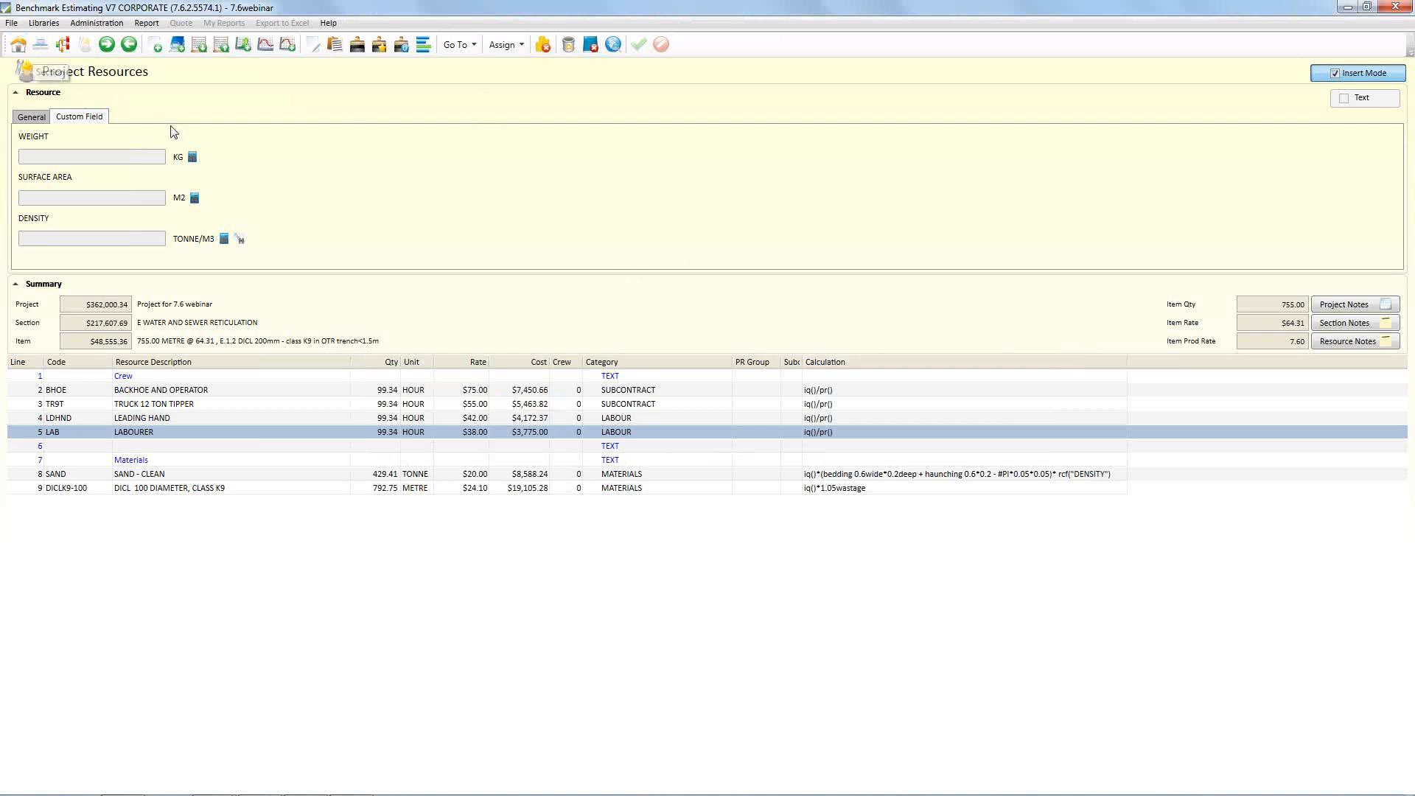
right_click(242, 111)
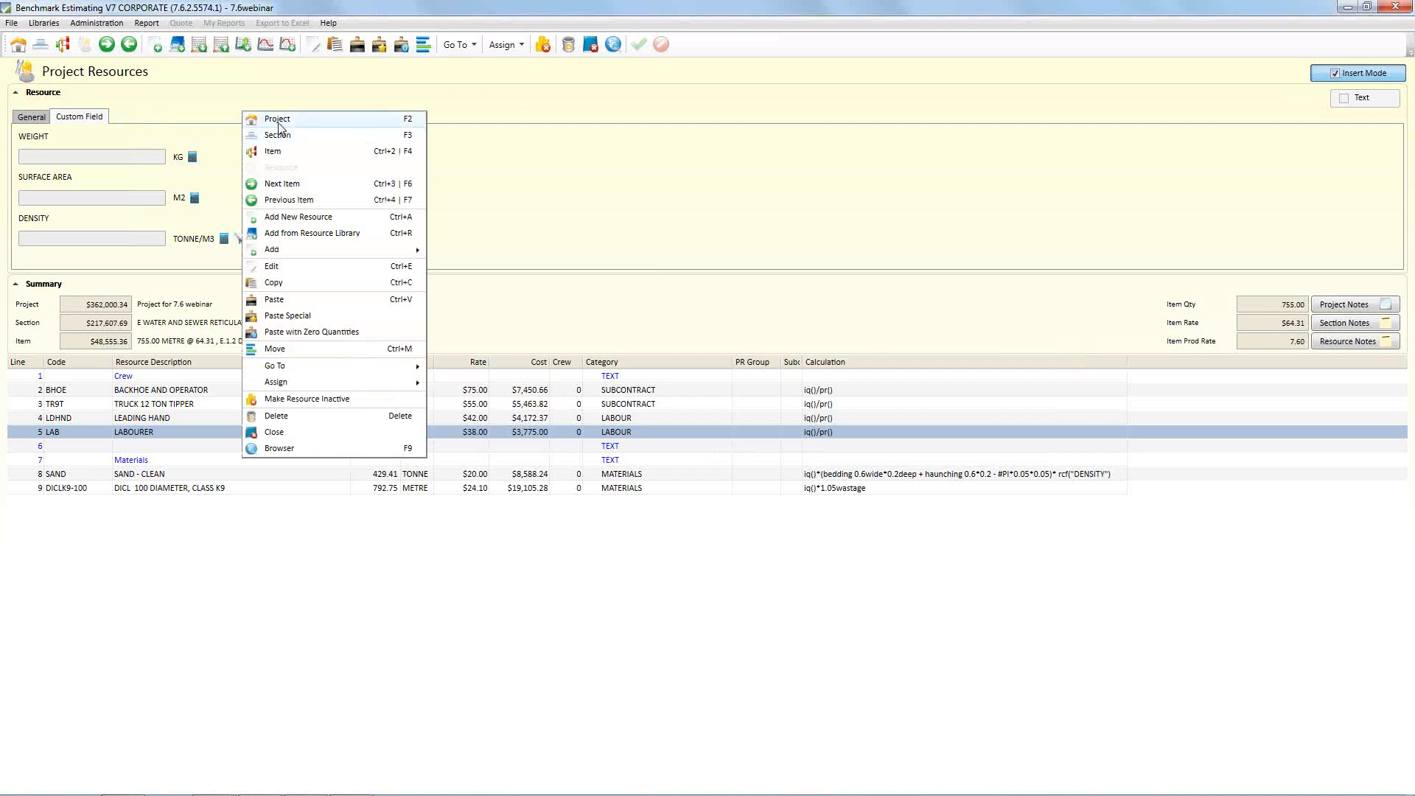
key(Escape)
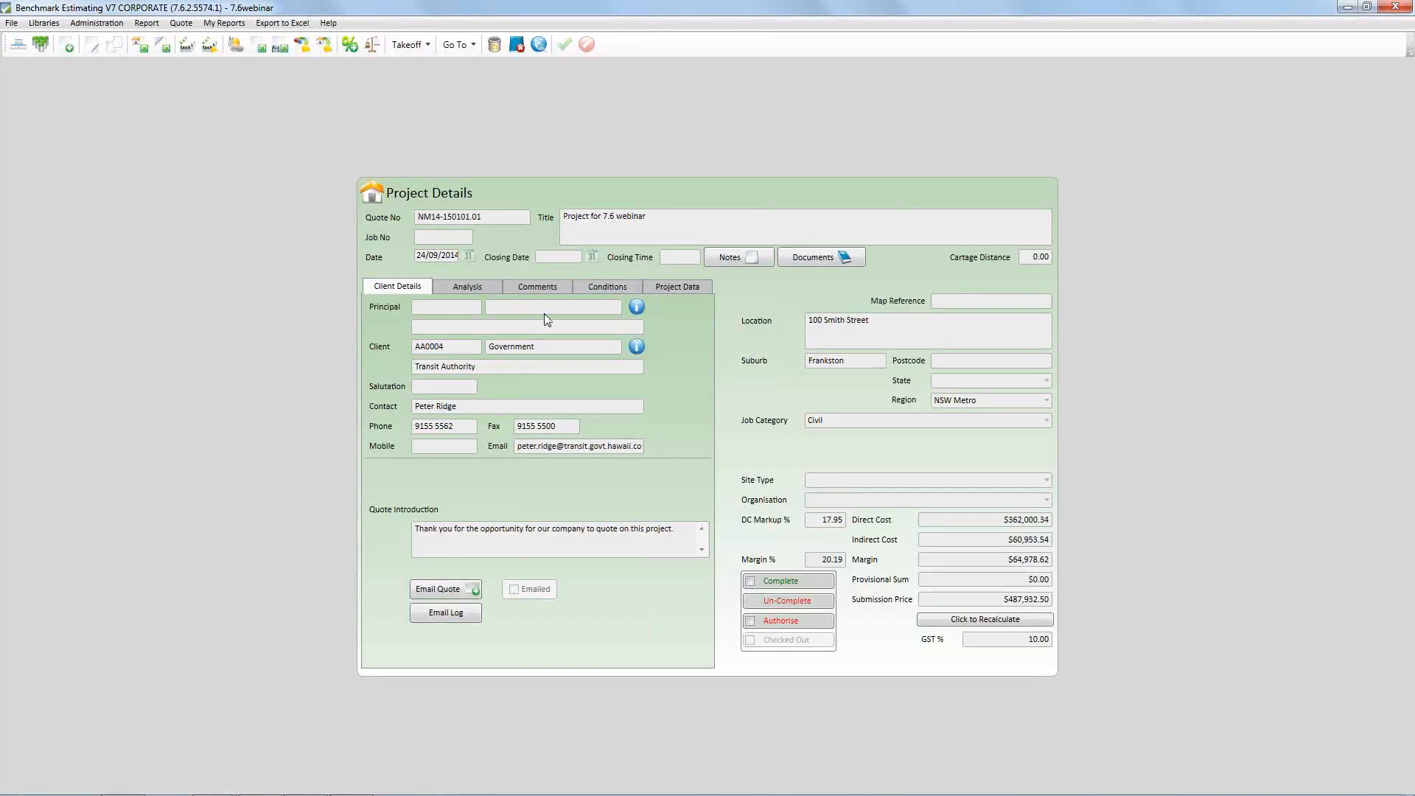
Show the project's analysis details and examine the choices offered for Winner and Reason for Loss
click(469, 287)
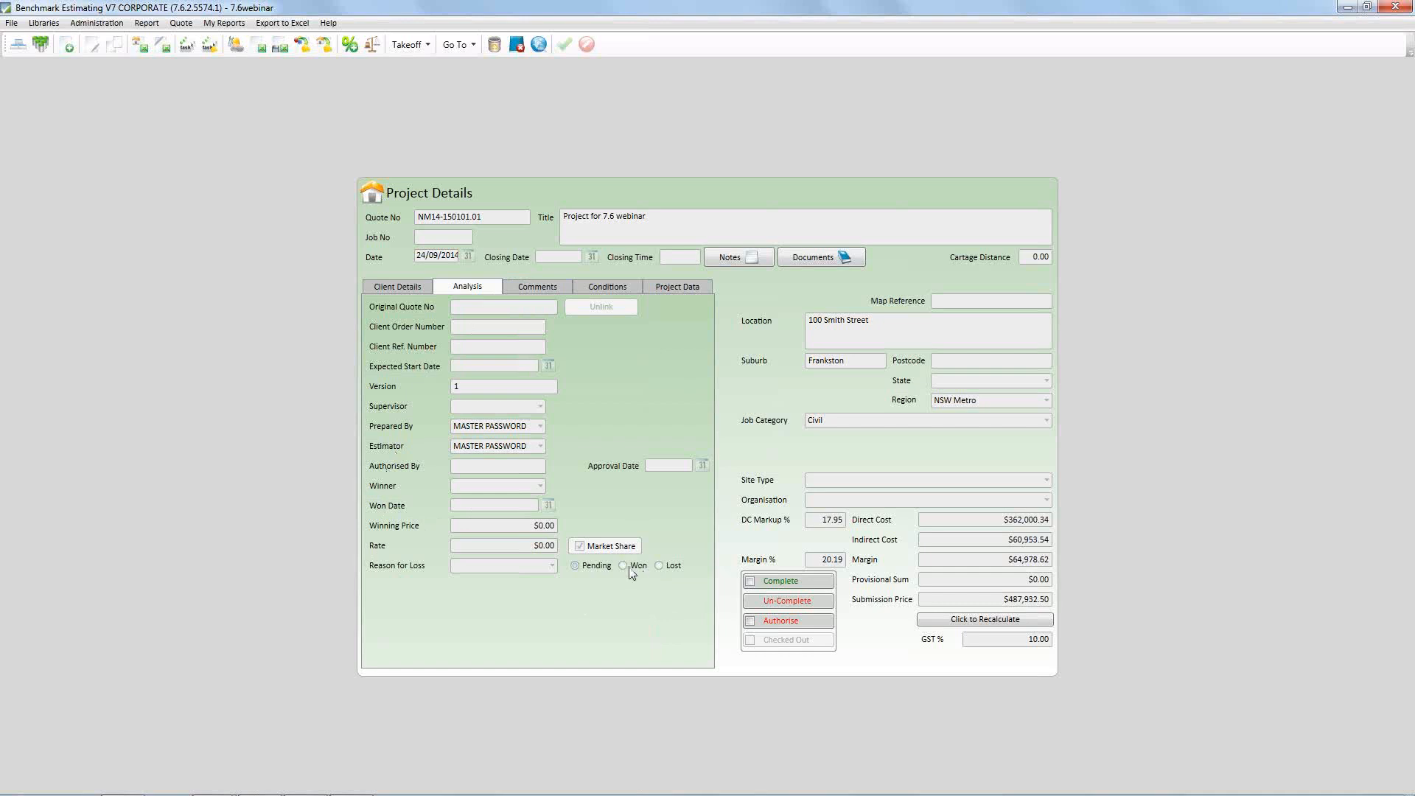
click(519, 485)
click(540, 485)
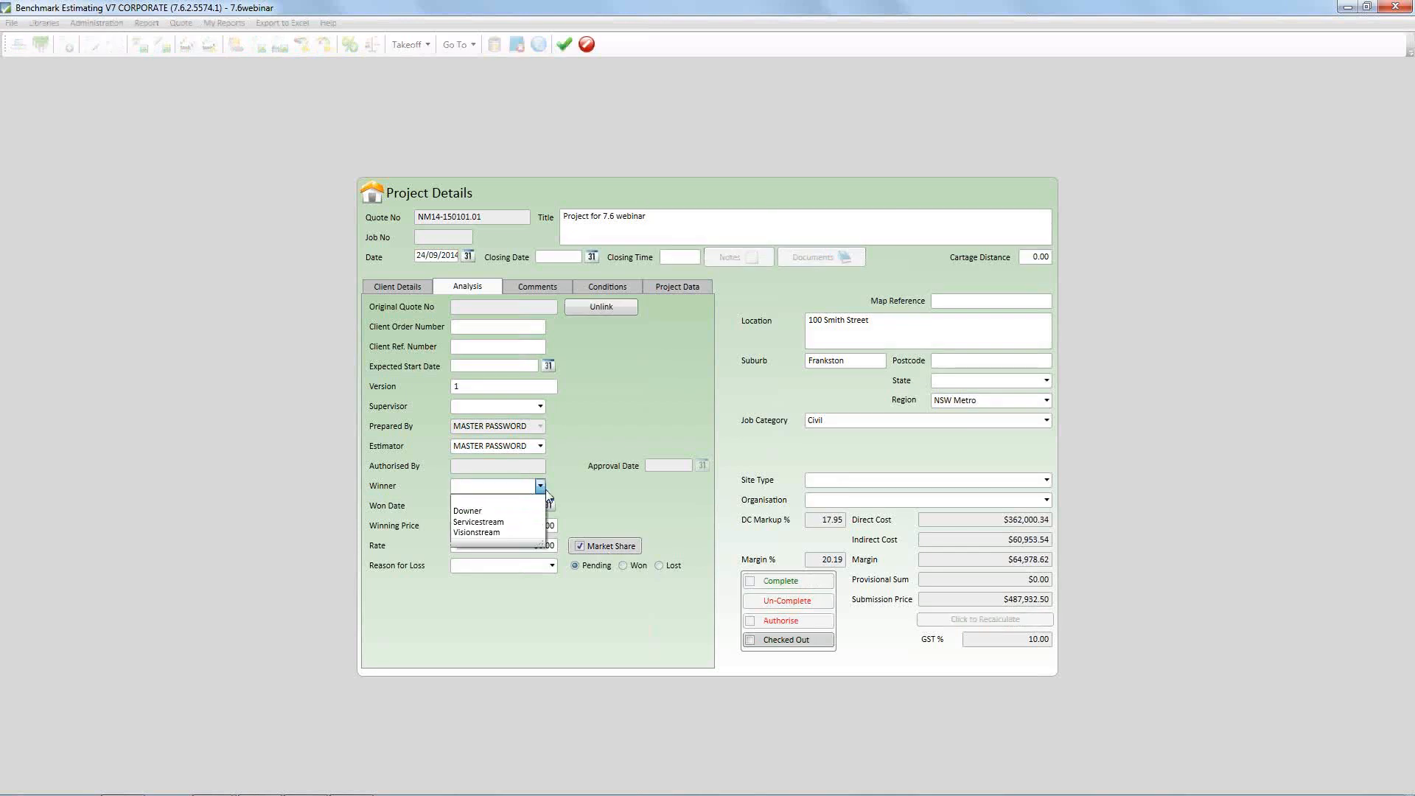
click(516, 495)
click(506, 566)
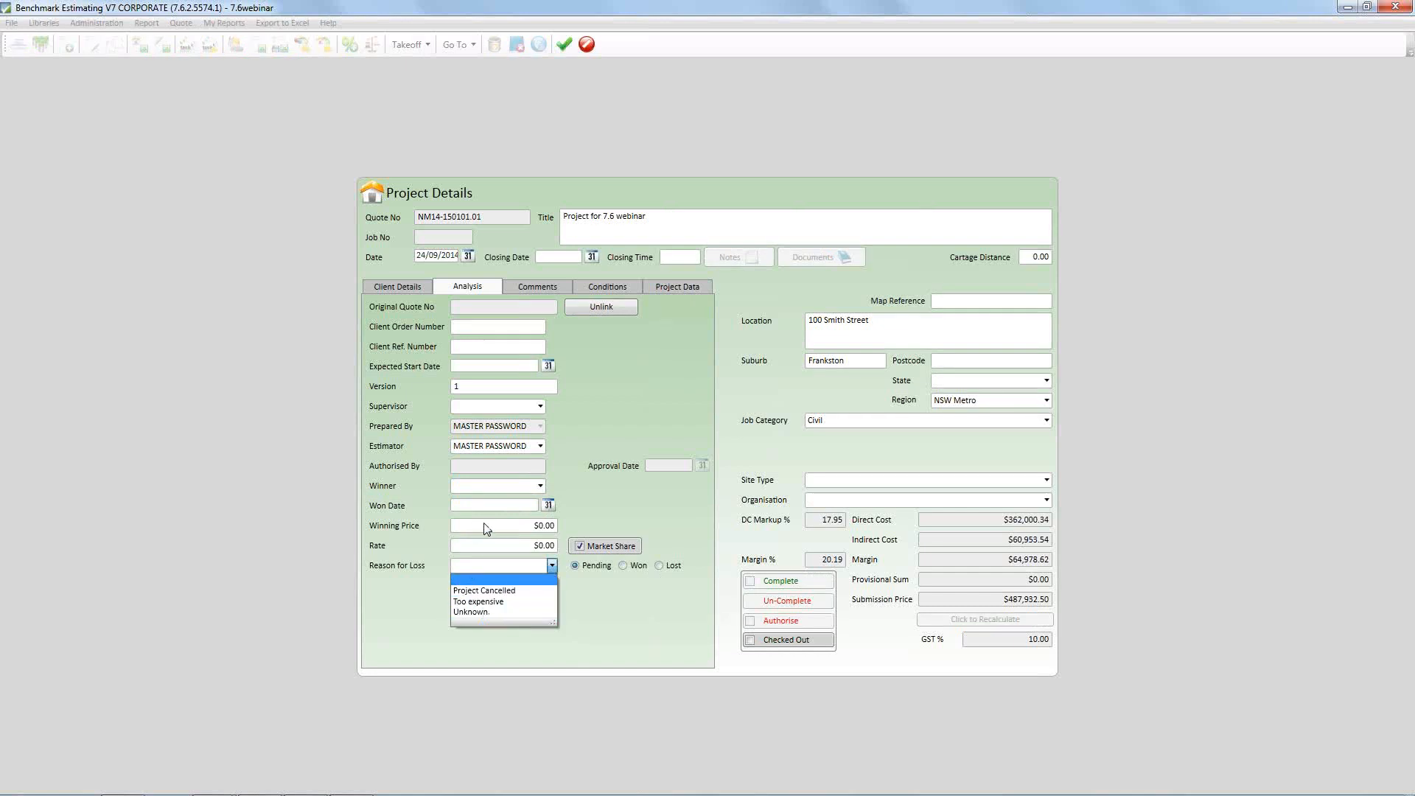
click(629, 507)
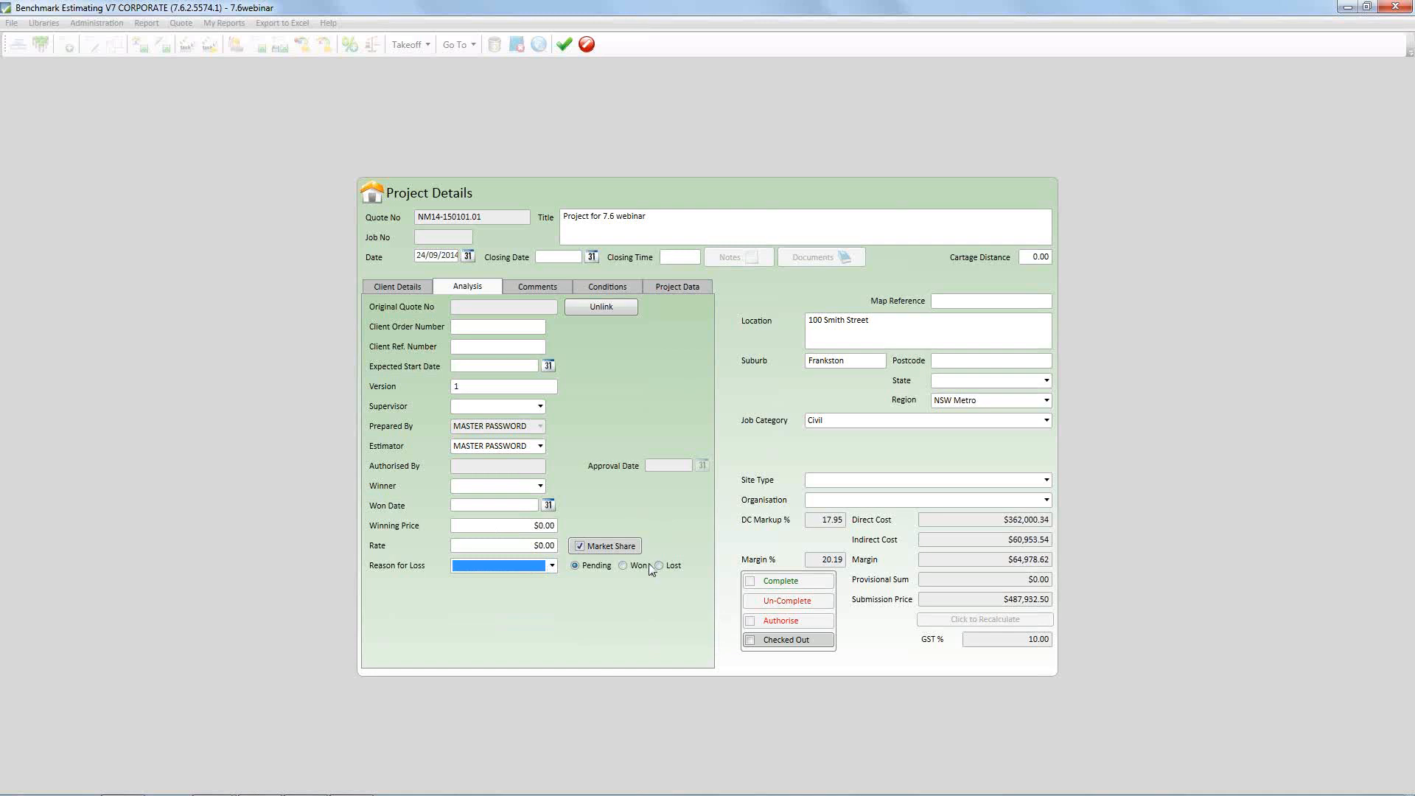
Set the project's status to Won and save the project details
click(622, 567)
click(622, 566)
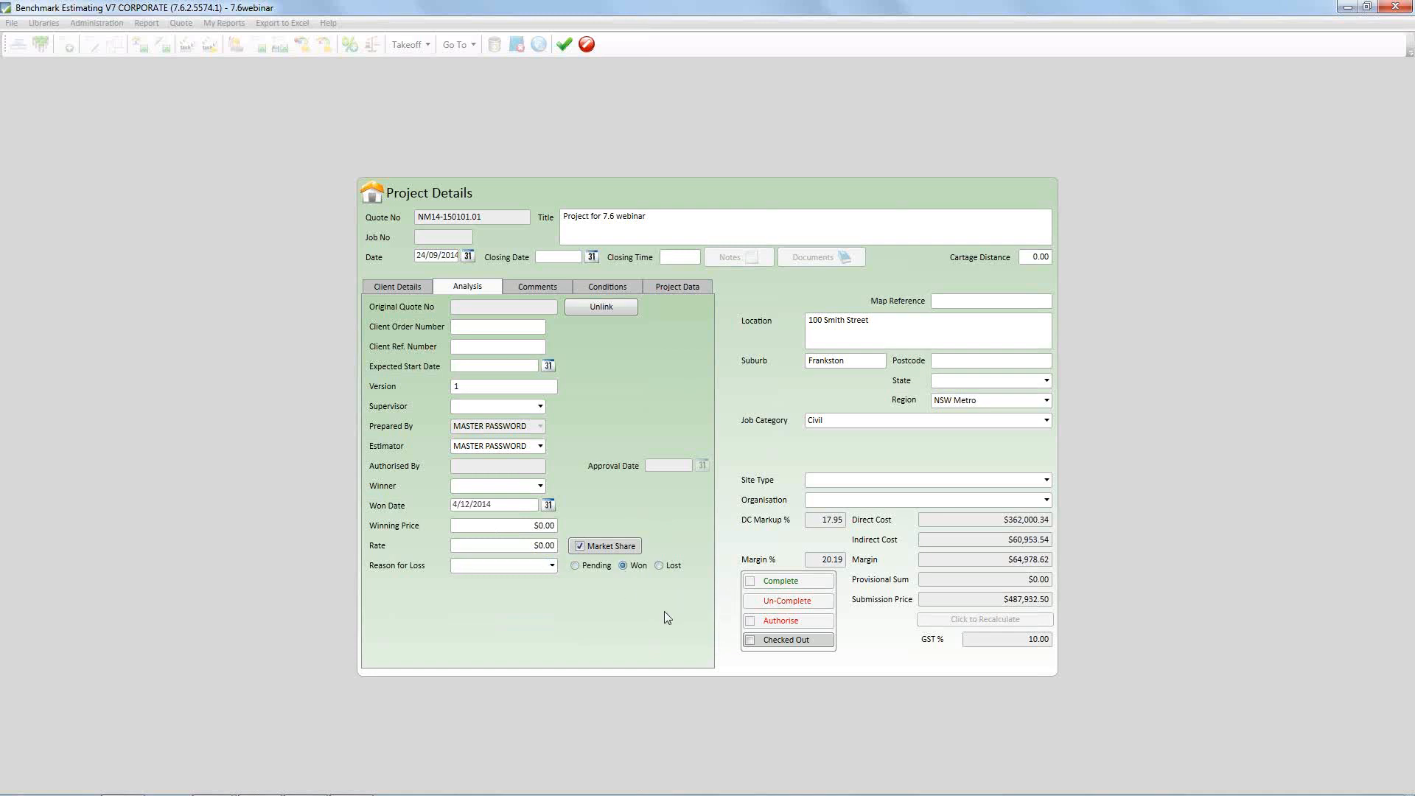
right_click(617, 503)
click(630, 511)
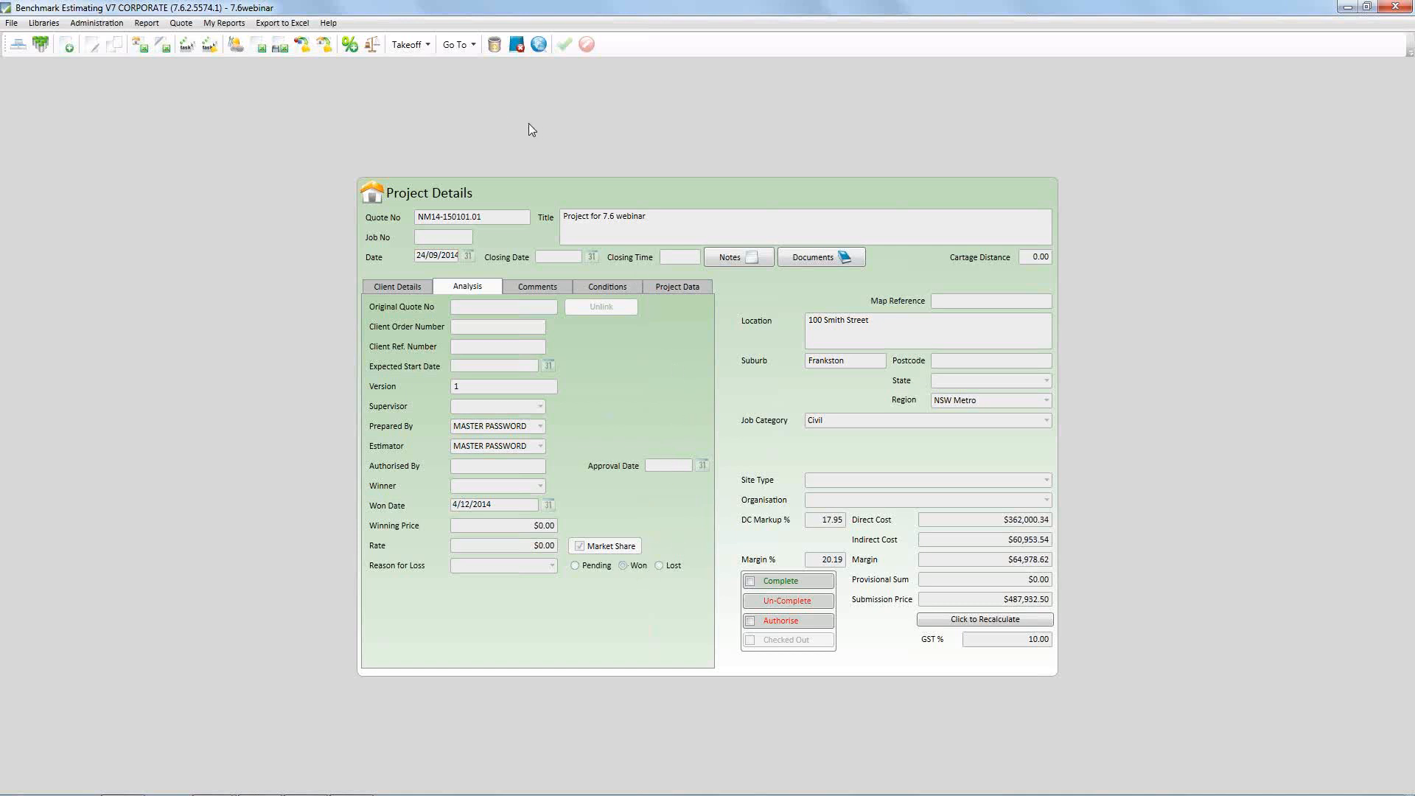
Close the project and show the My Benchmark dashboard
click(515, 47)
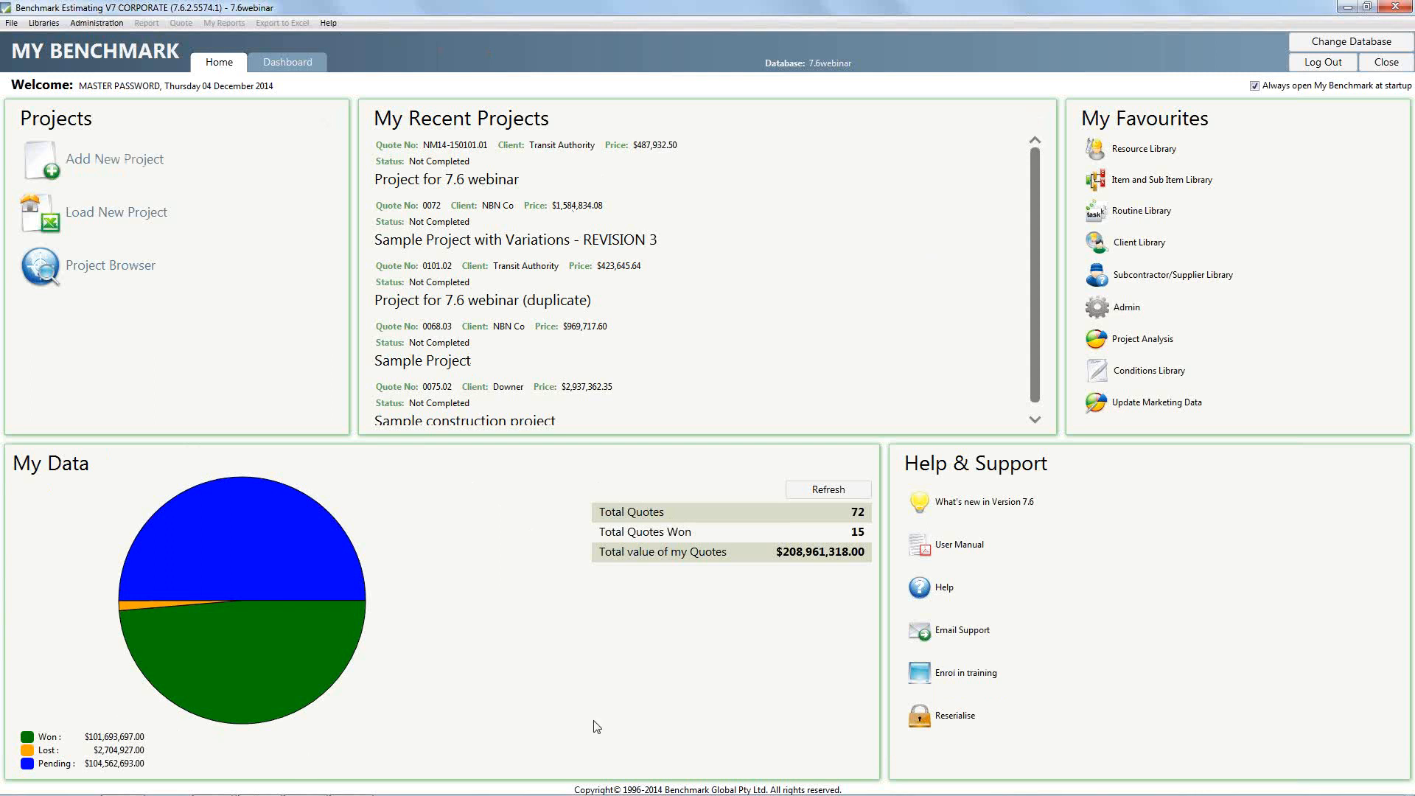
click(304, 68)
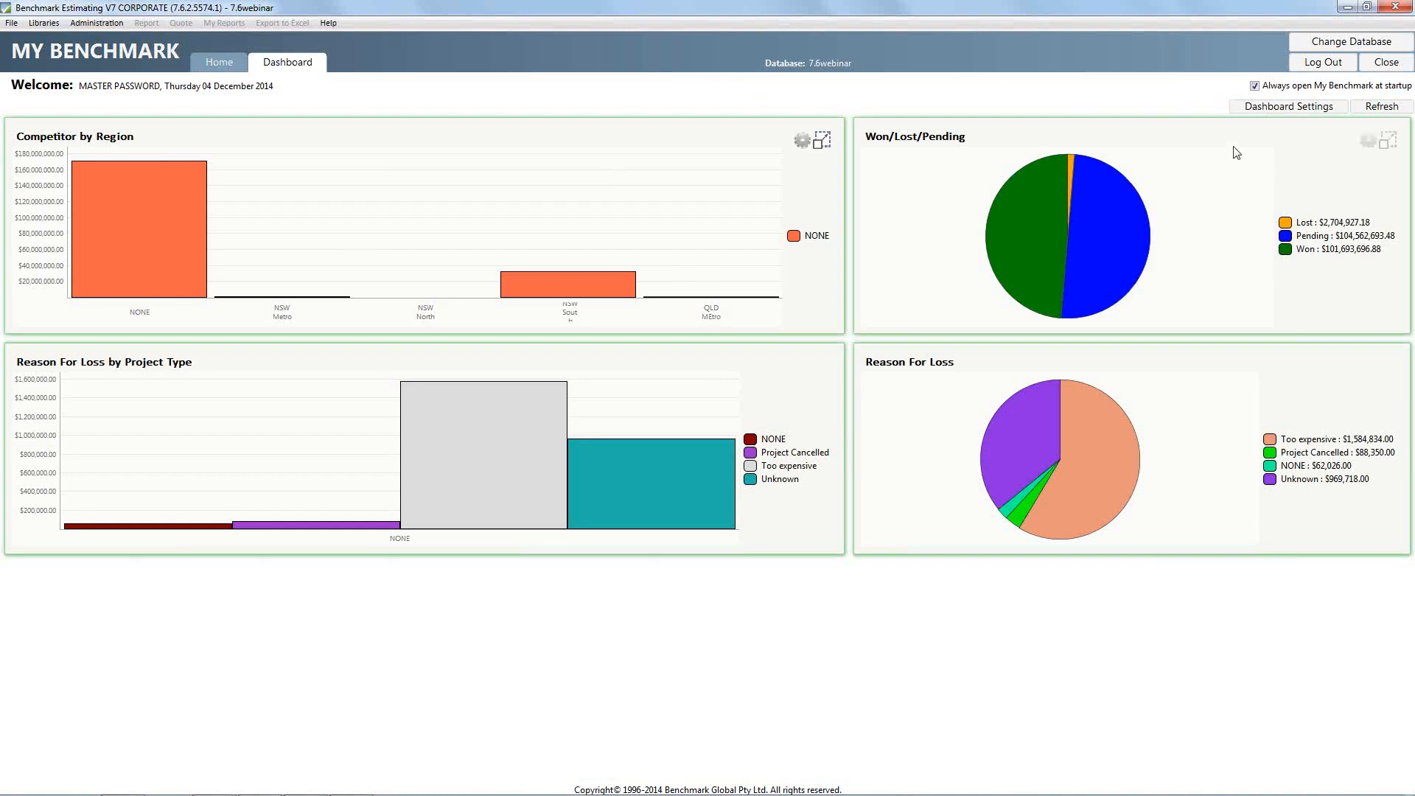
Add the Won/Lost/Pending by Client Type bar chart to the empty wide slot of the dashboard layout and apply the settings
click(1265, 111)
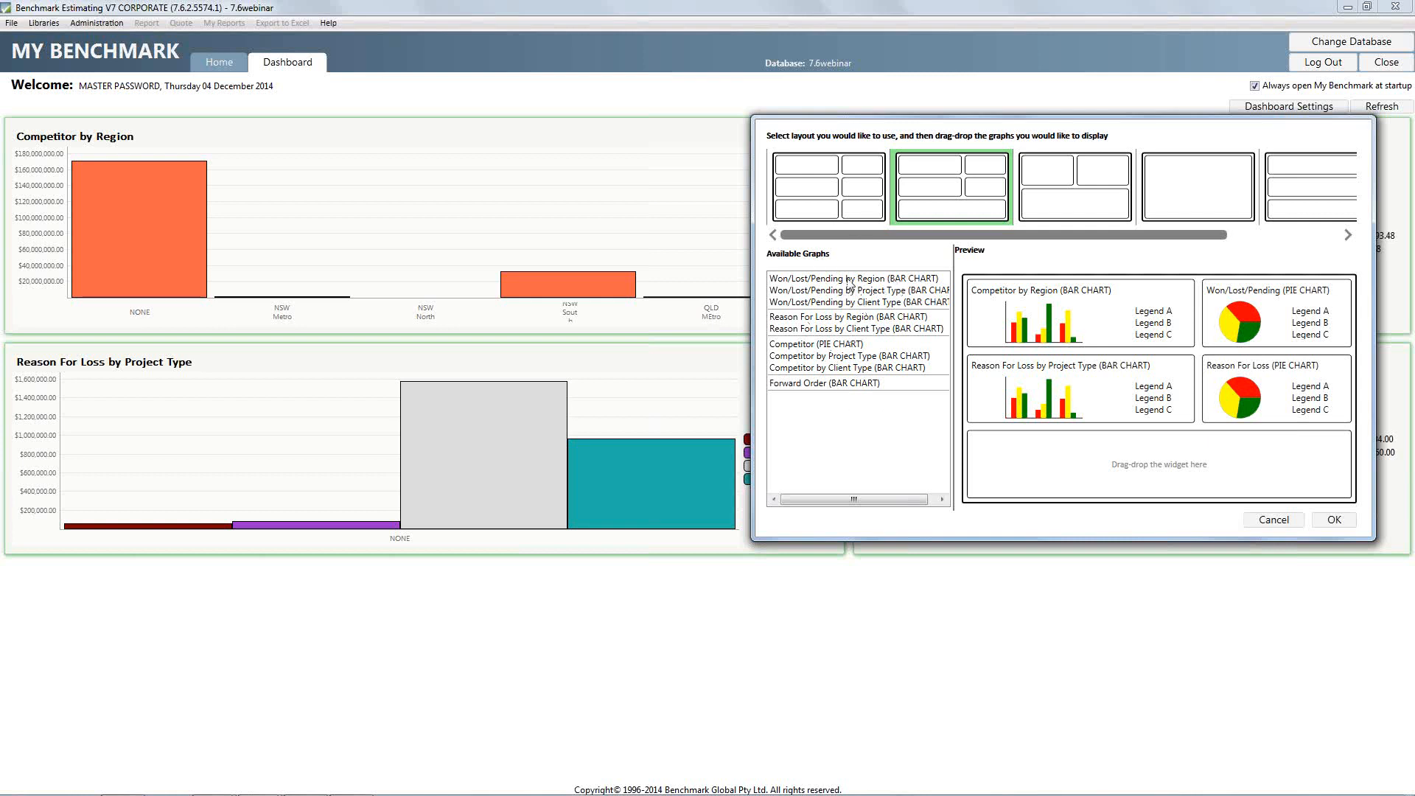
click(851, 303)
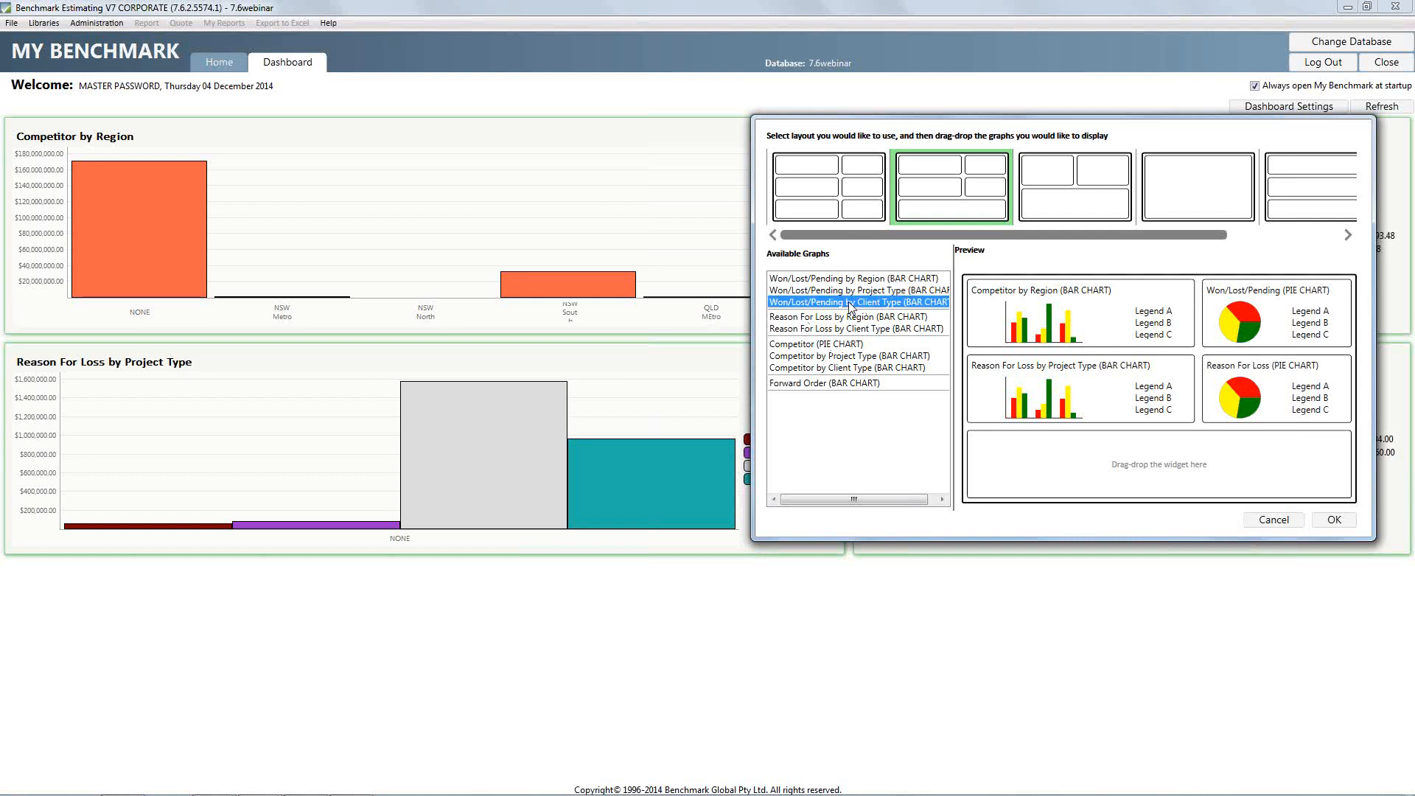
drag(851, 303, 1009, 450)
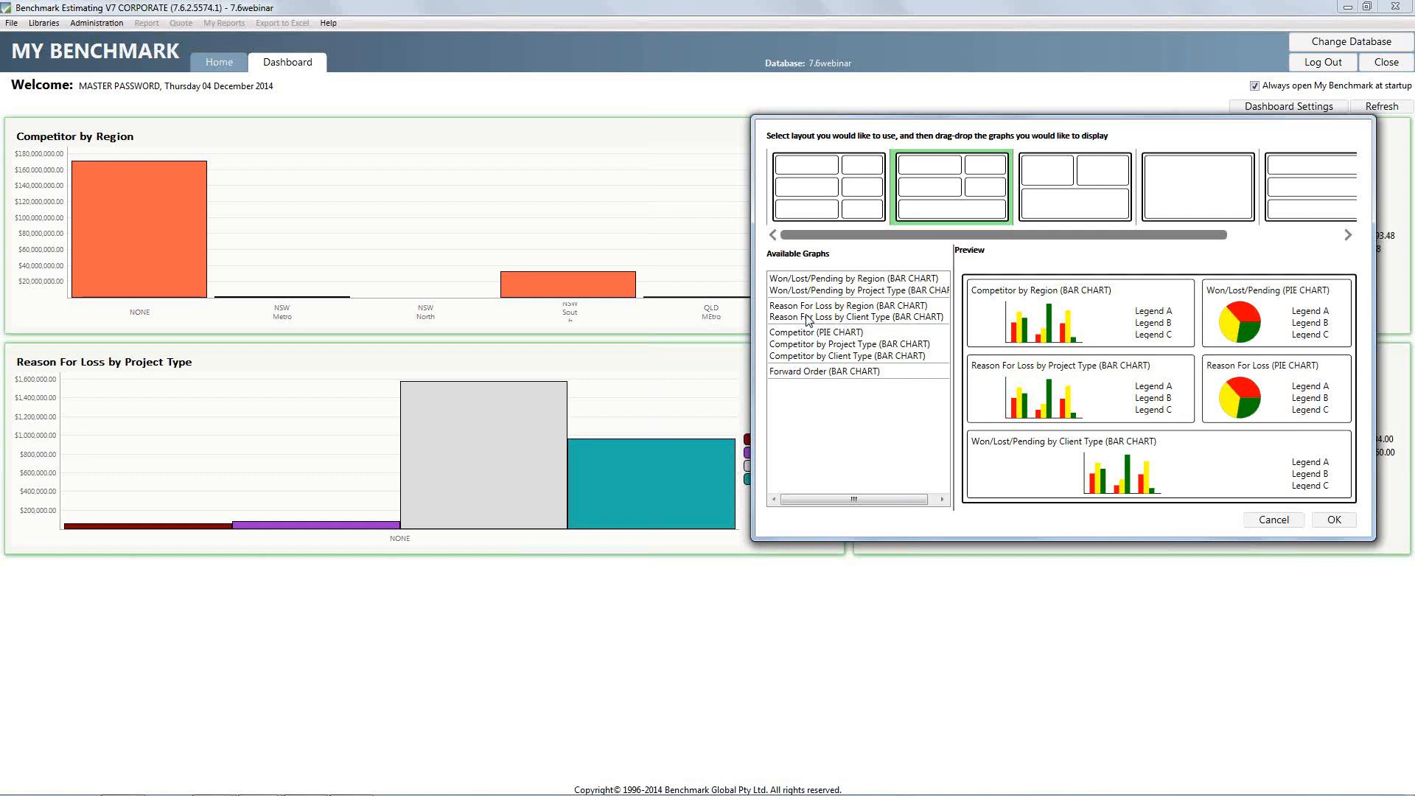
click(1334, 520)
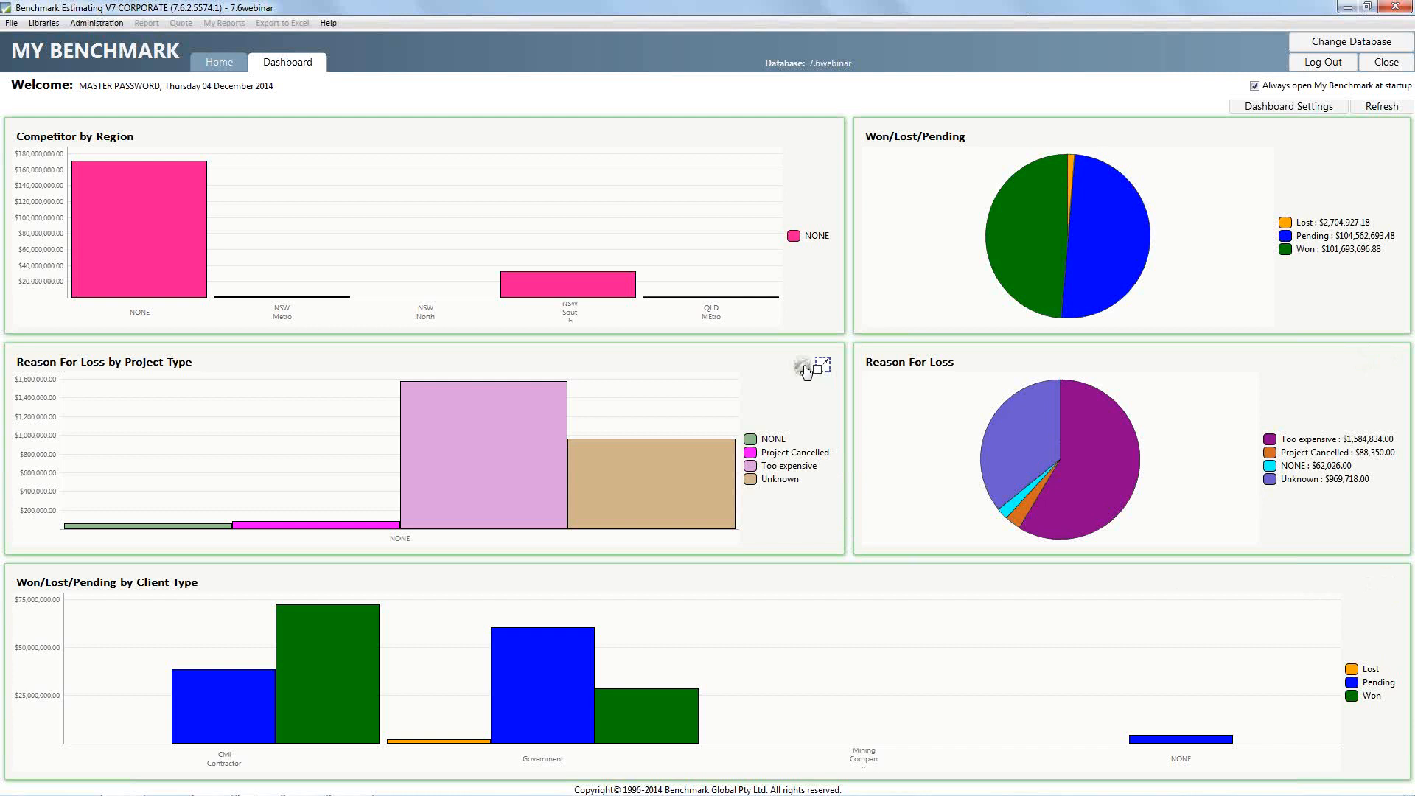
Review the date range and metric options of the Reason For Loss by Project Type chart and accept them
click(803, 366)
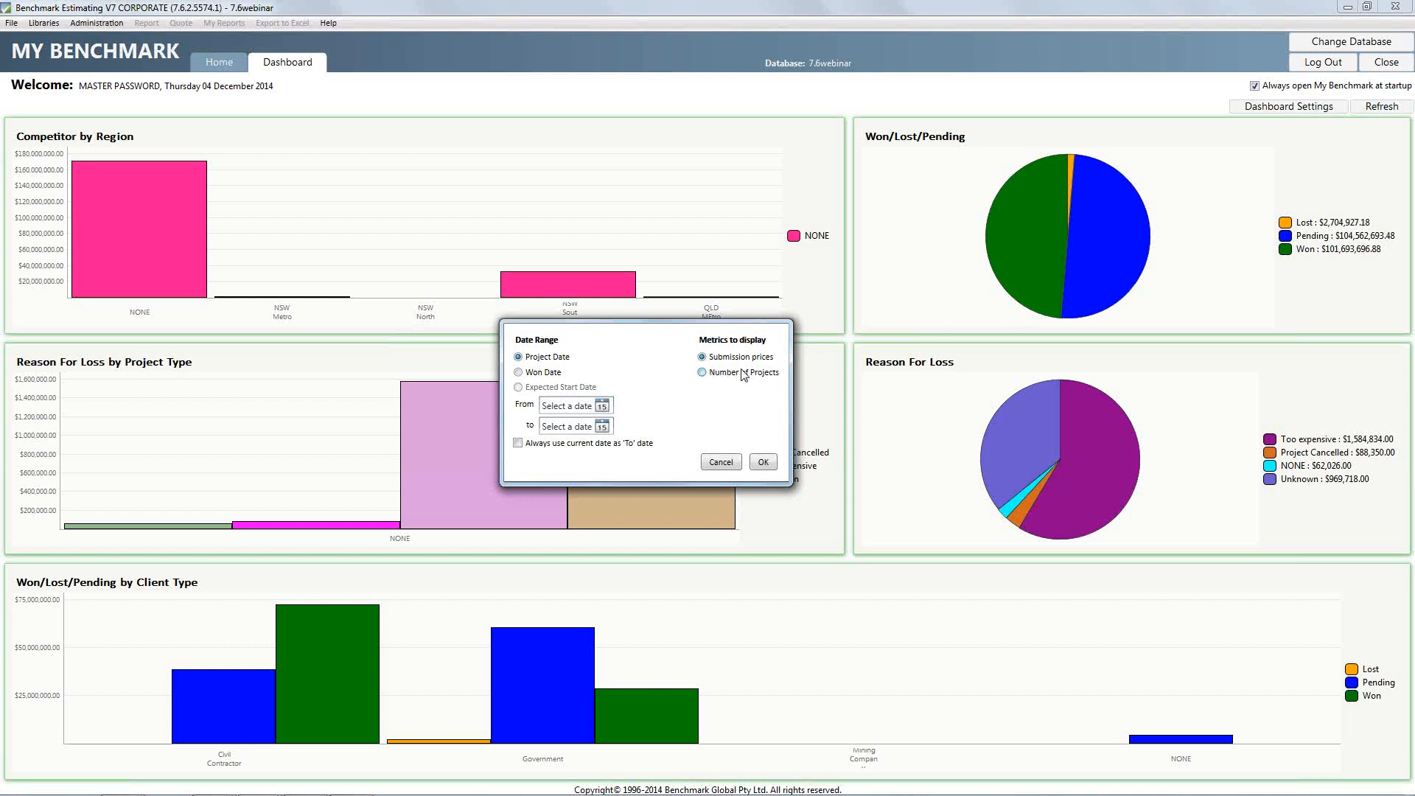
click(764, 462)
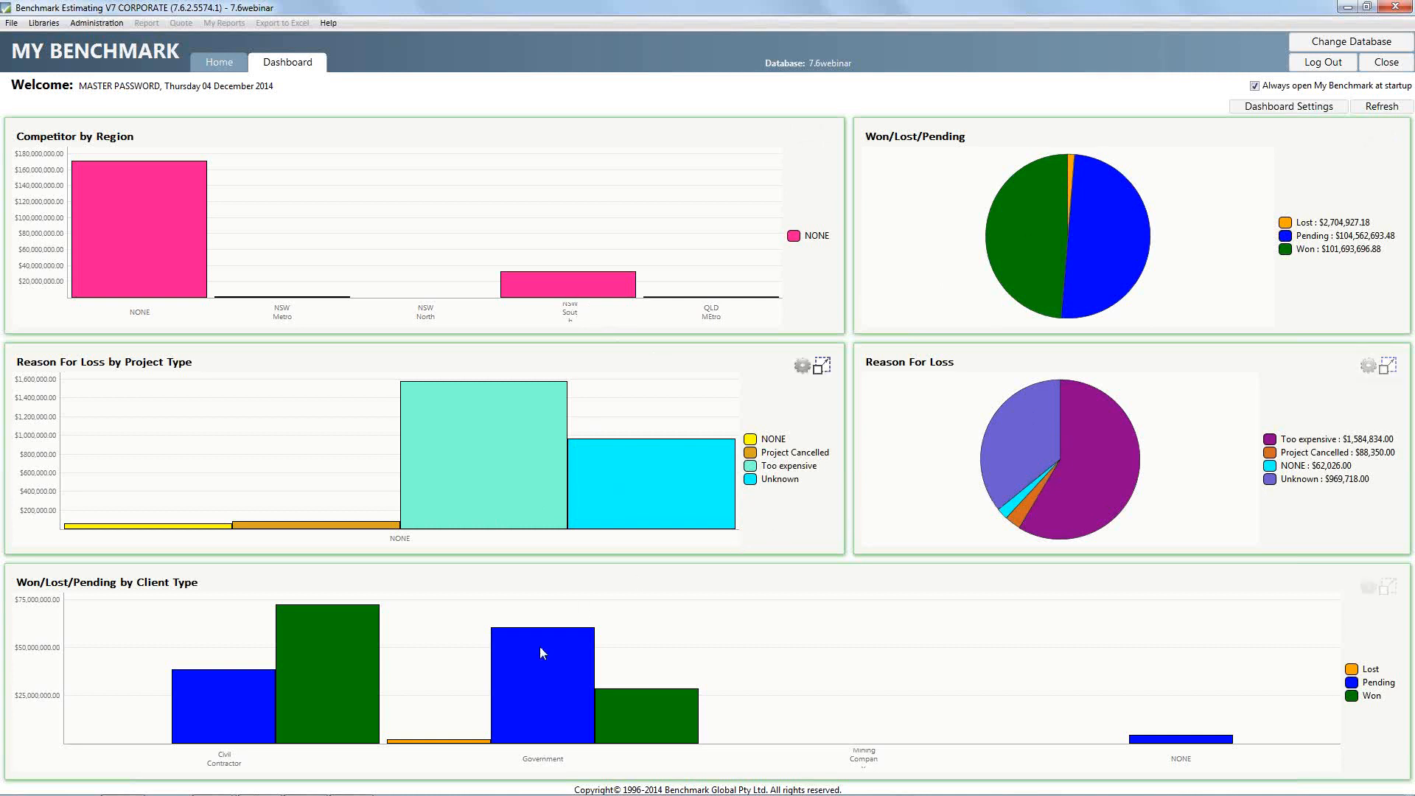
Drill into the Pending slice of the Won/Lost/Pending pie chart to list its projects, and return to the My Benchmark home page
click(1110, 228)
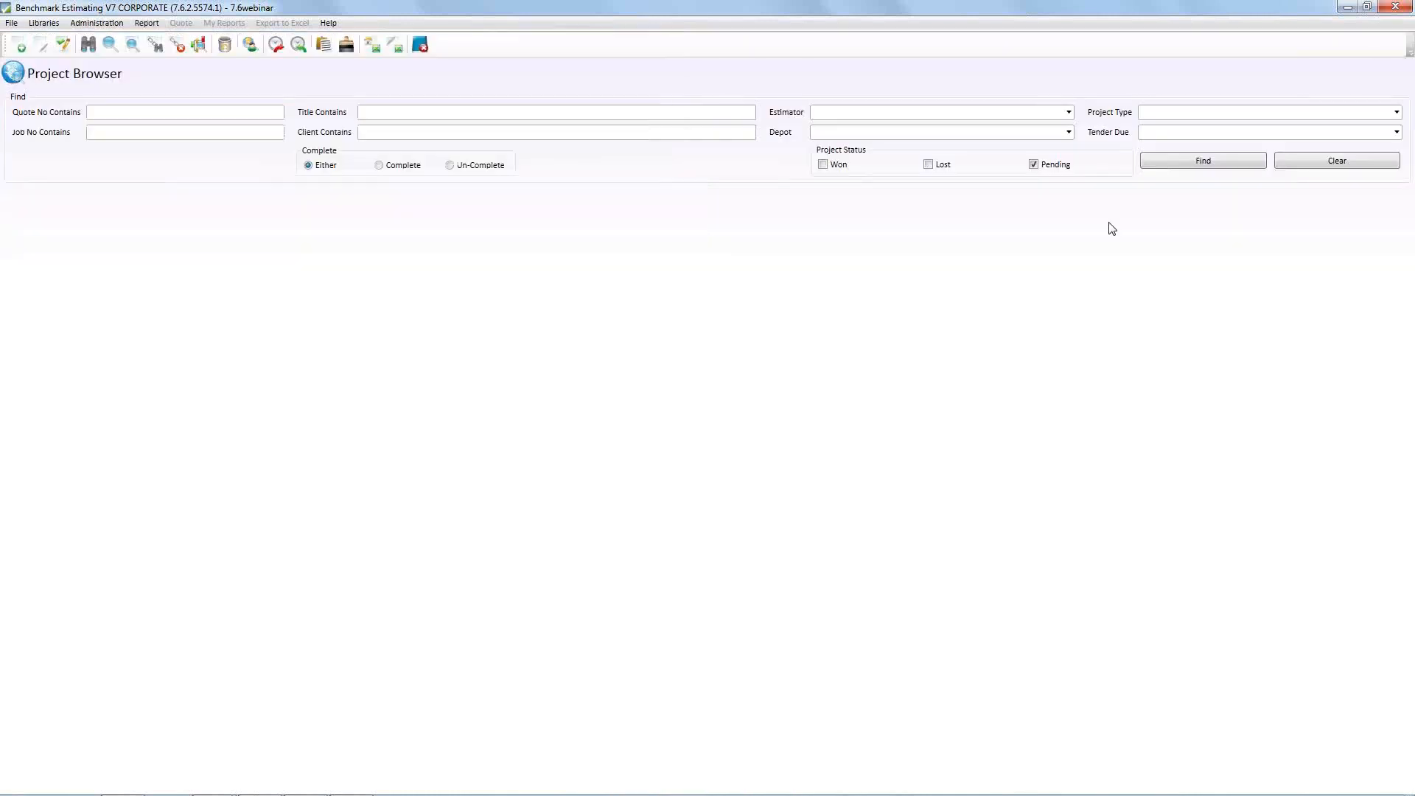
click(352, 237)
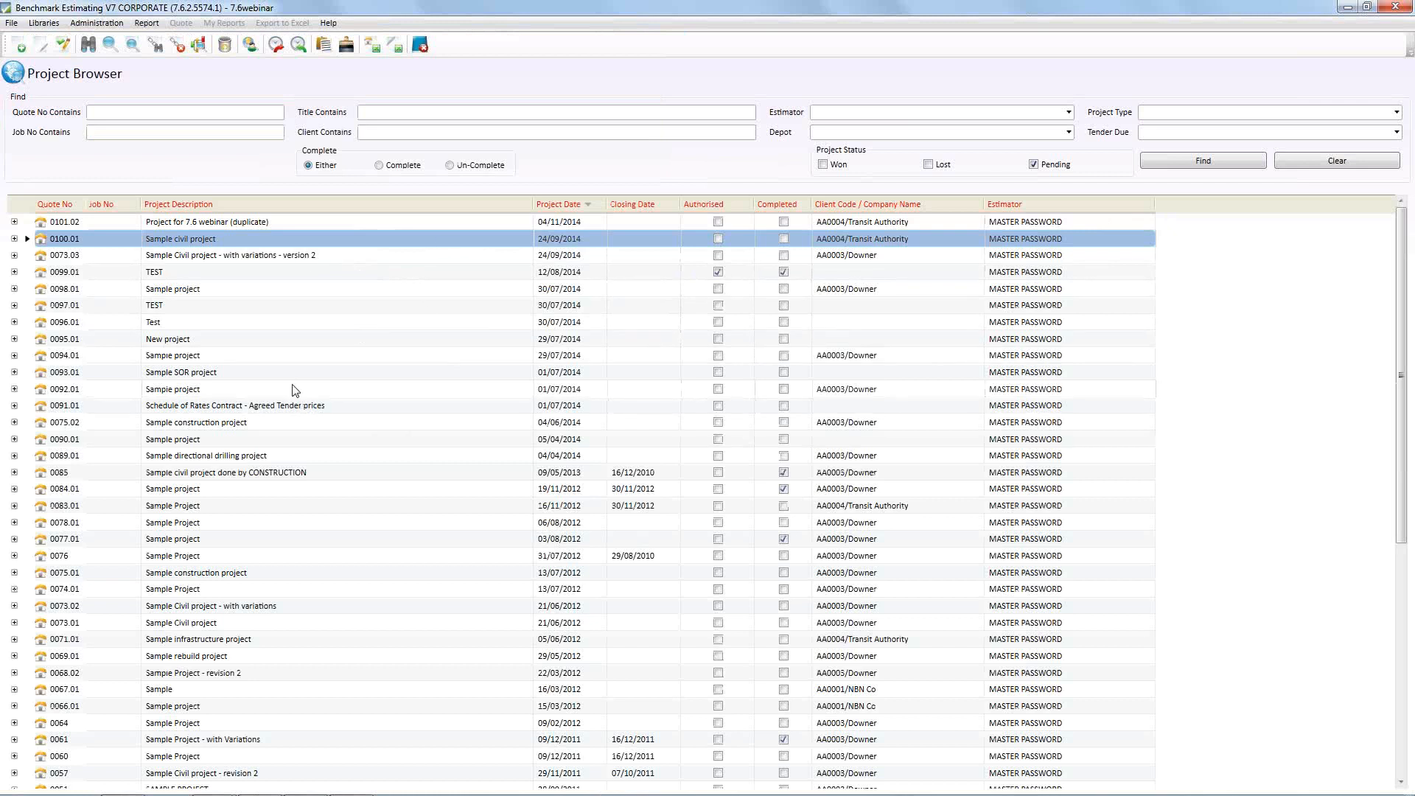
click(421, 46)
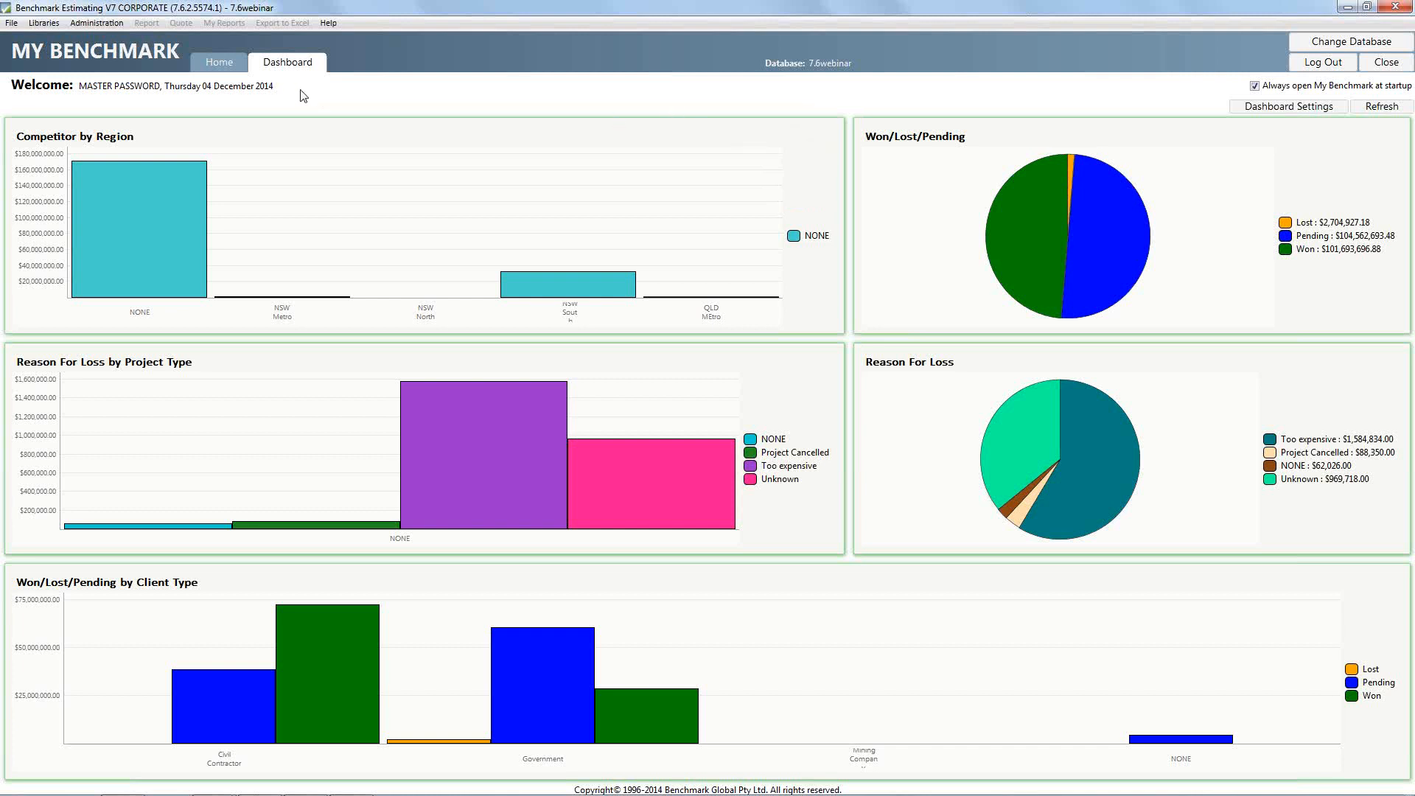
click(233, 68)
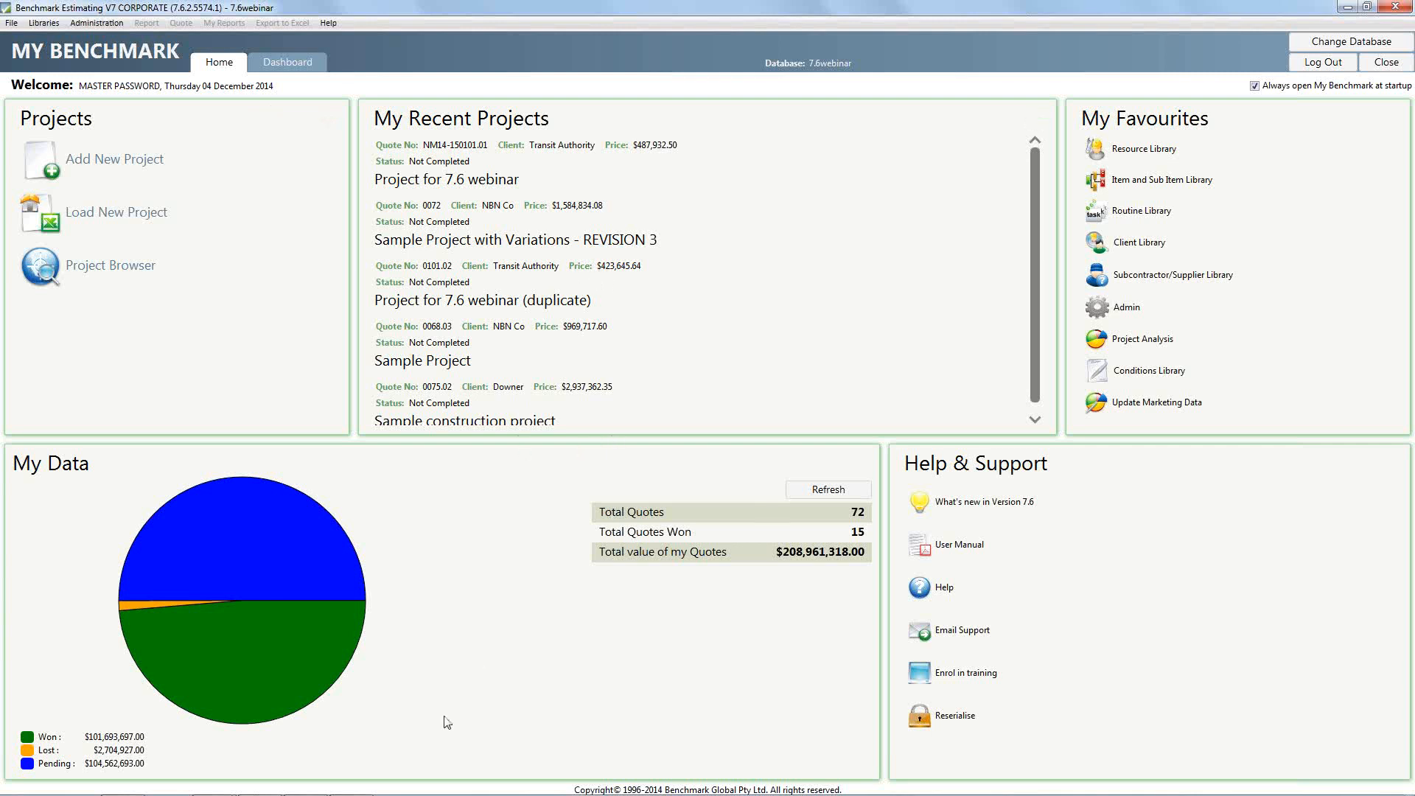
Switch to the presentation, advance to the "#6 New calculator functions" slide, and return to Benchmark Estimating
key(alt+Tab)
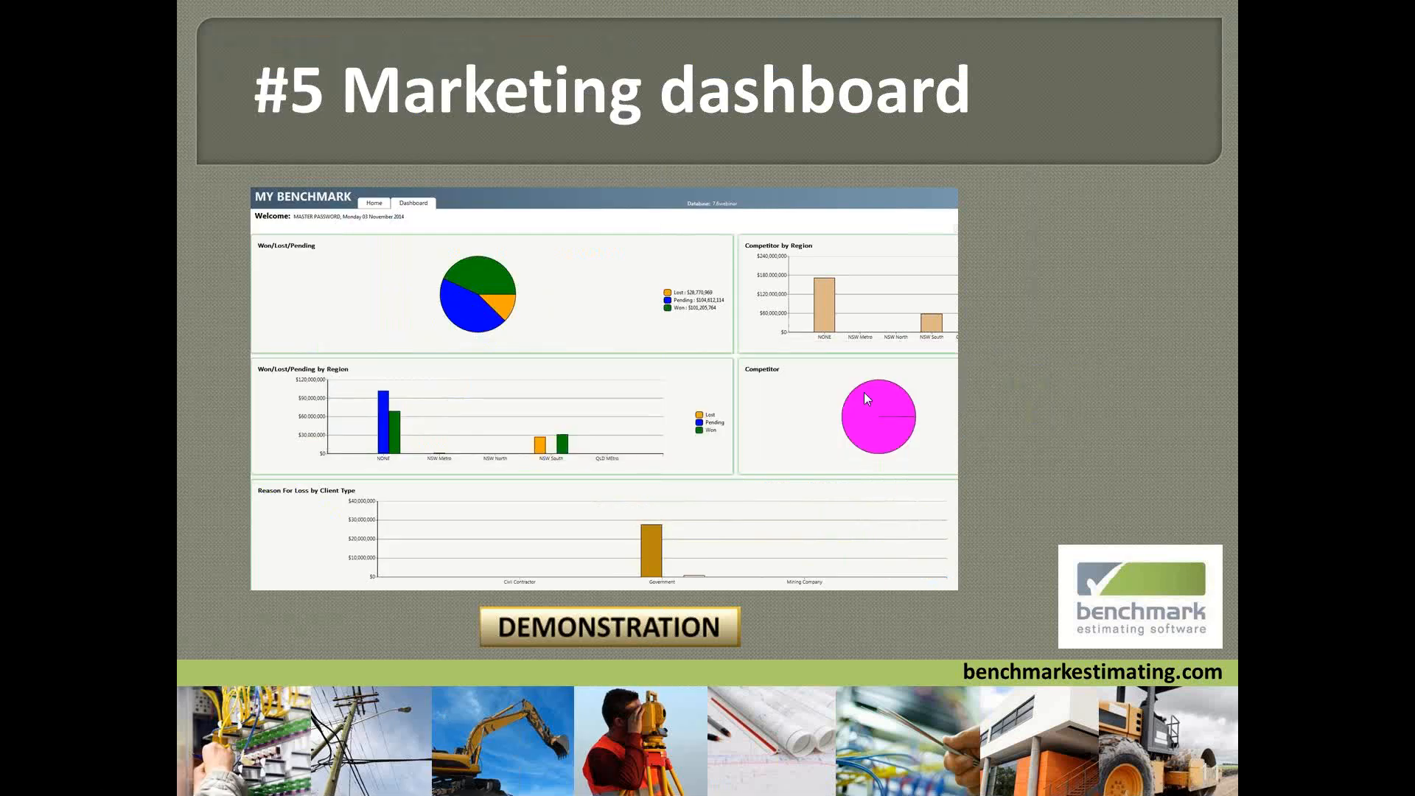
click(991, 361)
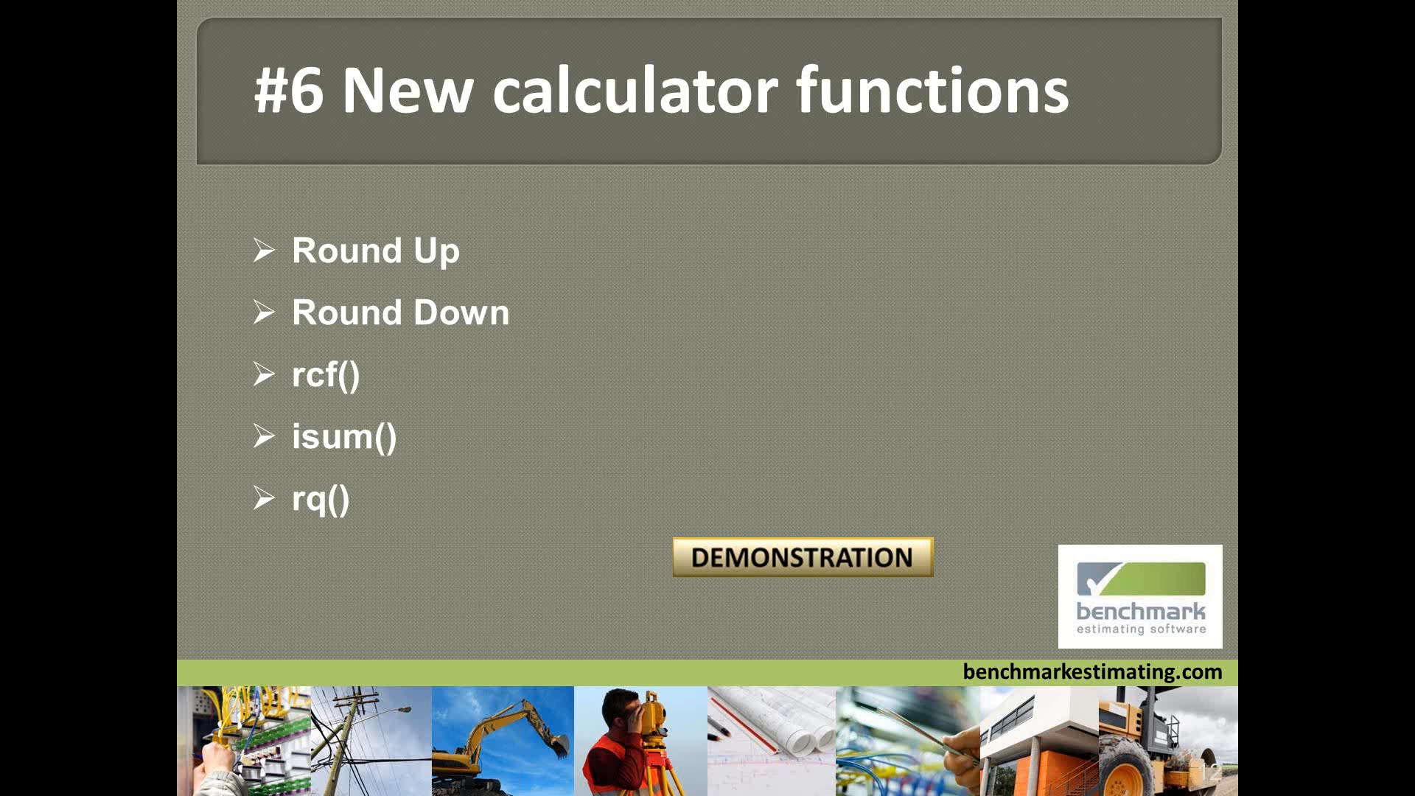
key(alt+Tab)
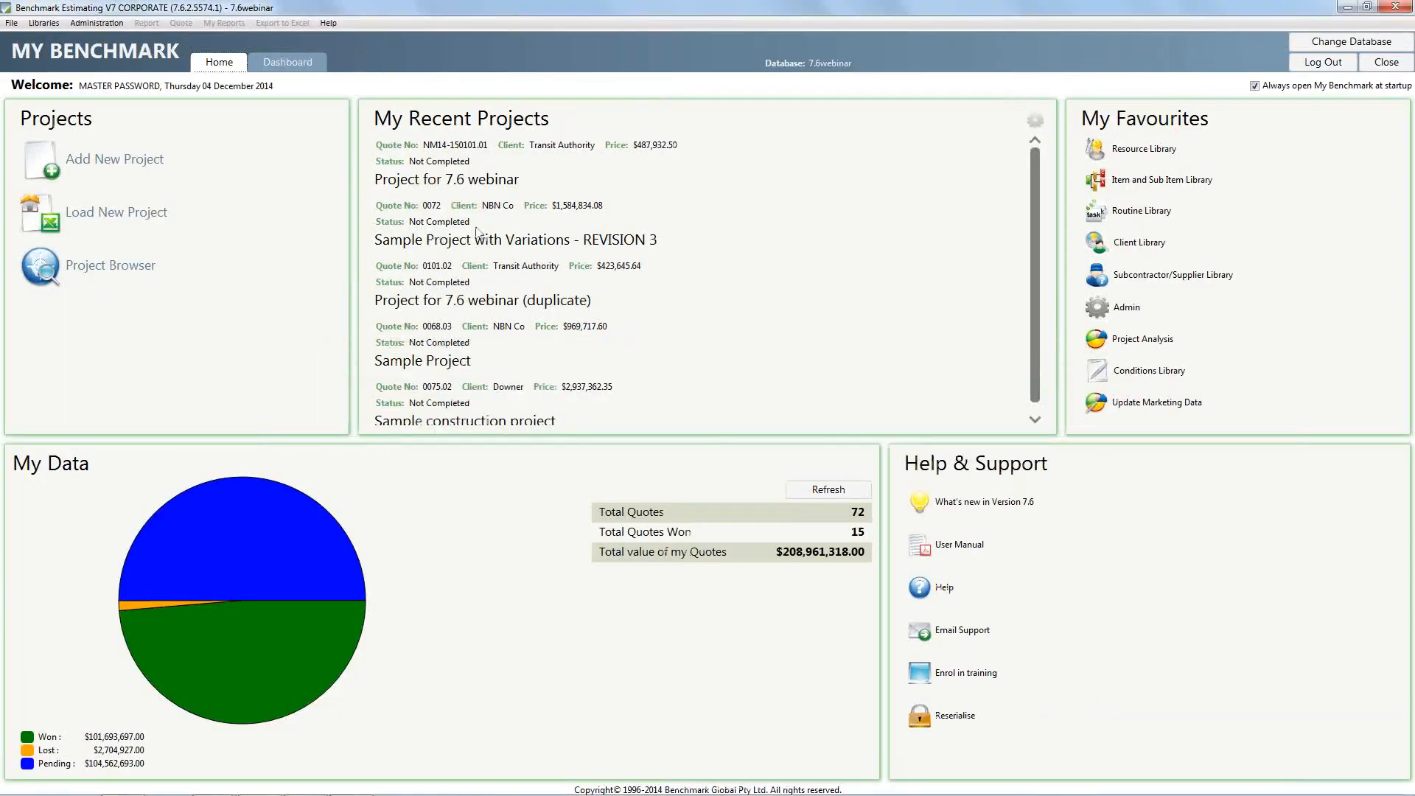
Open the recent project "Project for 7.6 webinar" and show the resources of the Travel to site item in the ESTABLISHMENT section
click(492, 179)
double_click(493, 178)
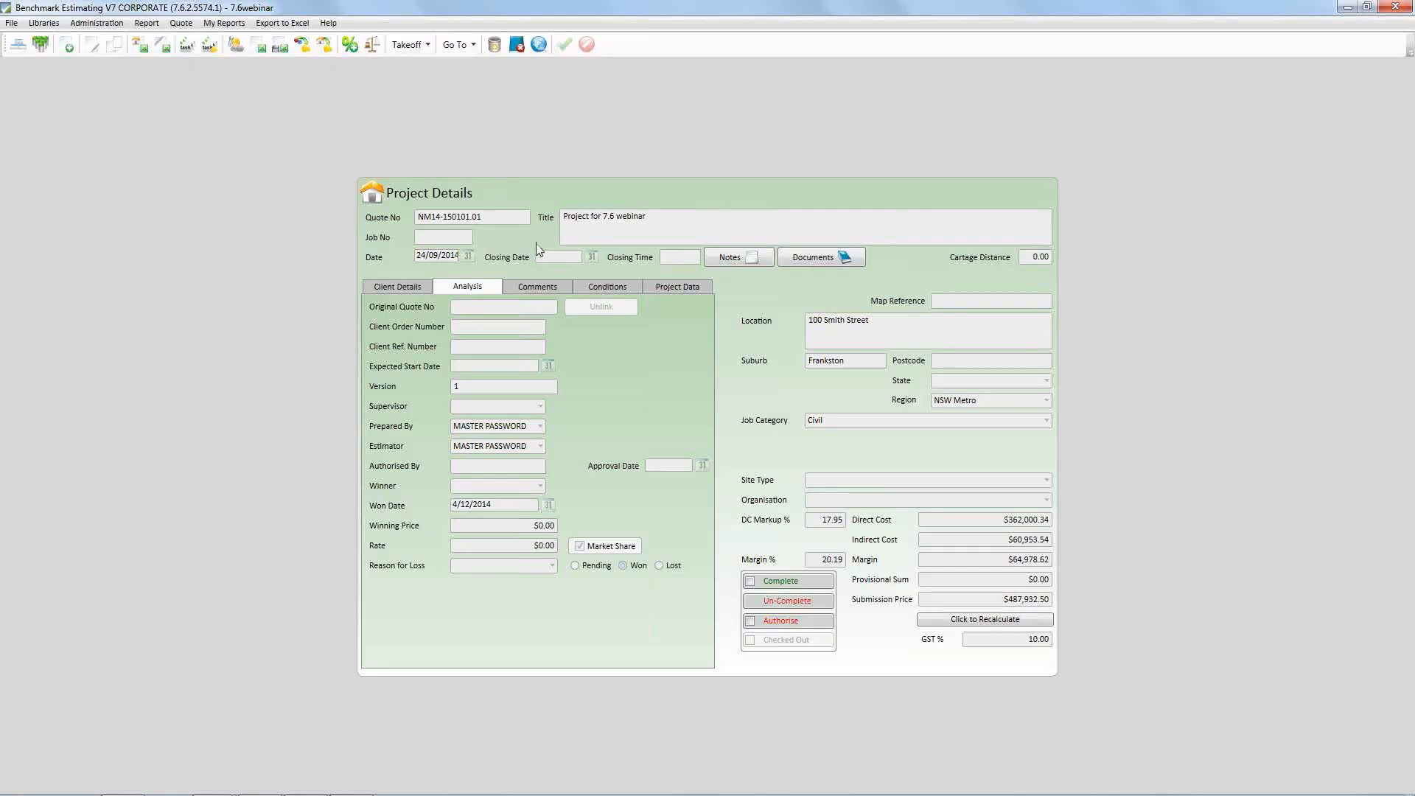
right_click(724, 286)
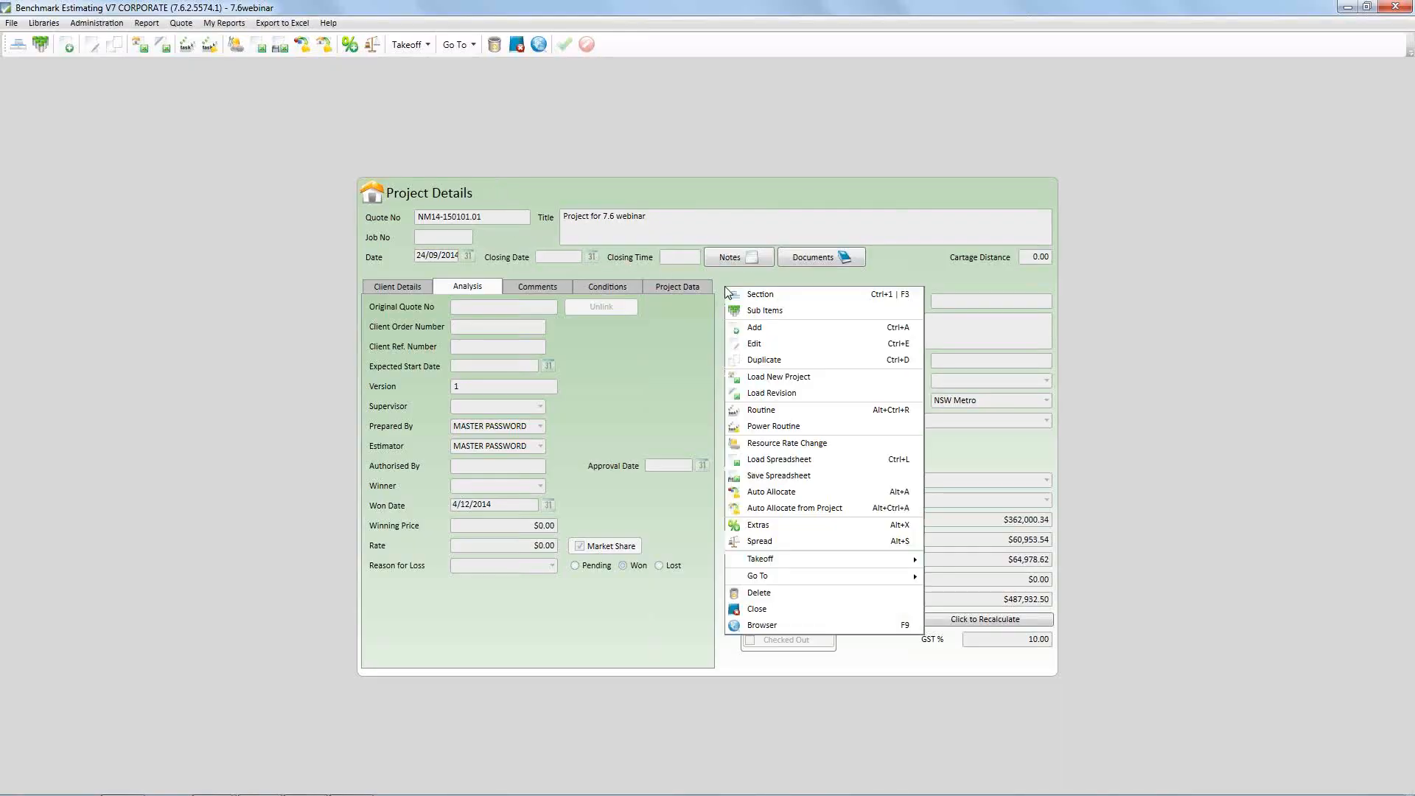
click(783, 295)
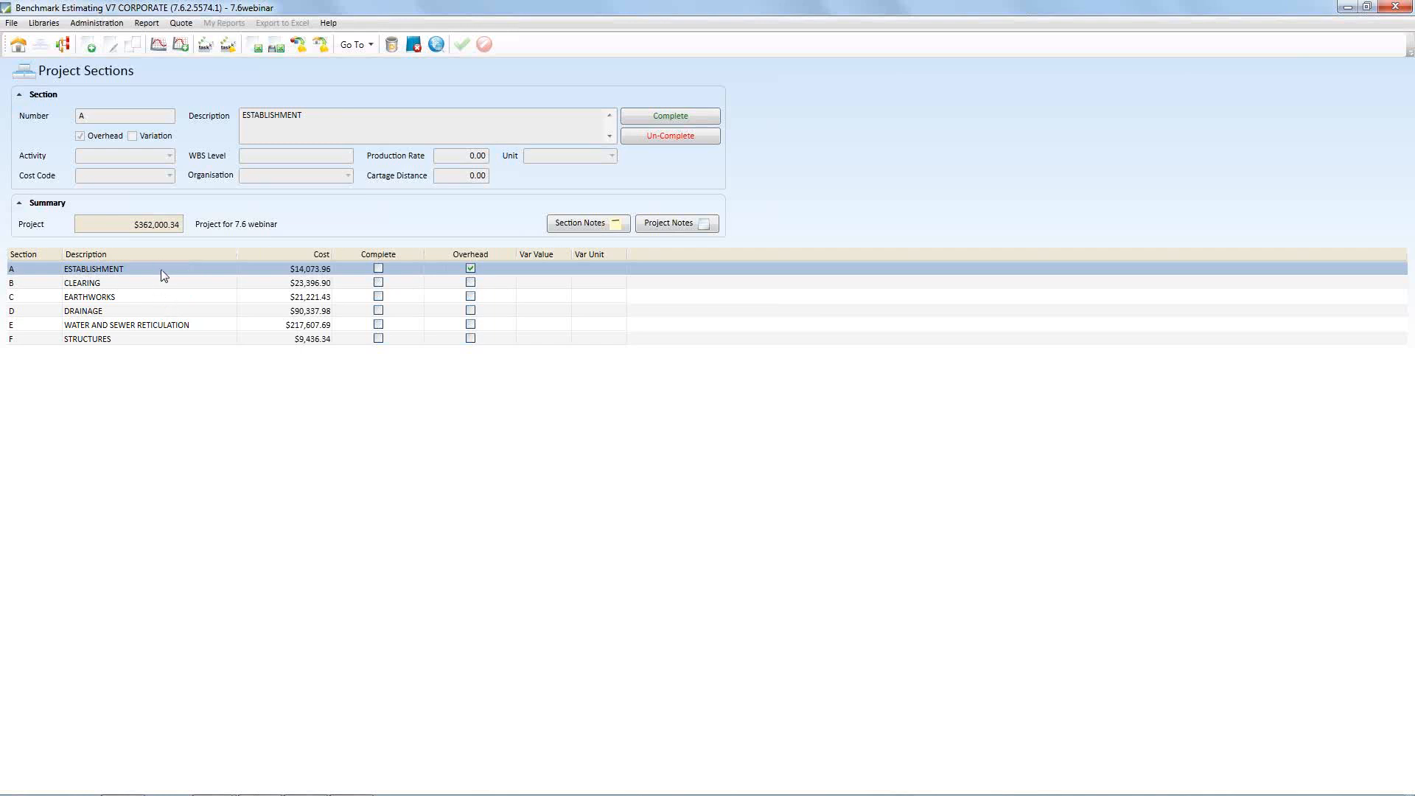
double_click(163, 275)
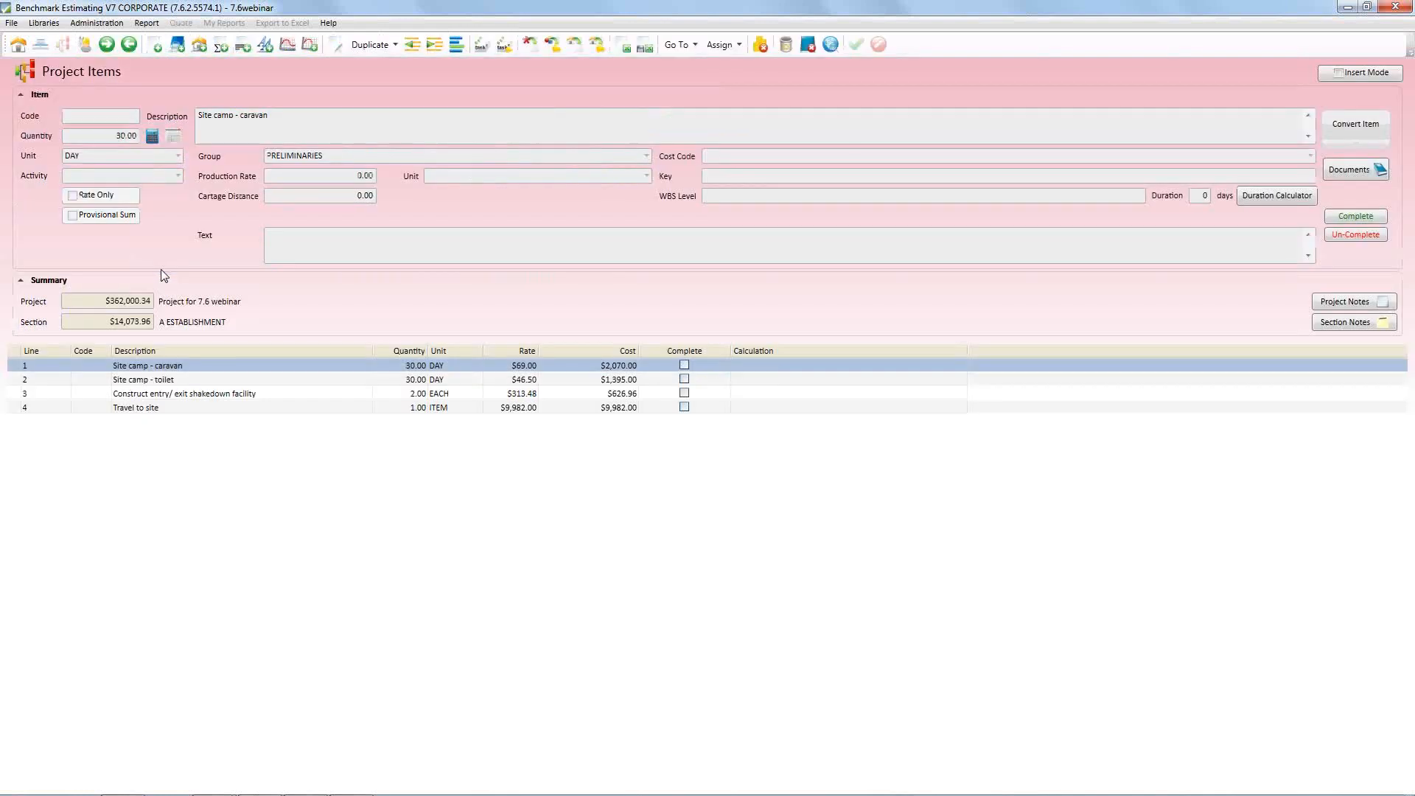
click(150, 412)
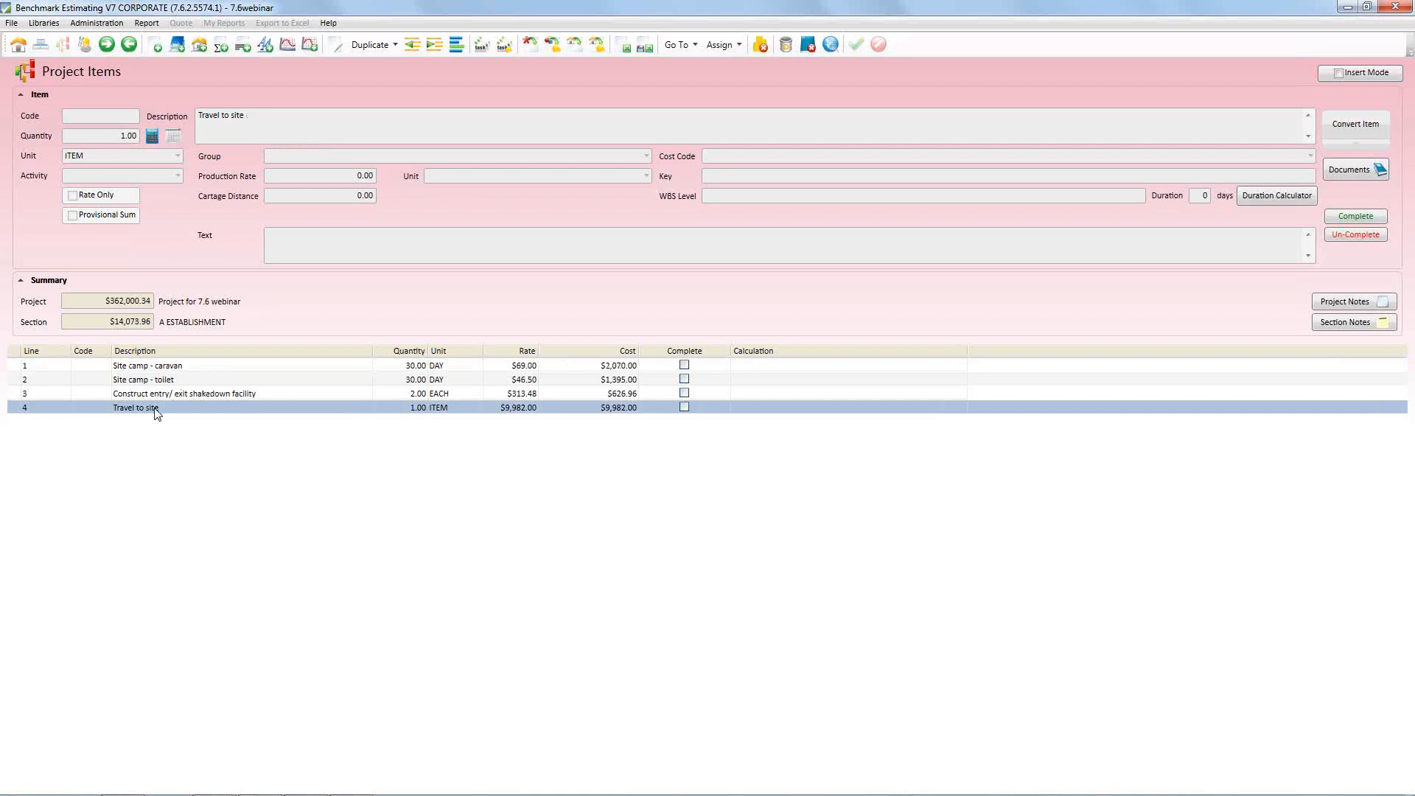
double_click(157, 410)
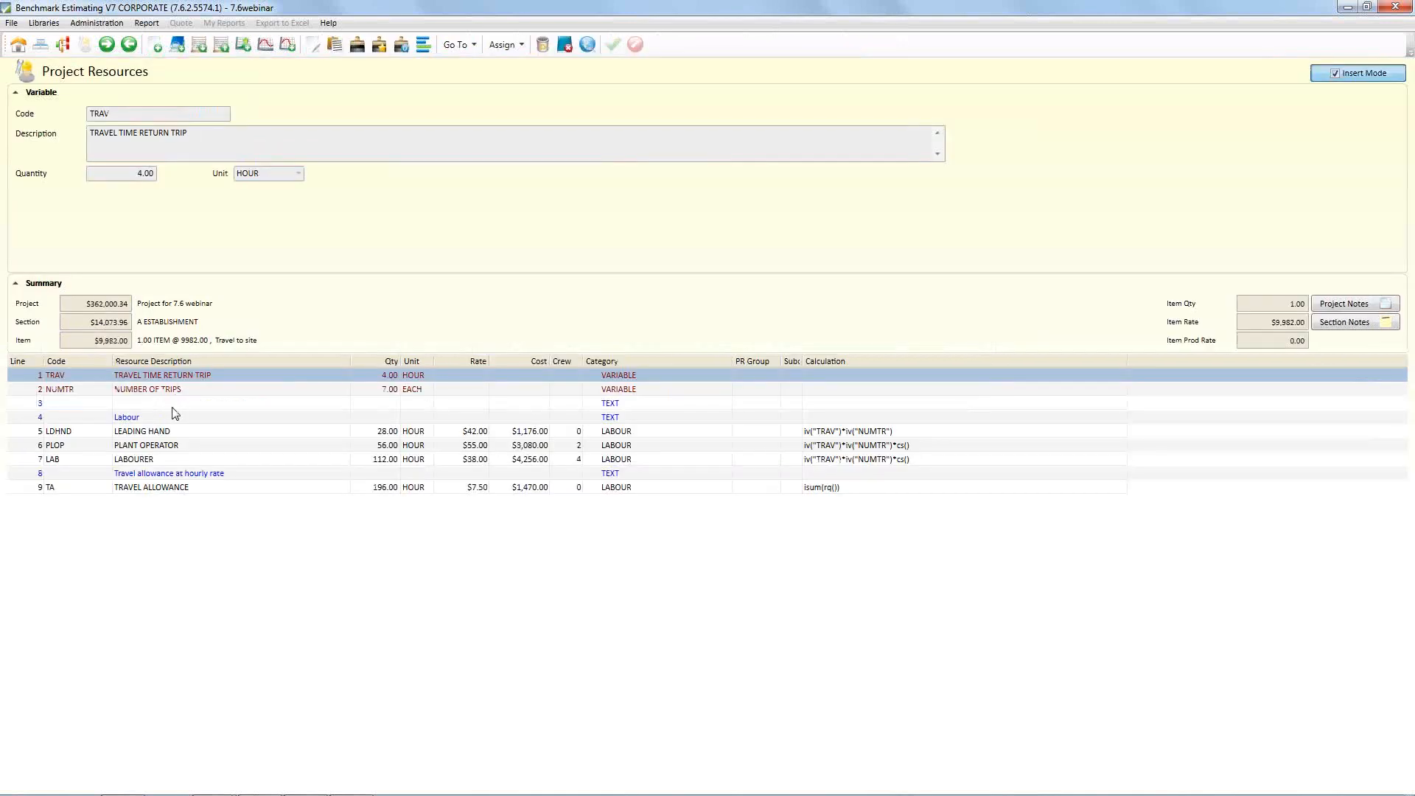
Narrow the Resource Description column and show the general details of the PLANT OPERATOR resource
drag(350, 361, 327, 358)
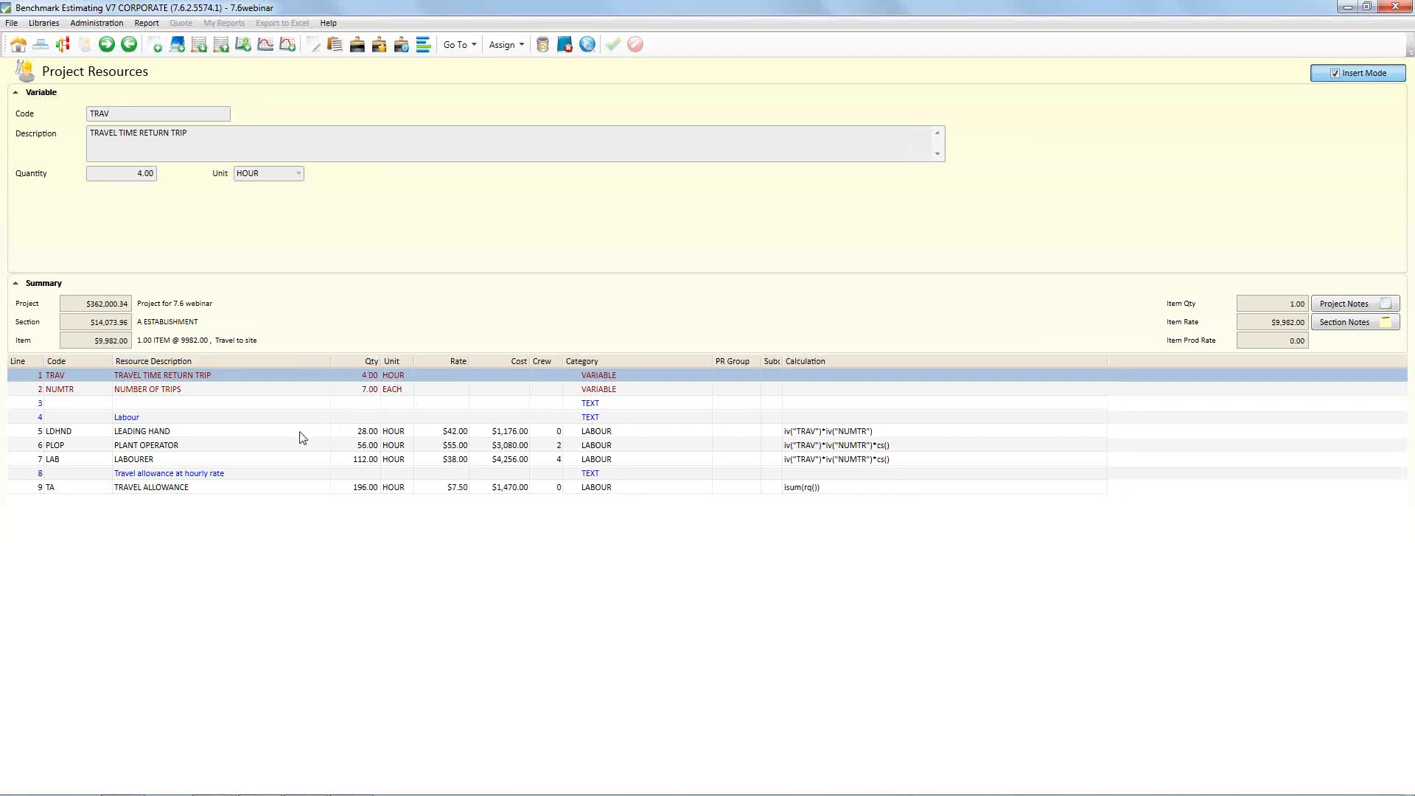
click(299, 433)
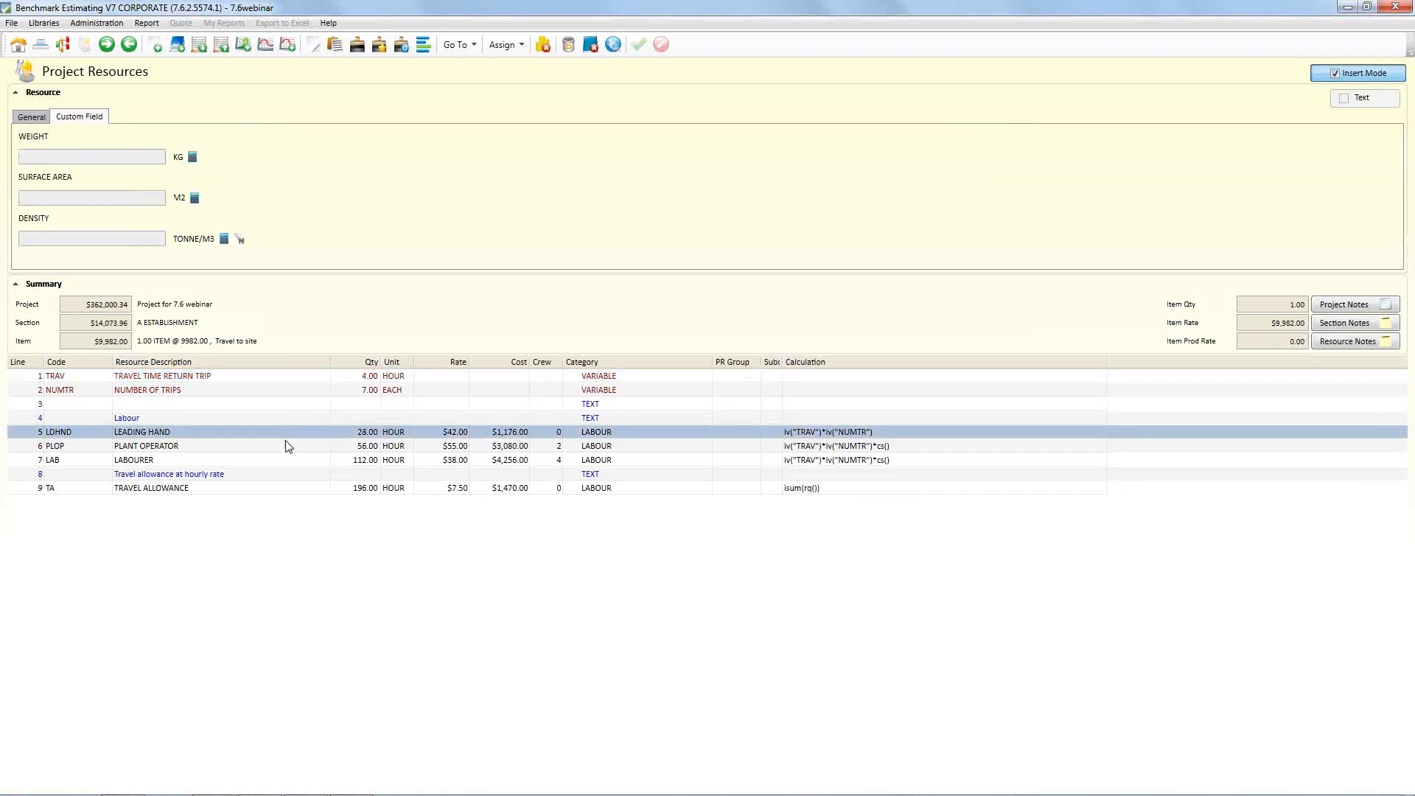
click(209, 446)
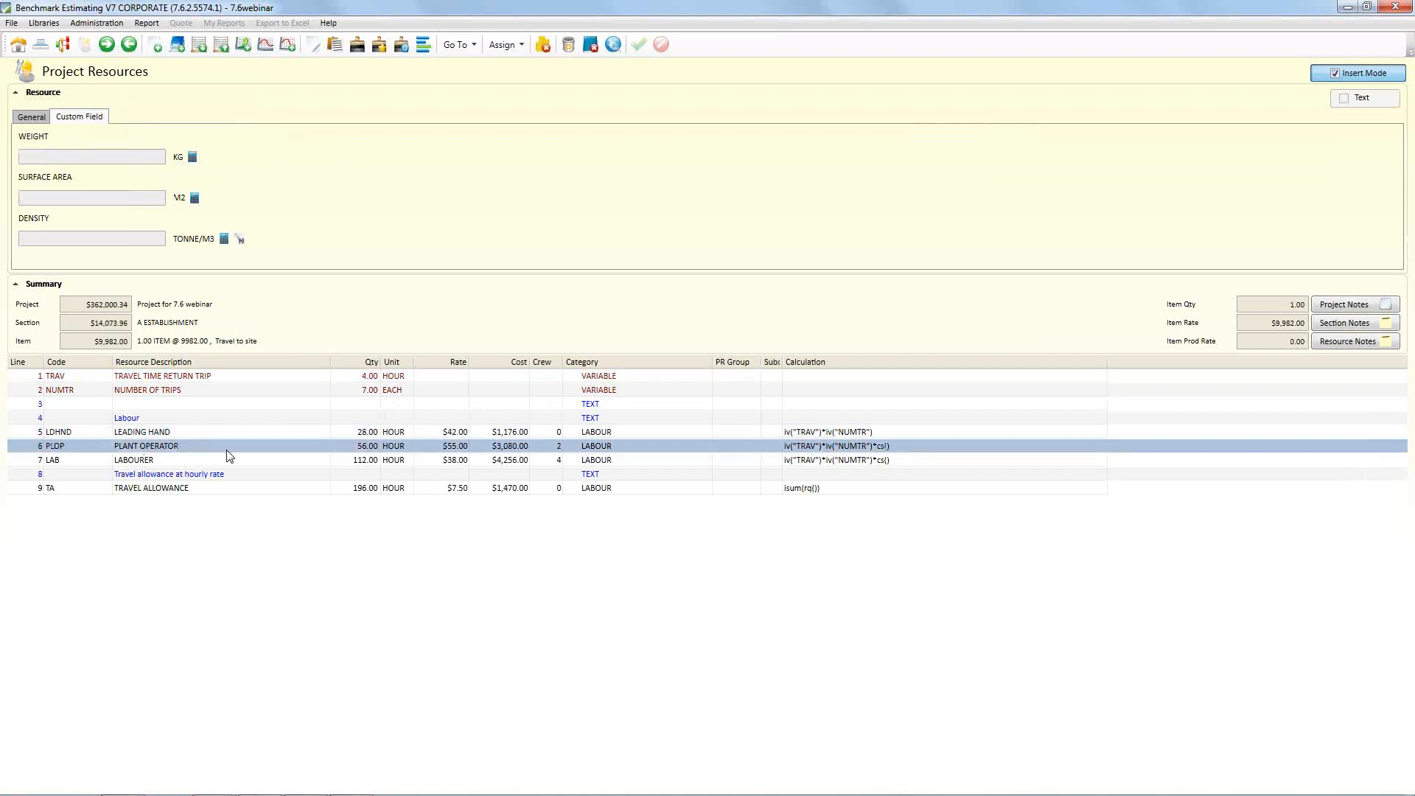
click(46, 117)
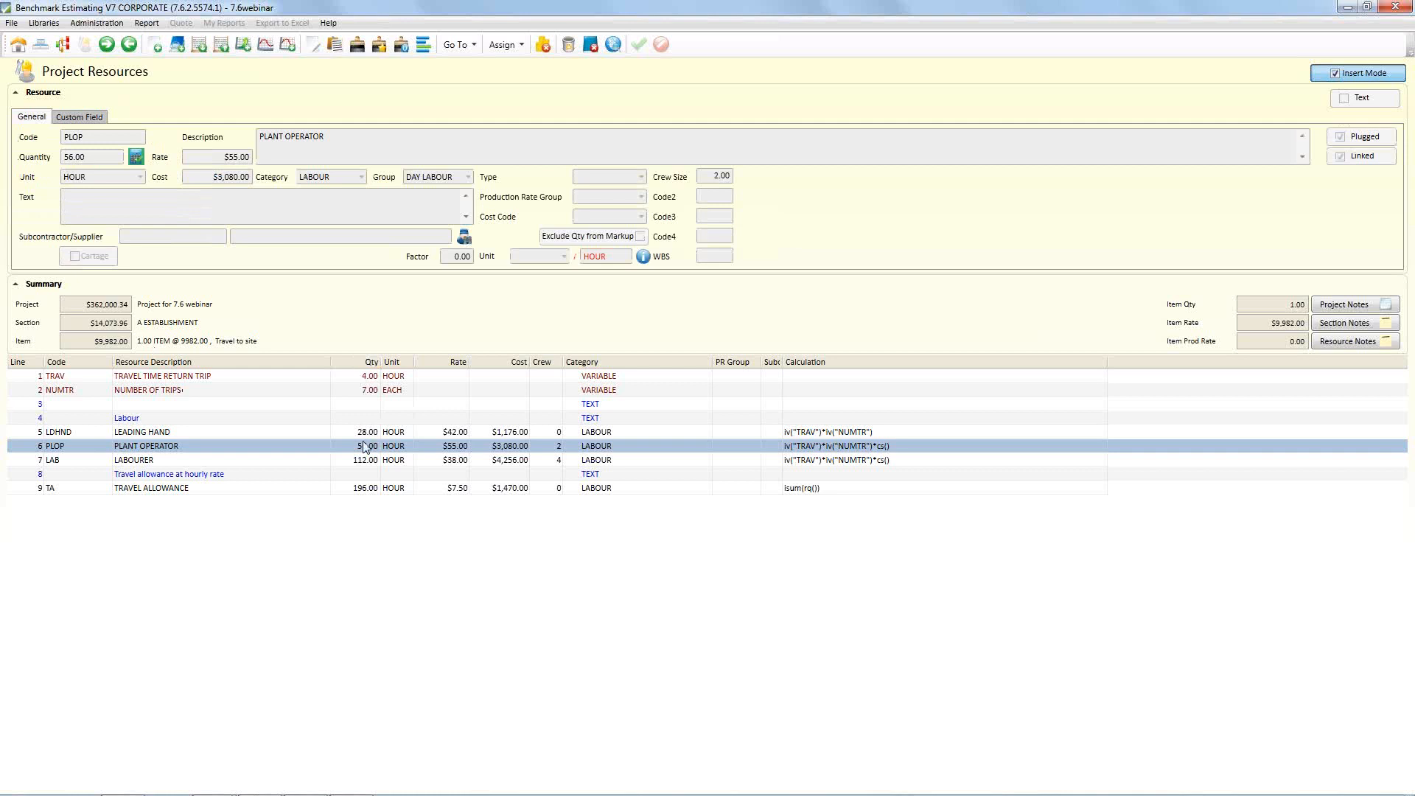
Compare the three labour resources and inspect the PLANT OPERATOR quantity formula in the calculator, leaving it without changes
click(291, 434)
click(291, 447)
click(289, 461)
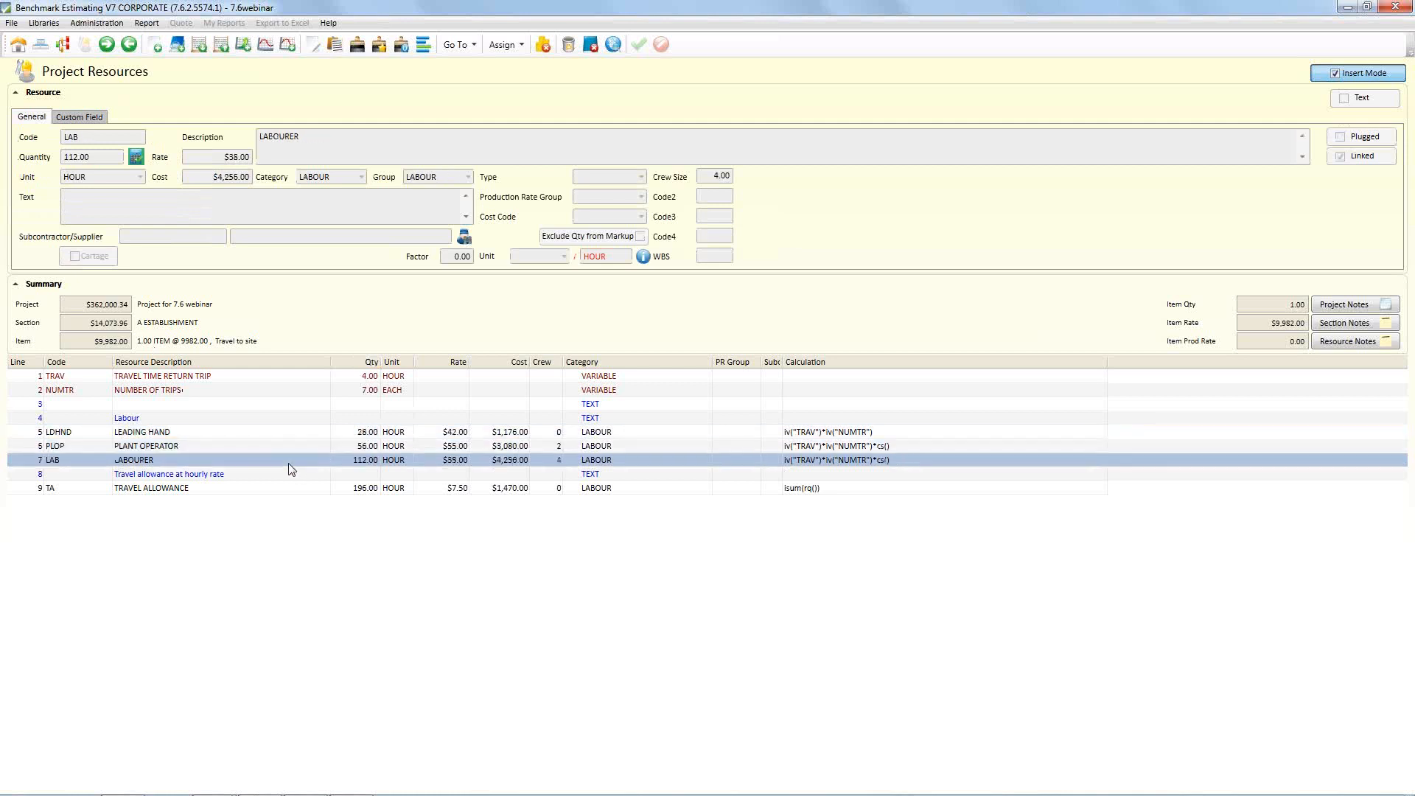
click(363, 447)
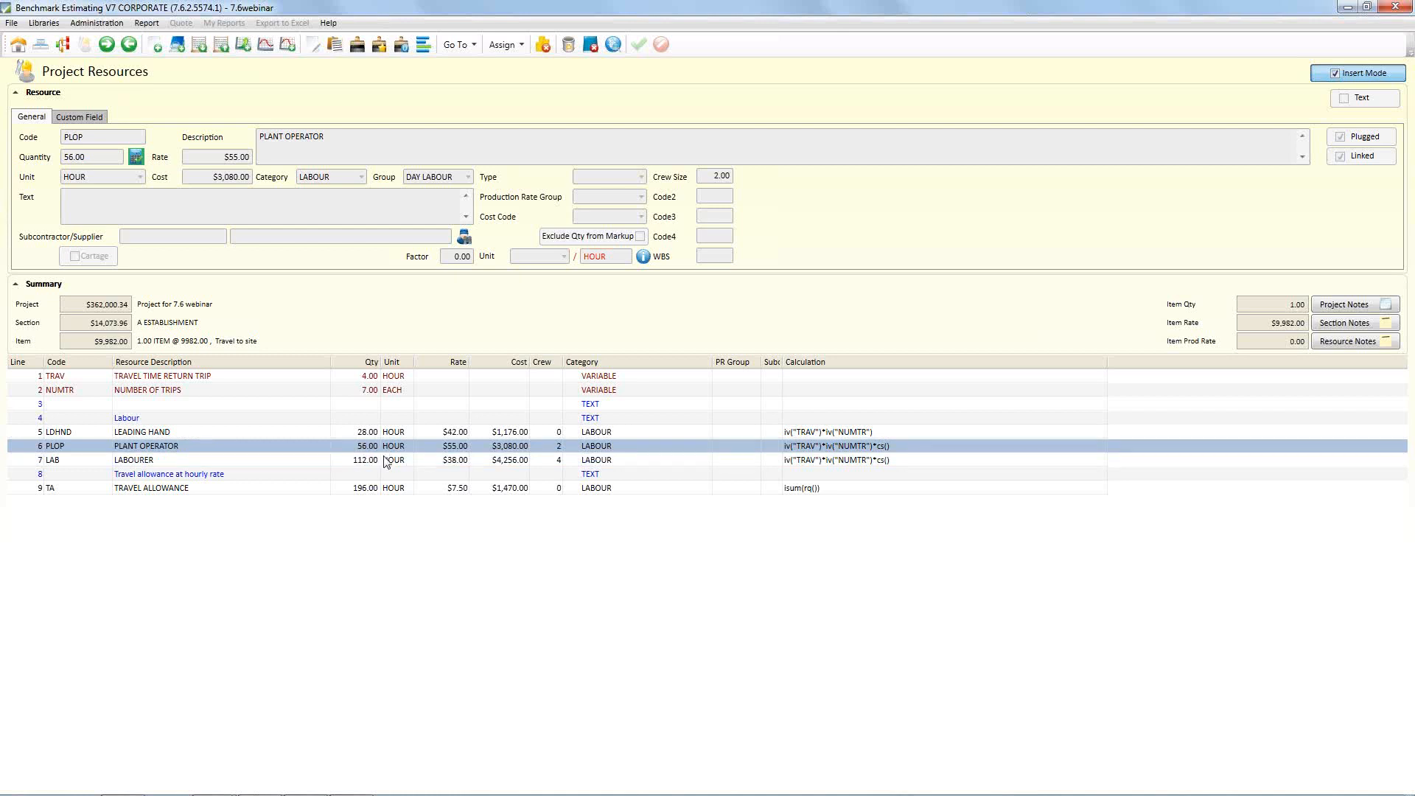
click(137, 158)
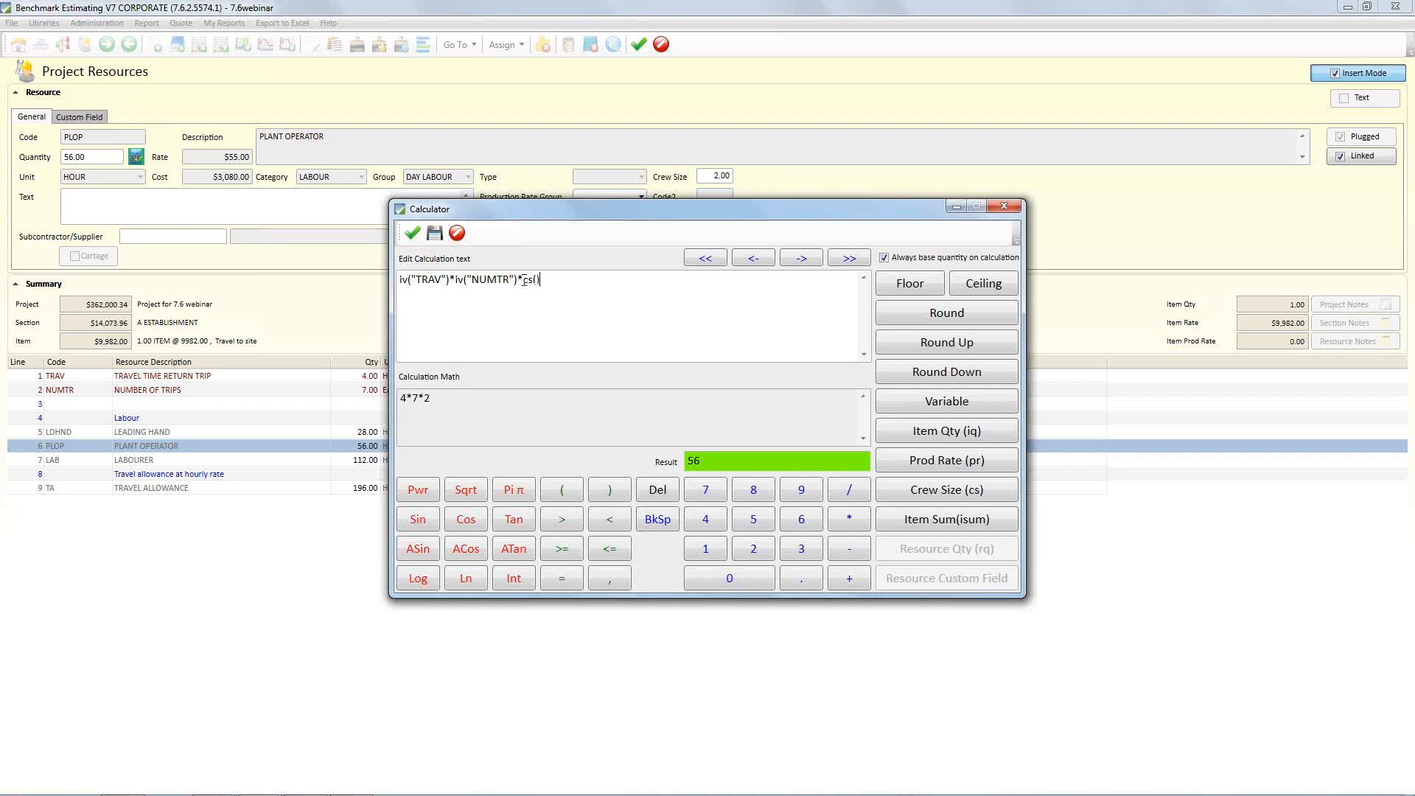
click(457, 234)
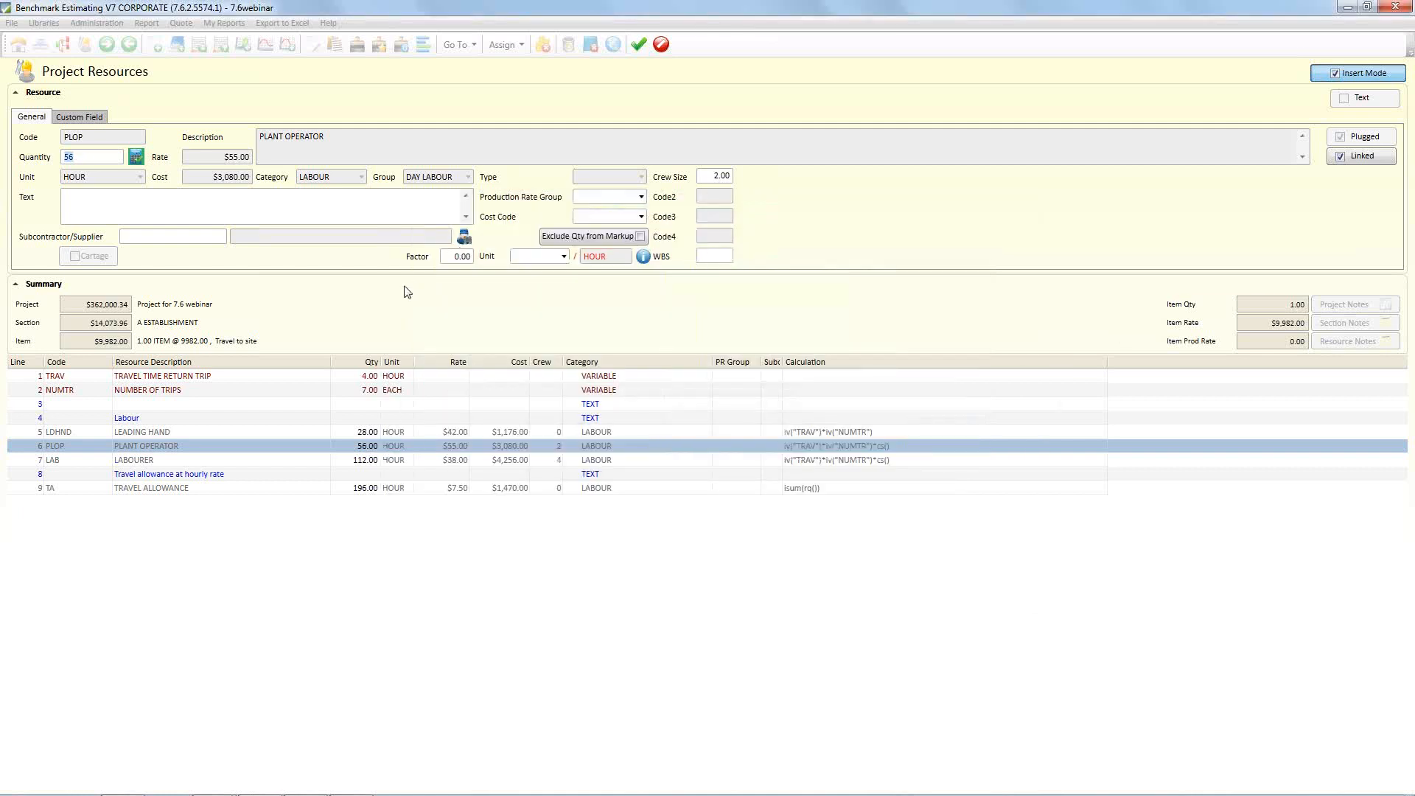
click(396, 450)
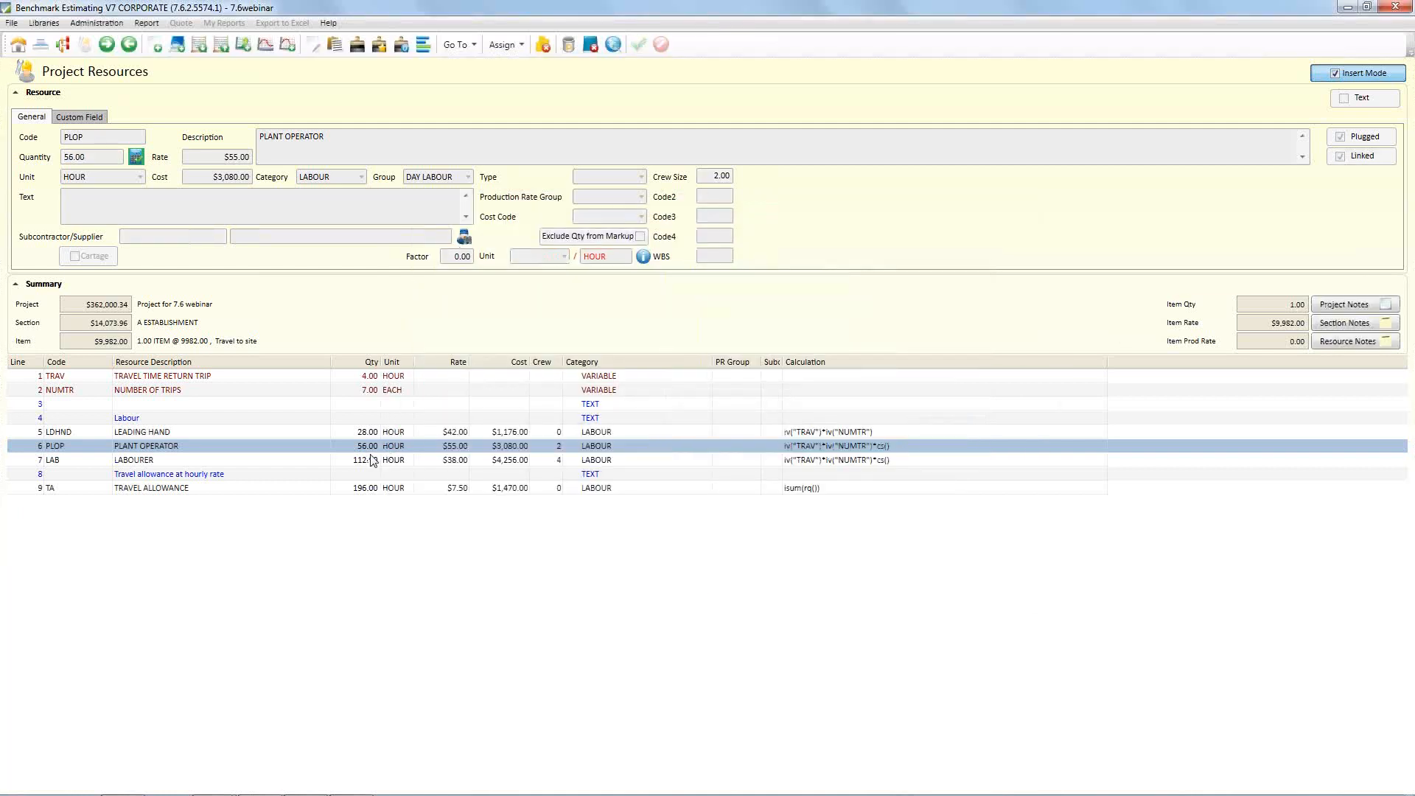
Narrow the Category and Resource Description columns to bring the calculations closer to the PLANT OPERATOR and TRAVEL ALLOWANCE quantities
click(310, 490)
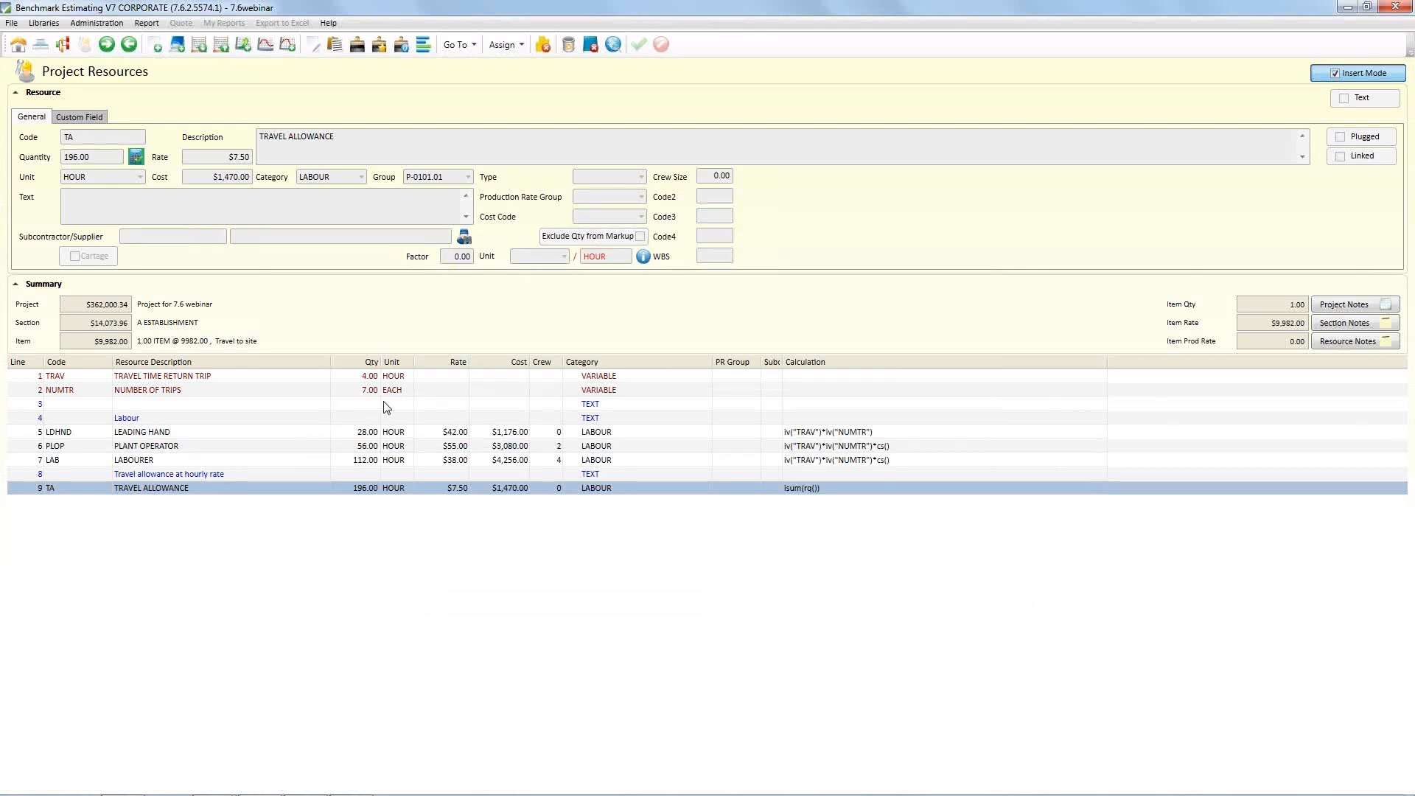
click(373, 447)
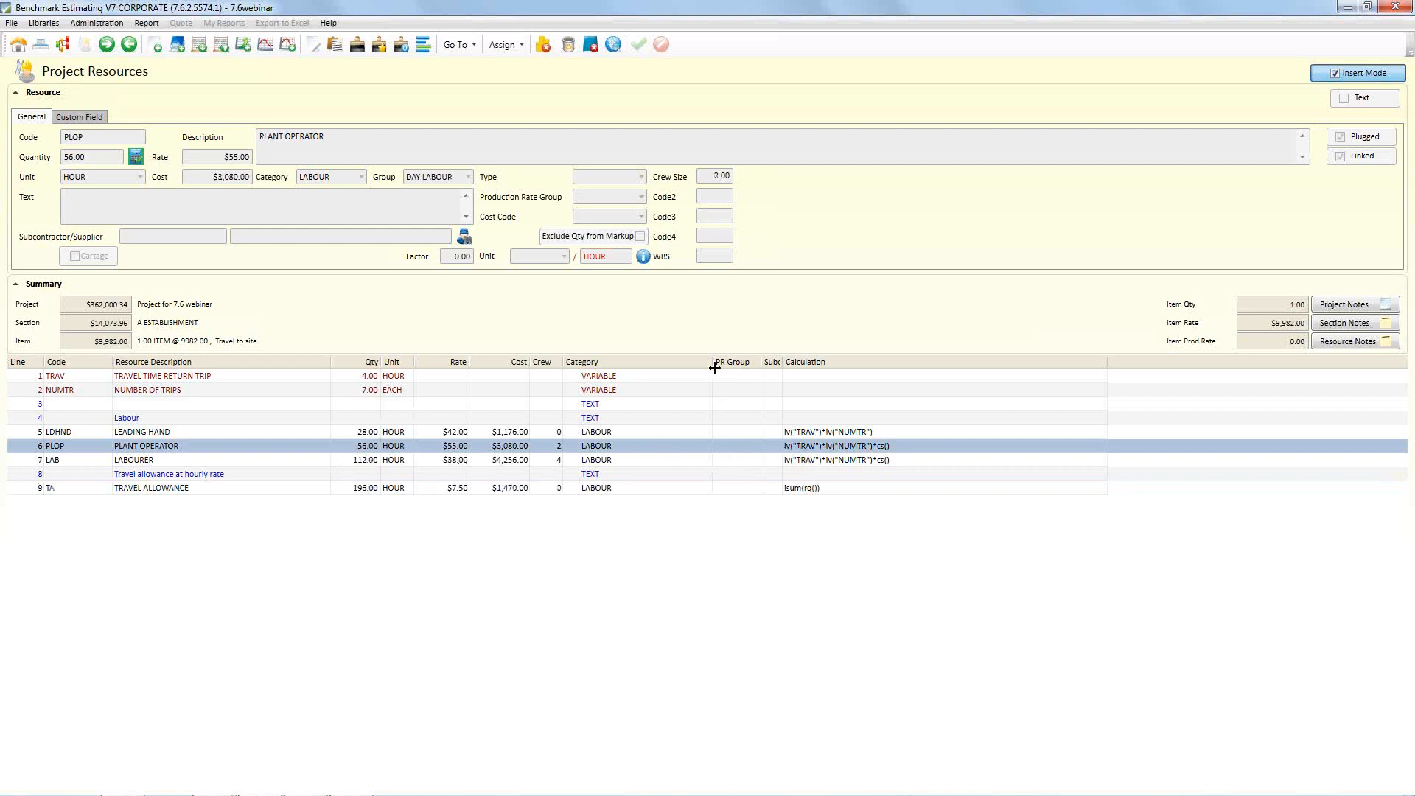
drag(713, 362, 647, 362)
drag(331, 362, 256, 362)
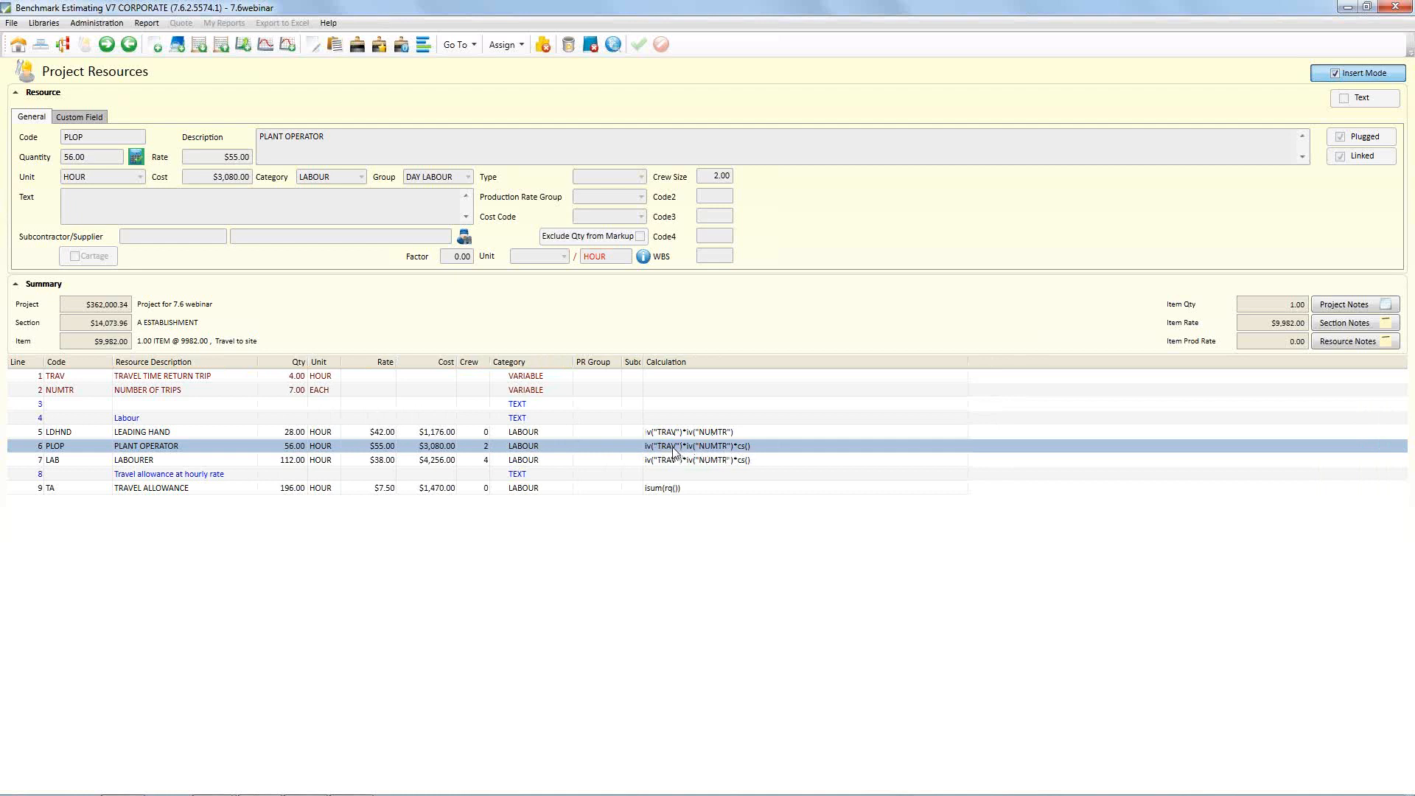
Examine how the travel time and number of trips variables feed the PLANT OPERATOR quantity calculation
click(298, 377)
click(300, 389)
click(298, 377)
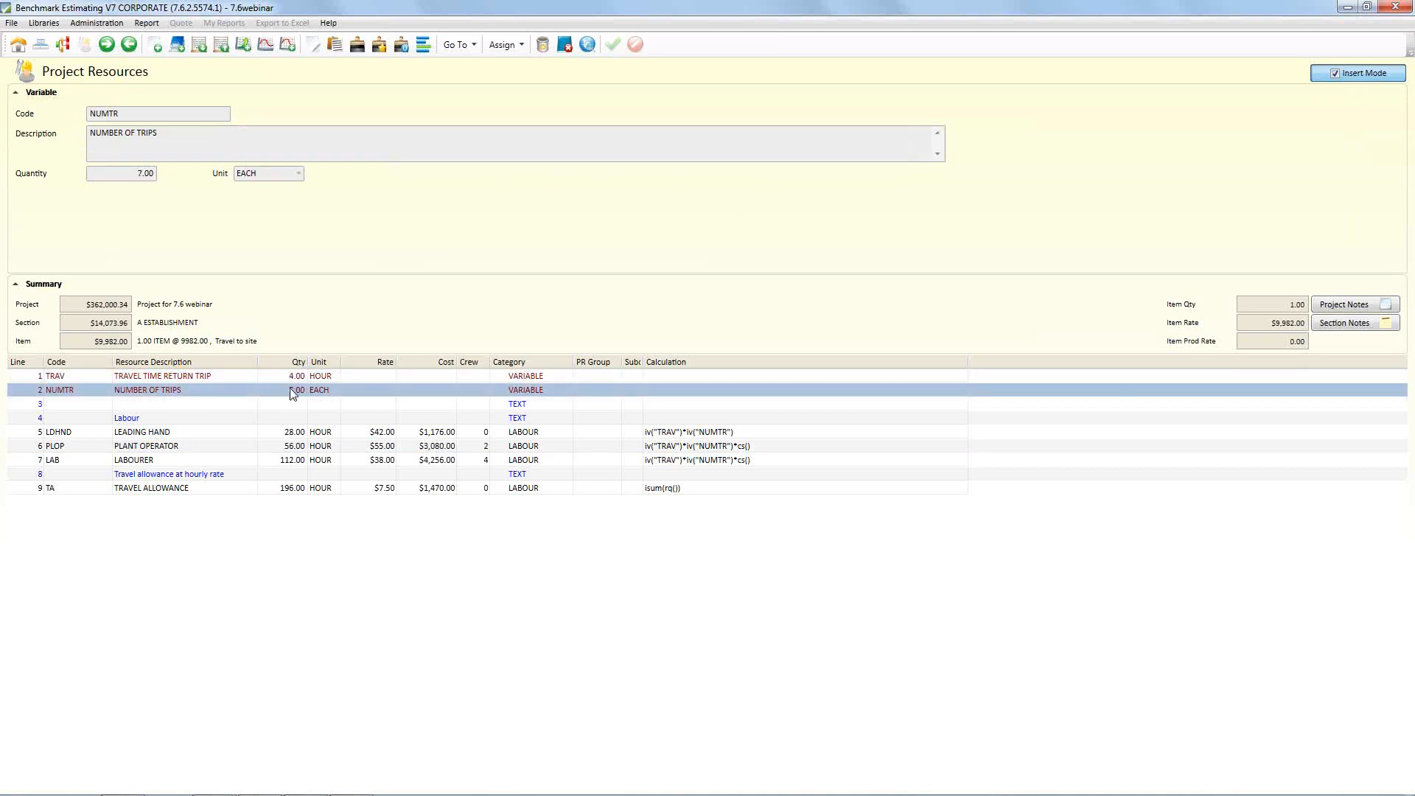
click(233, 446)
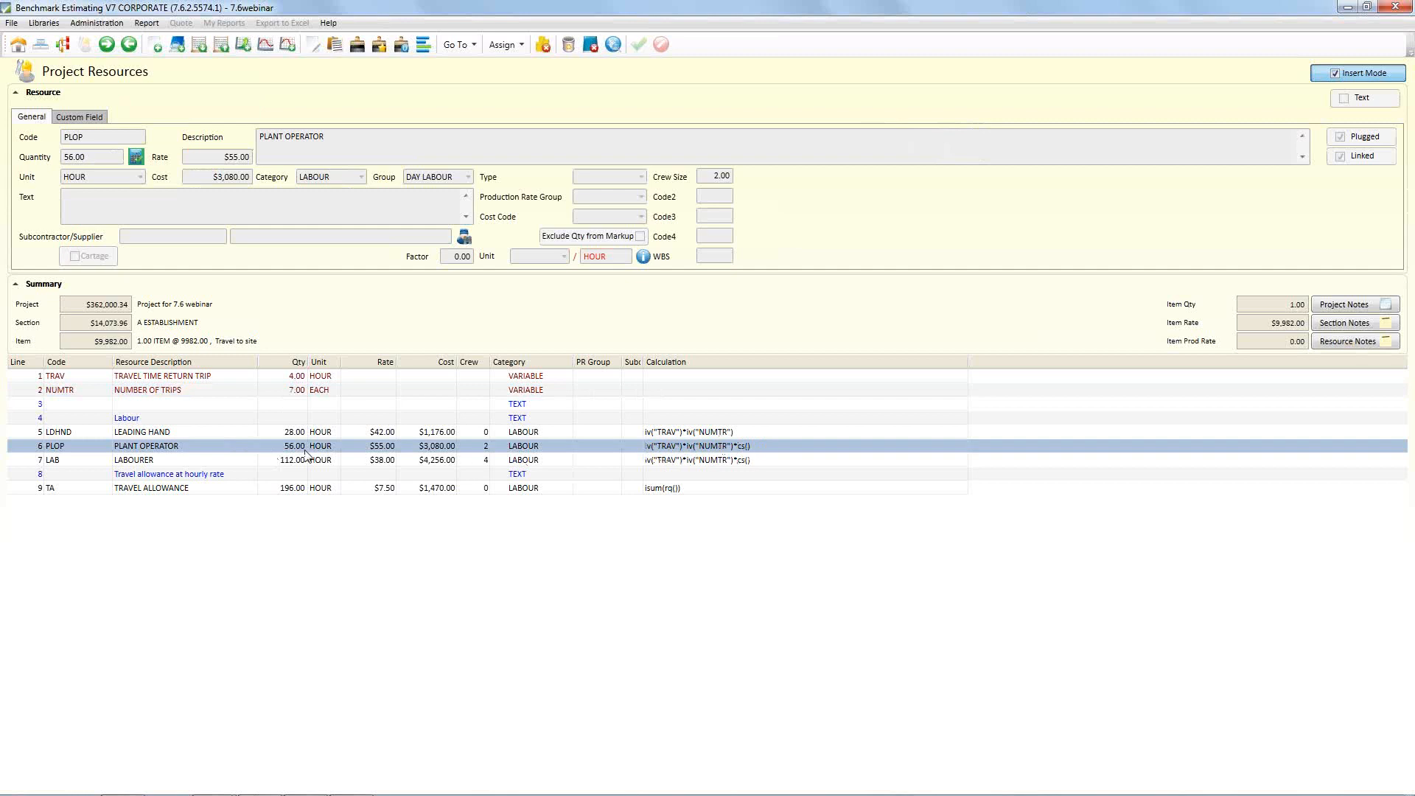
click(295, 377)
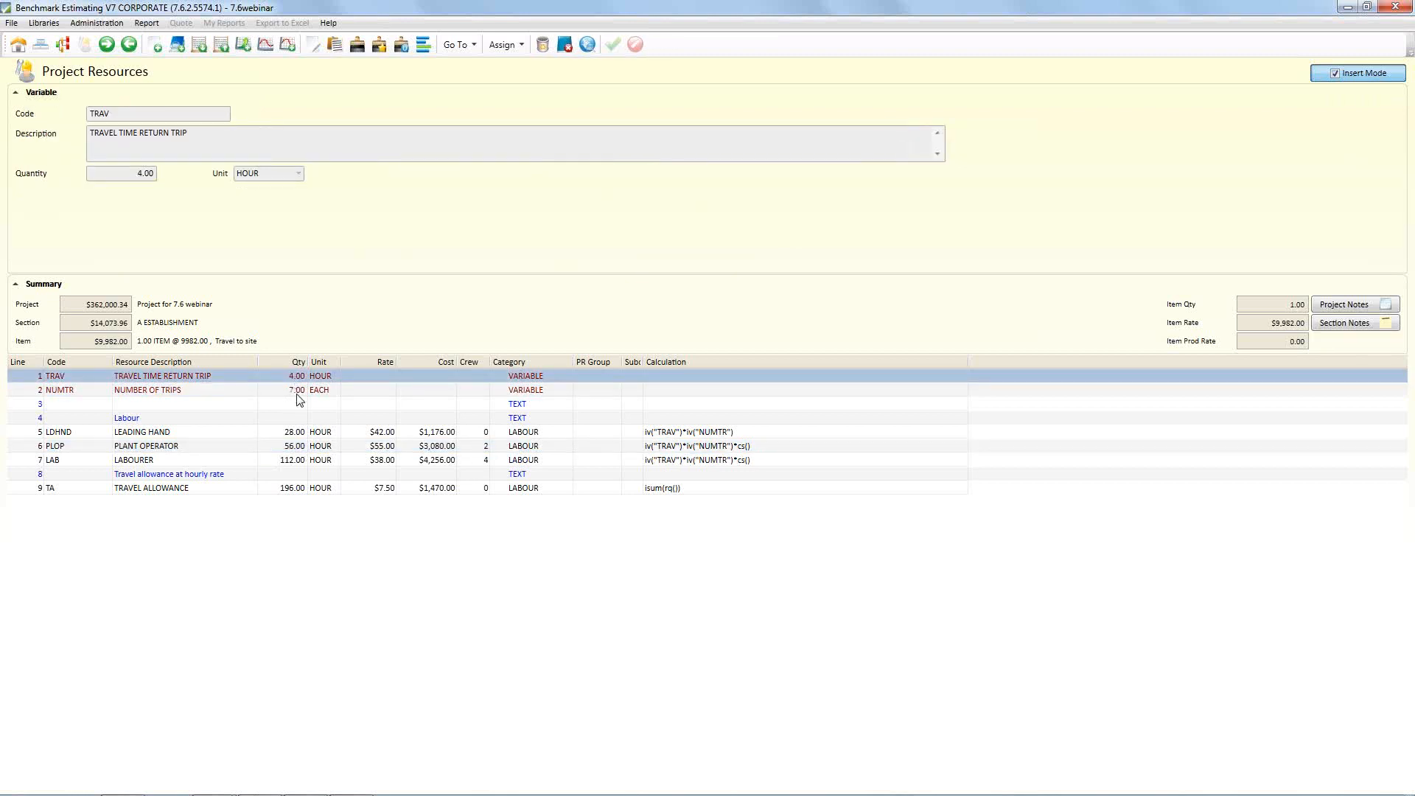
click(298, 393)
click(302, 448)
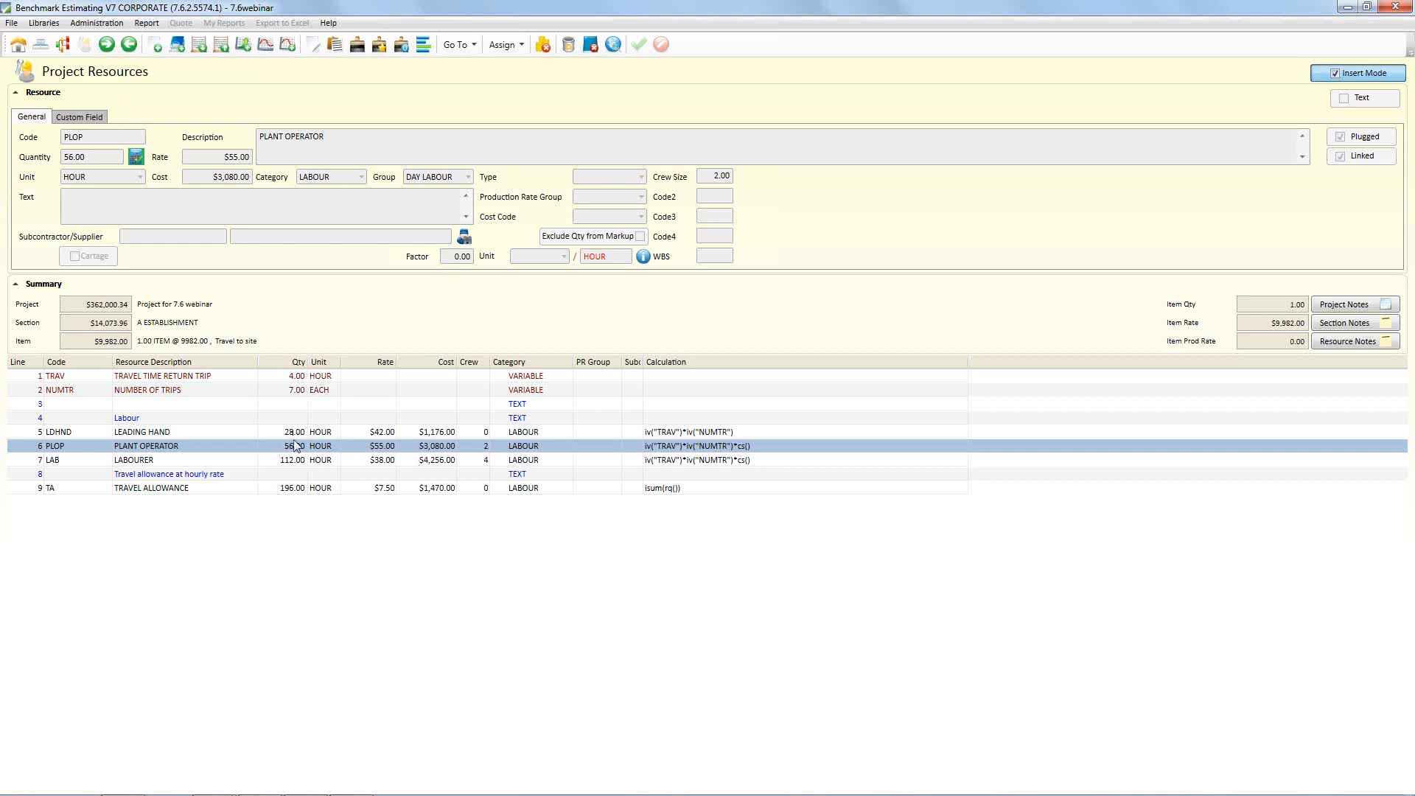
Examine the TRAVEL ALLOWANCE resource's isum(rq()) calculation against the leading hand, plant operator and labourer quantities
click(278, 492)
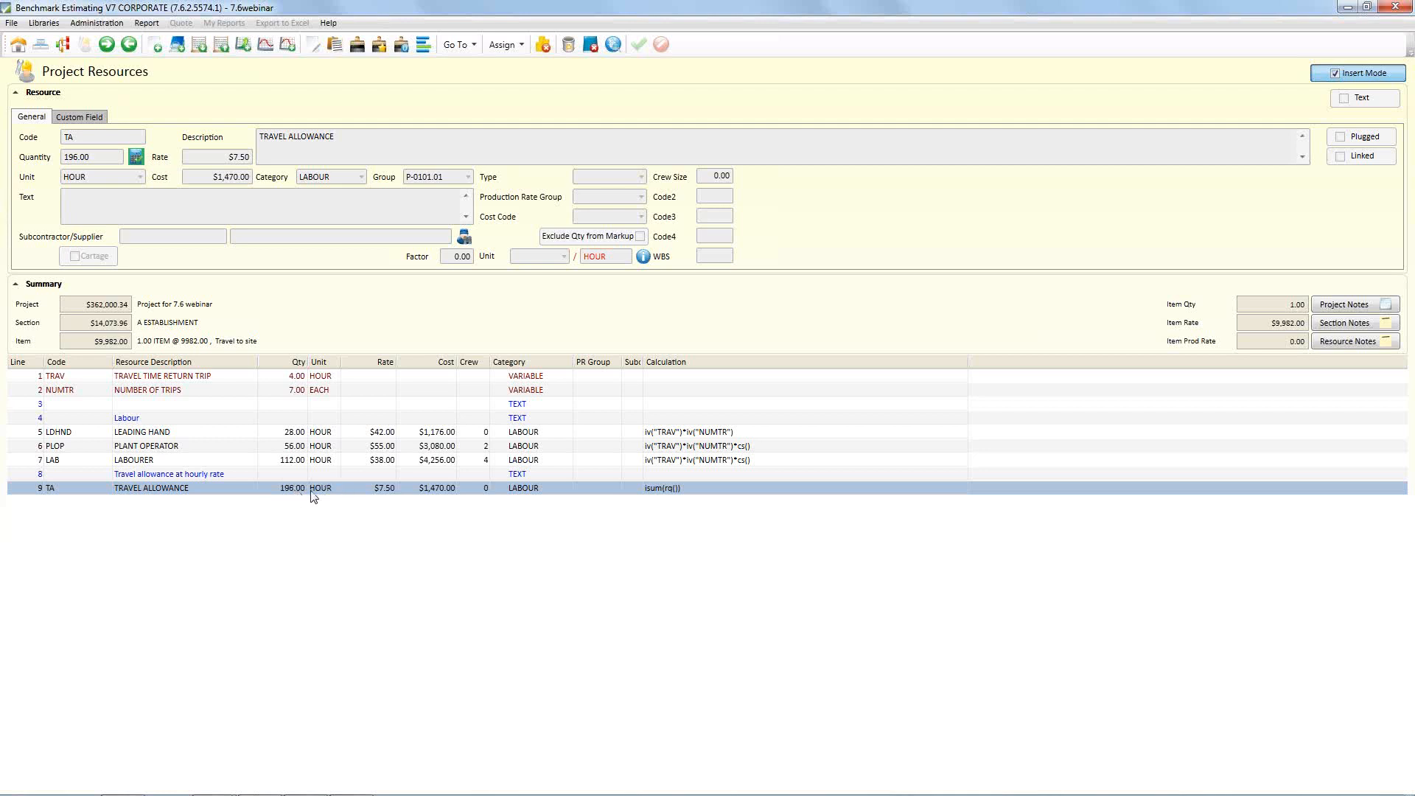
click(298, 433)
click(297, 446)
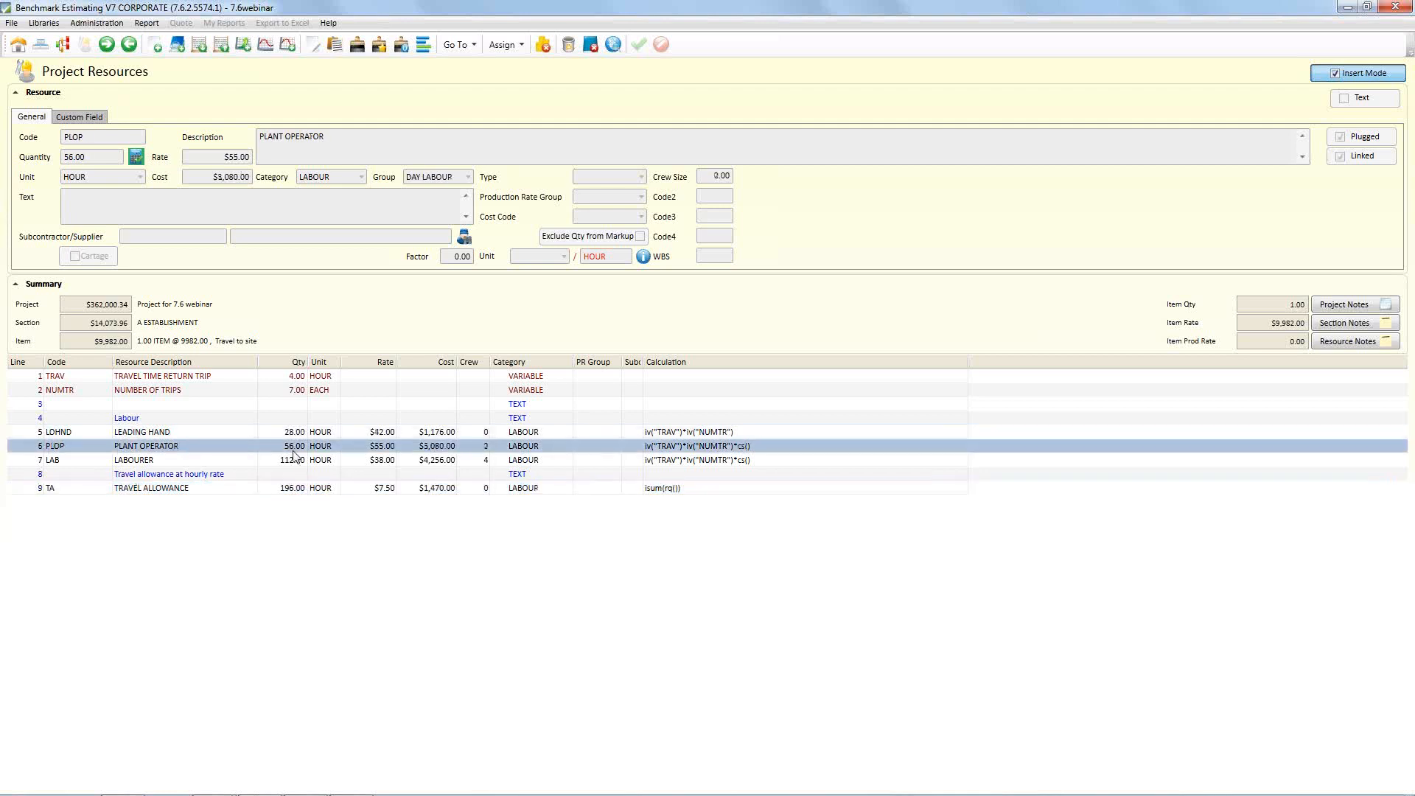
click(298, 460)
click(296, 489)
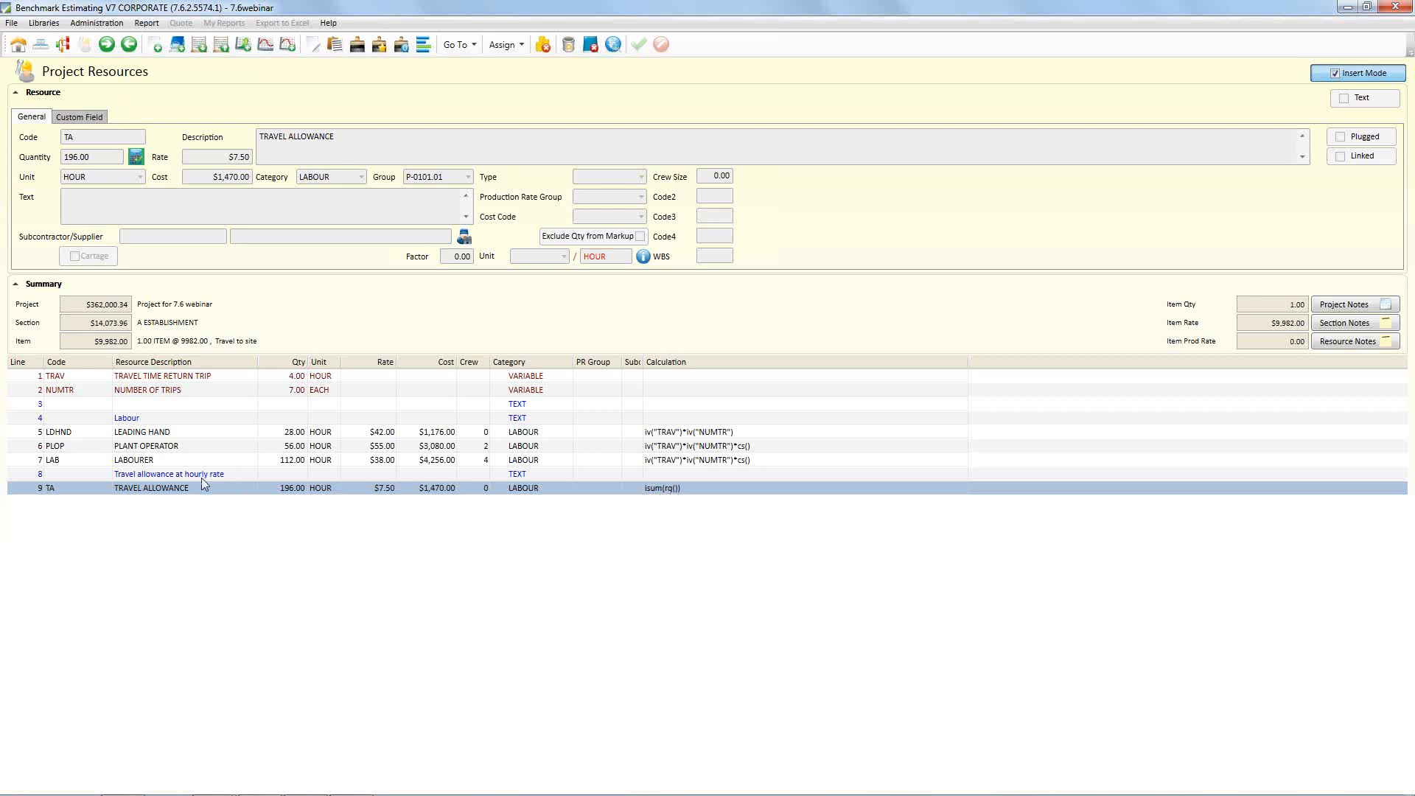
click(296, 435)
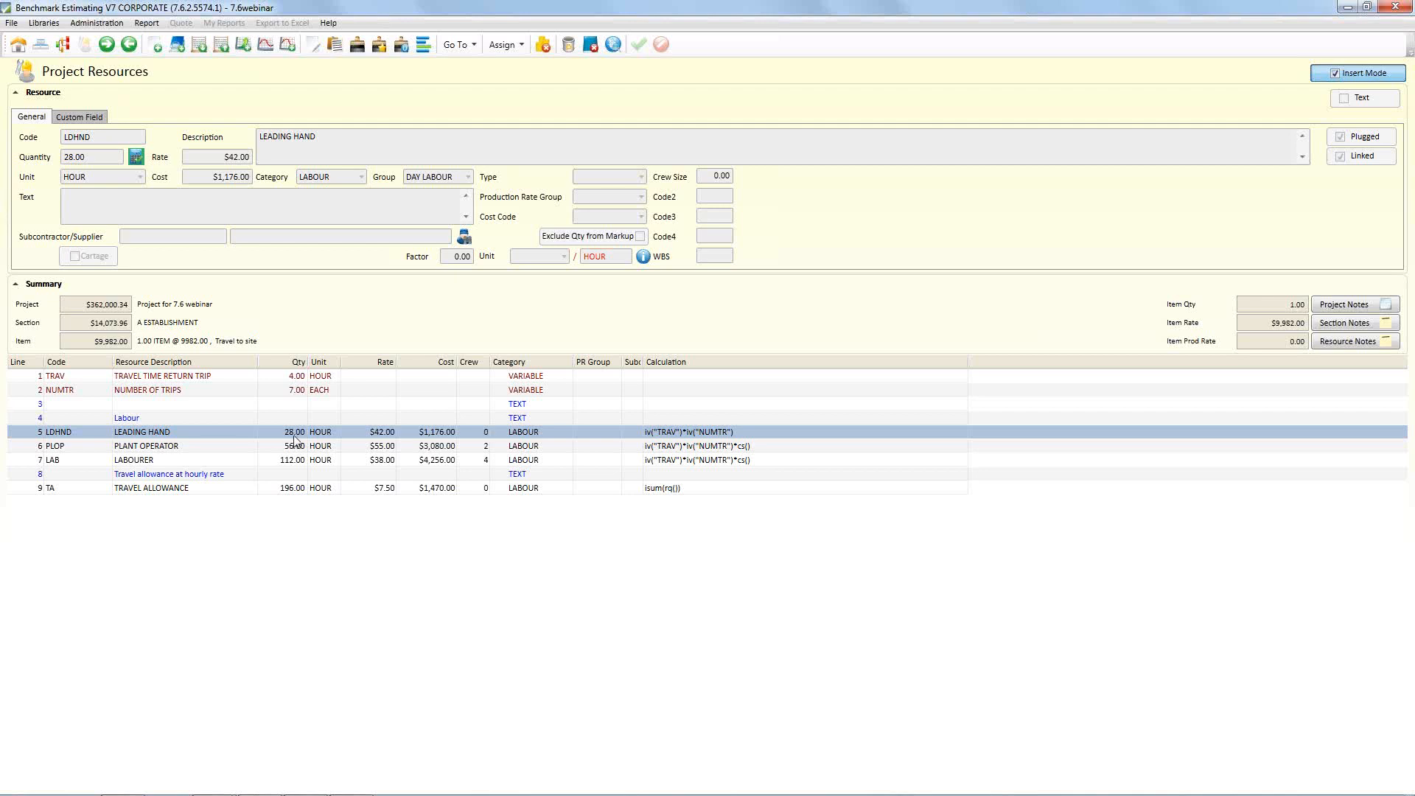
Compare the PLANT OPERATOR, LABOURER and TRAVEL ALLOWANCE quantities in the resource list
click(294, 448)
click(294, 462)
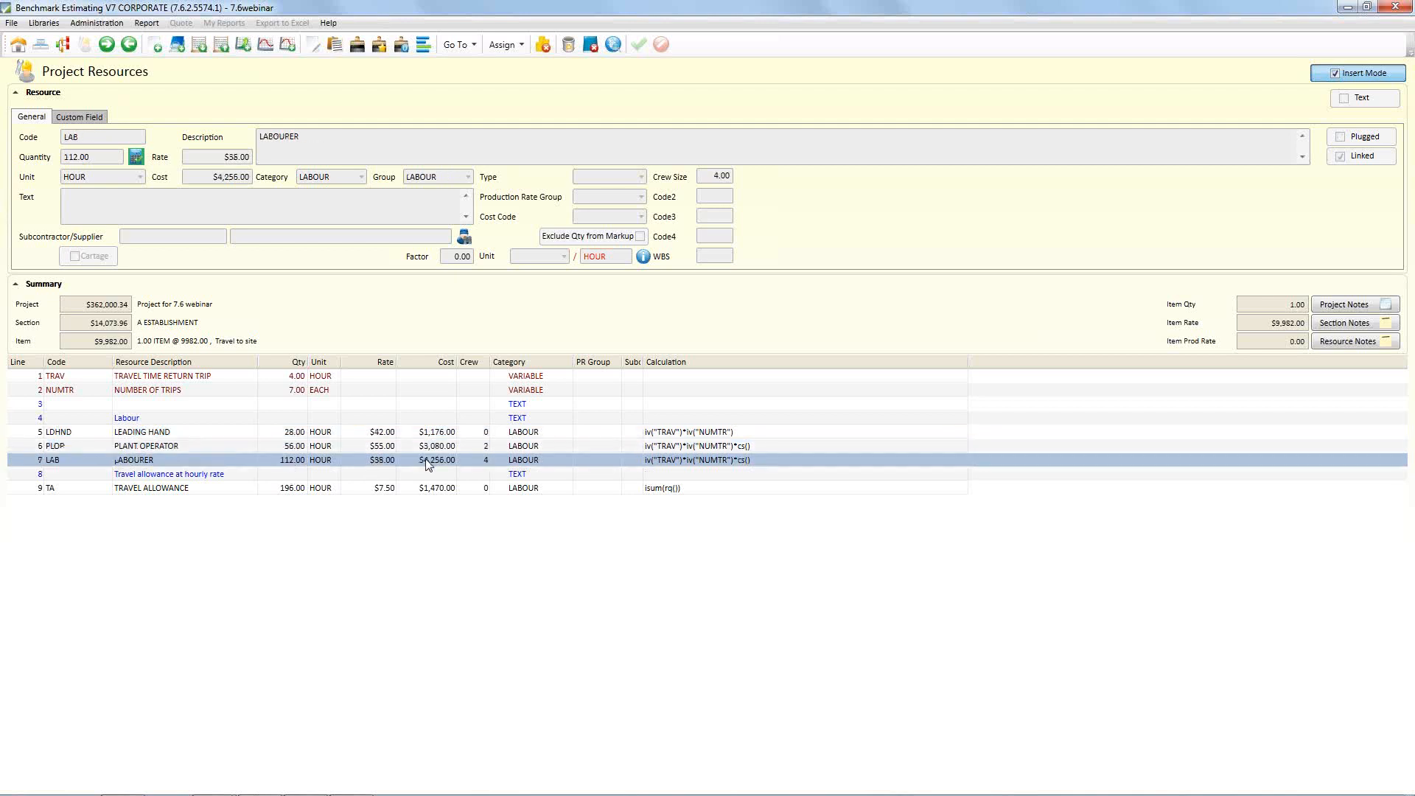
click(301, 490)
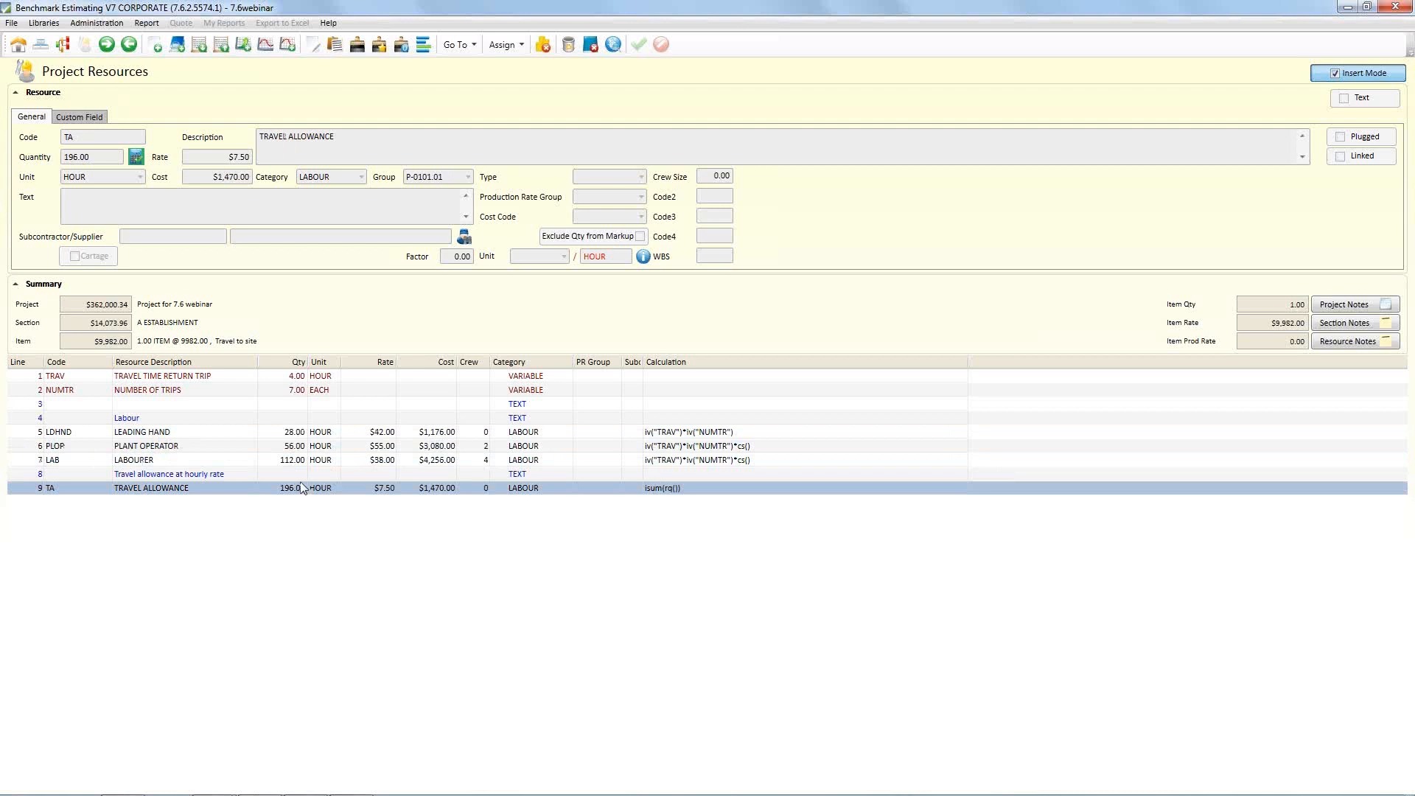
Set the NUMBER OF TRIPS variable to 4 and check the recalculated TRAVEL ALLOWANCE resource
click(300, 392)
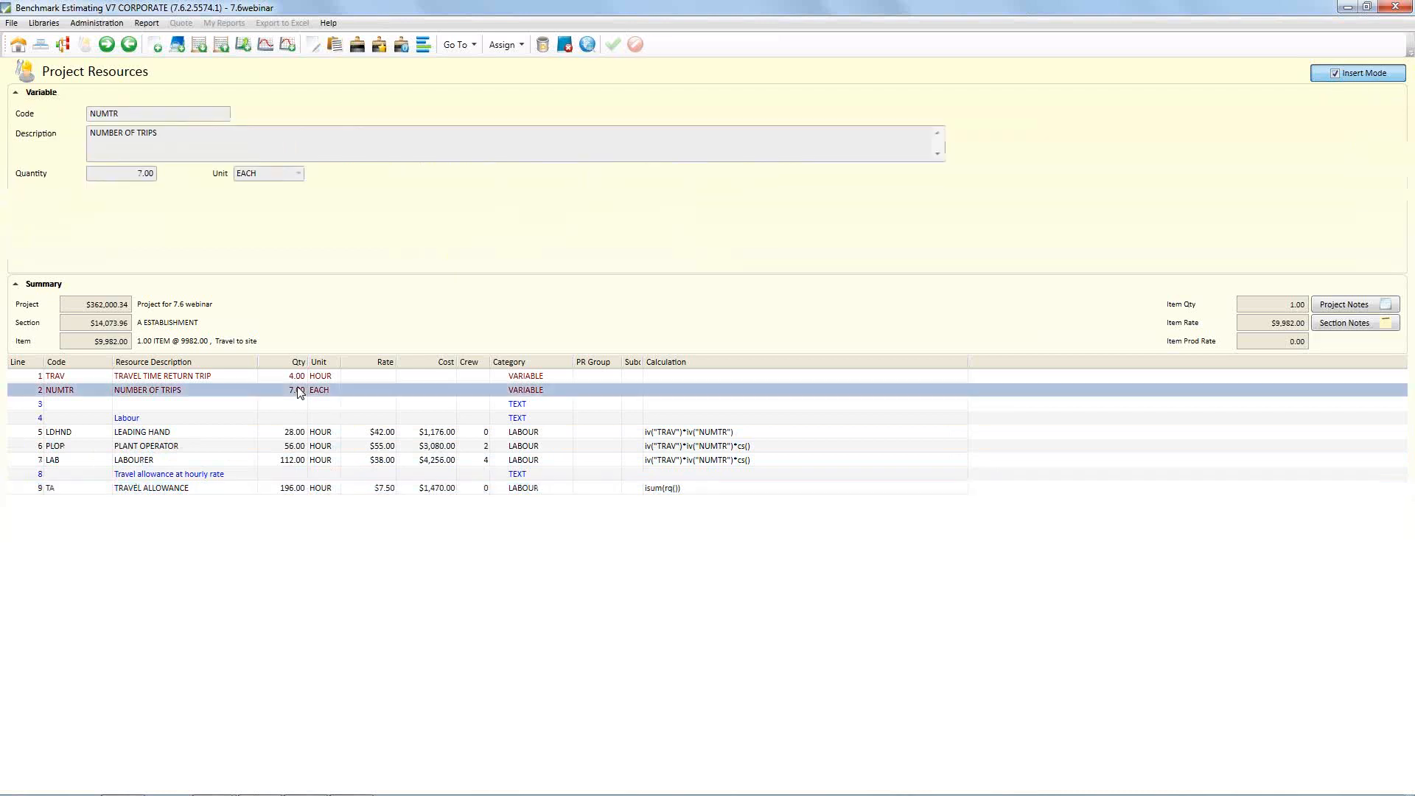
click(298, 375)
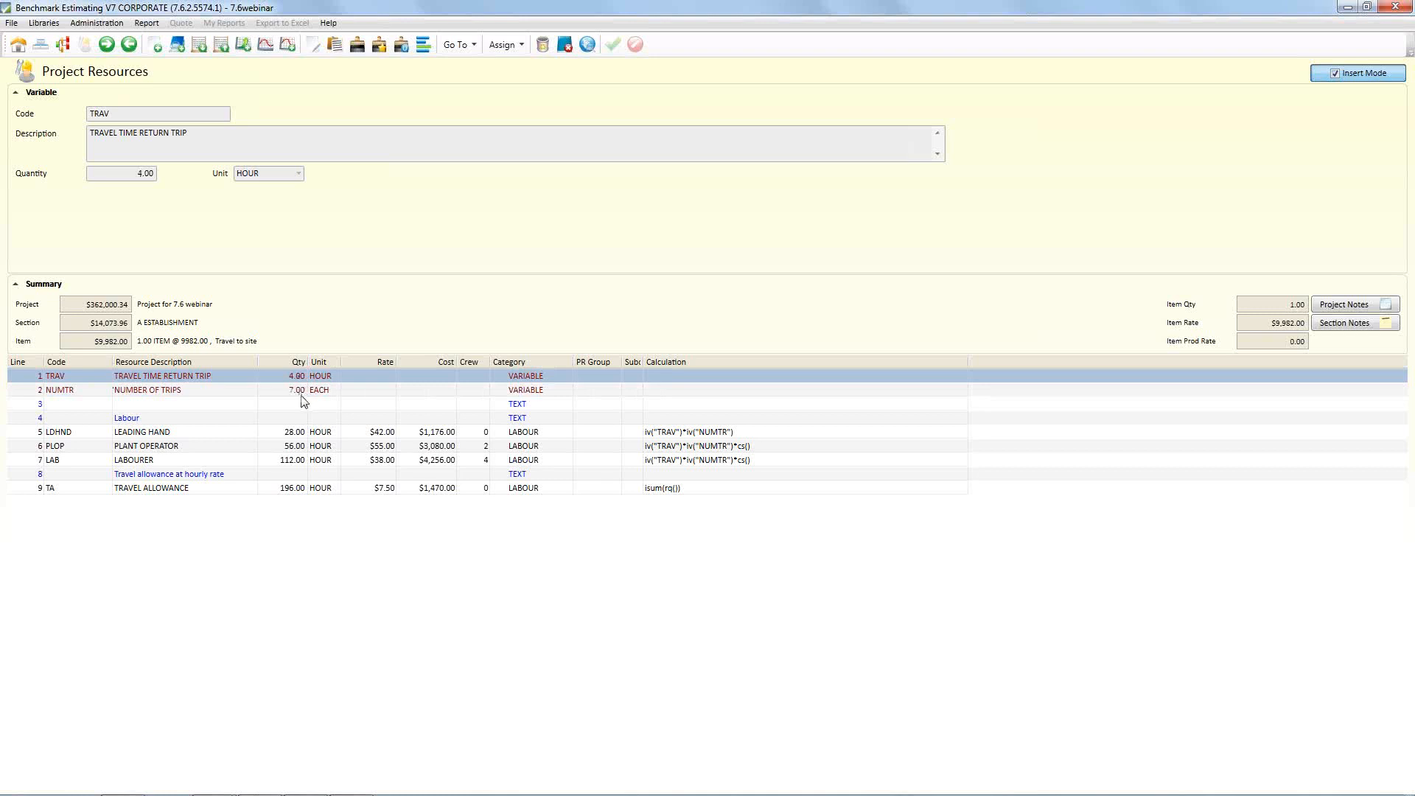
click(299, 390)
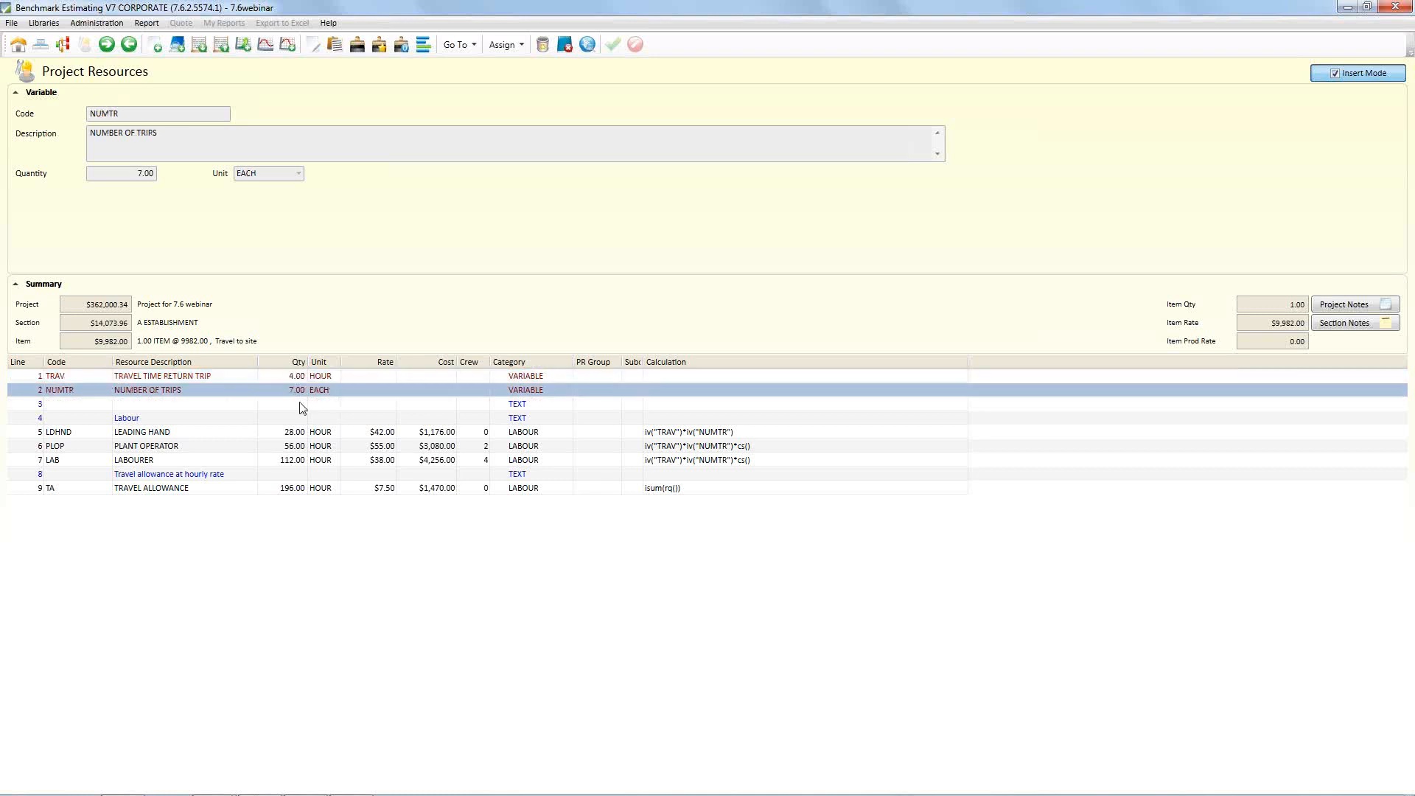
double_click(300, 395)
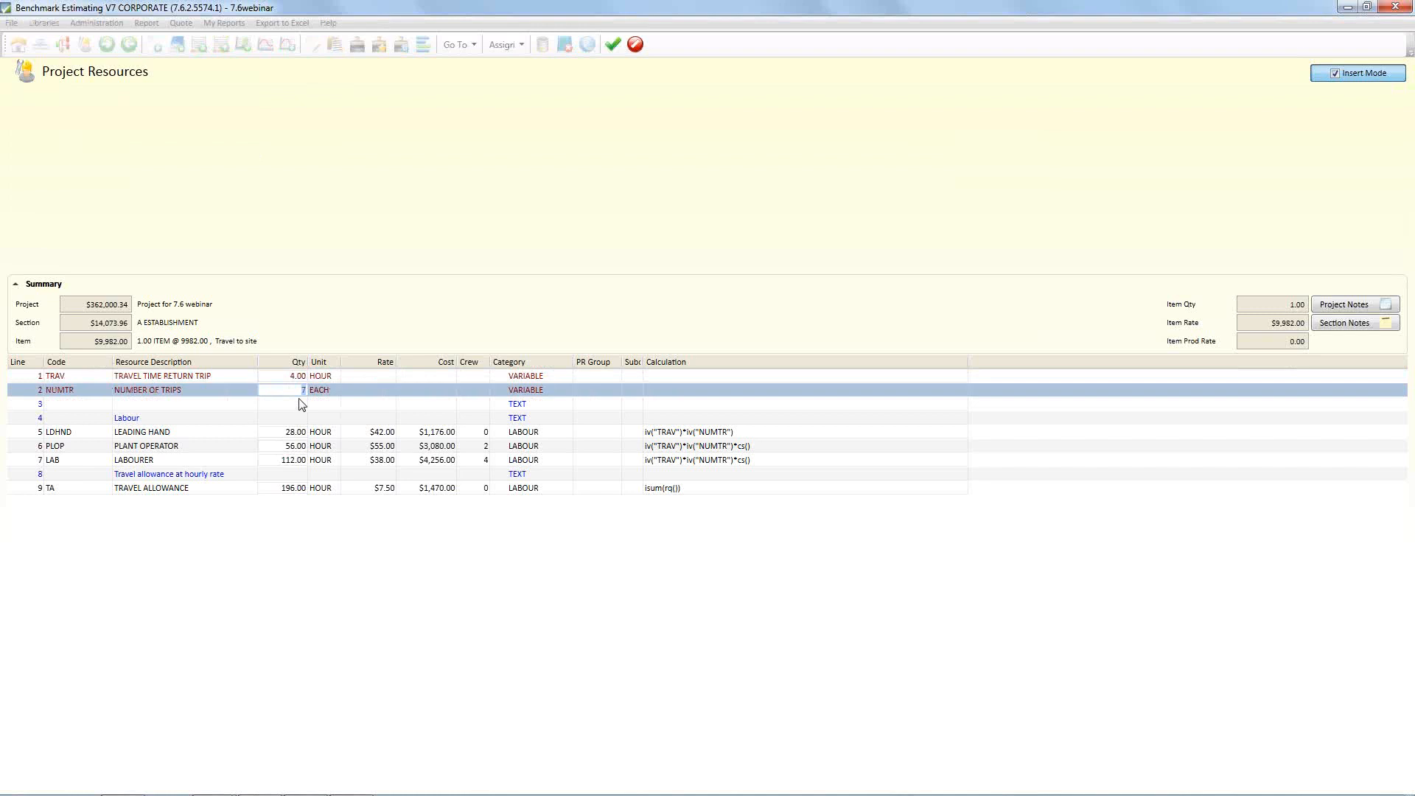
text(4)
key(BackSpace)
text(2)
key(Return)
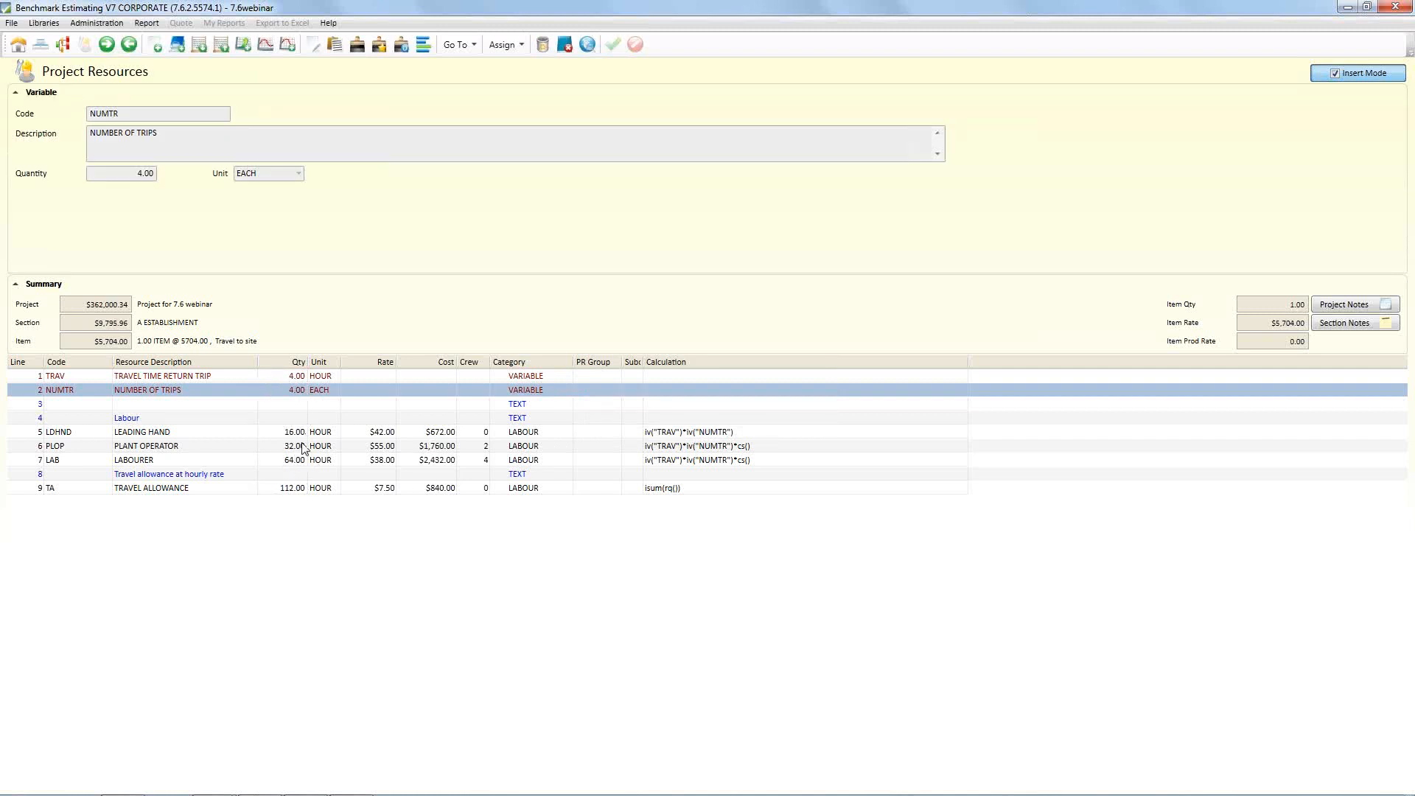
click(654, 489)
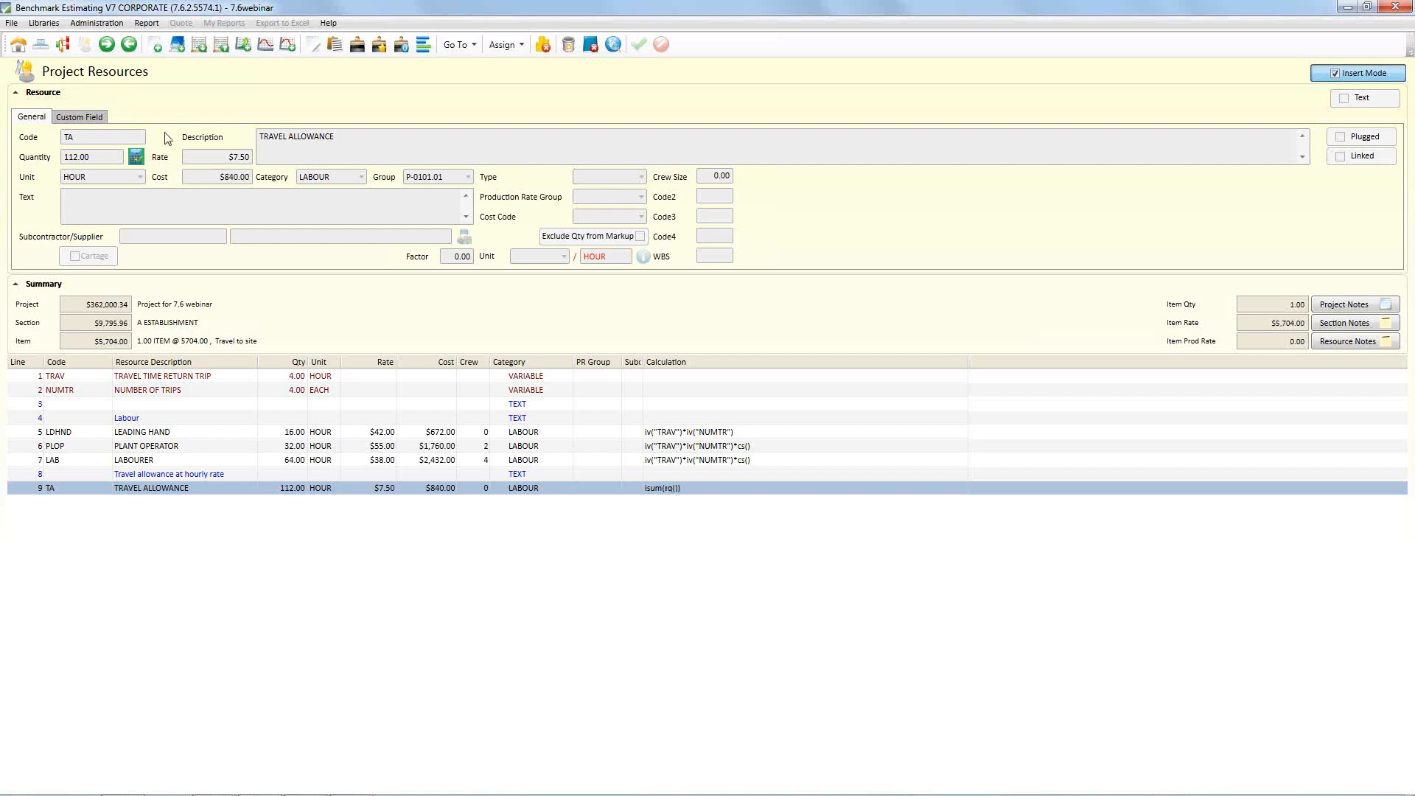
Open the resources of the "Supply and erect steel structure" item in section F STRUCTURES
click(43, 47)
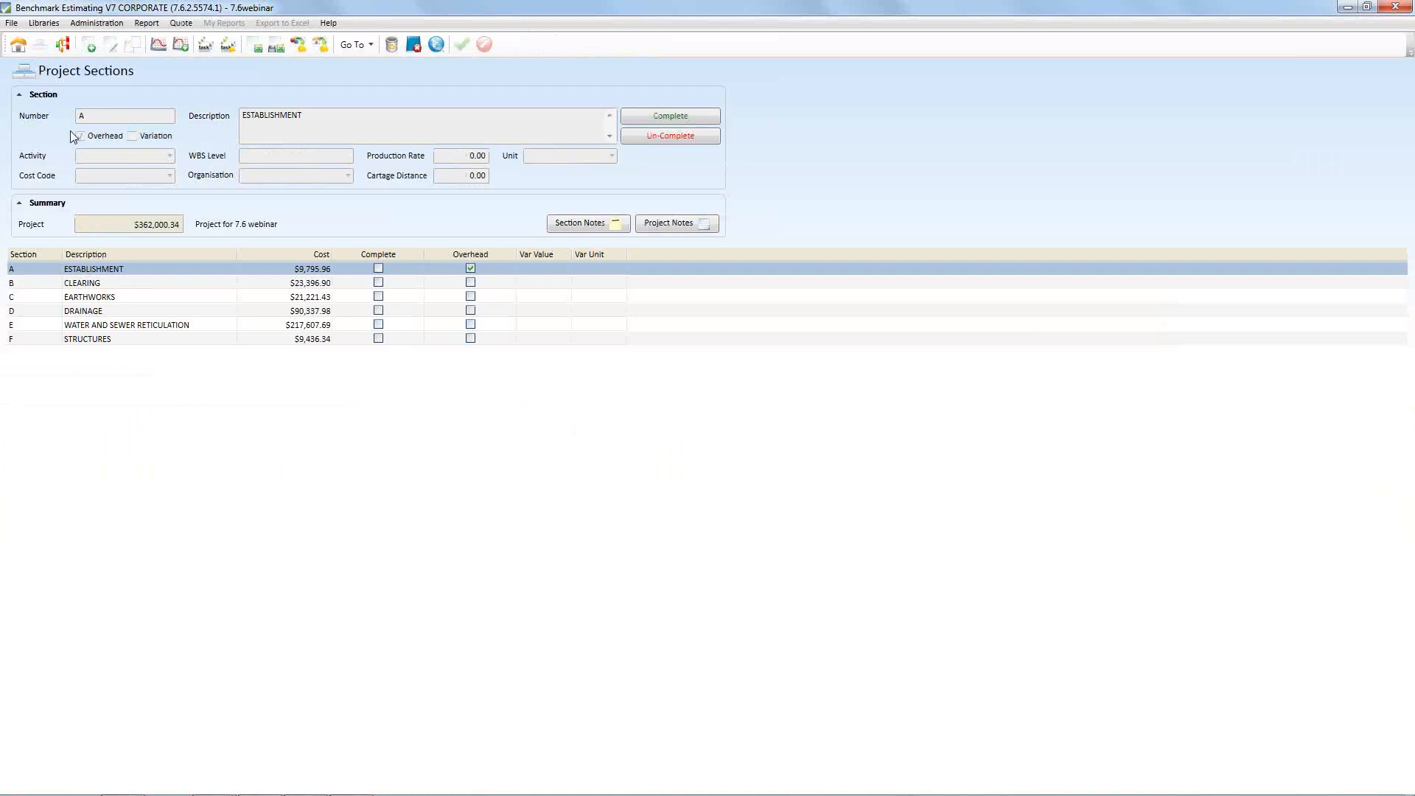
click(110, 340)
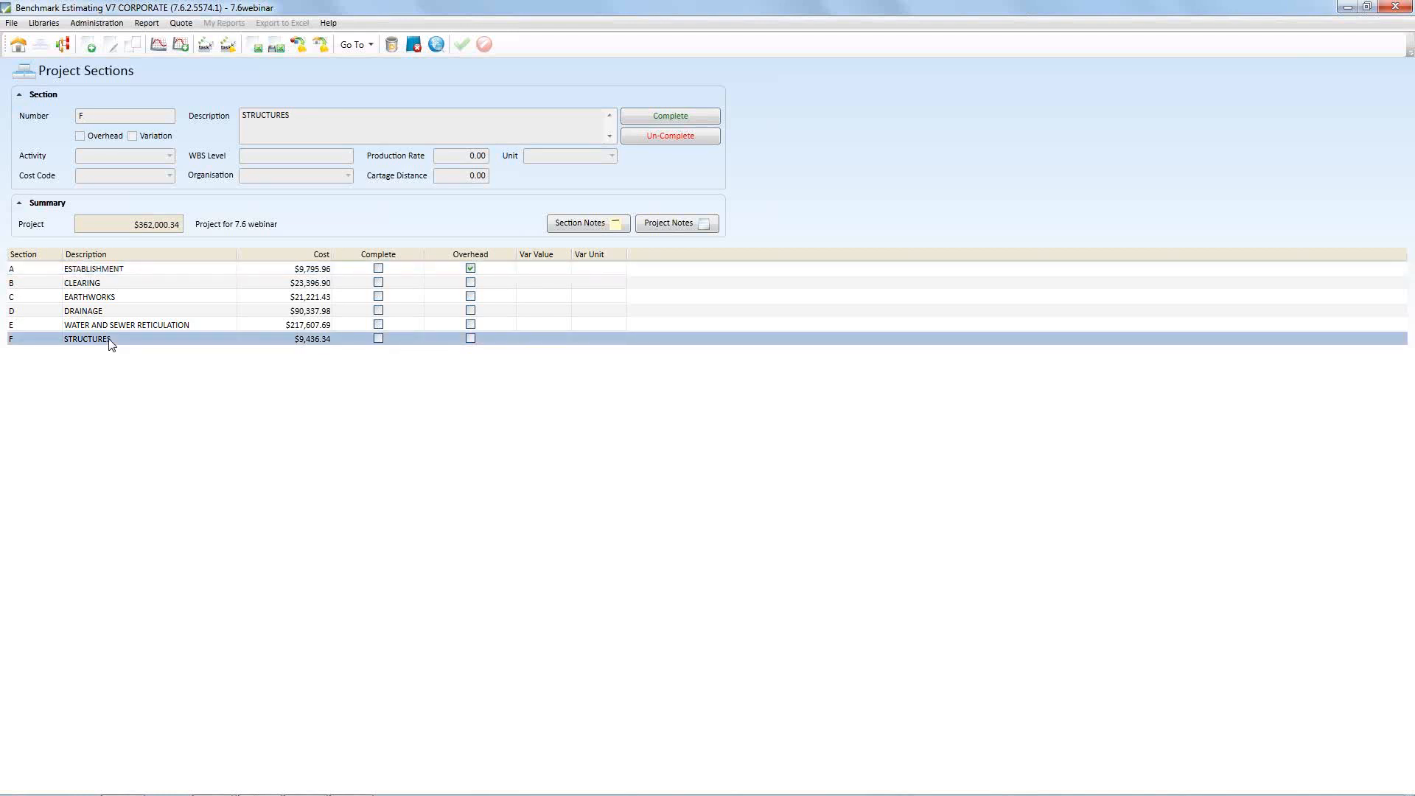
double_click(109, 339)
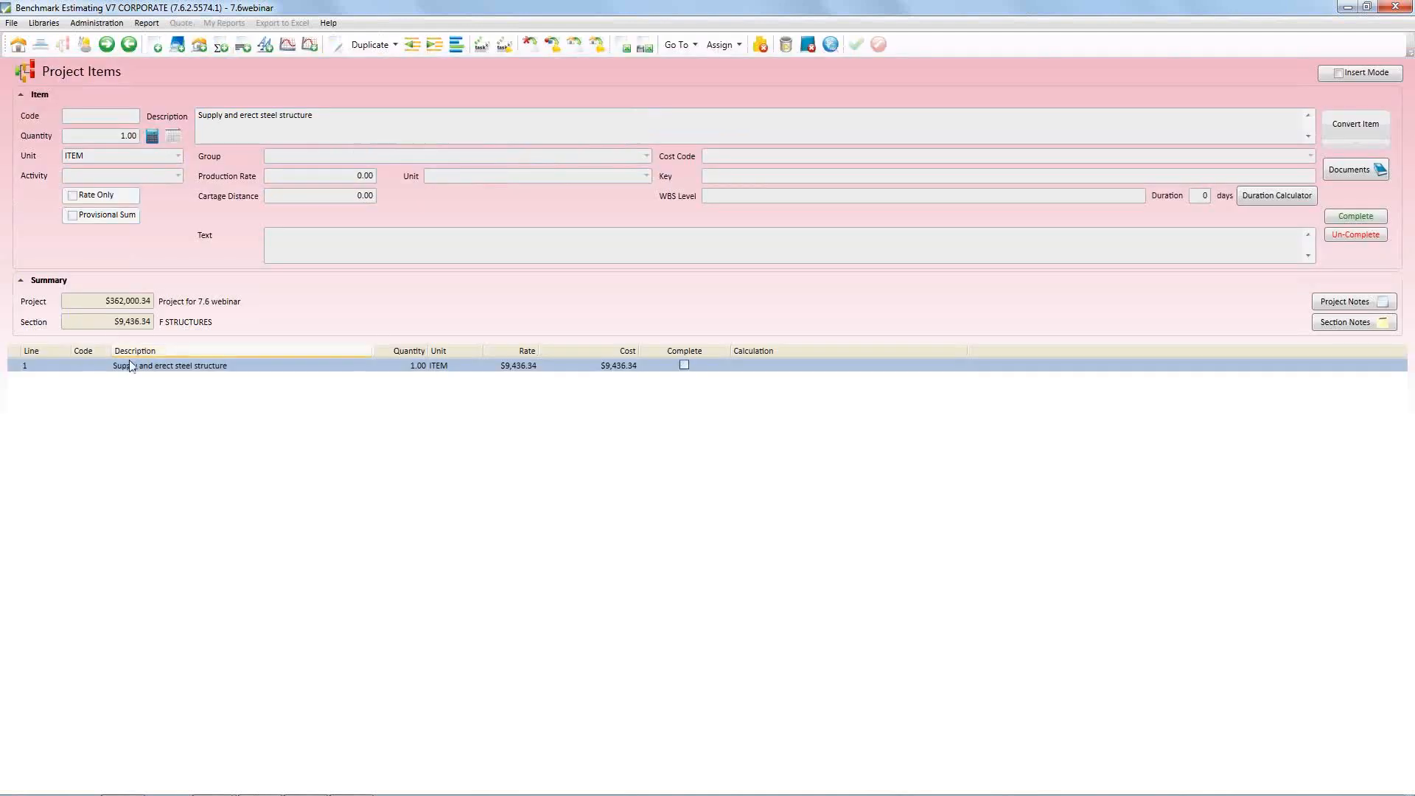
double_click(184, 367)
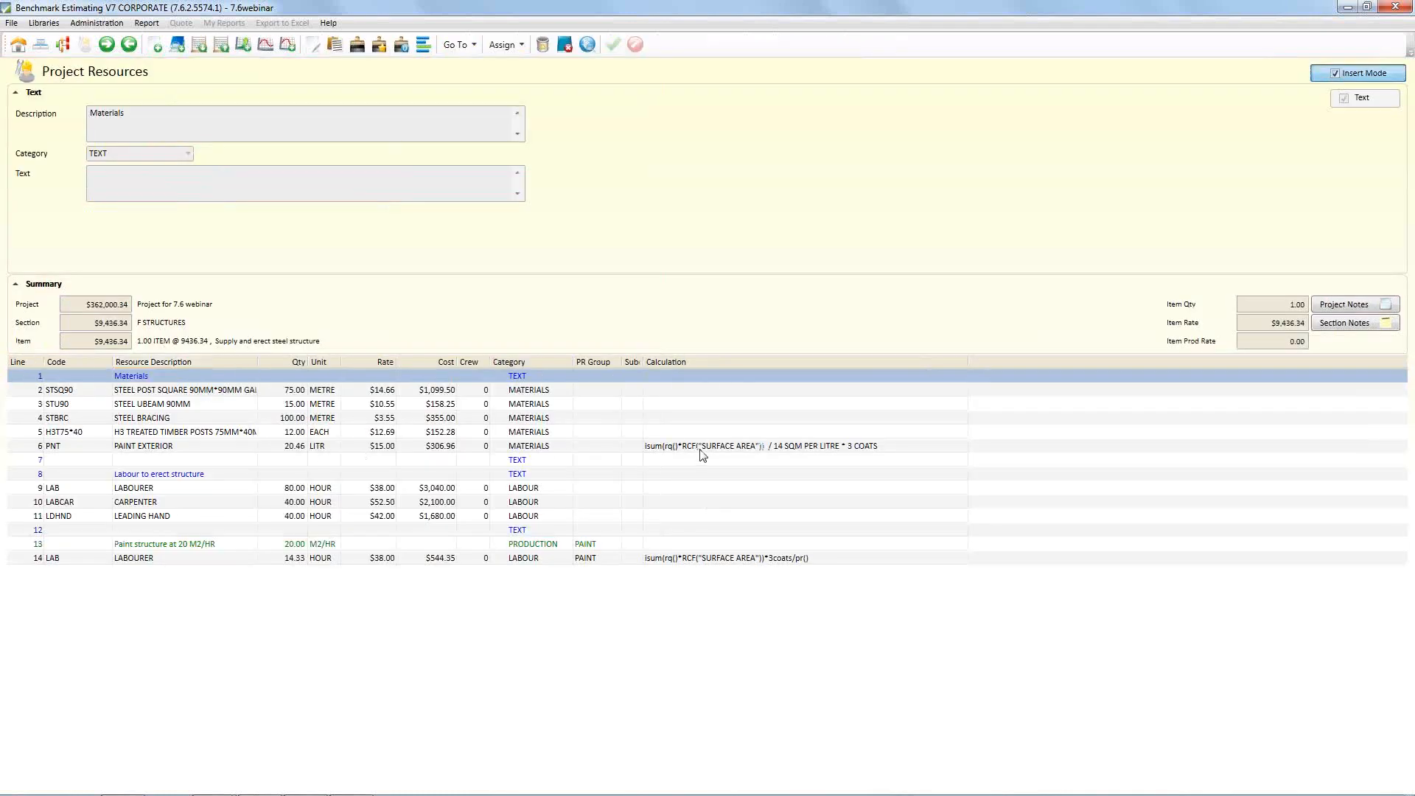
Check the PAINT EXTERIOR calculation and open the quantity formula of the LABOURER in the PAINT production rate group in the calculator
click(701, 449)
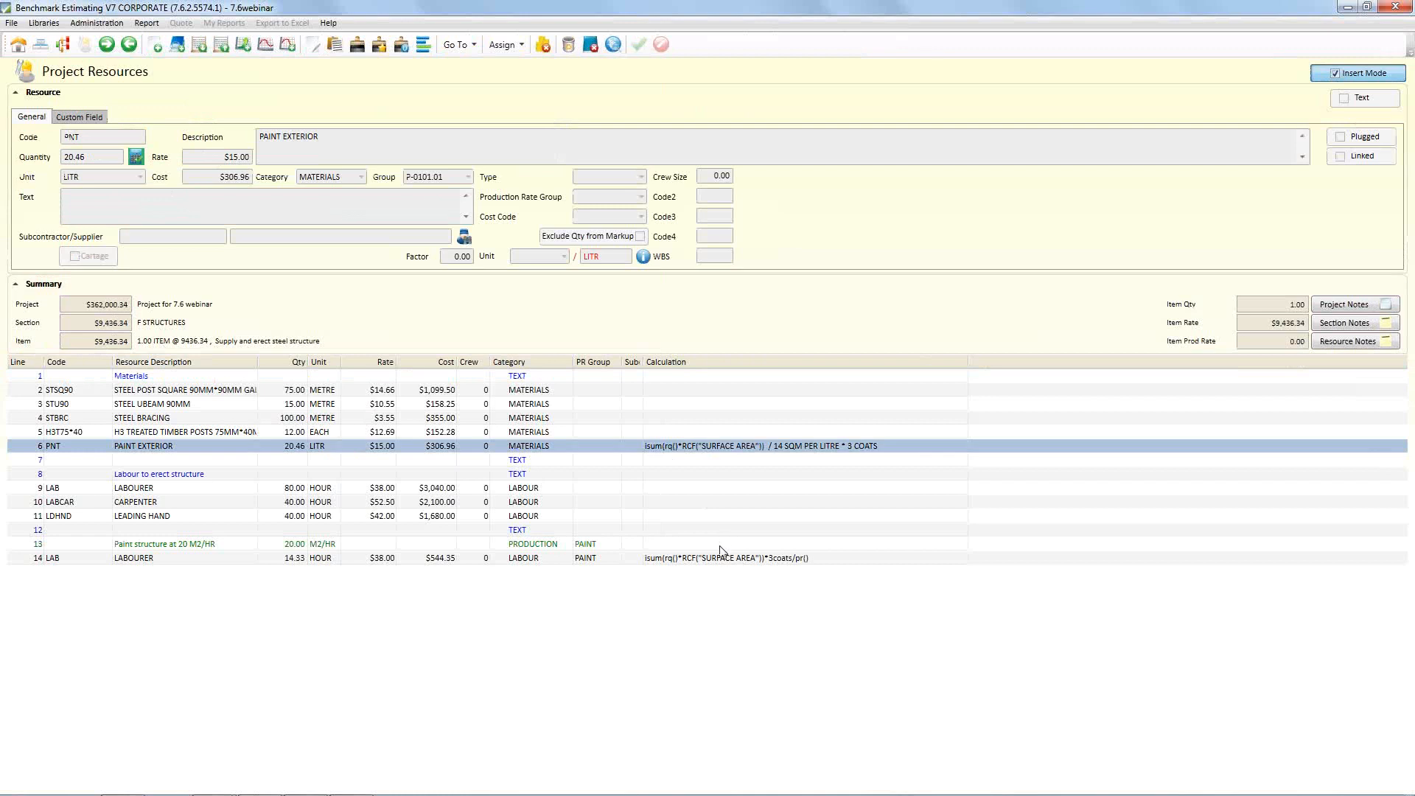
click(728, 564)
click(137, 157)
drag(460, 209, 451, 138)
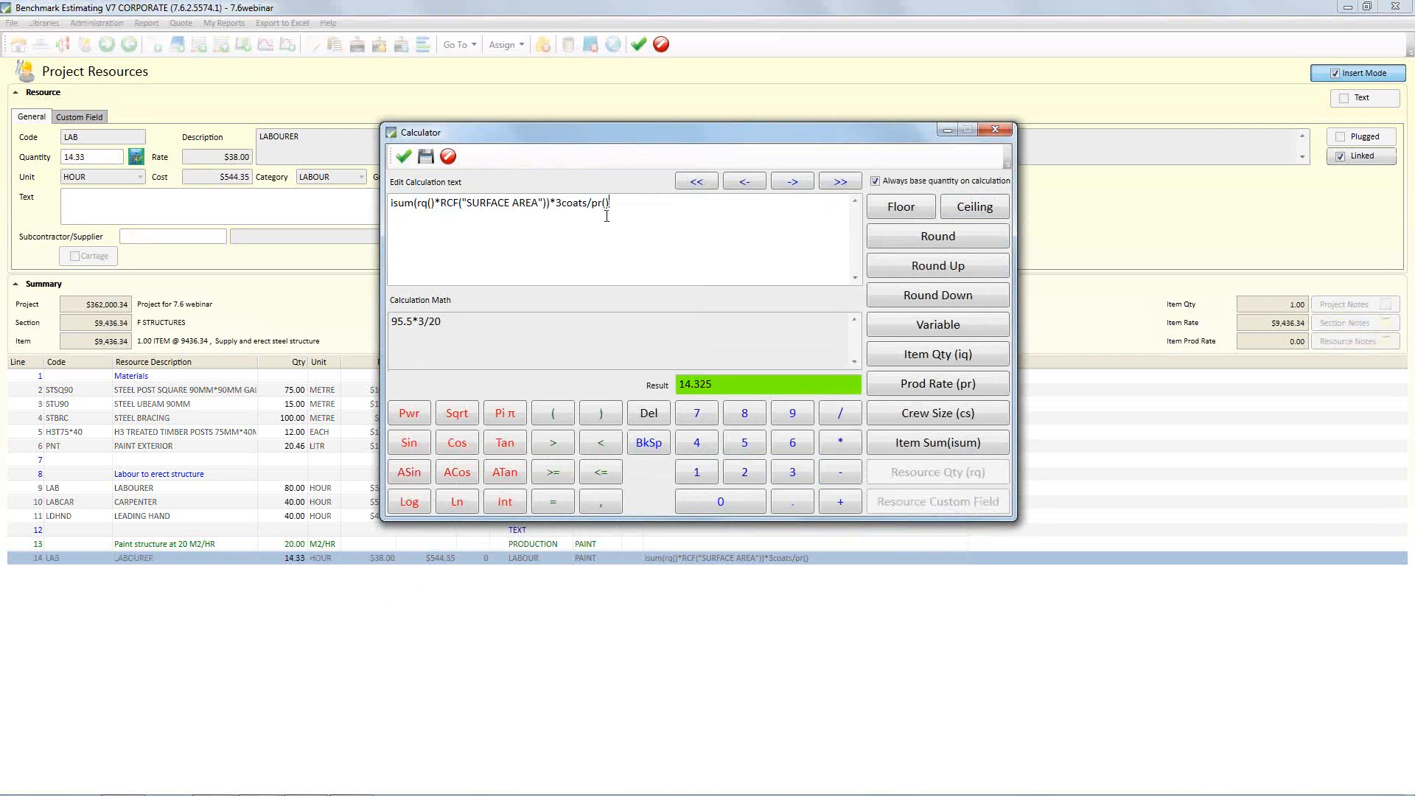
Examine the surface area sum, the three-coat multiplier and the pr() divisor in the painting LABOURER's quantity formula
drag(392, 202, 436, 203)
click(514, 212)
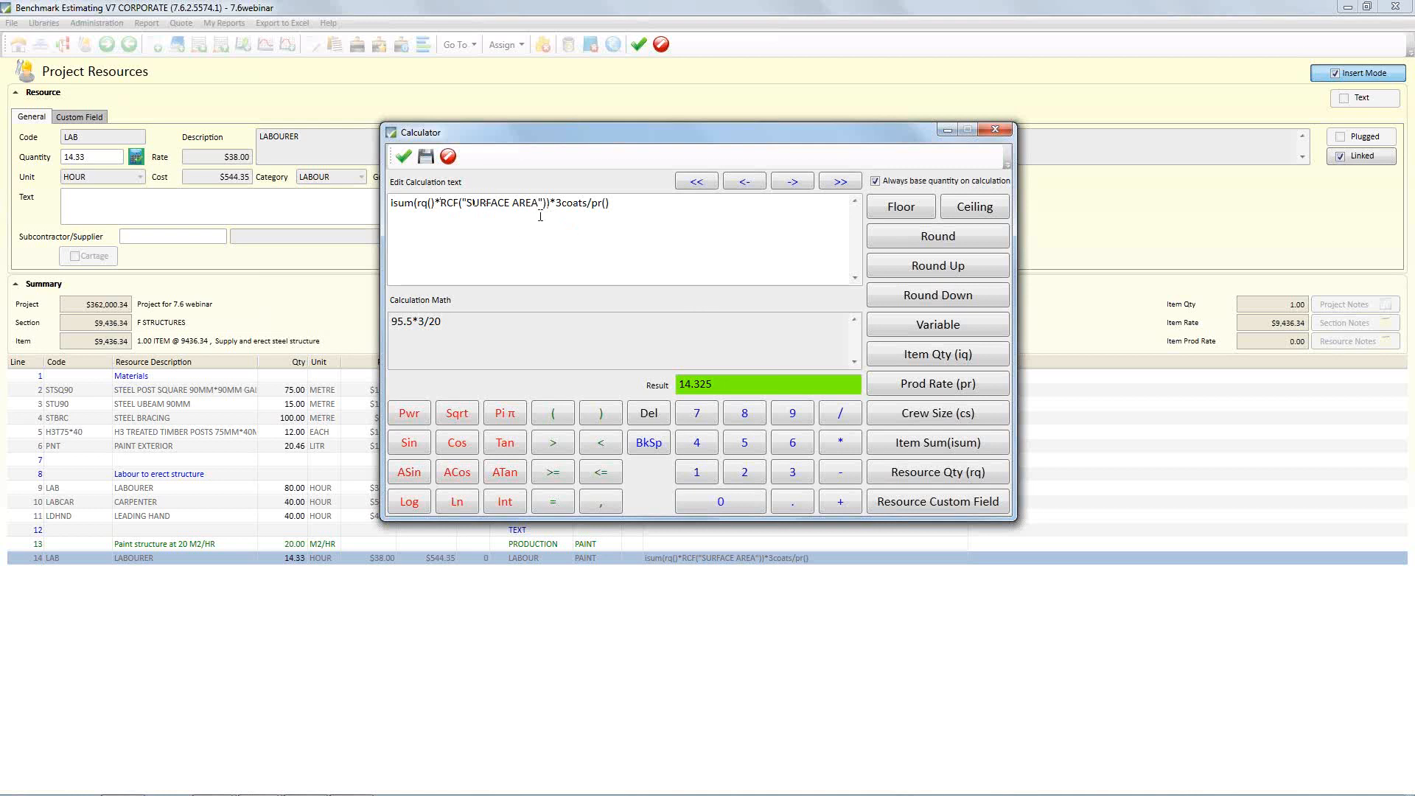
drag(391, 204, 545, 211)
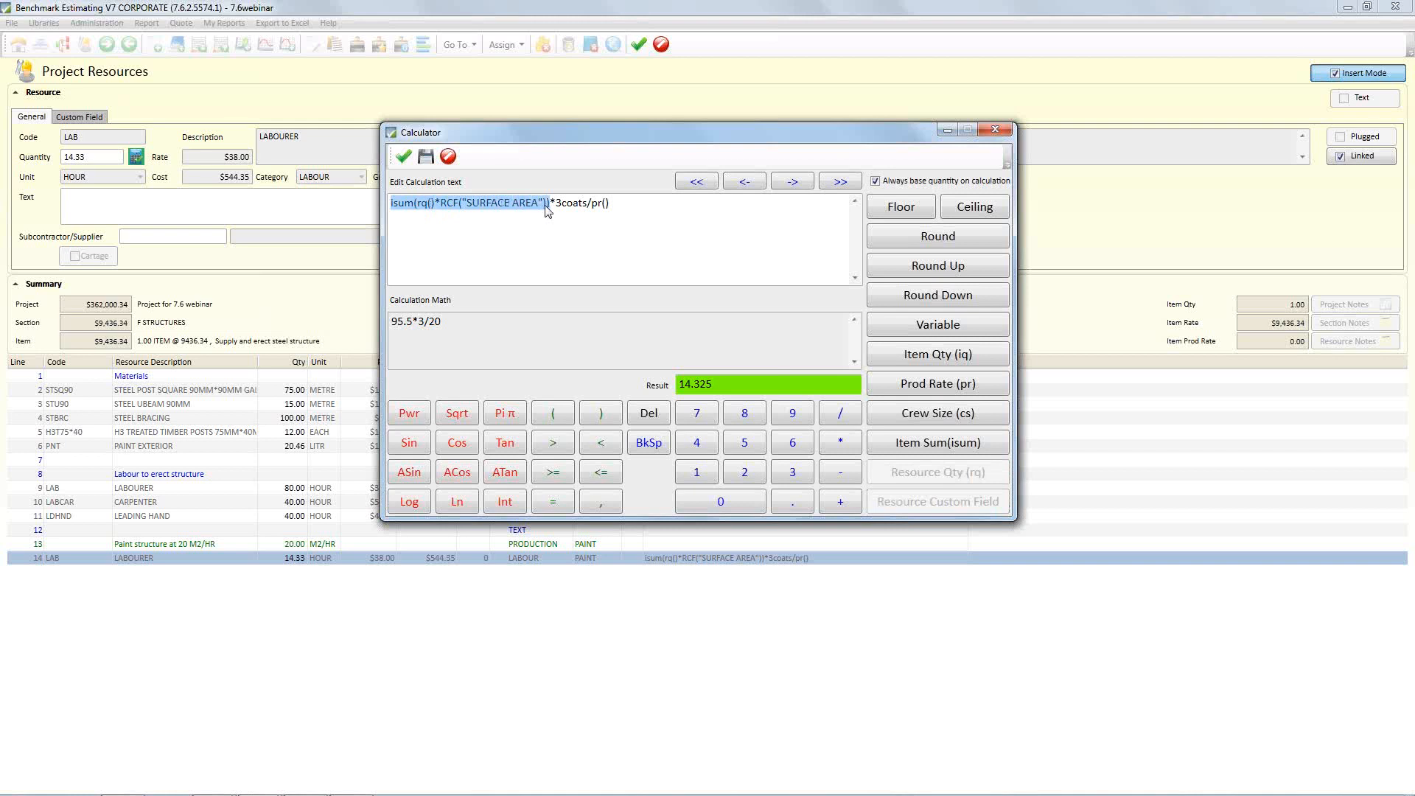
click(554, 204)
drag(554, 204, 588, 203)
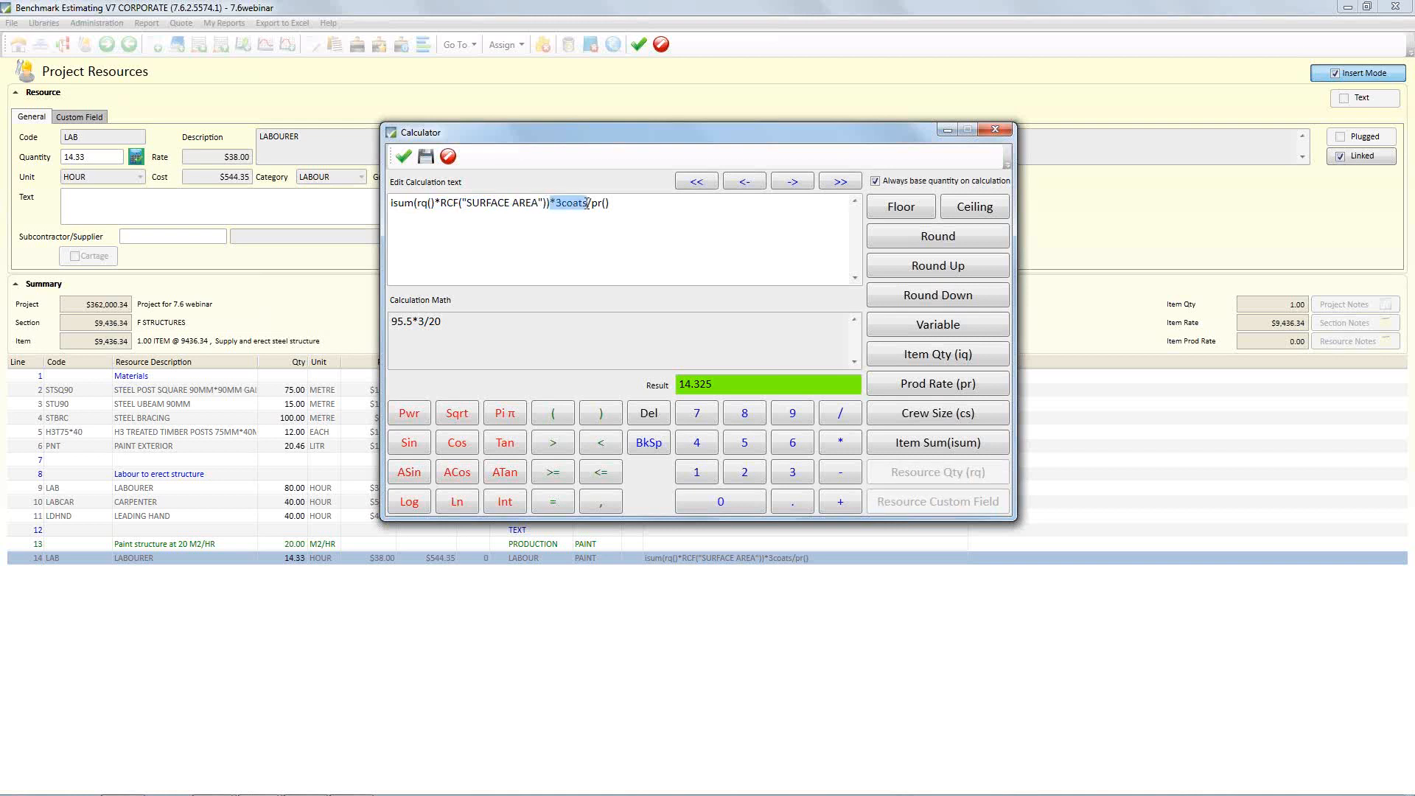
drag(591, 204, 614, 204)
click(614, 204)
Accept the calculation, saving the LABOURER resource, and widen the Resource Description column
click(425, 156)
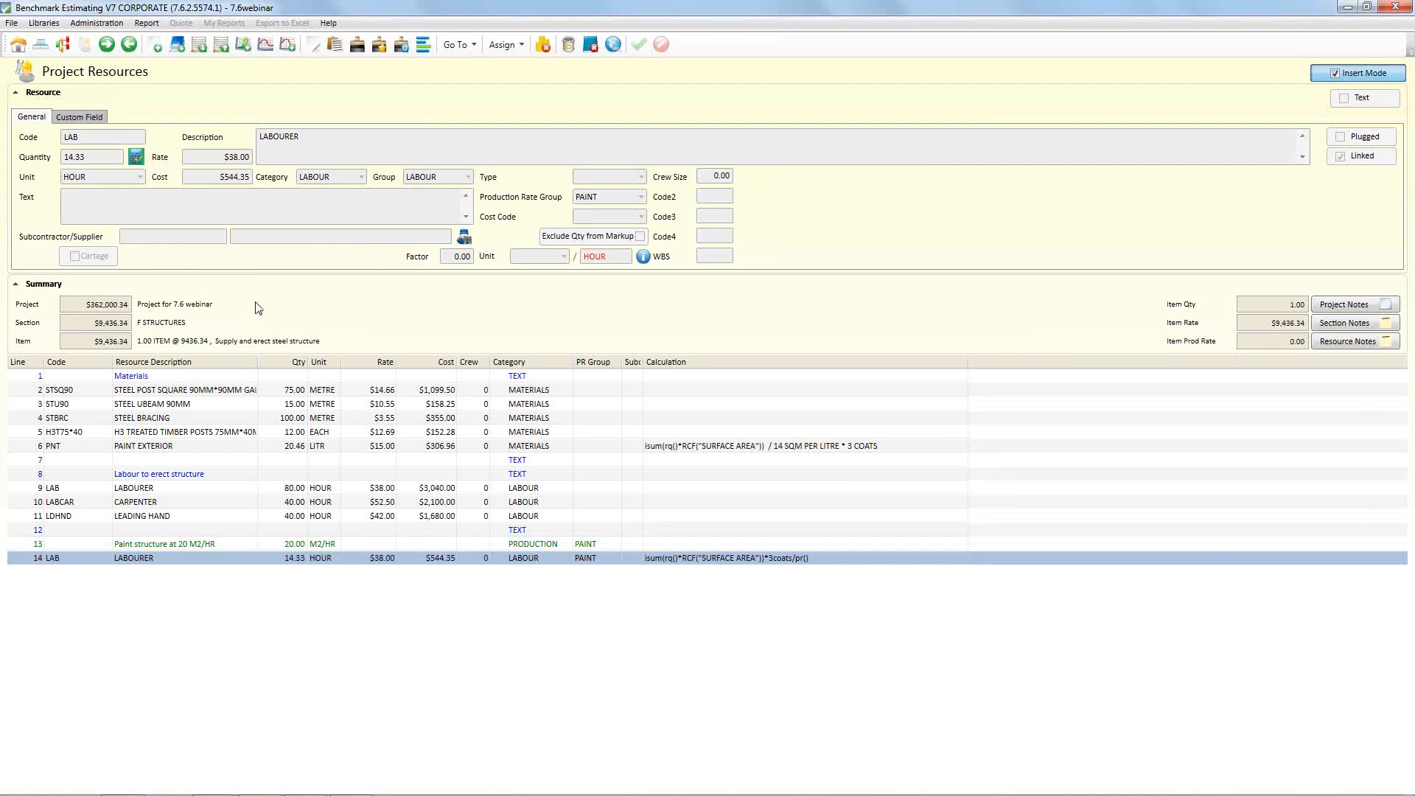
drag(257, 365, 289, 367)
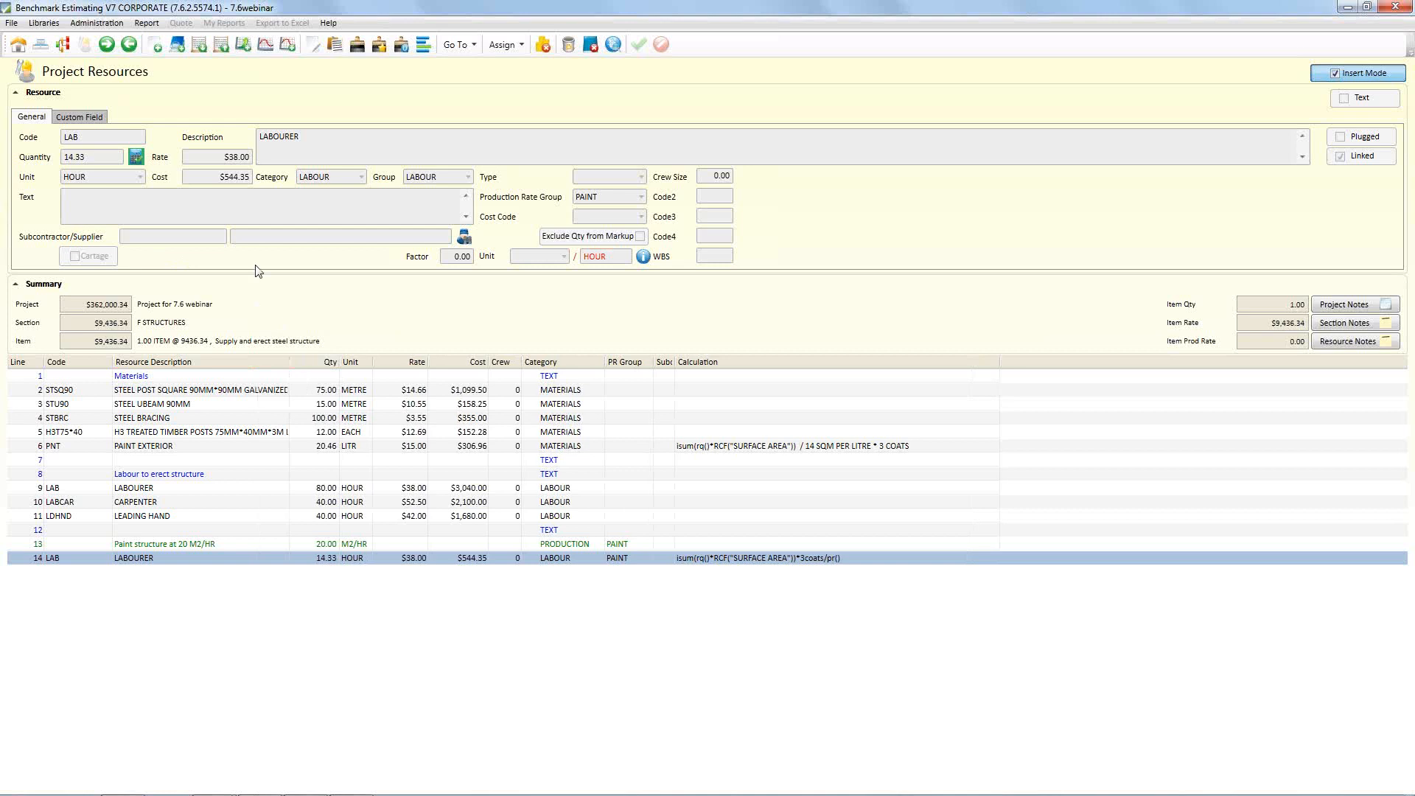
Switch to the PowerPoint slide show, advance to the "#7 Advanced quote #-ing" slide and return to Benchmark Estimating
key(alt+Tab)
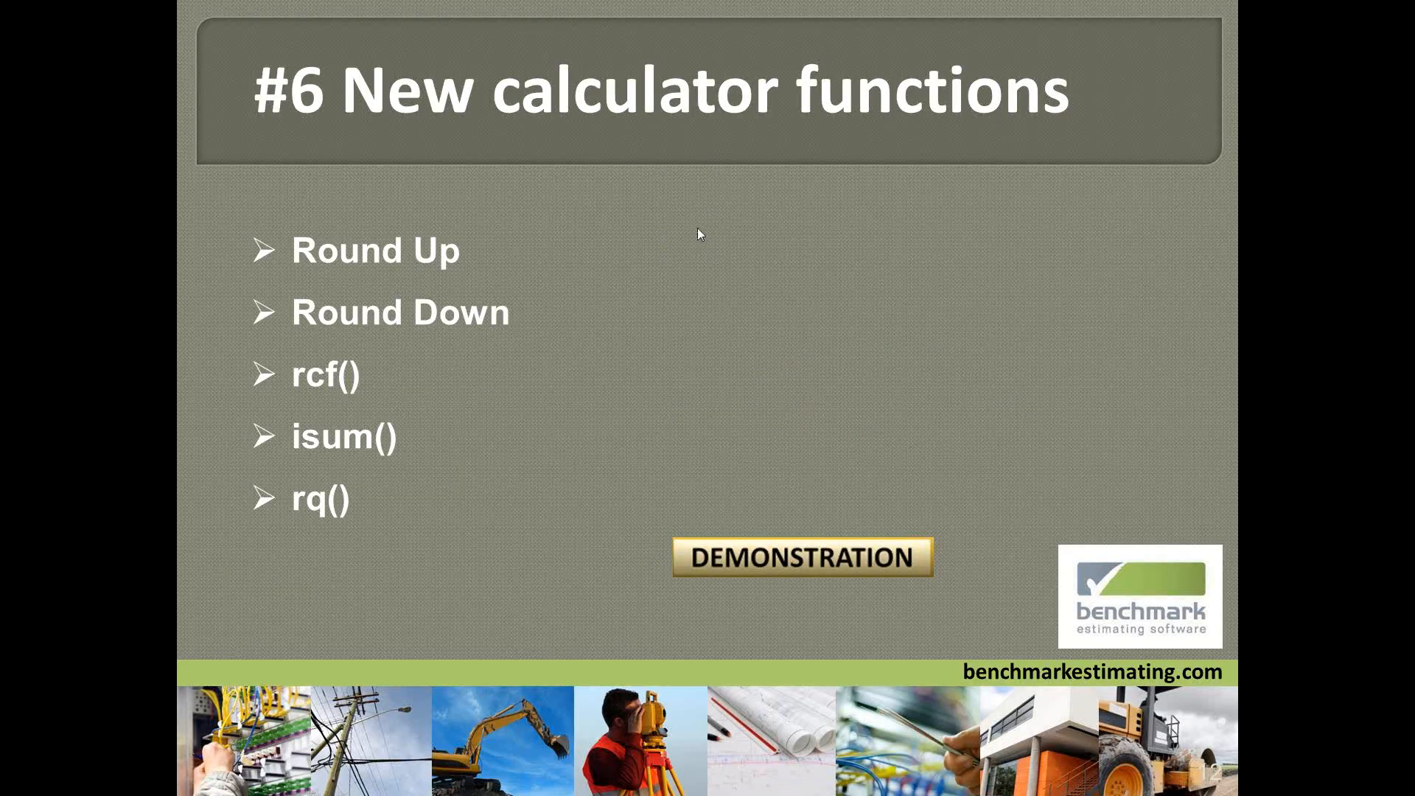
click(697, 231)
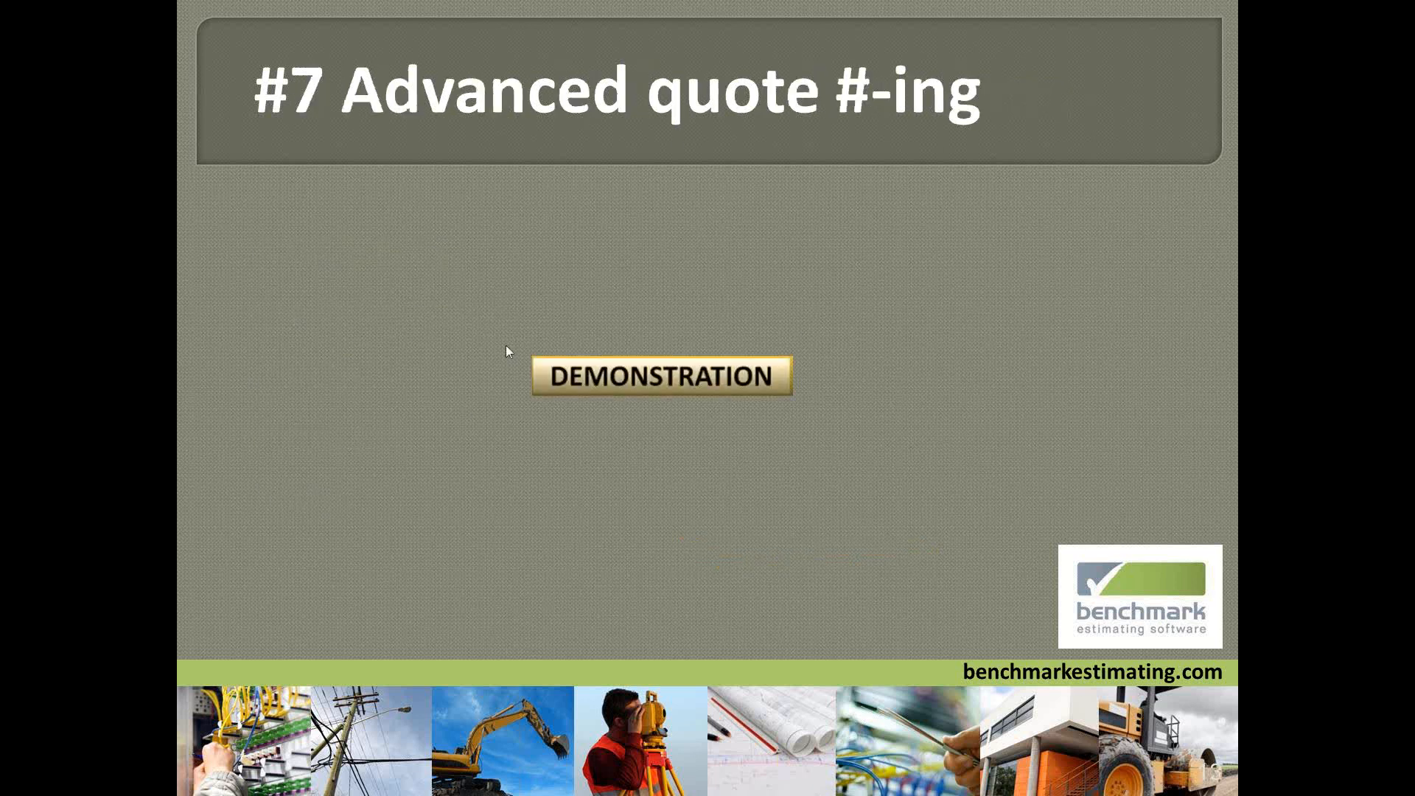
key(alt+Tab)
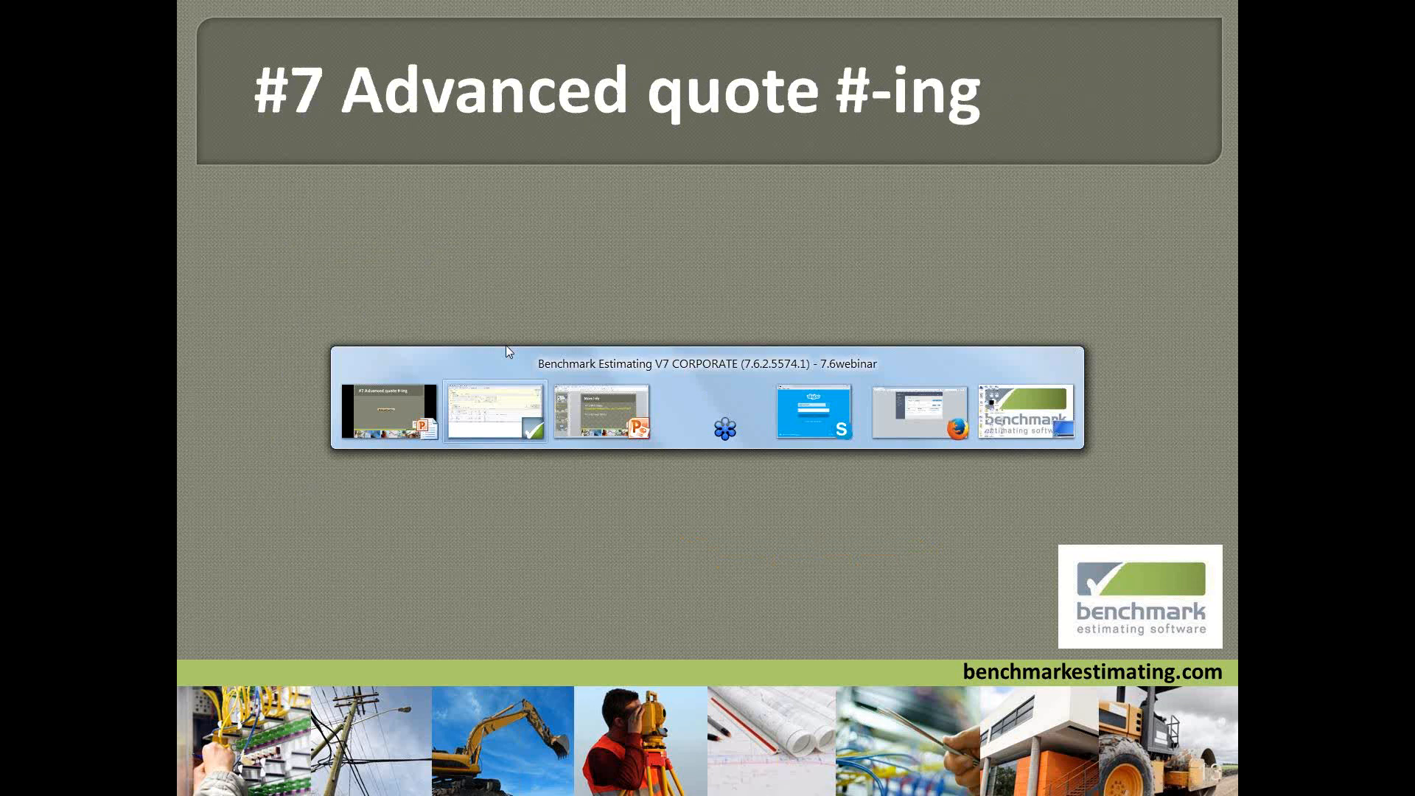
View the client details of the 7.6 webinar project and close the project
click(16, 46)
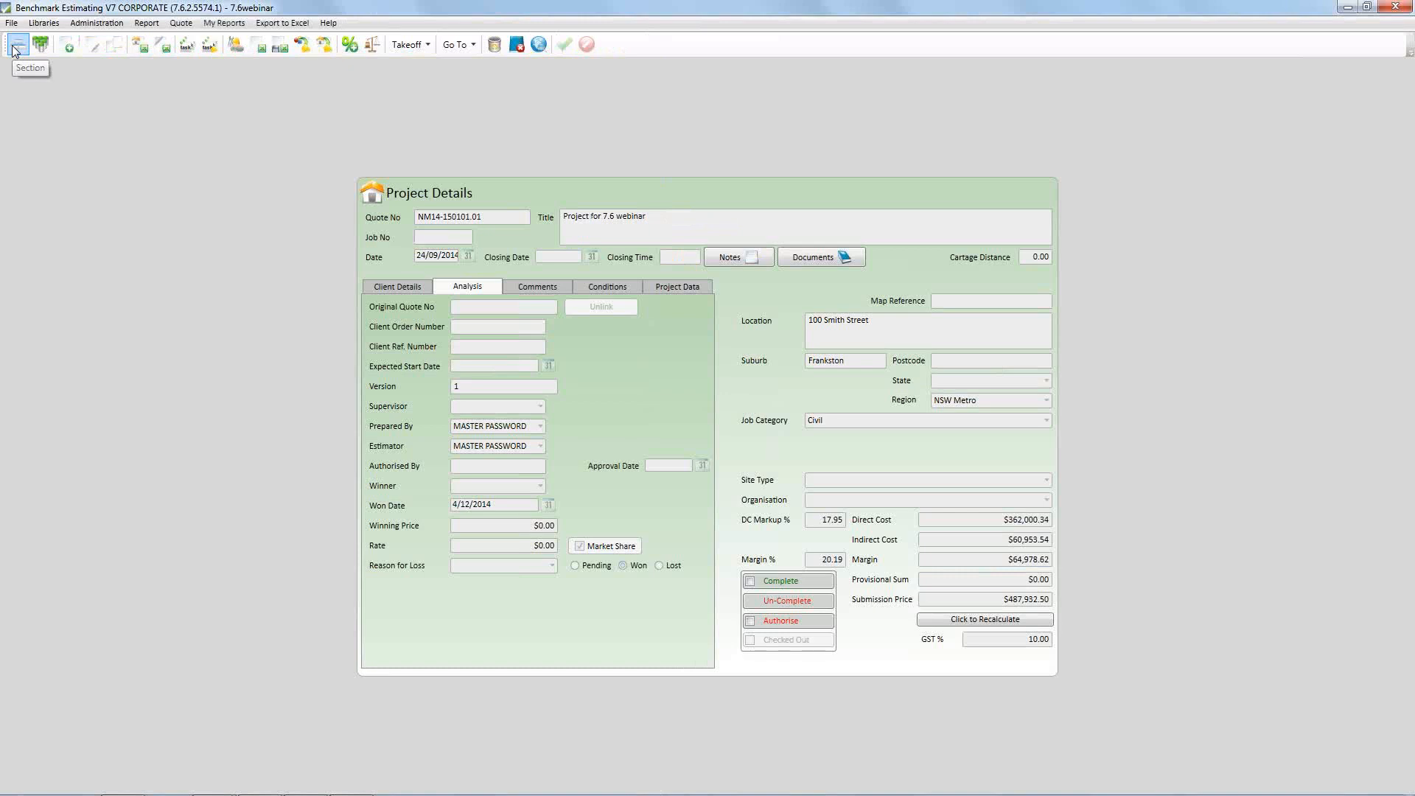
click(400, 290)
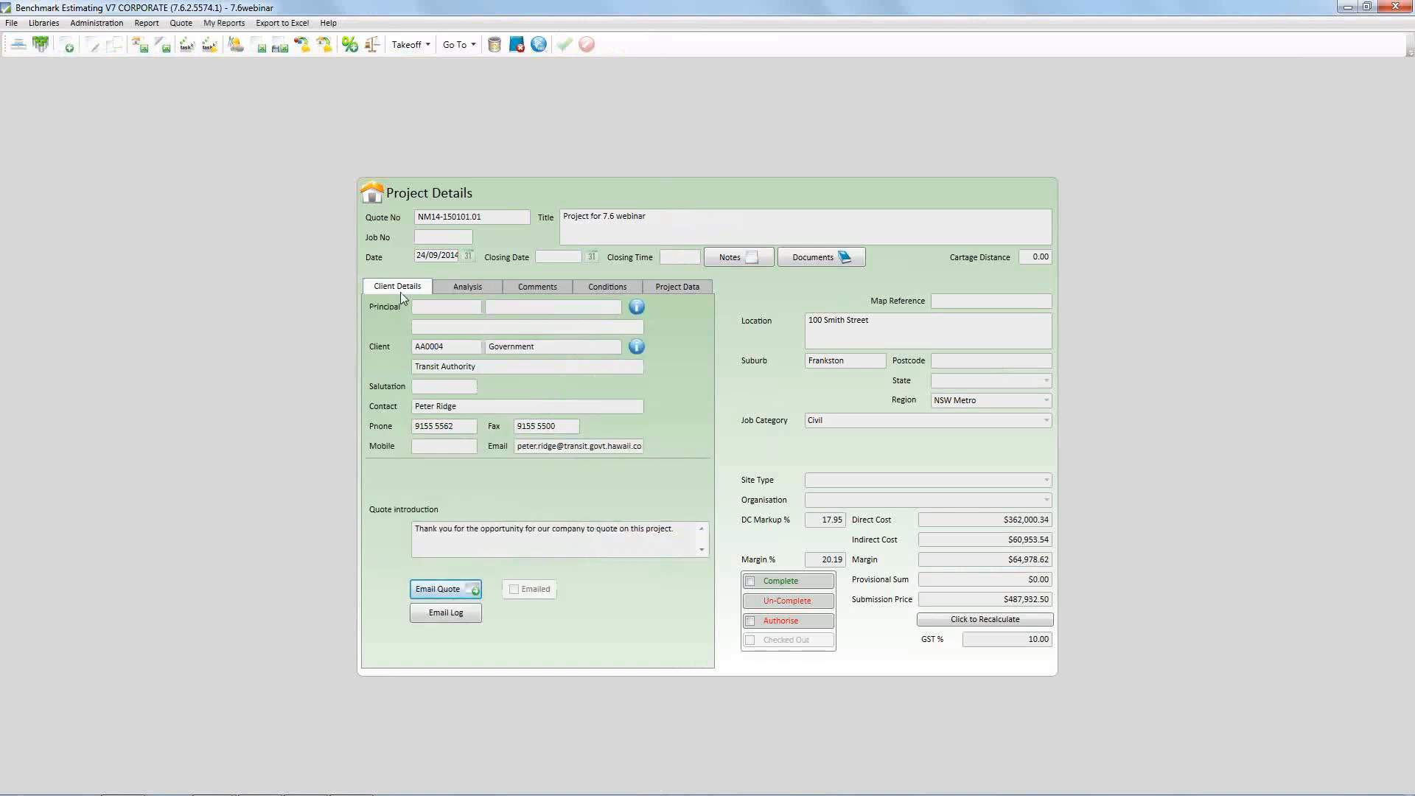
click(515, 47)
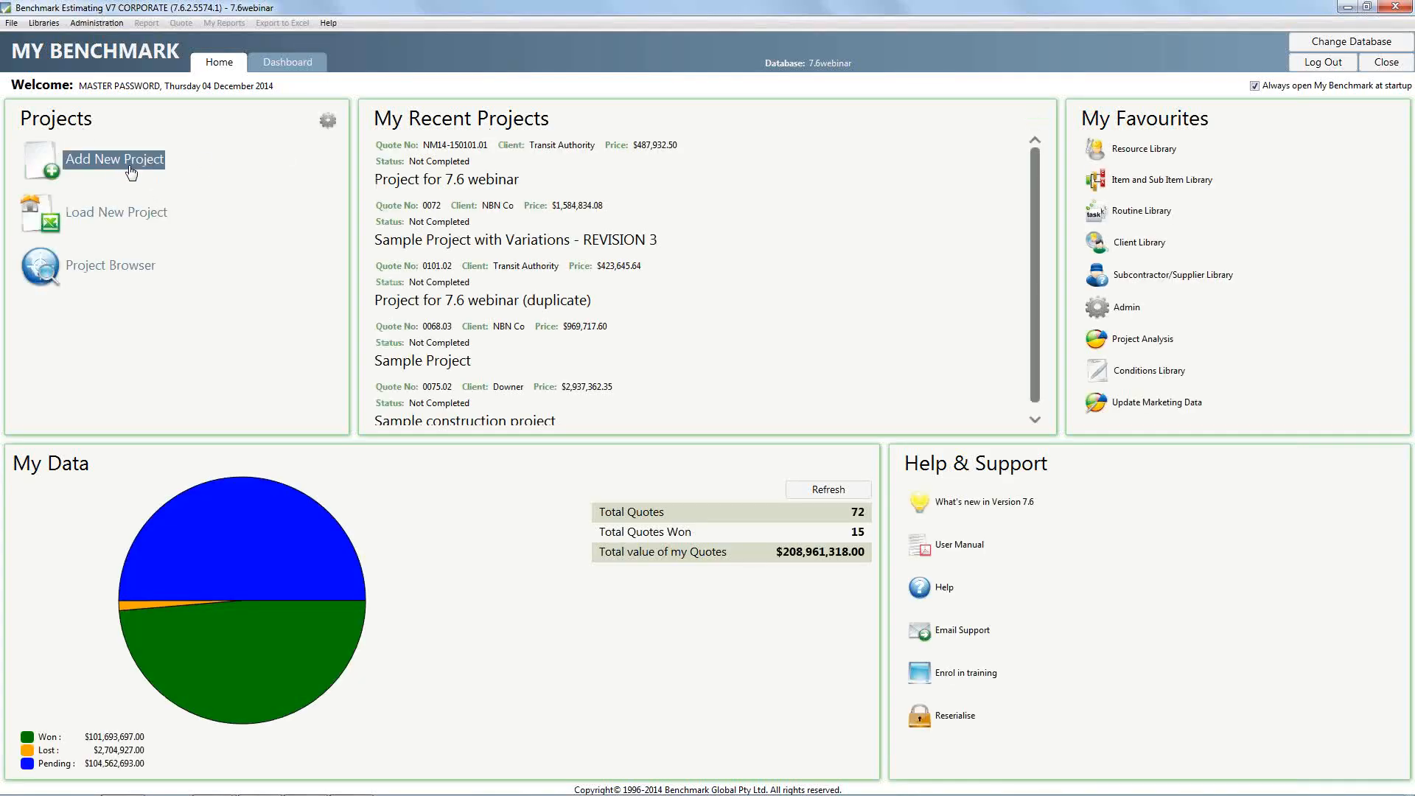
Add a new project titled Test with the region NSW North and save it
click(133, 161)
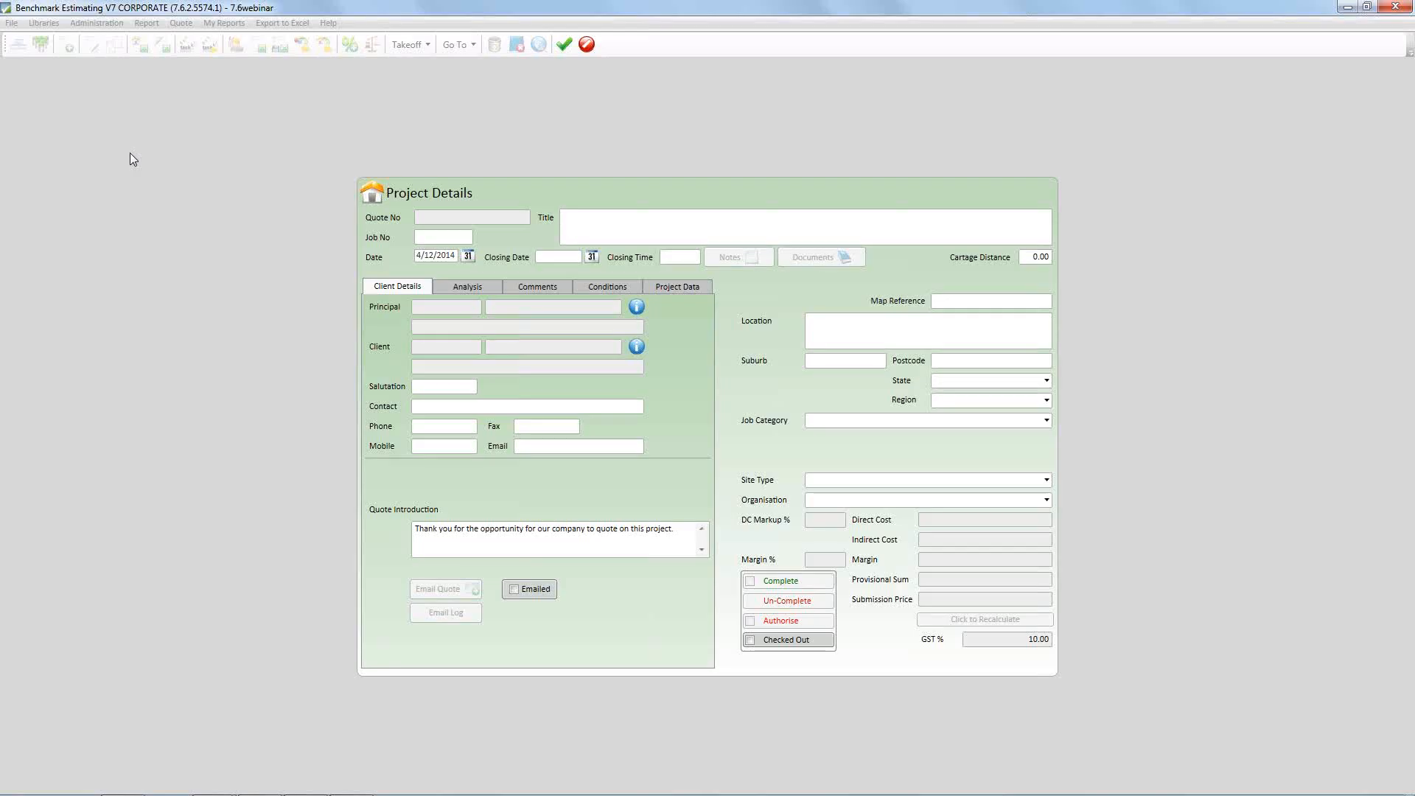
text(Test)
click(958, 400)
click(972, 438)
key(ctrl+s)
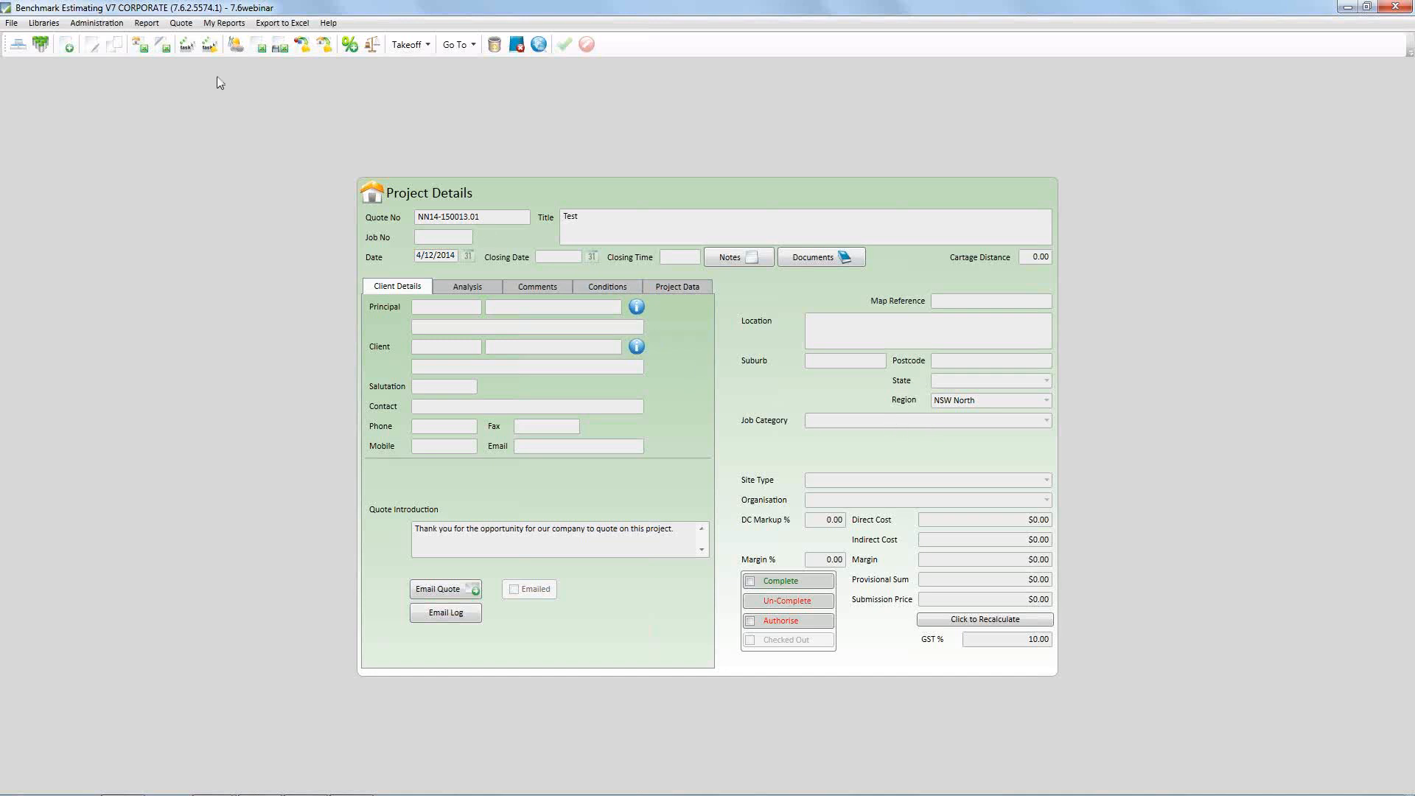
Open the Advanced Quote Numbering settings from the administration quote settings
click(96, 23)
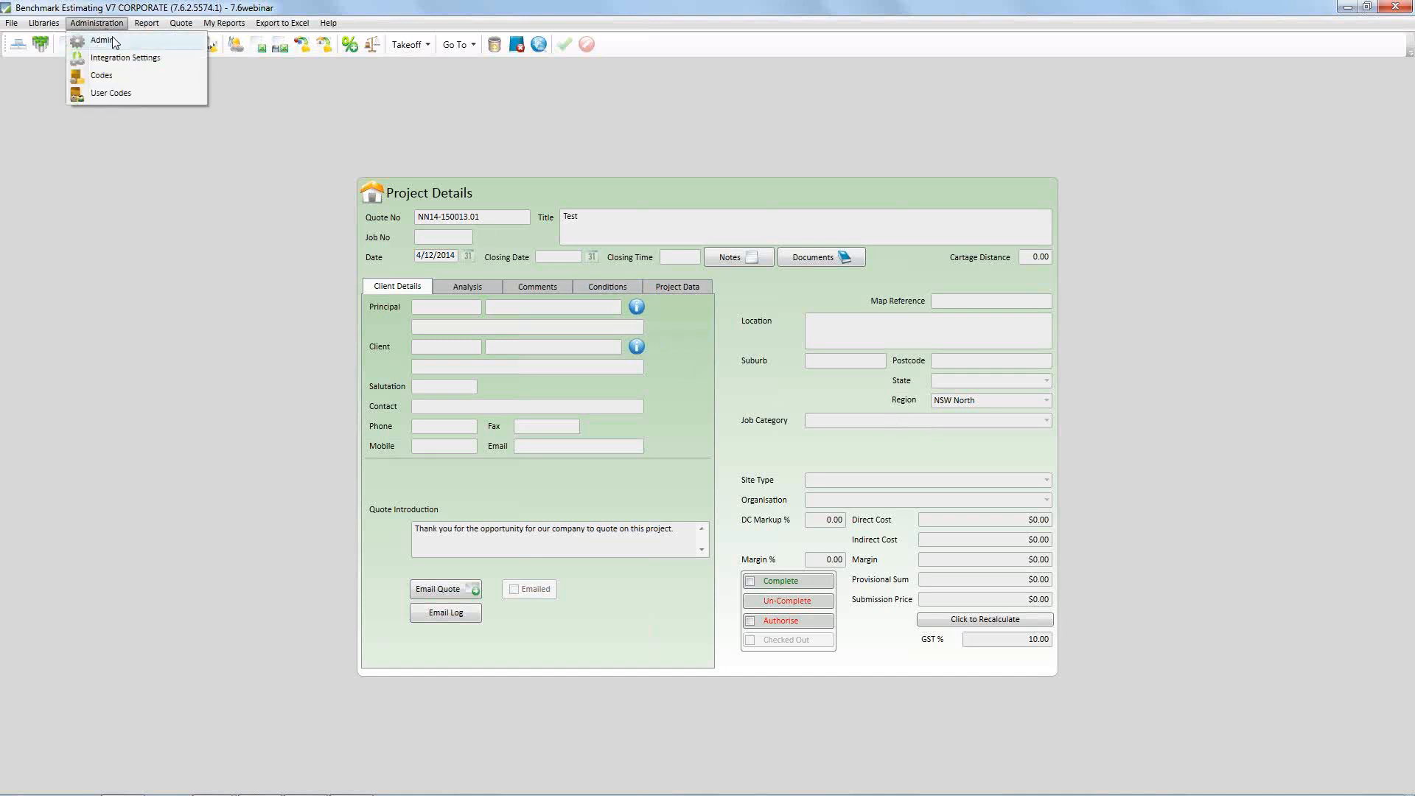
click(114, 41)
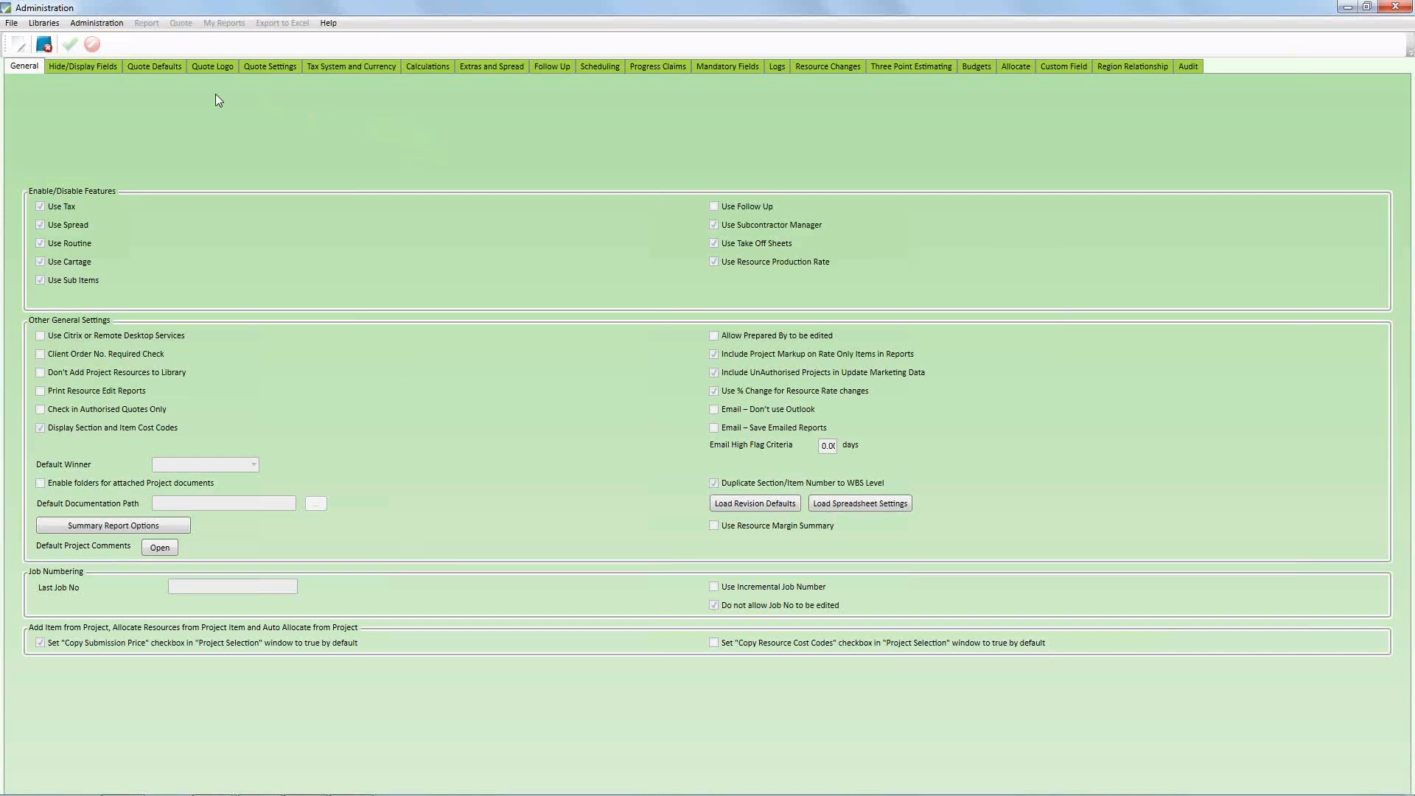
click(170, 67)
click(215, 66)
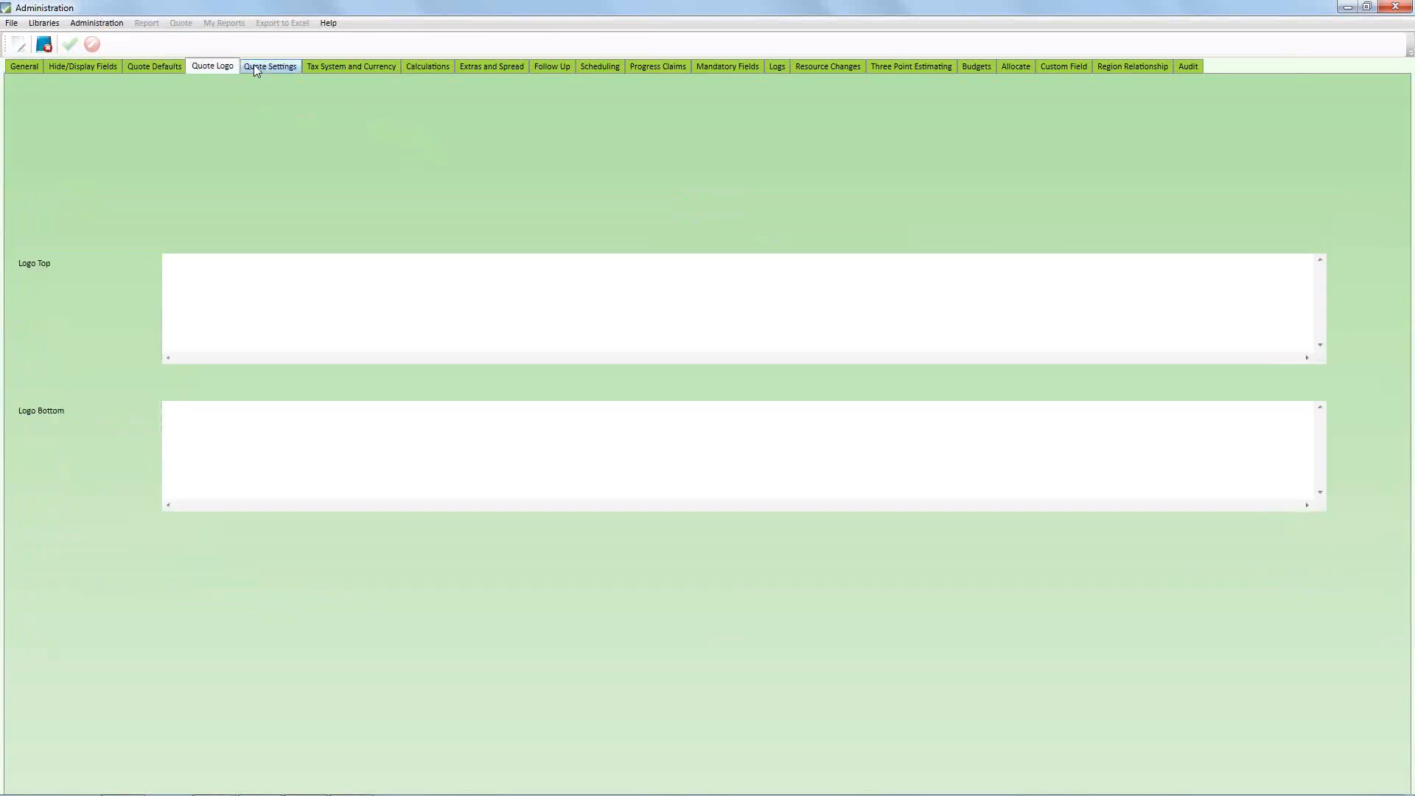
click(258, 66)
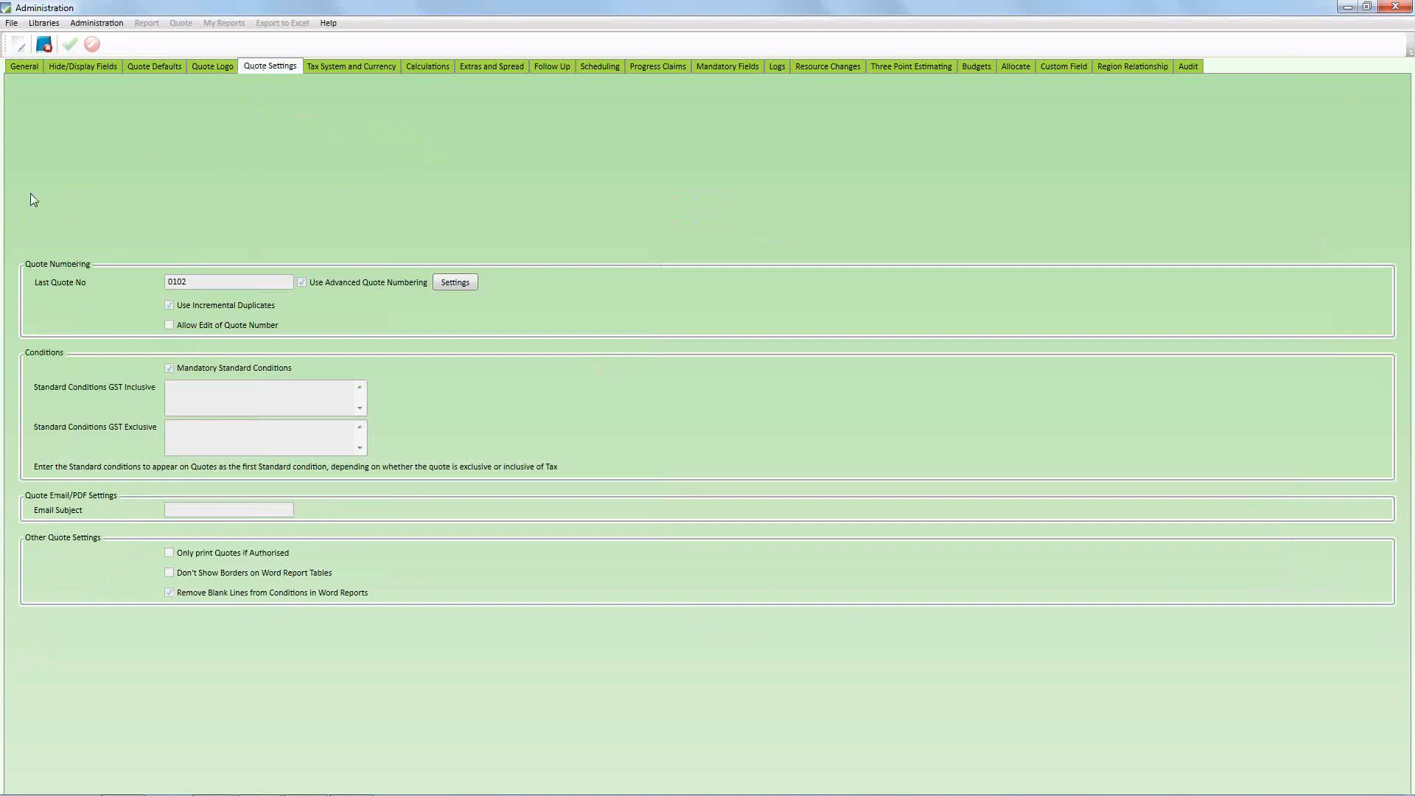
click(451, 284)
Review the available quote number prefix fields, keep Region selected, and widen the Last Quote Number column
drag(585, 228, 532, 212)
click(577, 233)
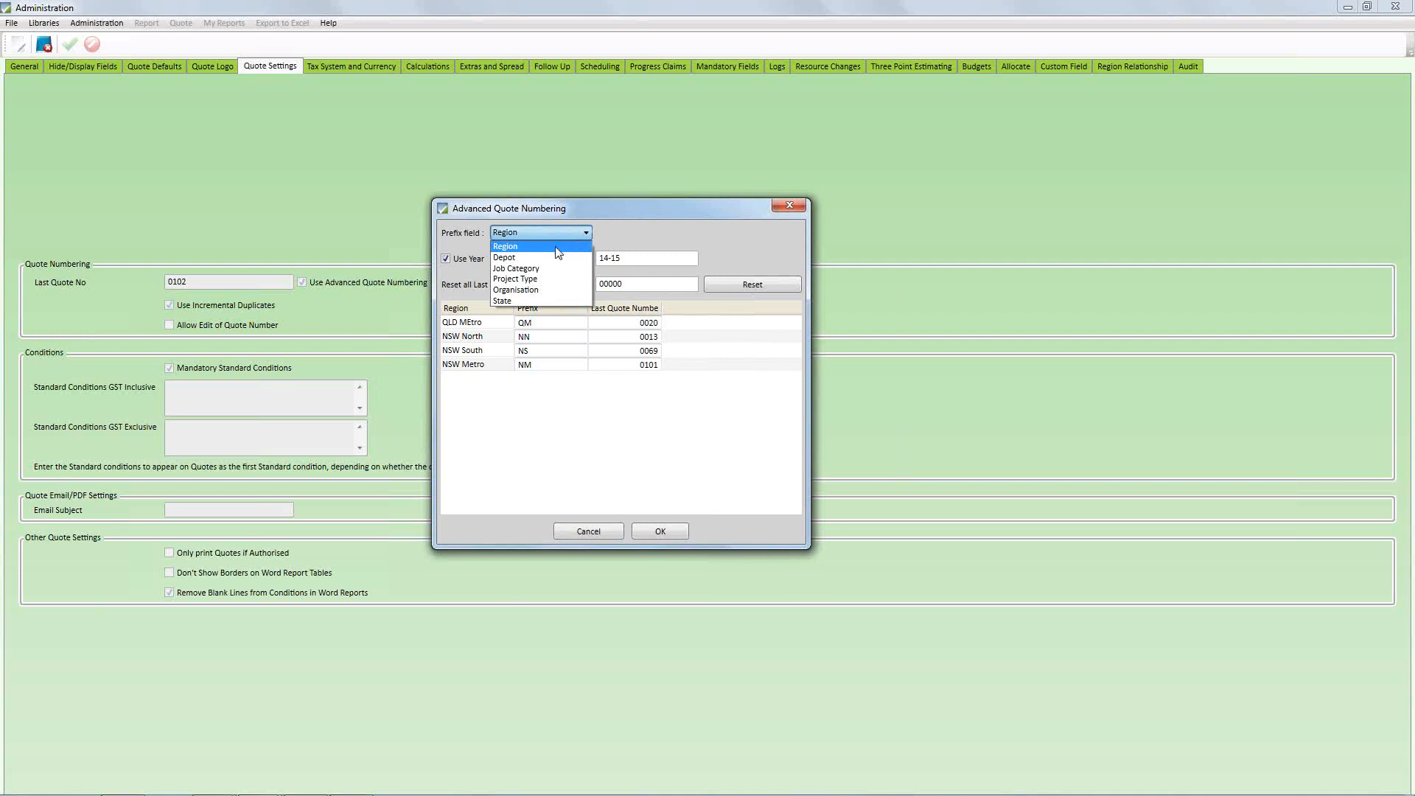
click(513, 247)
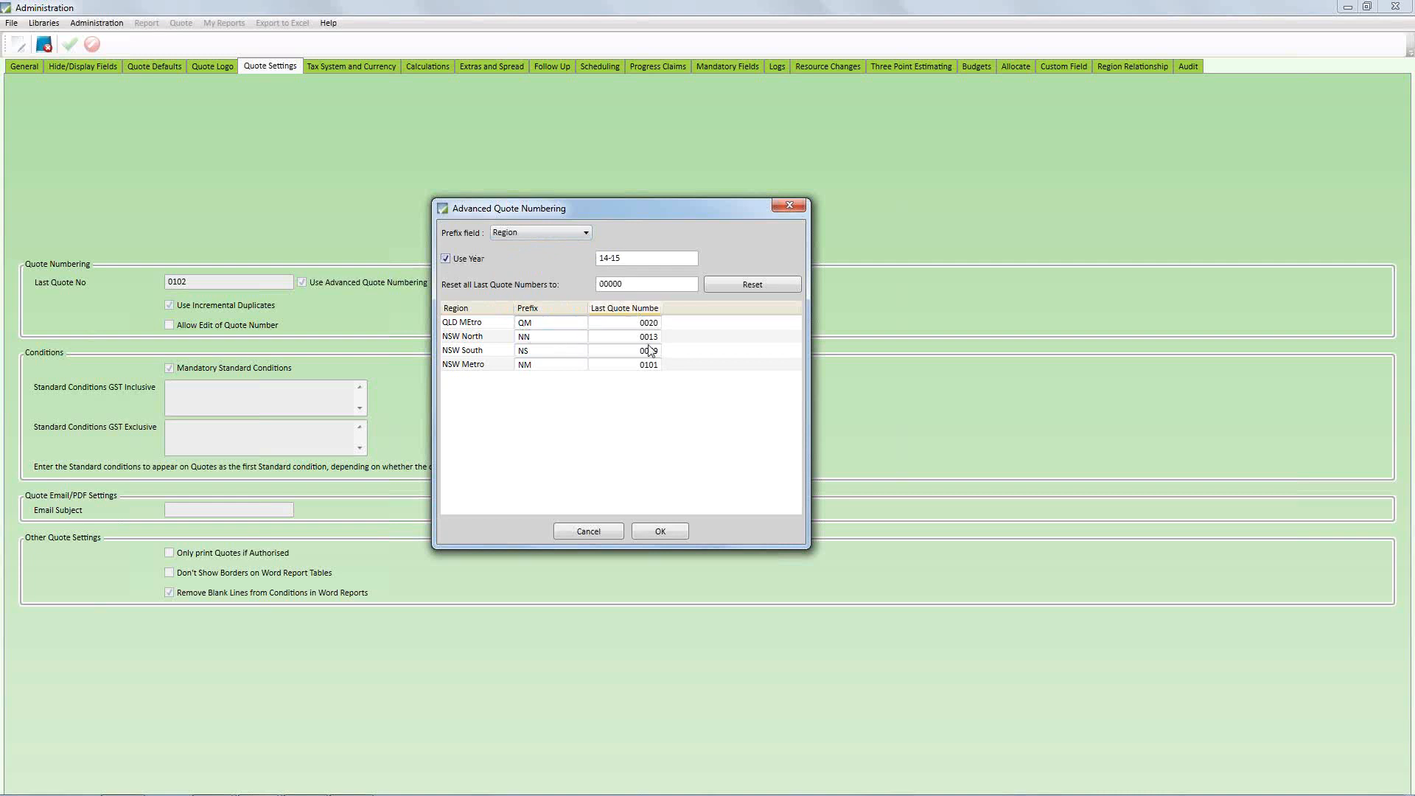
drag(676, 310, 686, 311)
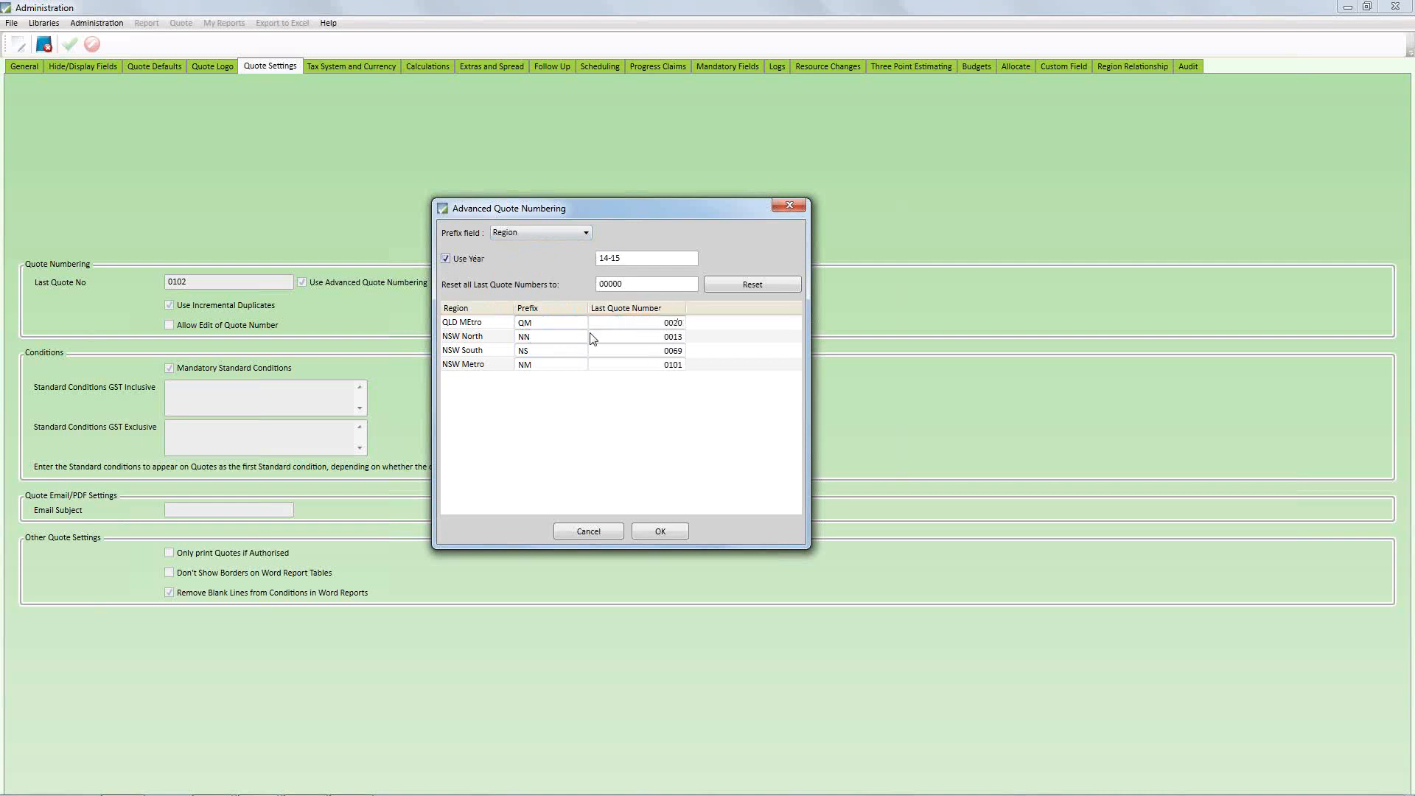
Review the prefix and last quote number of each region, then accept the numbering settings and close Administration
click(476, 328)
click(475, 337)
click(477, 349)
click(477, 365)
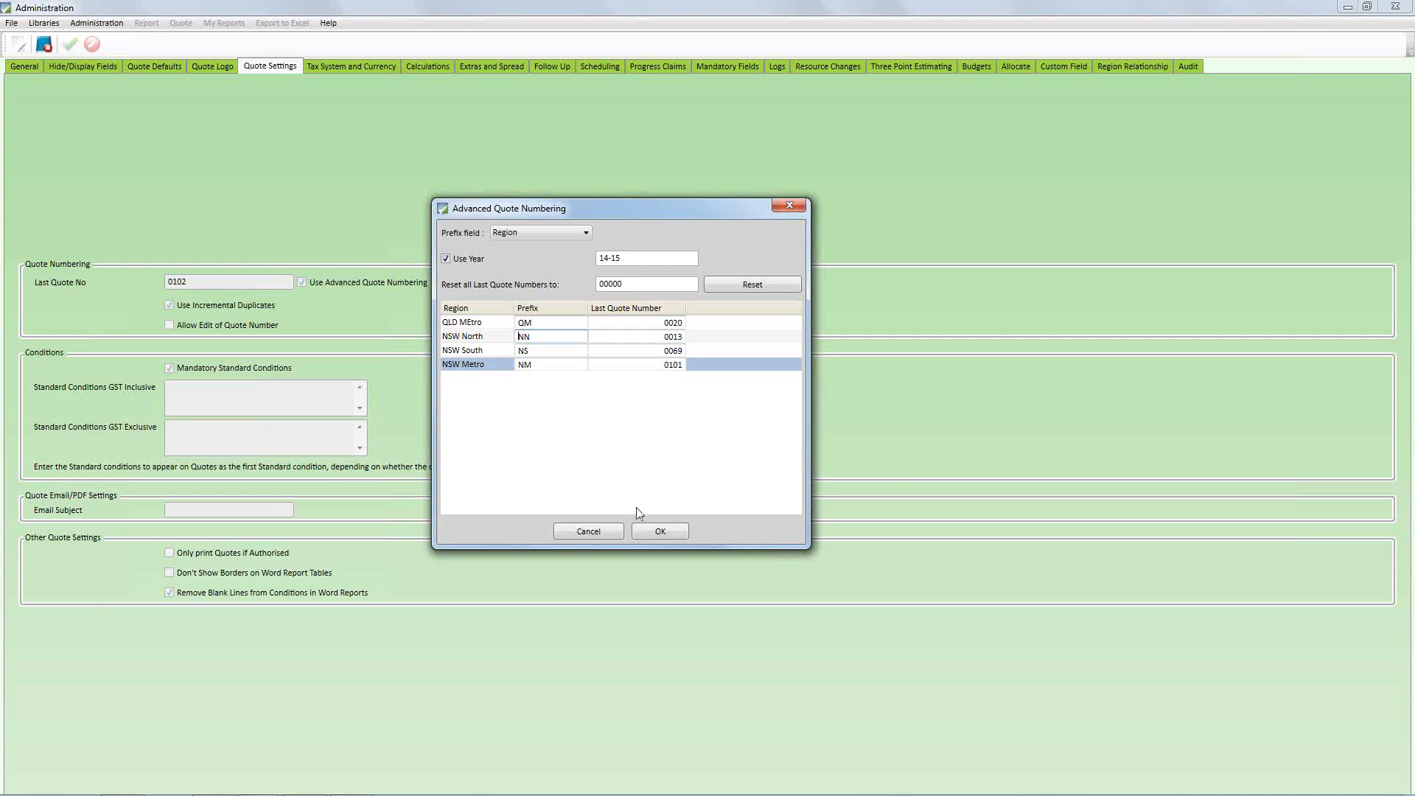
click(658, 533)
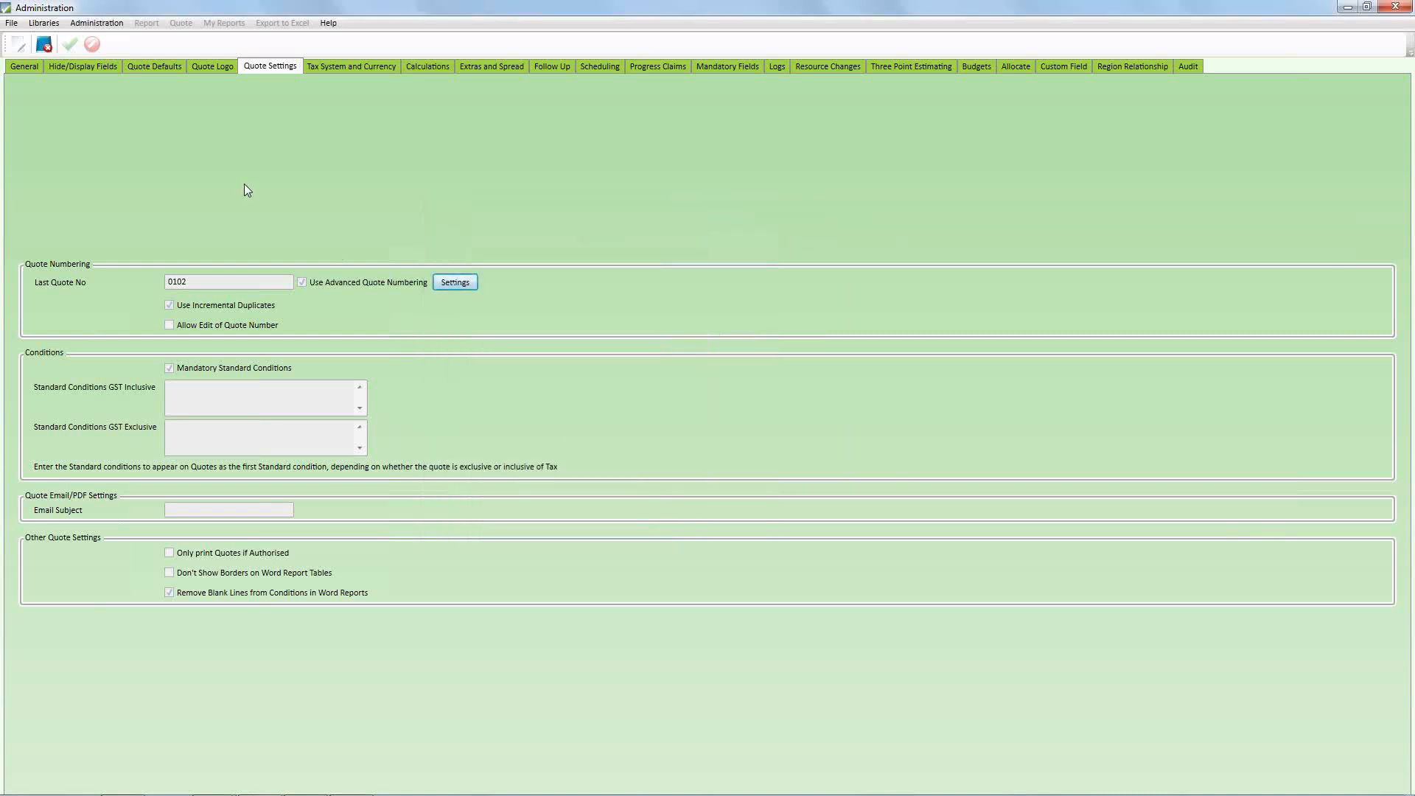
click(44, 45)
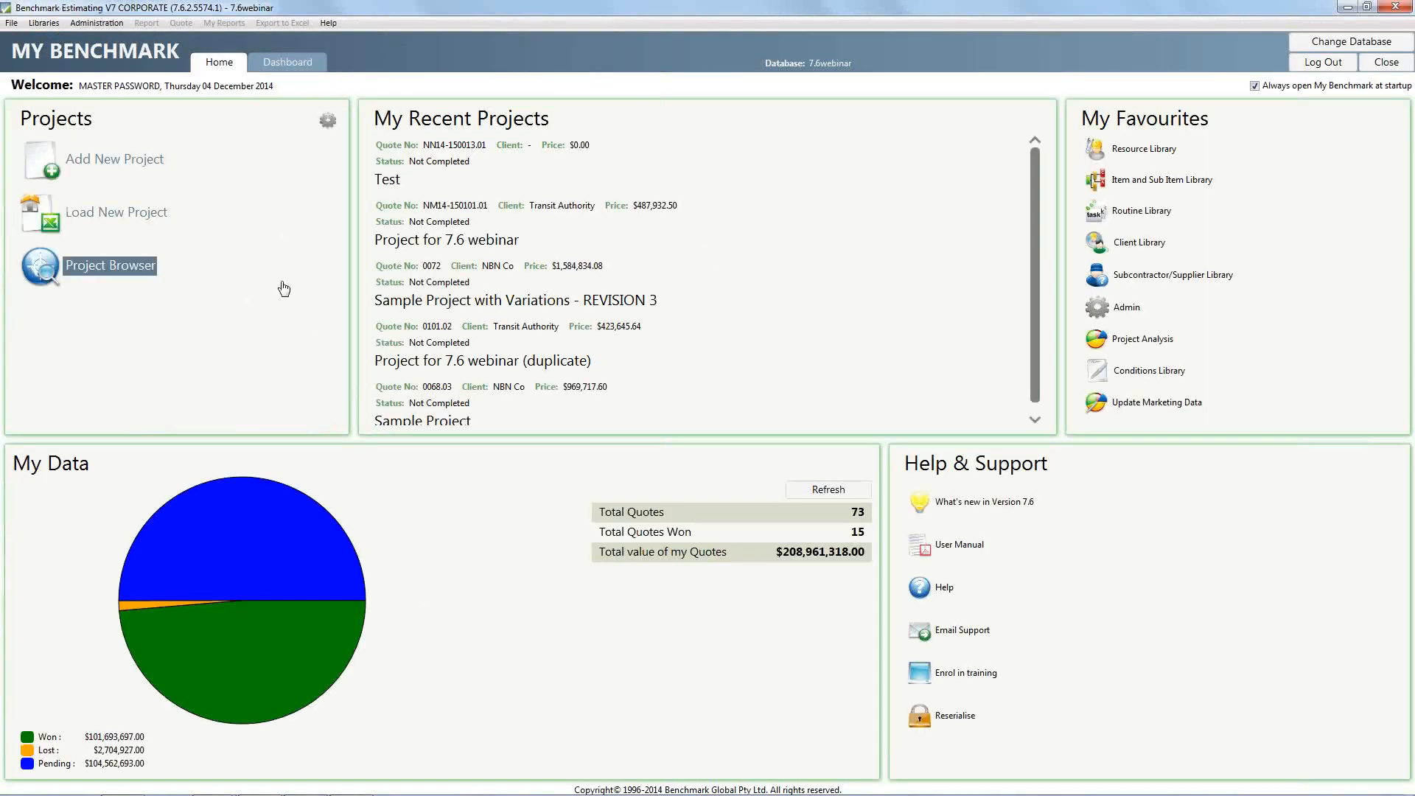
Switch to the presentation to show the #8 Usability improvements slide, then return to Benchmark Estimating
key(alt+Tab)
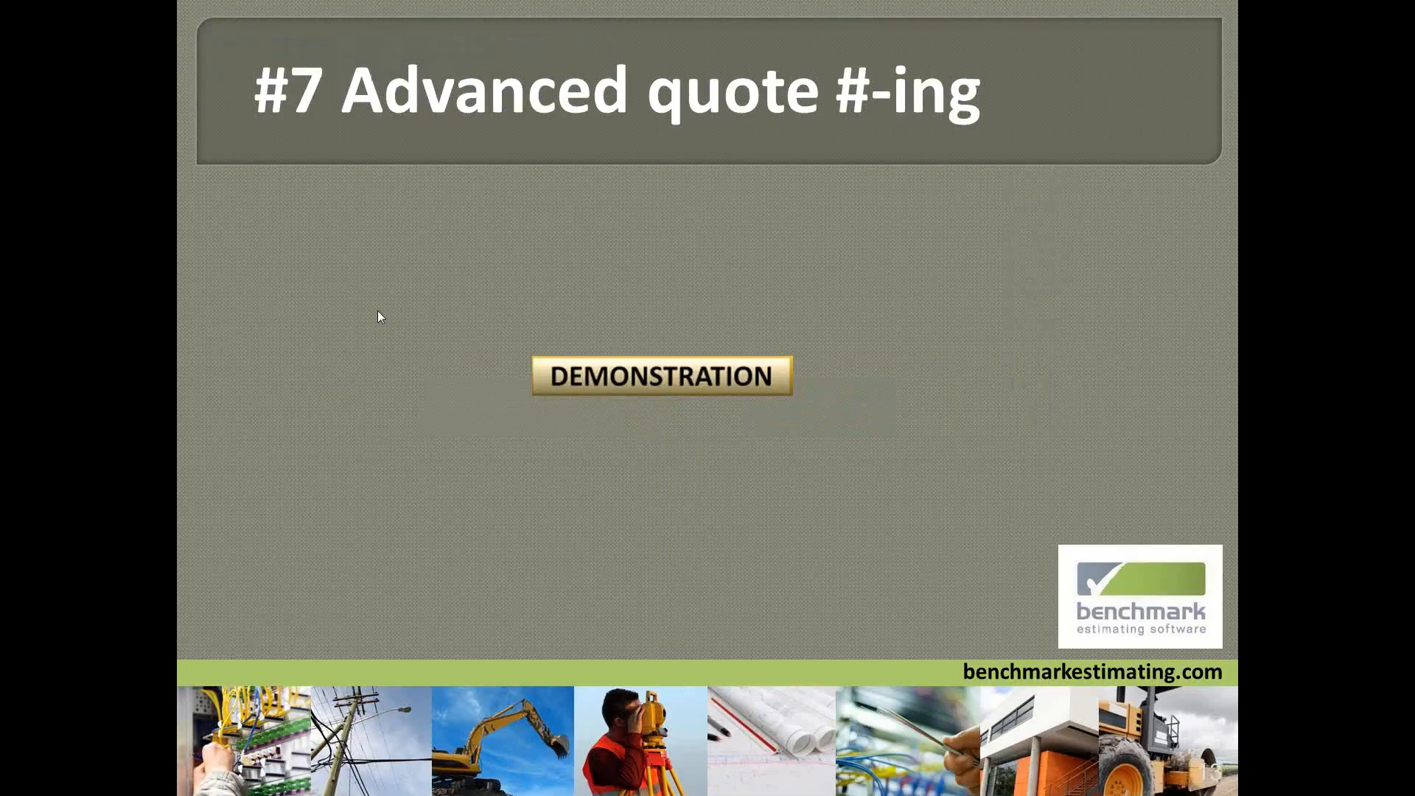
click(453, 325)
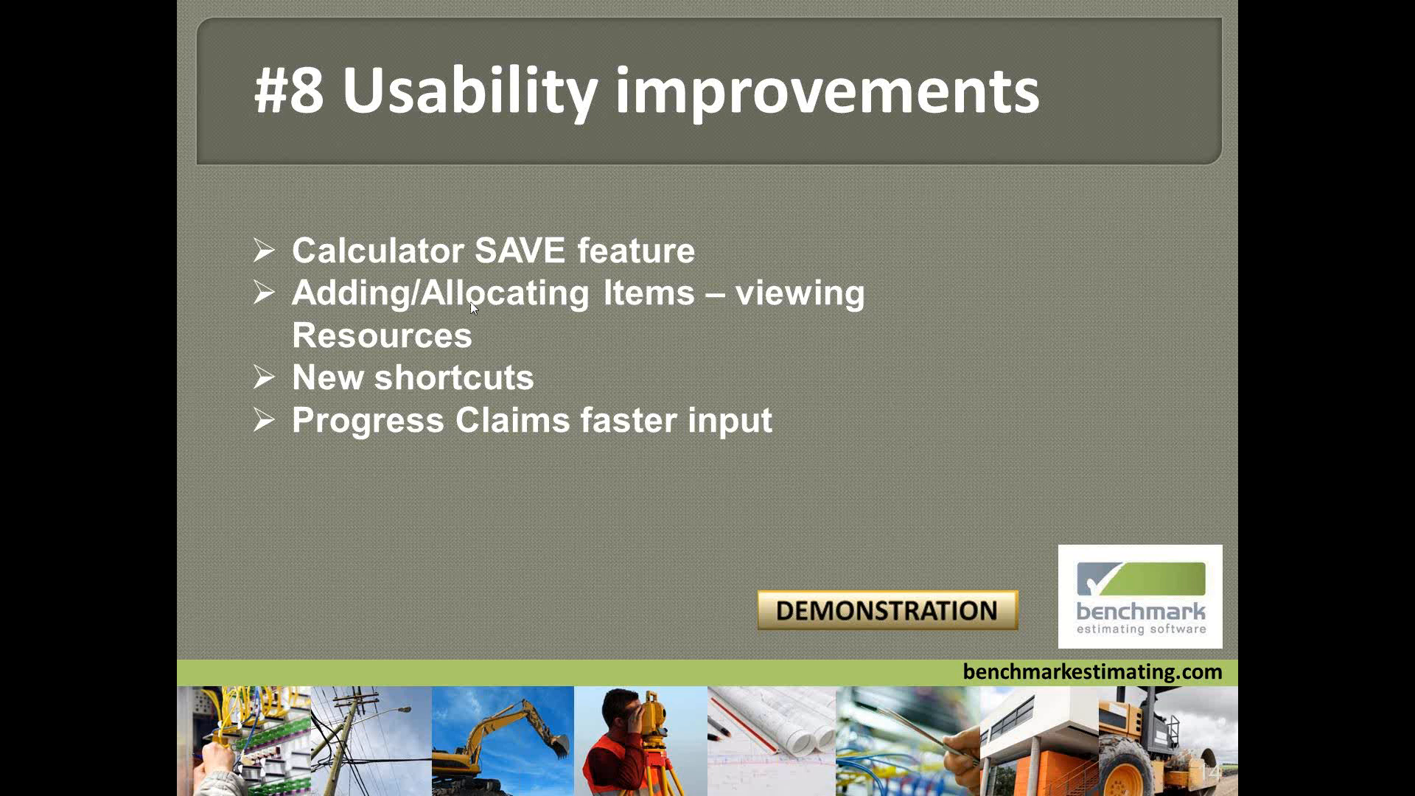
key(alt+Tab)
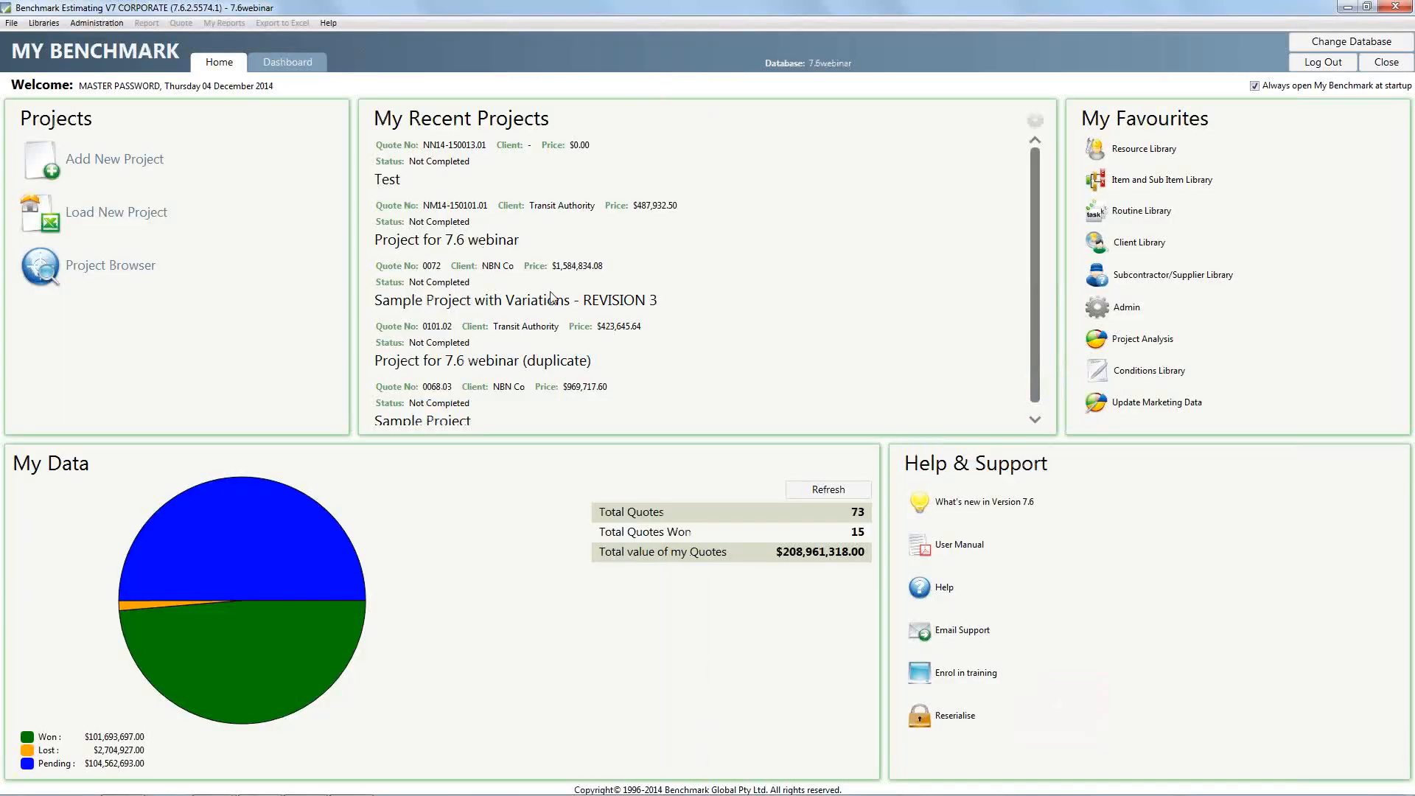
Open Project for 7.6 webinar from the recent projects and go into the items of its EARTHWORKS section
click(474, 229)
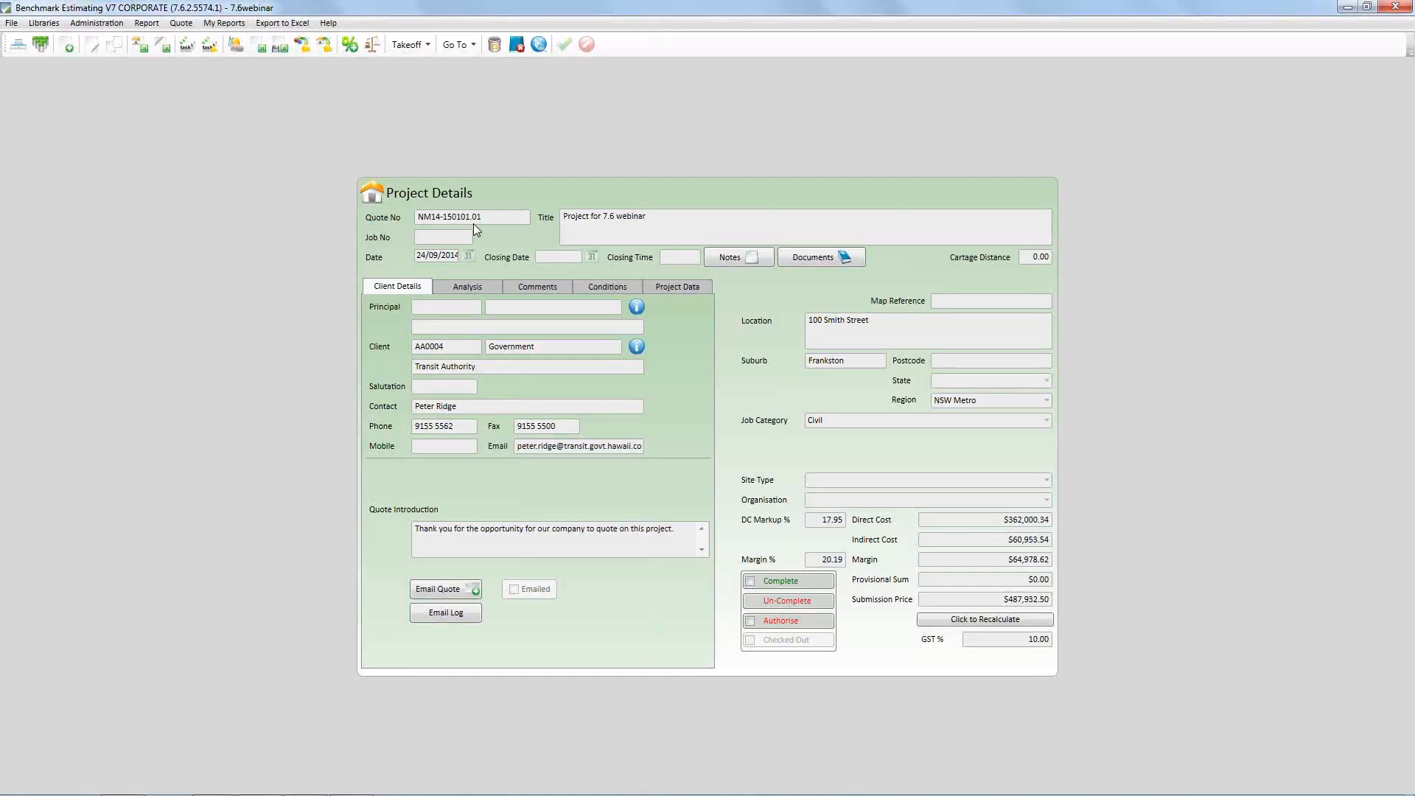
right_click(740, 303)
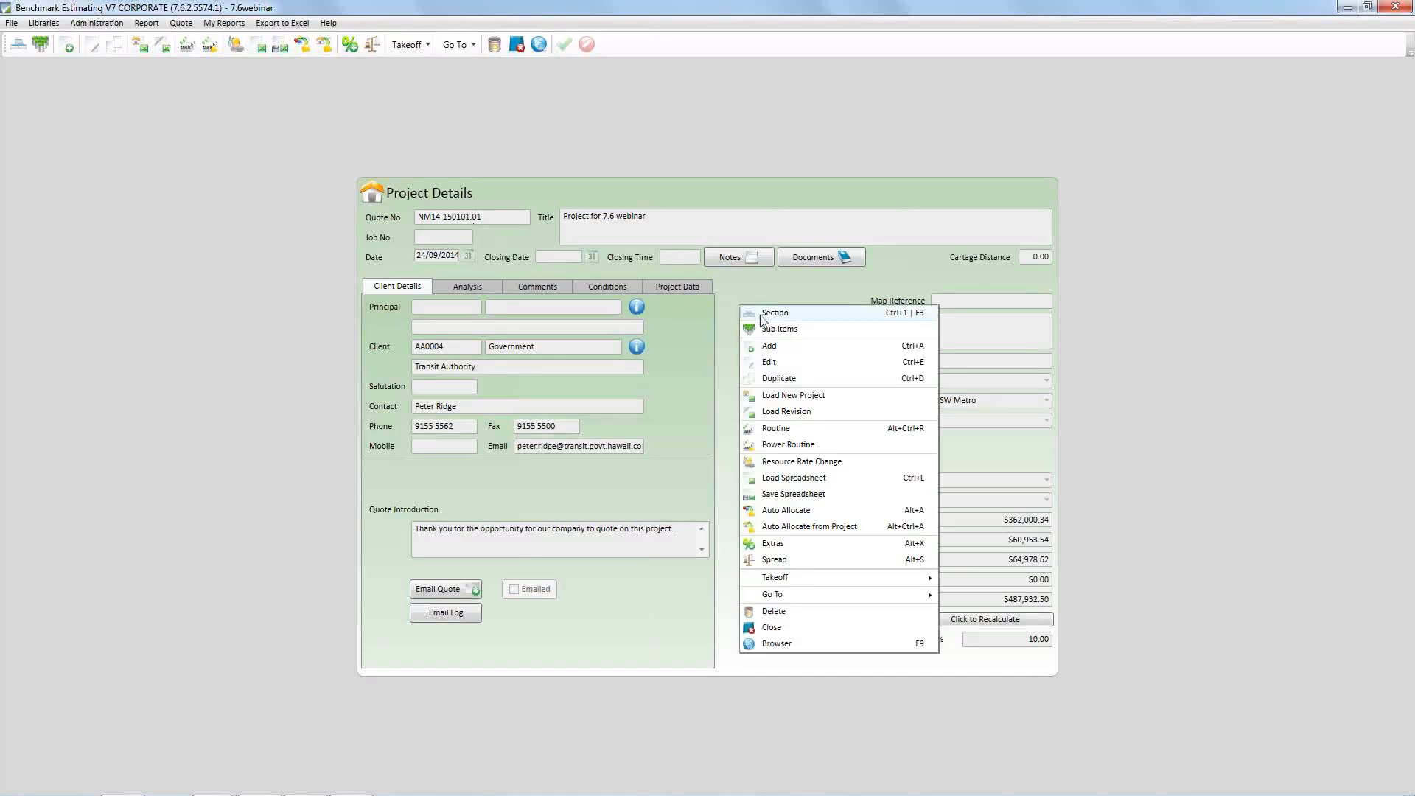
click(759, 315)
click(203, 299)
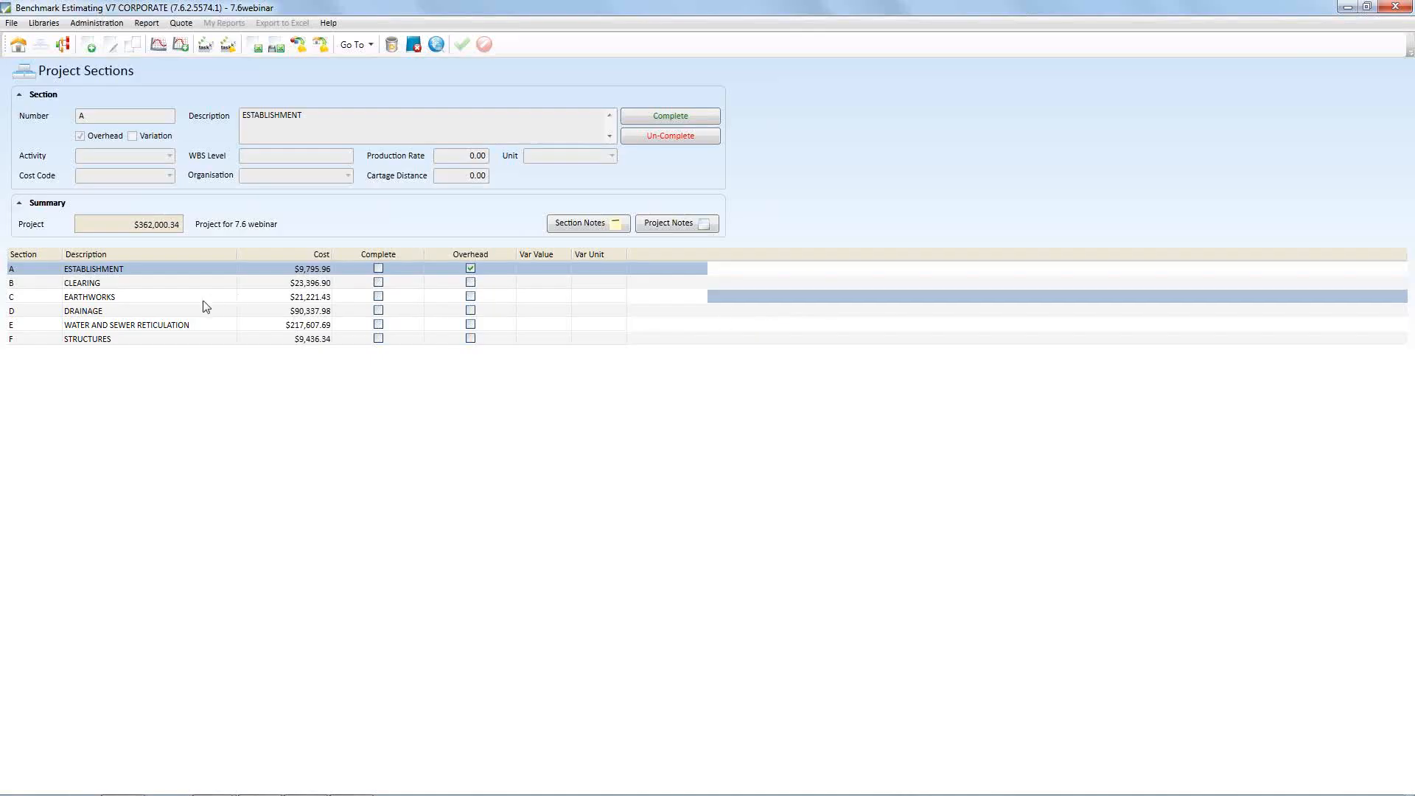
double_click(187, 295)
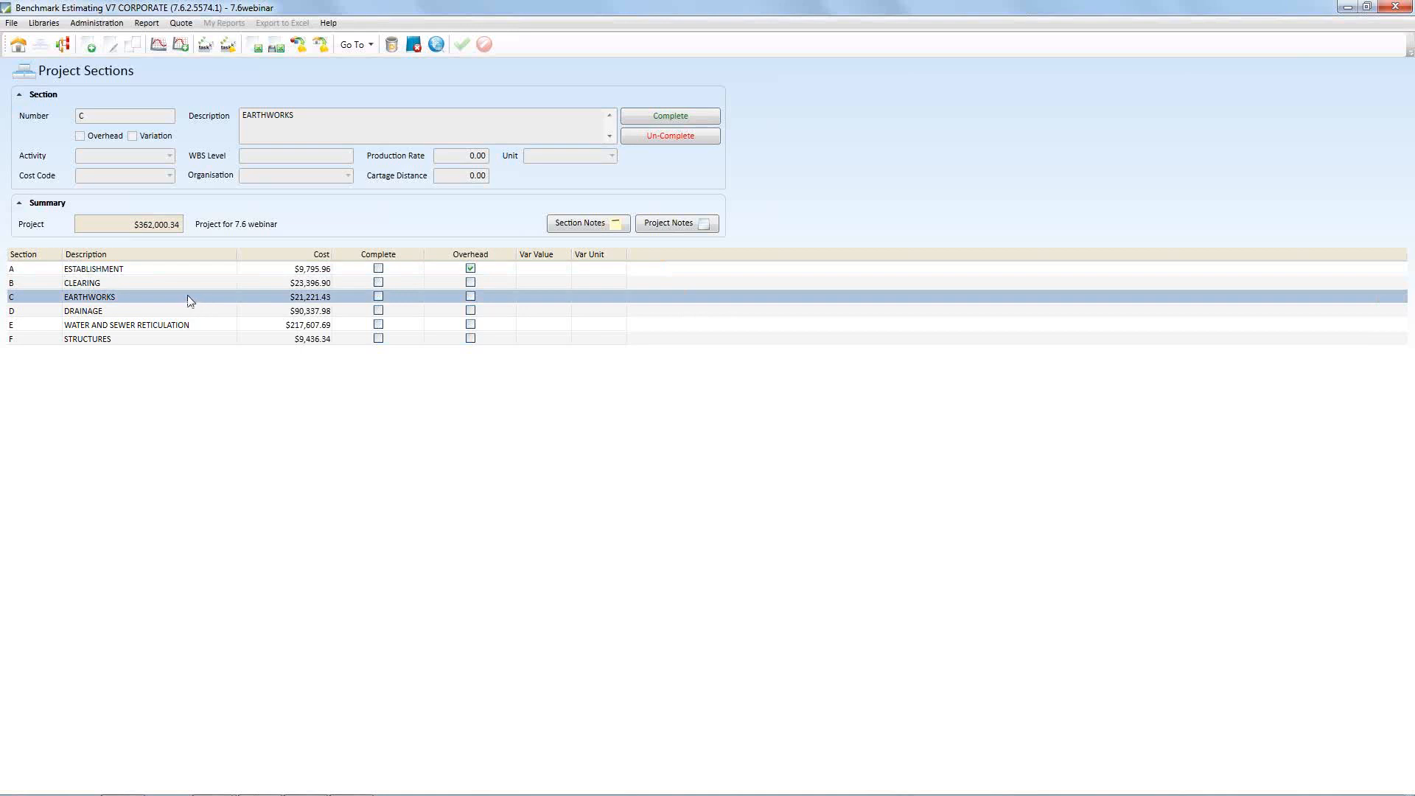
Start adding an item from the library's EARTHWORKS group and view the resources of Detailed excavation of trenches in rock in an enlarged window
right_click(192, 233)
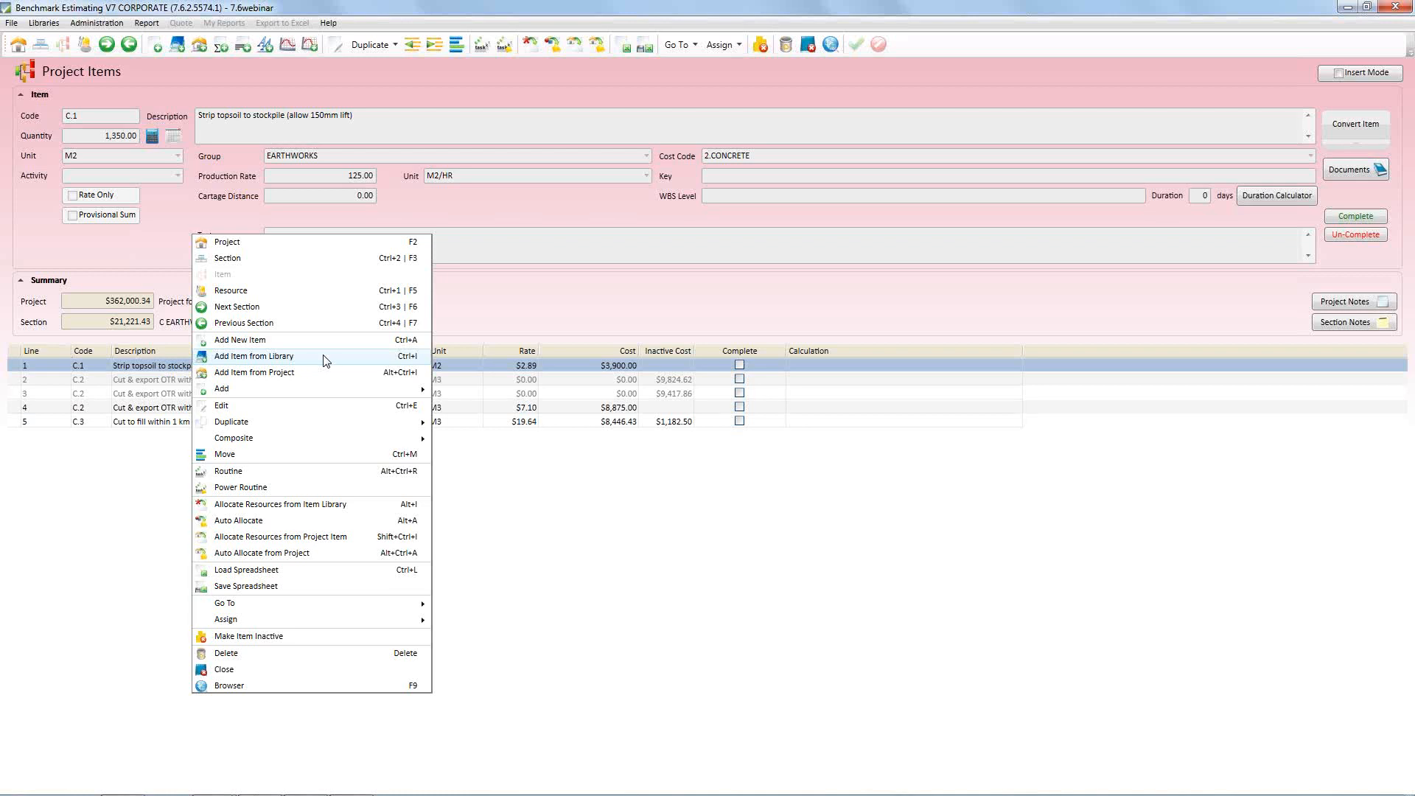
click(233, 361)
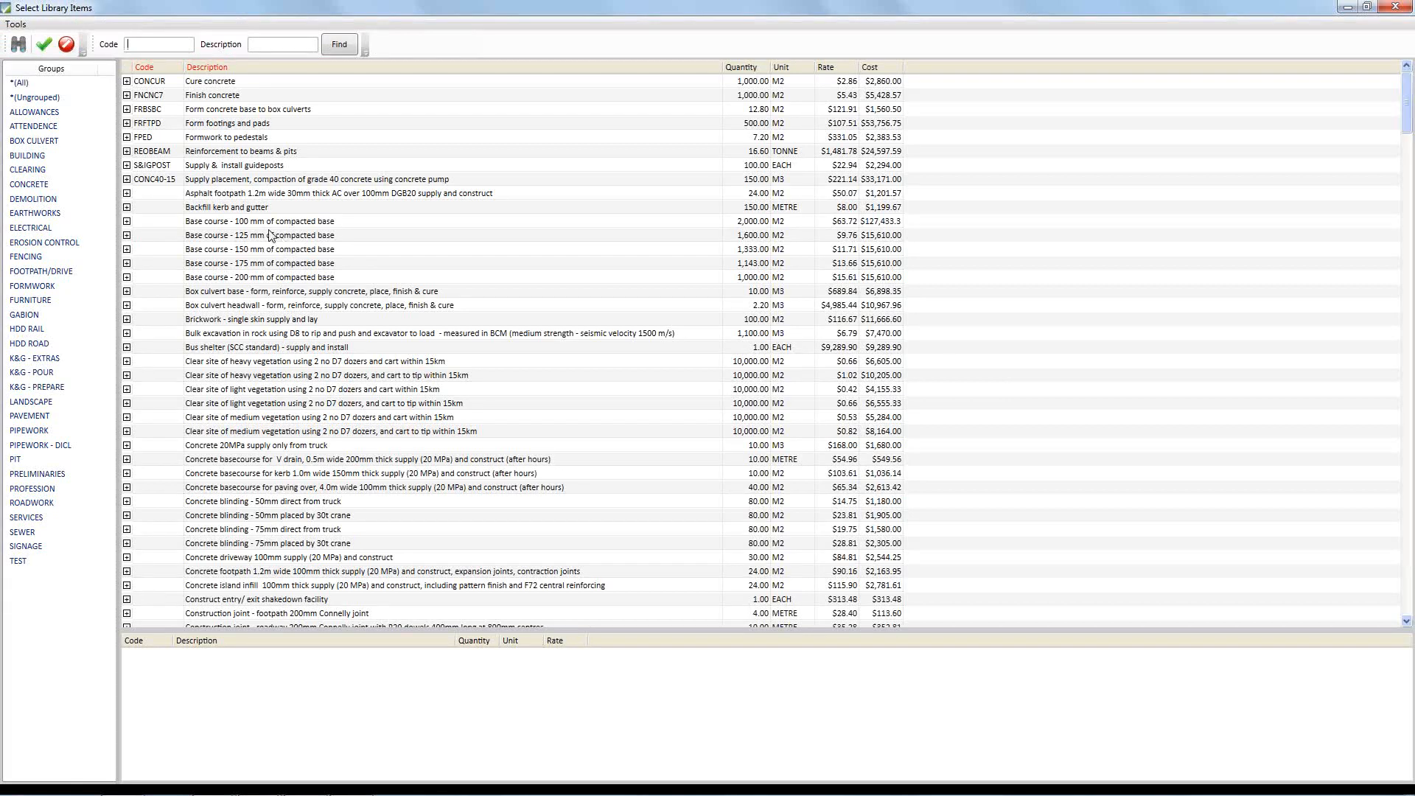
click(38, 212)
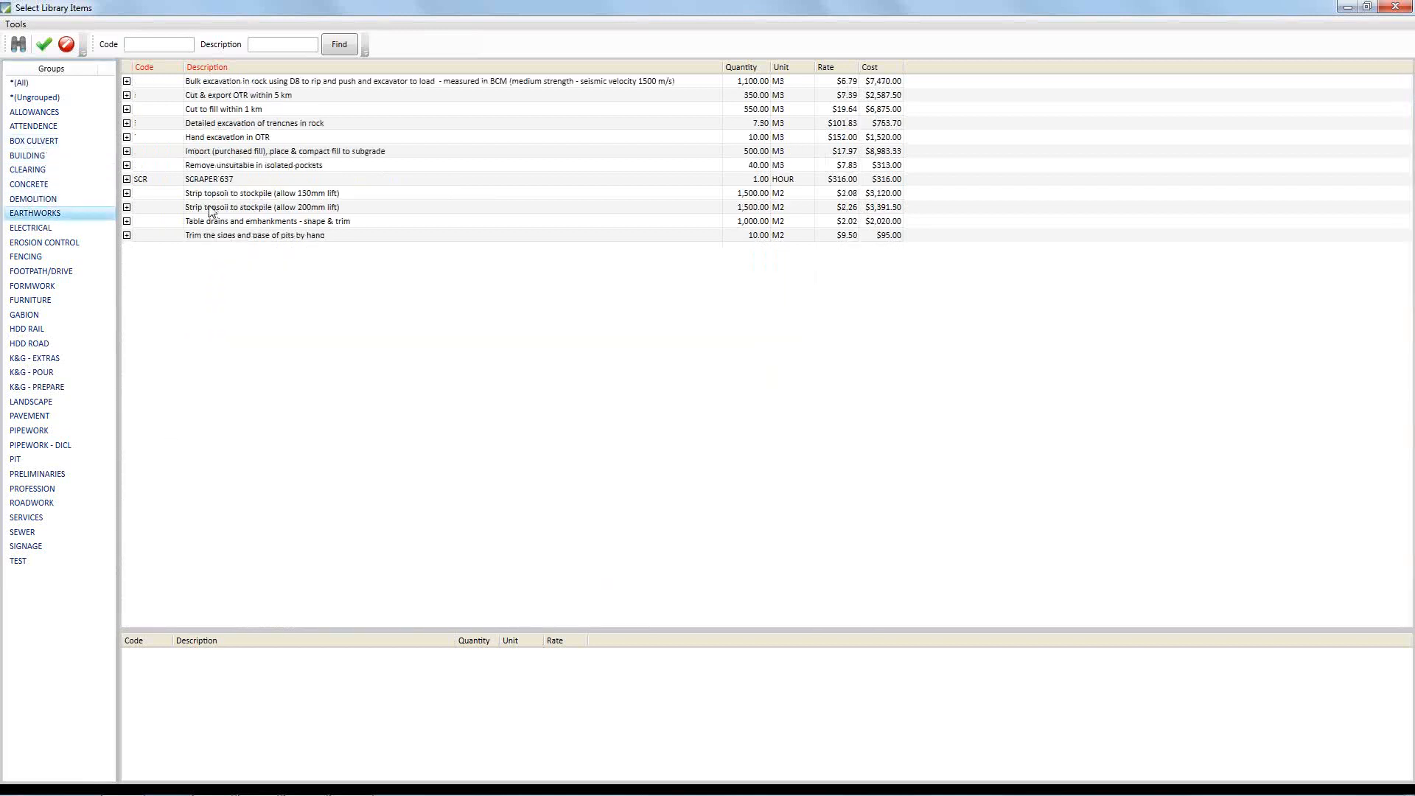
click(126, 124)
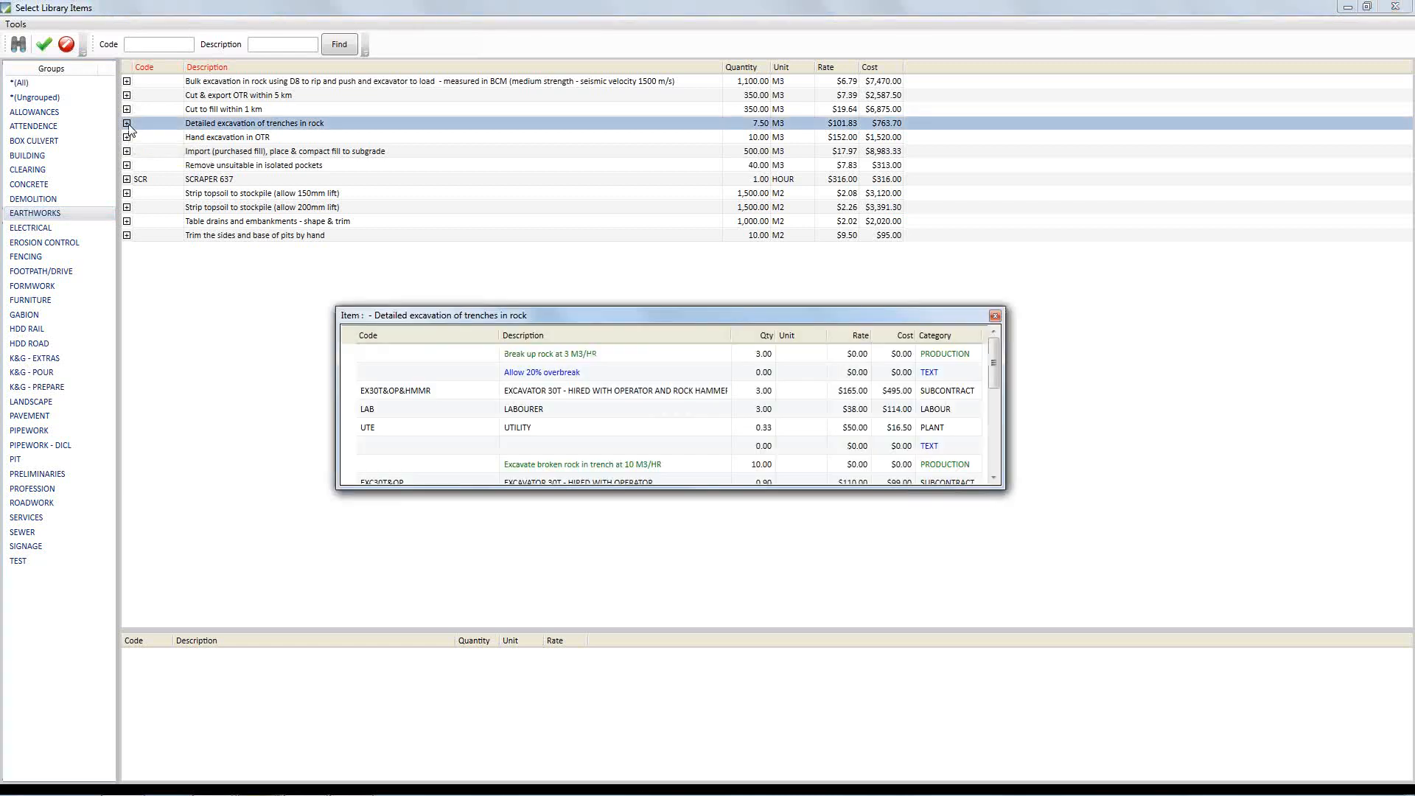
drag(1004, 488, 1010, 599)
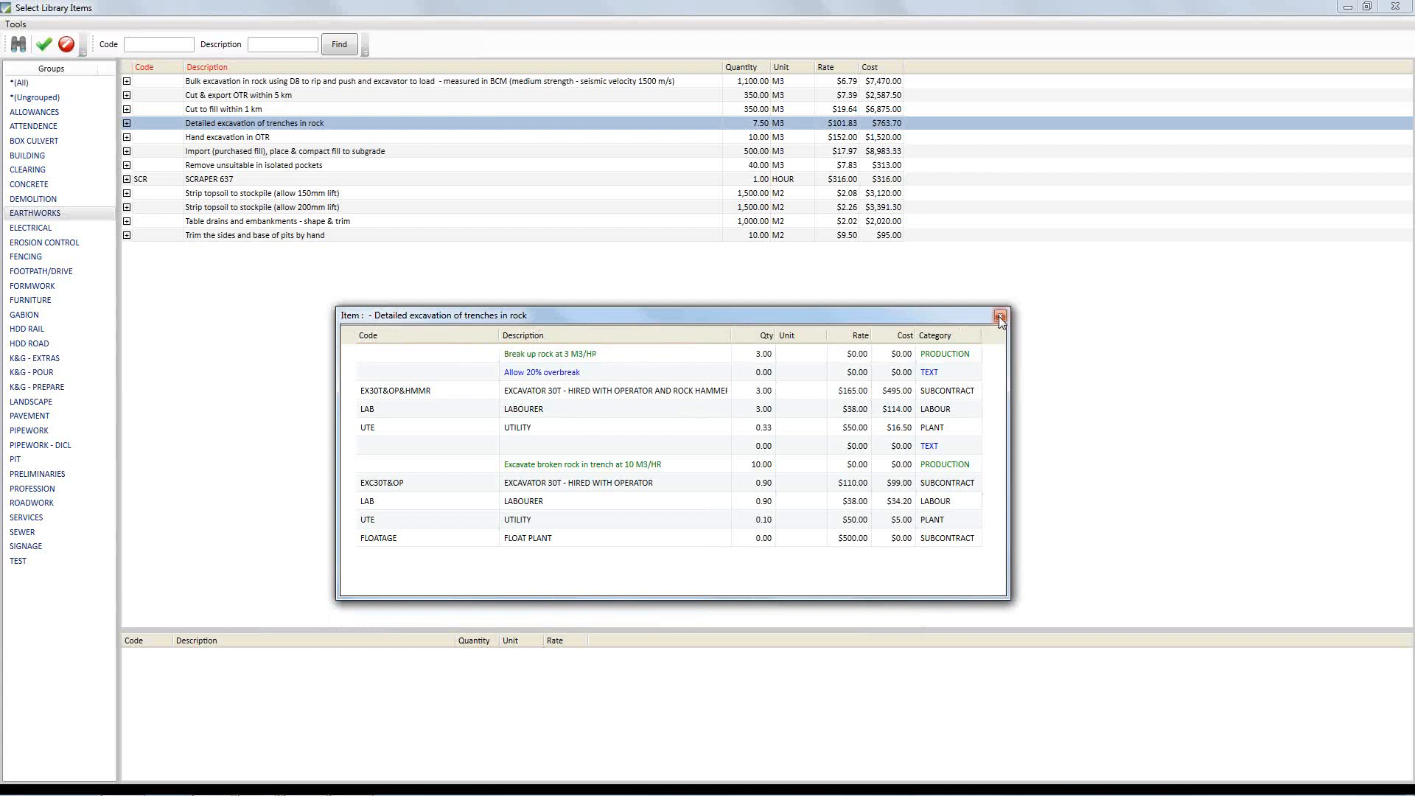
drag(811, 318, 688, 358)
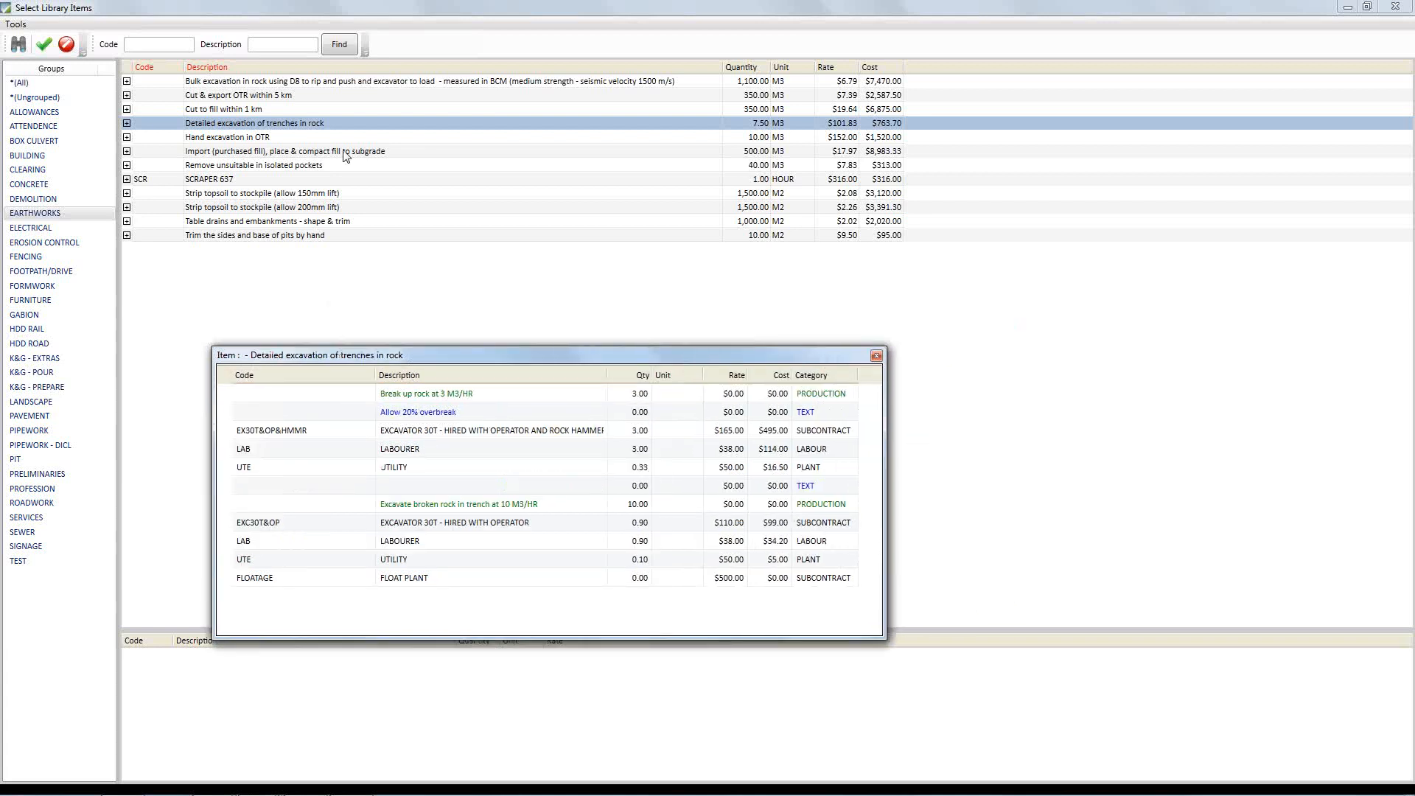
Choose Cut to fill within 1 km and view its resources, then close both resource windows and cancel the library selection
double_click(251, 108)
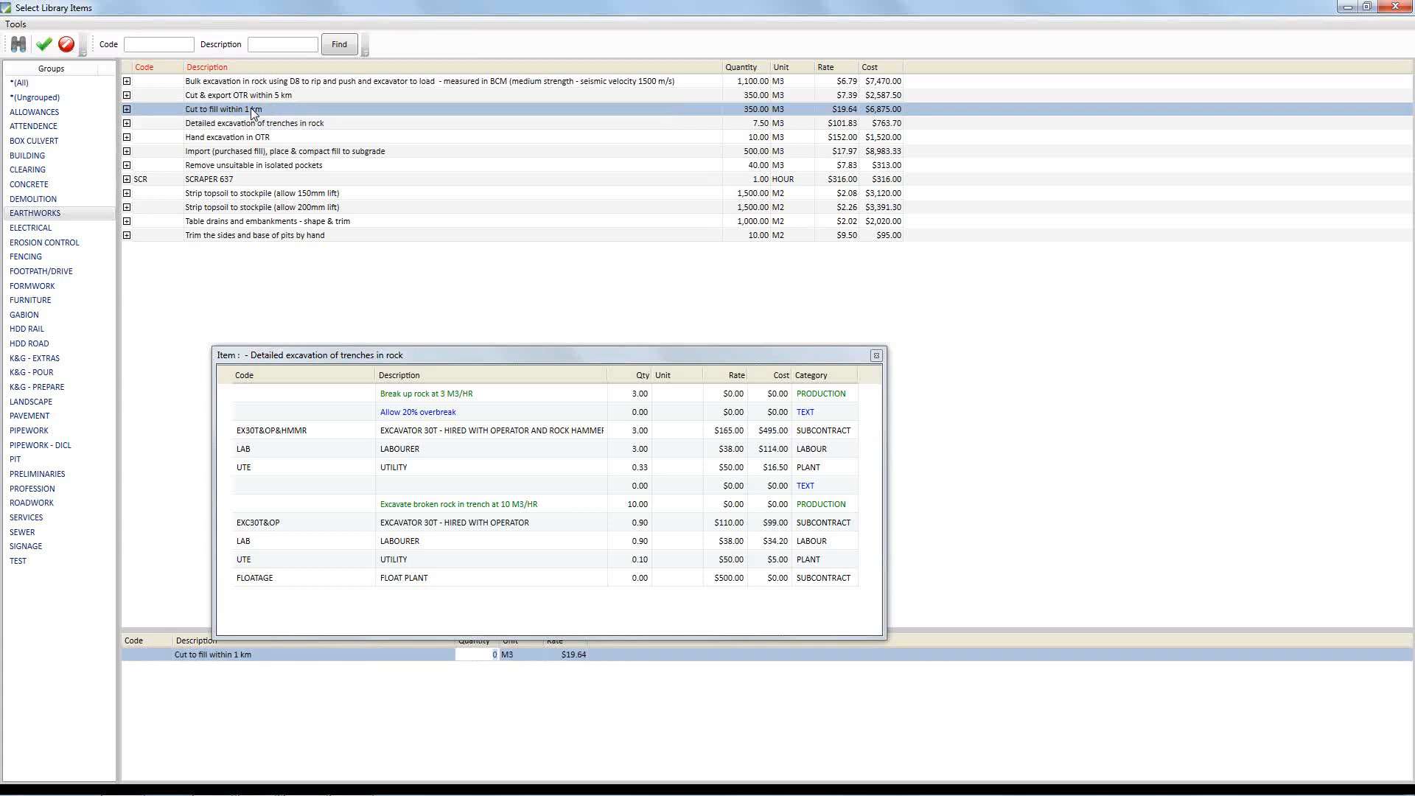
click(127, 110)
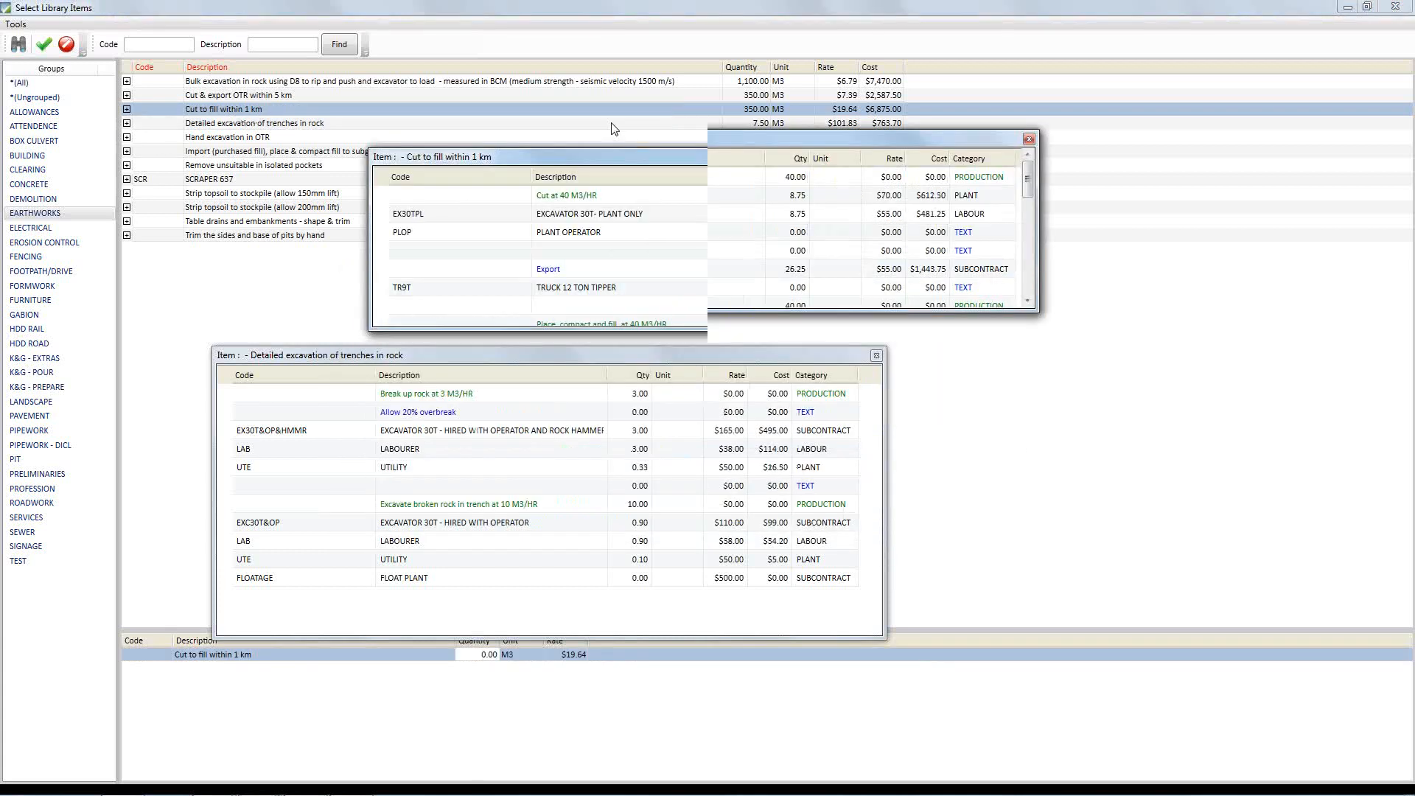
drag(1039, 285, 1062, 317)
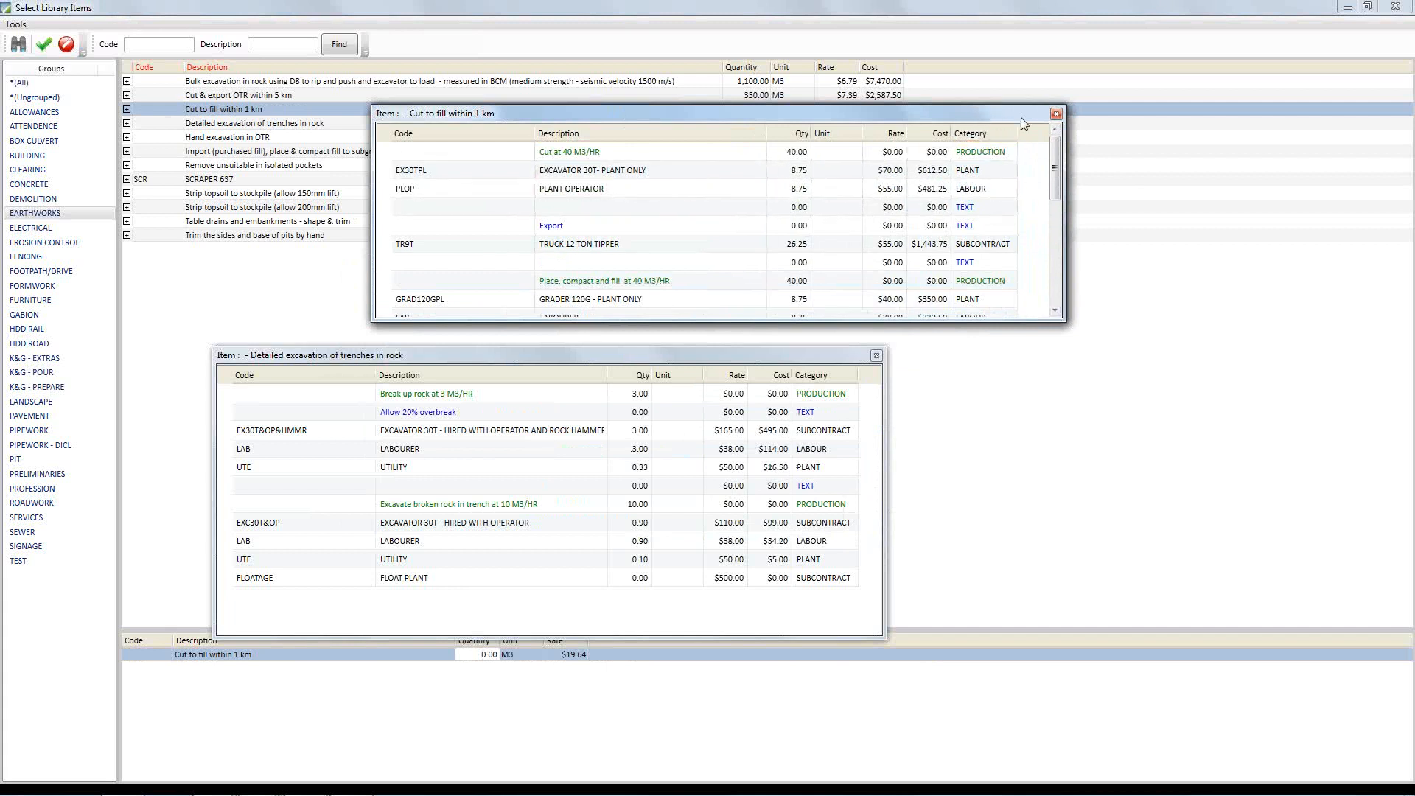
click(1056, 114)
click(876, 355)
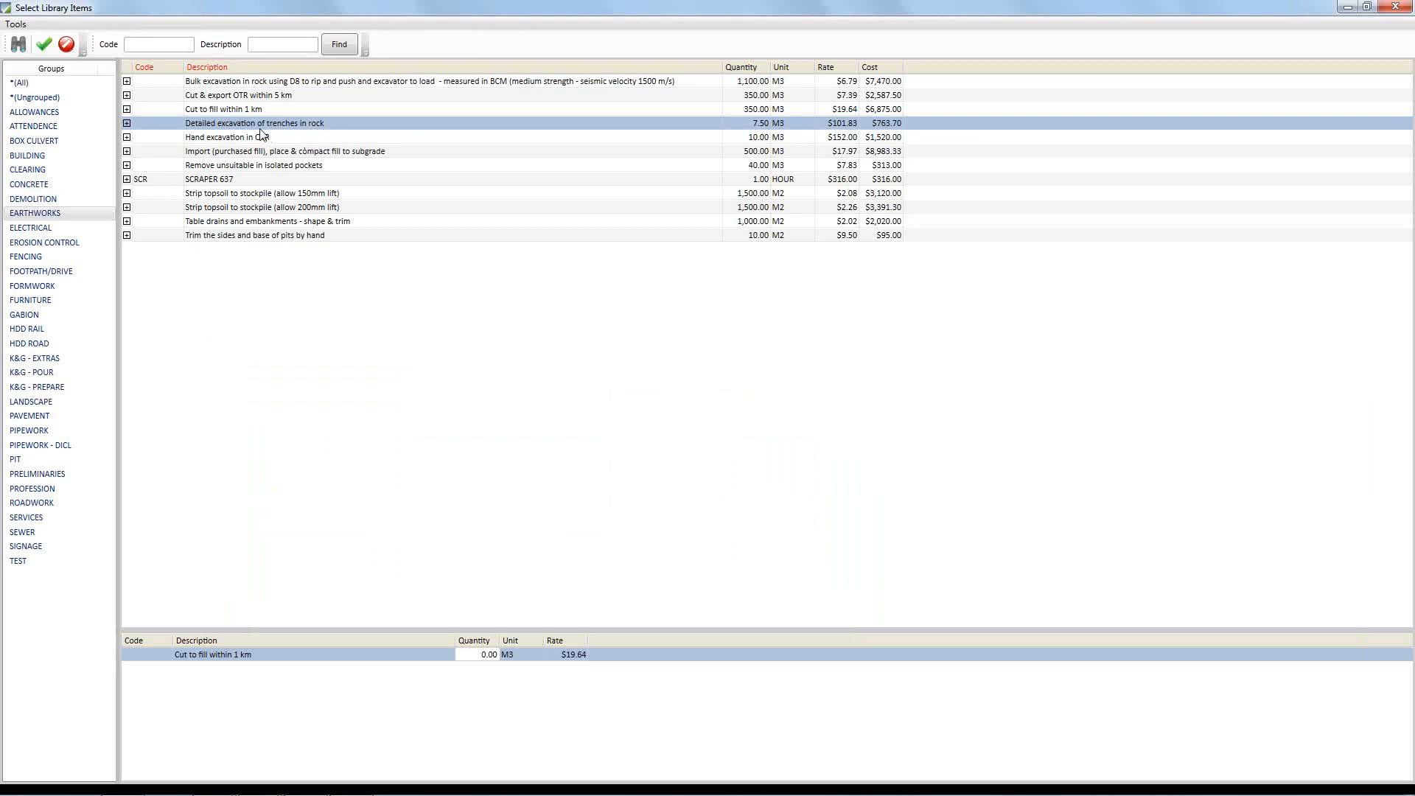
click(68, 45)
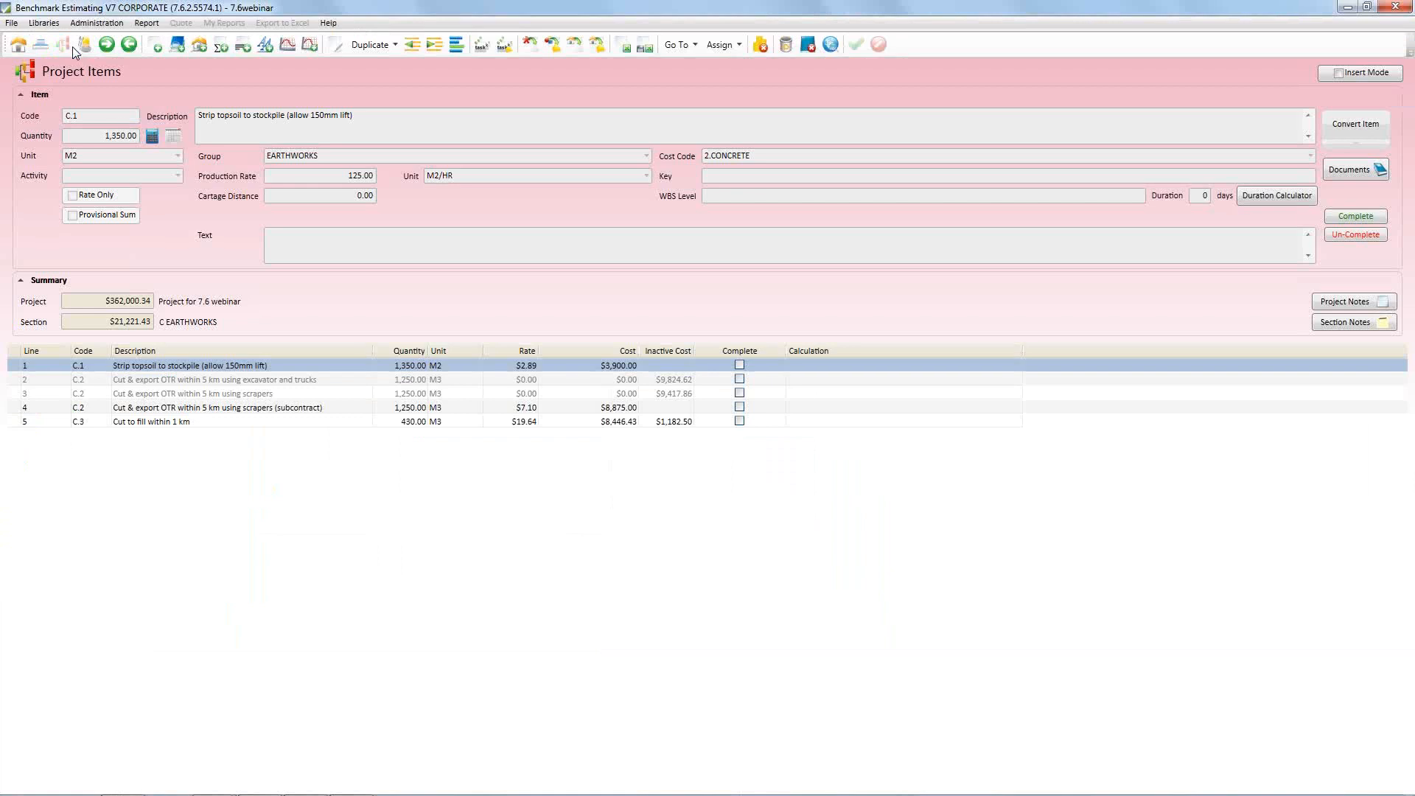
Return to the project details and open the project's Progress Claims
click(19, 49)
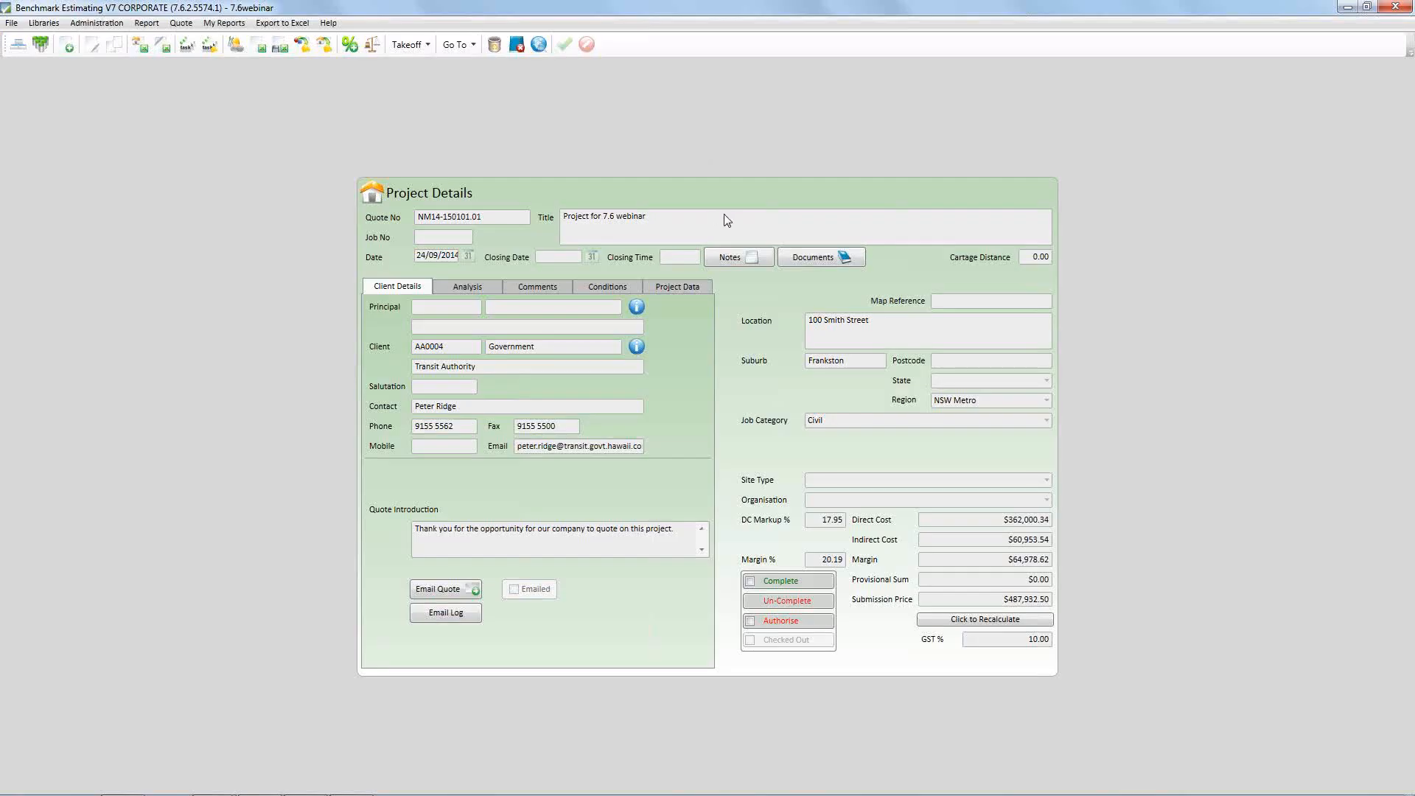
click(457, 44)
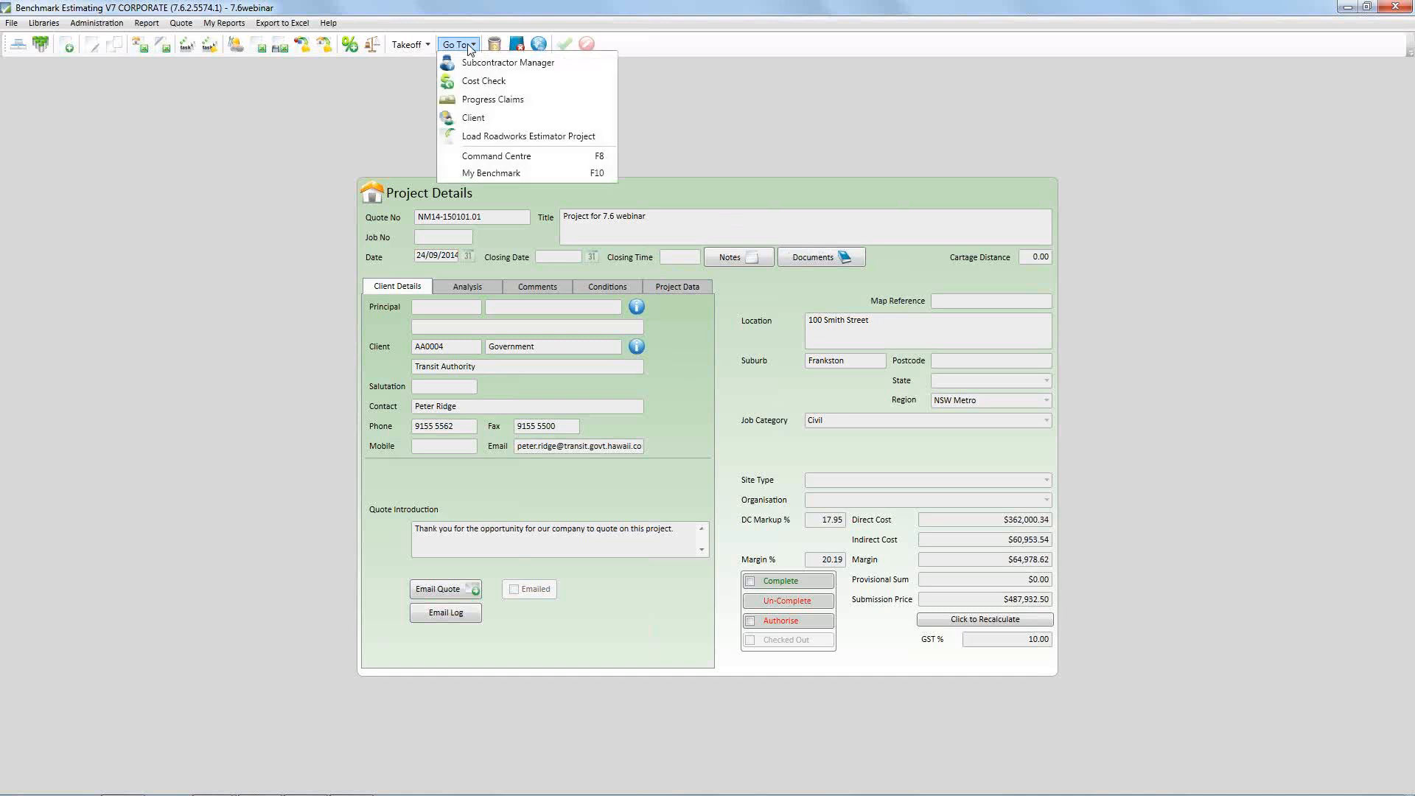
click(507, 103)
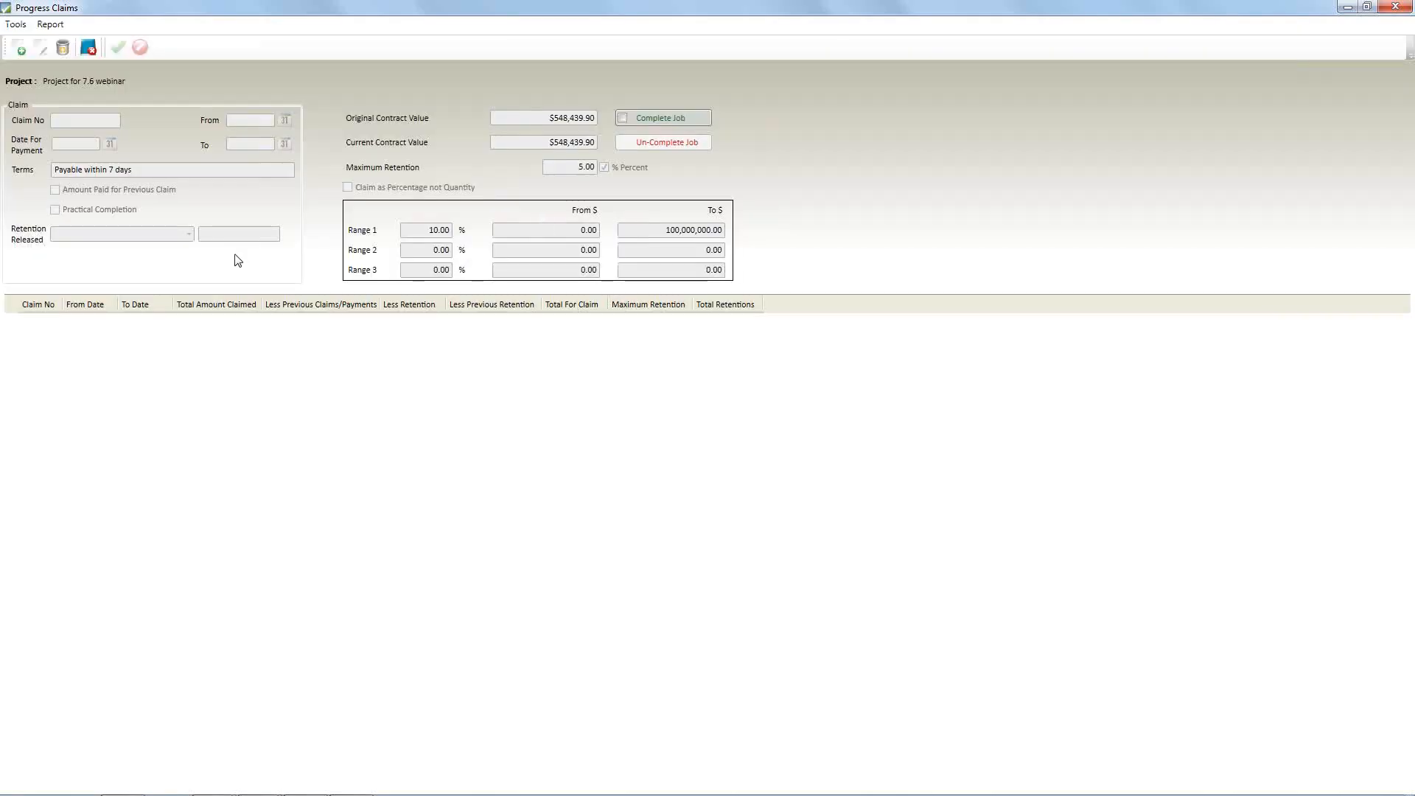
Add the first progress claim as a percentage rather than quantity and open its claim input sheet
right_click(238, 261)
click(247, 262)
click(118, 49)
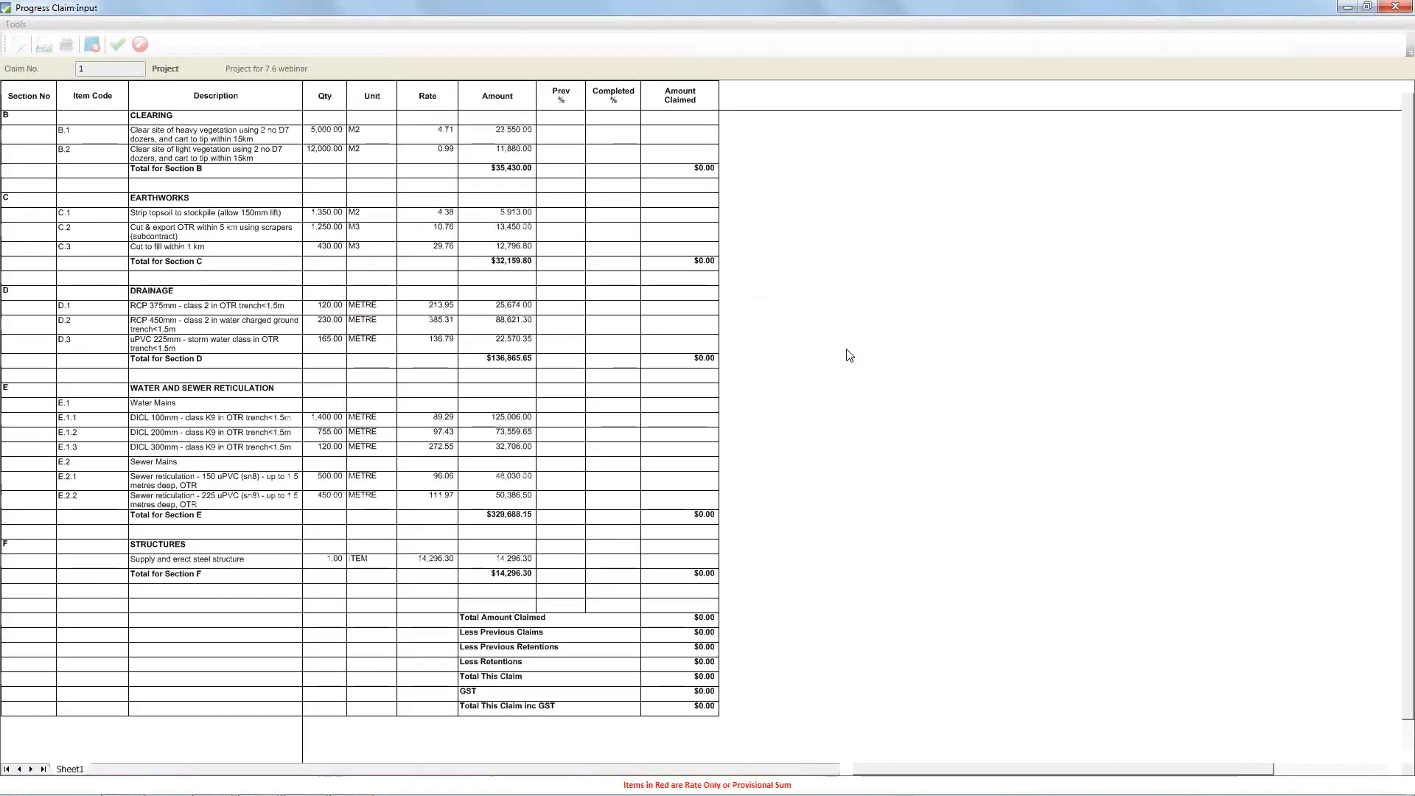
right_click(492, 155)
click(271, 123)
right_click(296, 119)
click(307, 127)
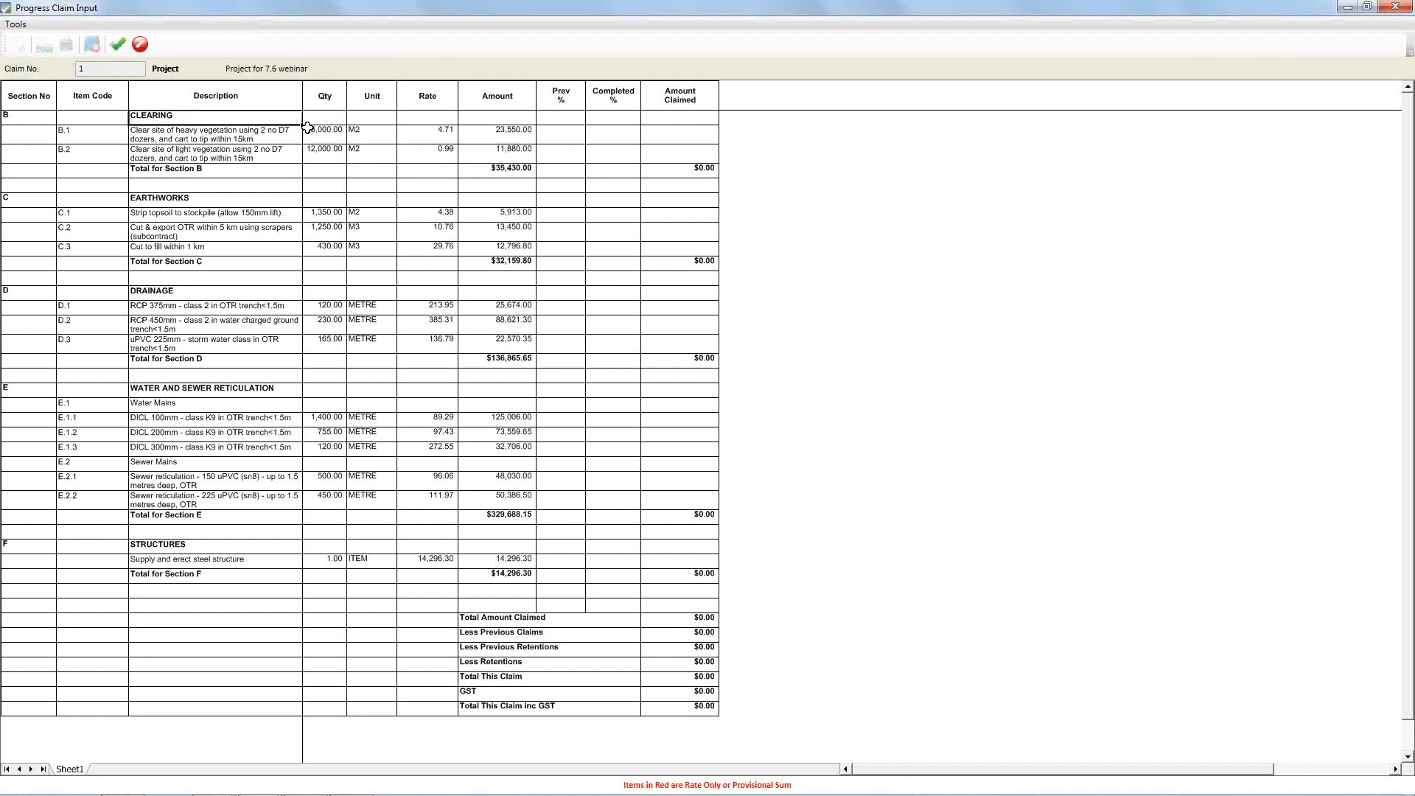
Set the completed percentage of the CLEARING items to 50 for B.1 and 75 for B.2
click(628, 136)
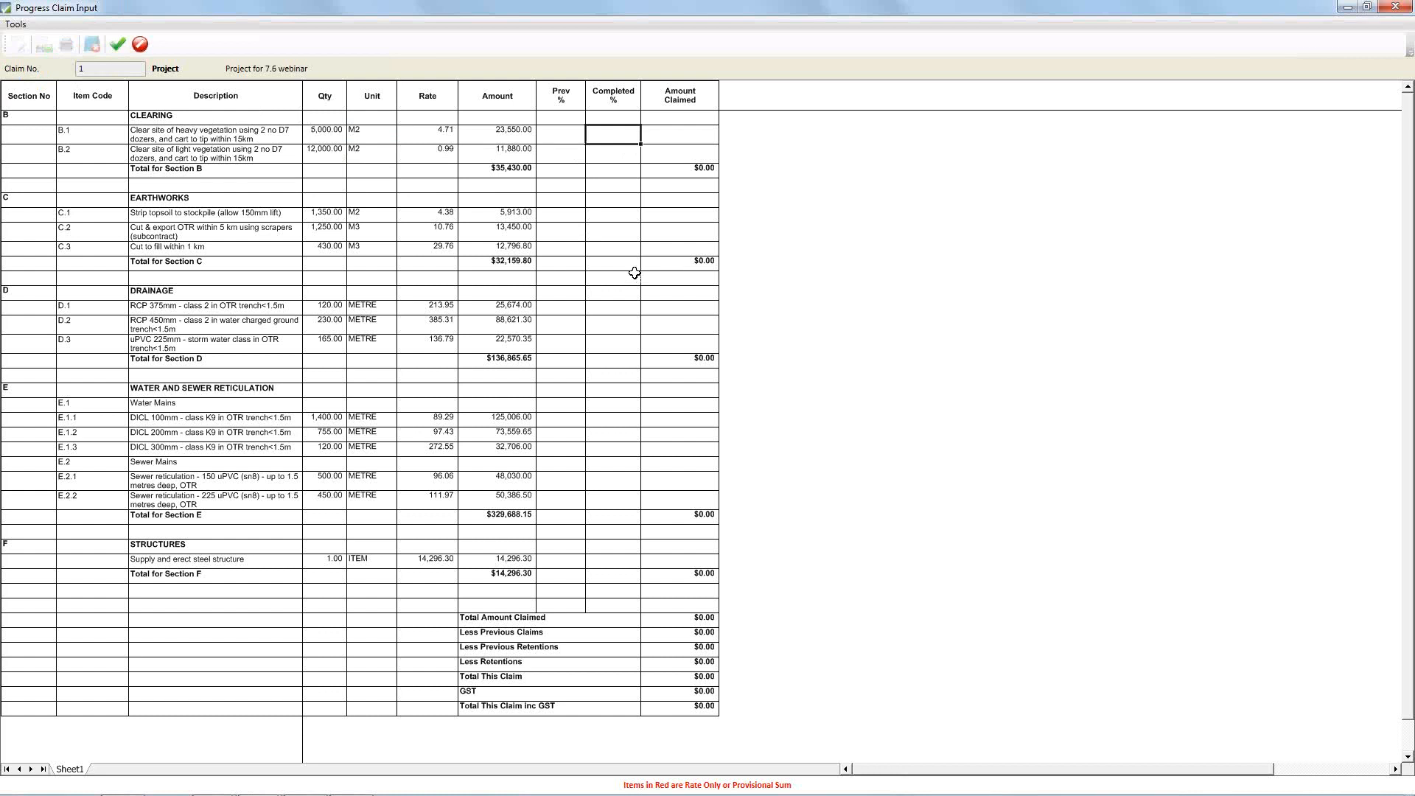
text(50)
key(Return)
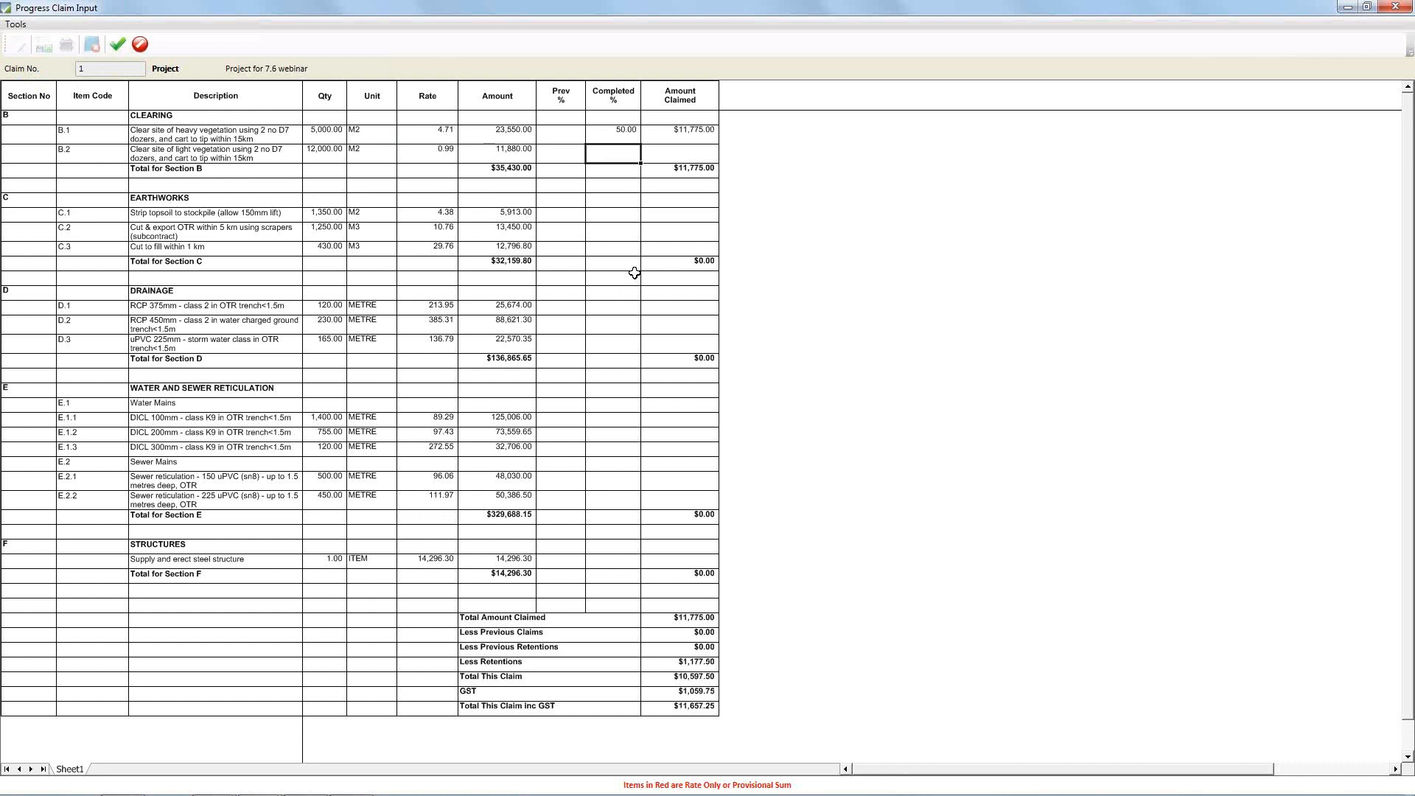
text(75)
key(Return)
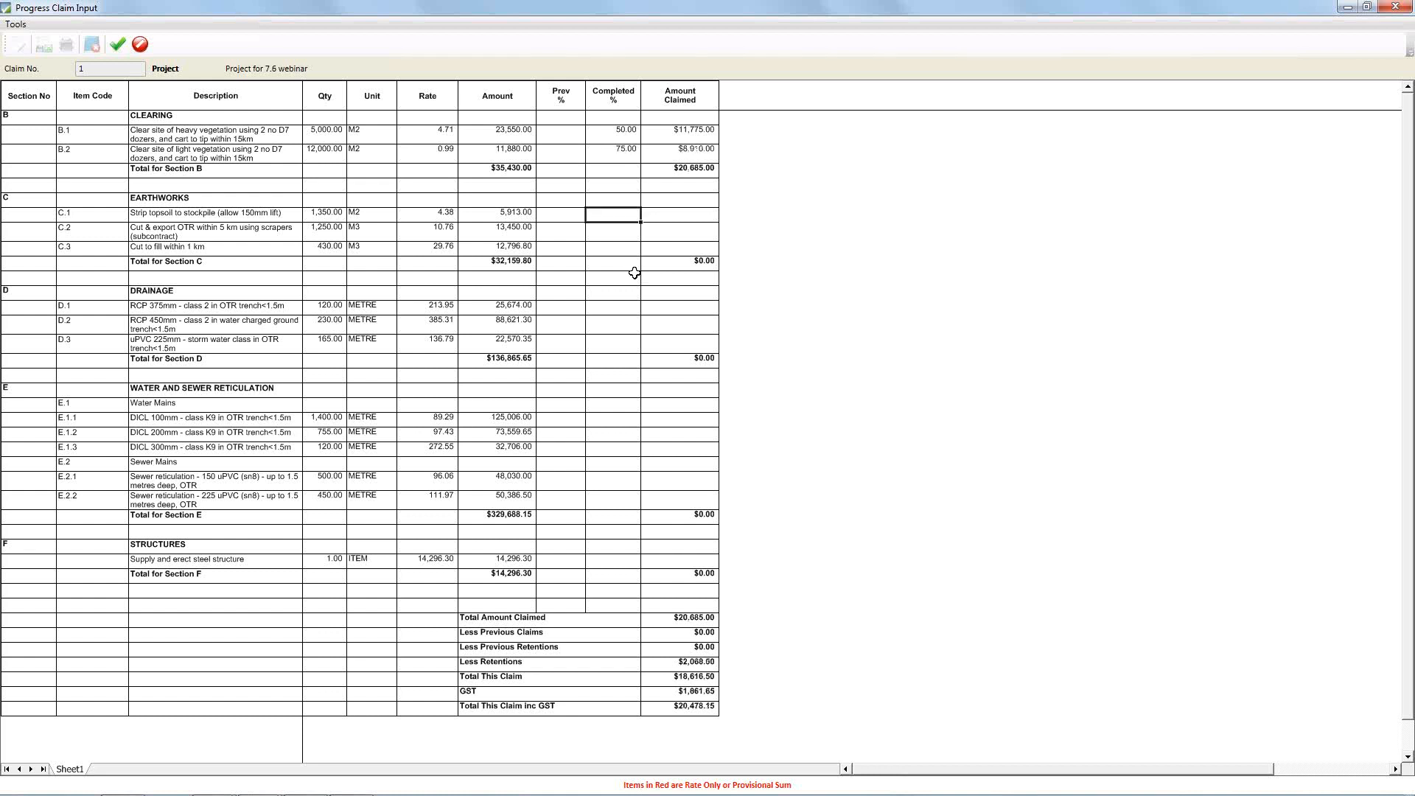
Set the completed percentage of the EARTHWORKS items to 25 for C.1, 100 for C.2 and 25 for C.3
text(25)
key(Return)
text(100)
key(Return)
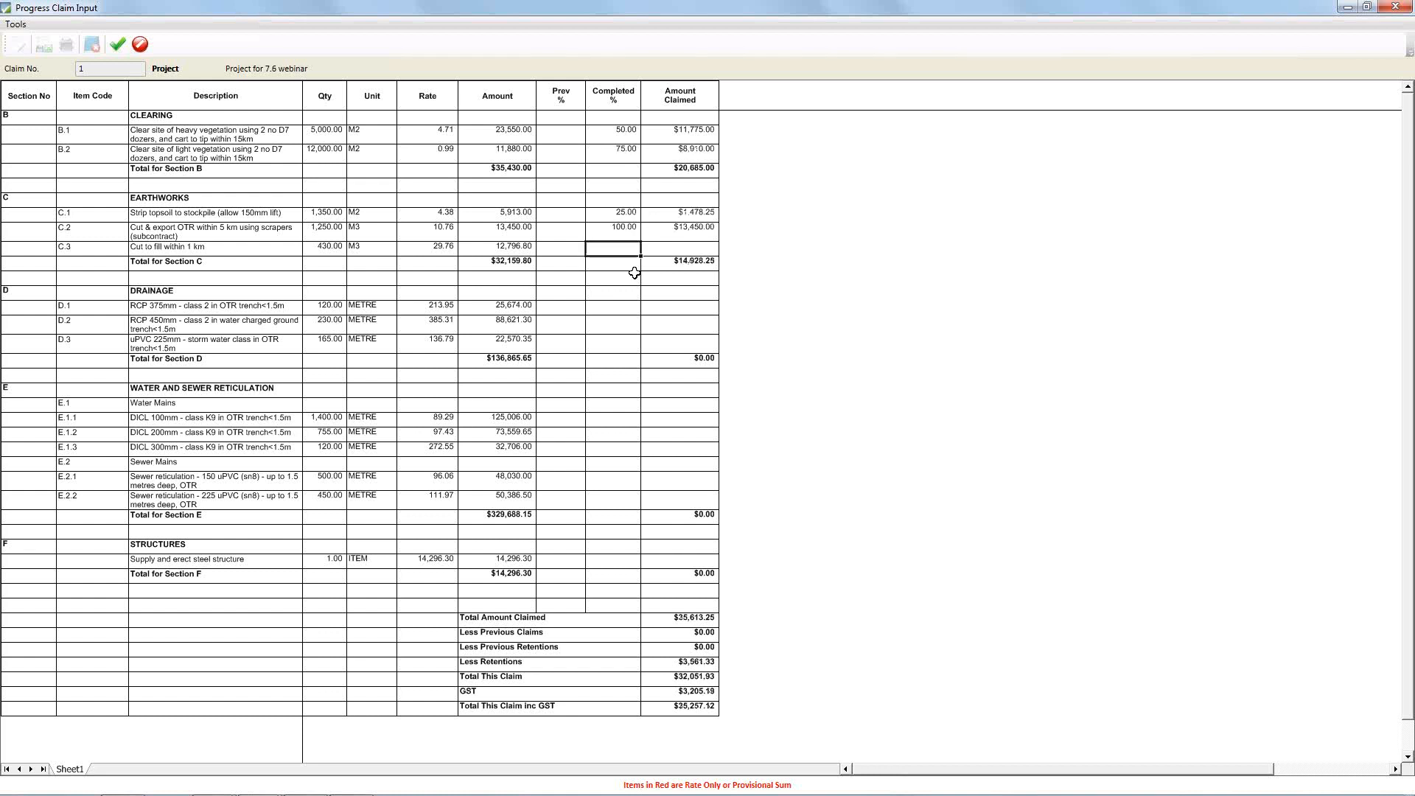
text(5)
key(Return)
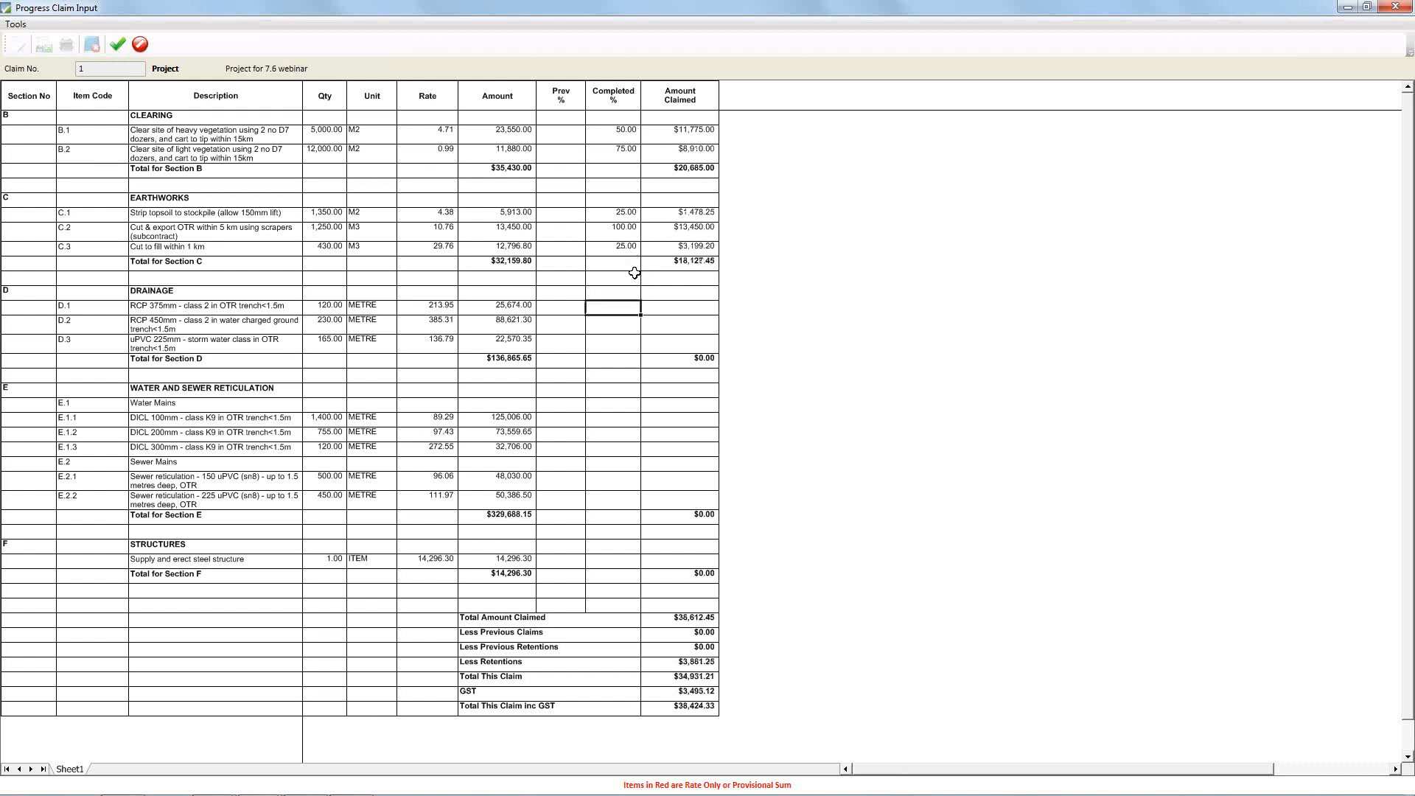
Set the completed percentage of DRAINAGE item D.1 to 50, then save and close the claim input
text(50)
key(Return)
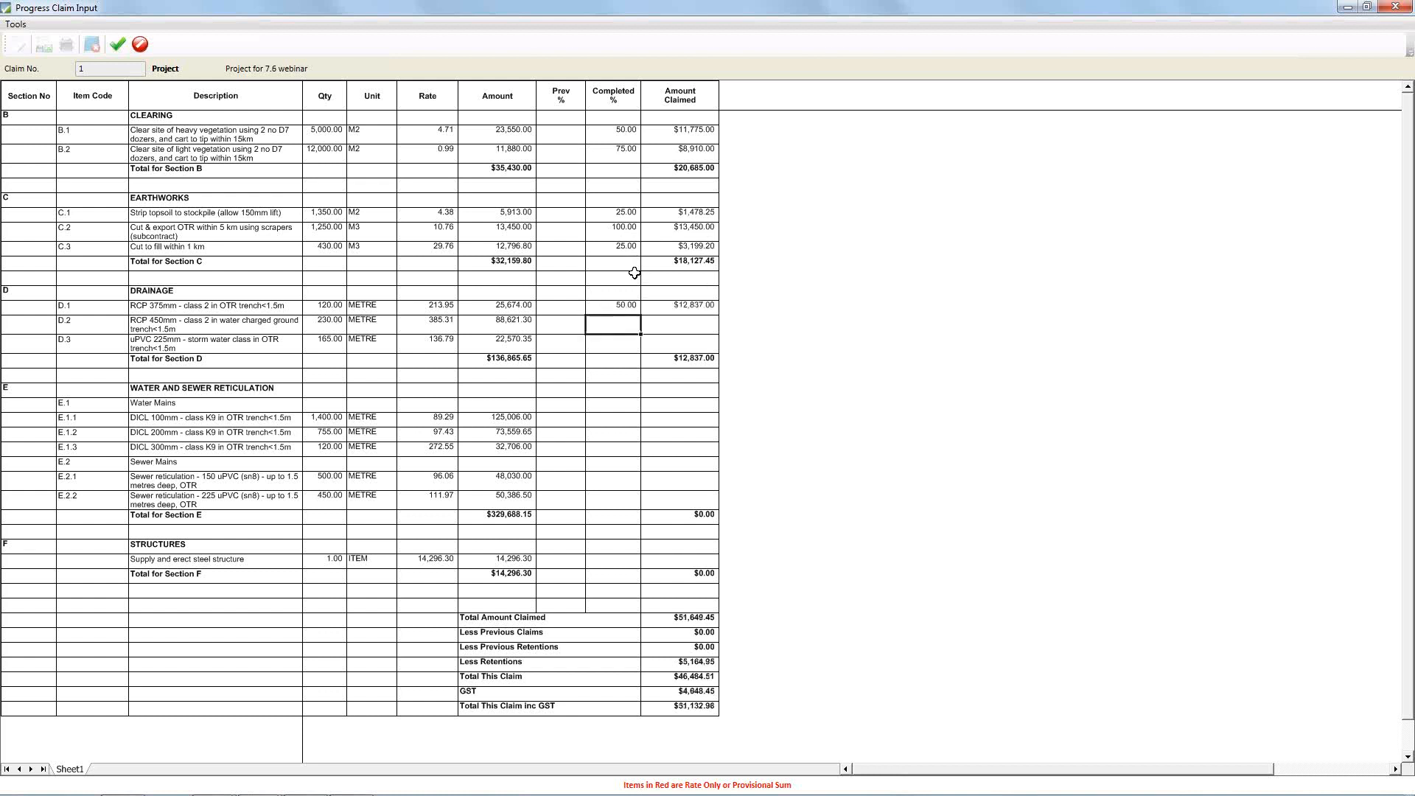
click(115, 46)
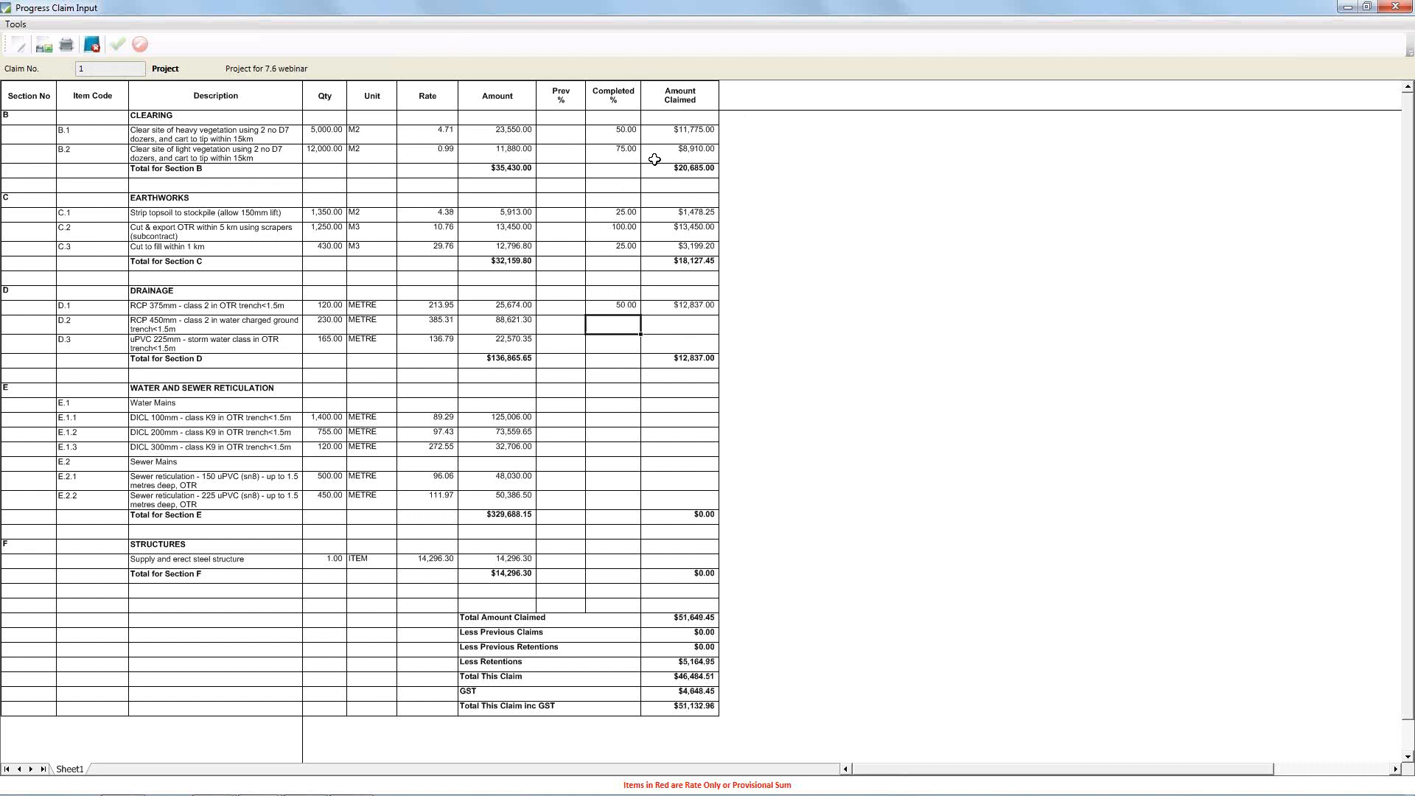
click(99, 47)
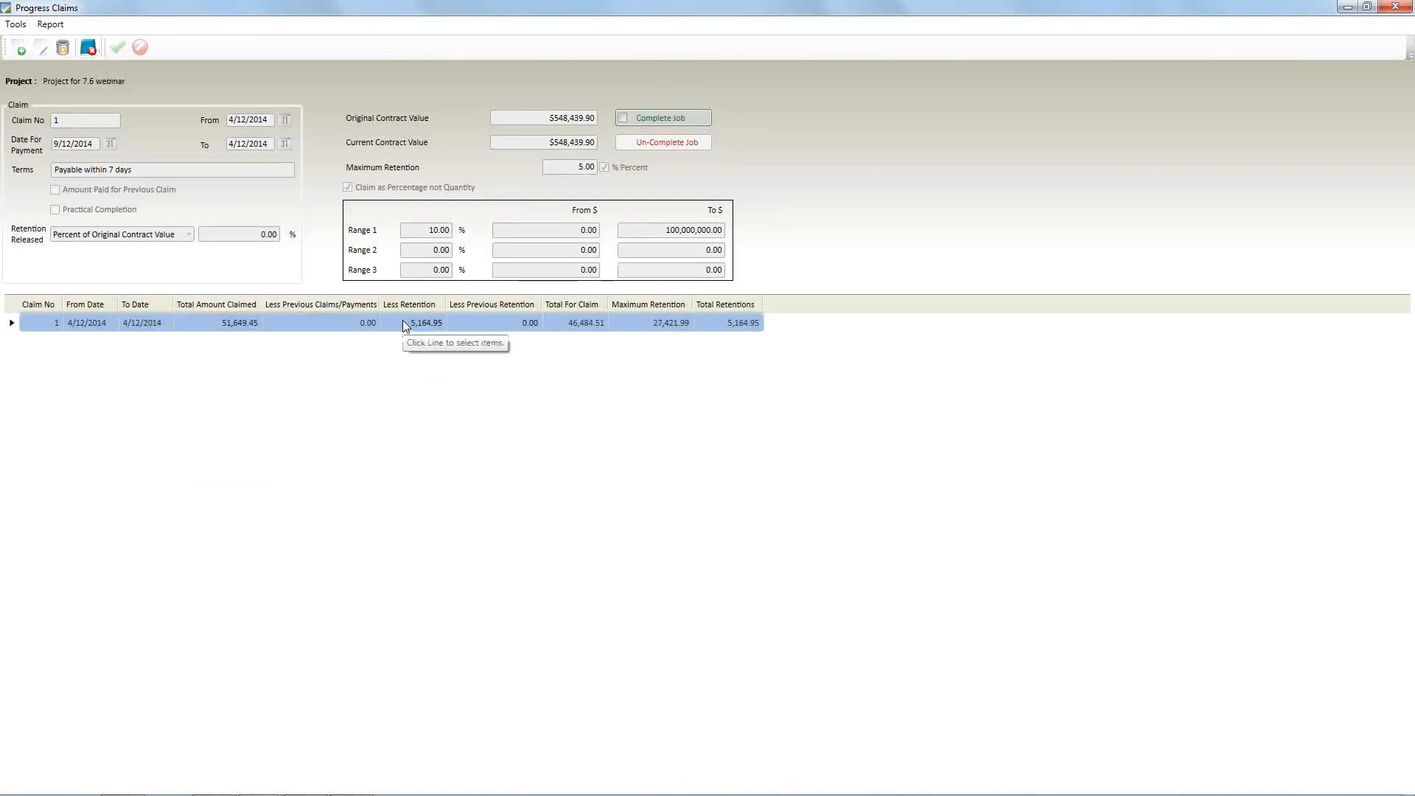
Add a second progress claim and open its claim input sheet
right_click(347, 327)
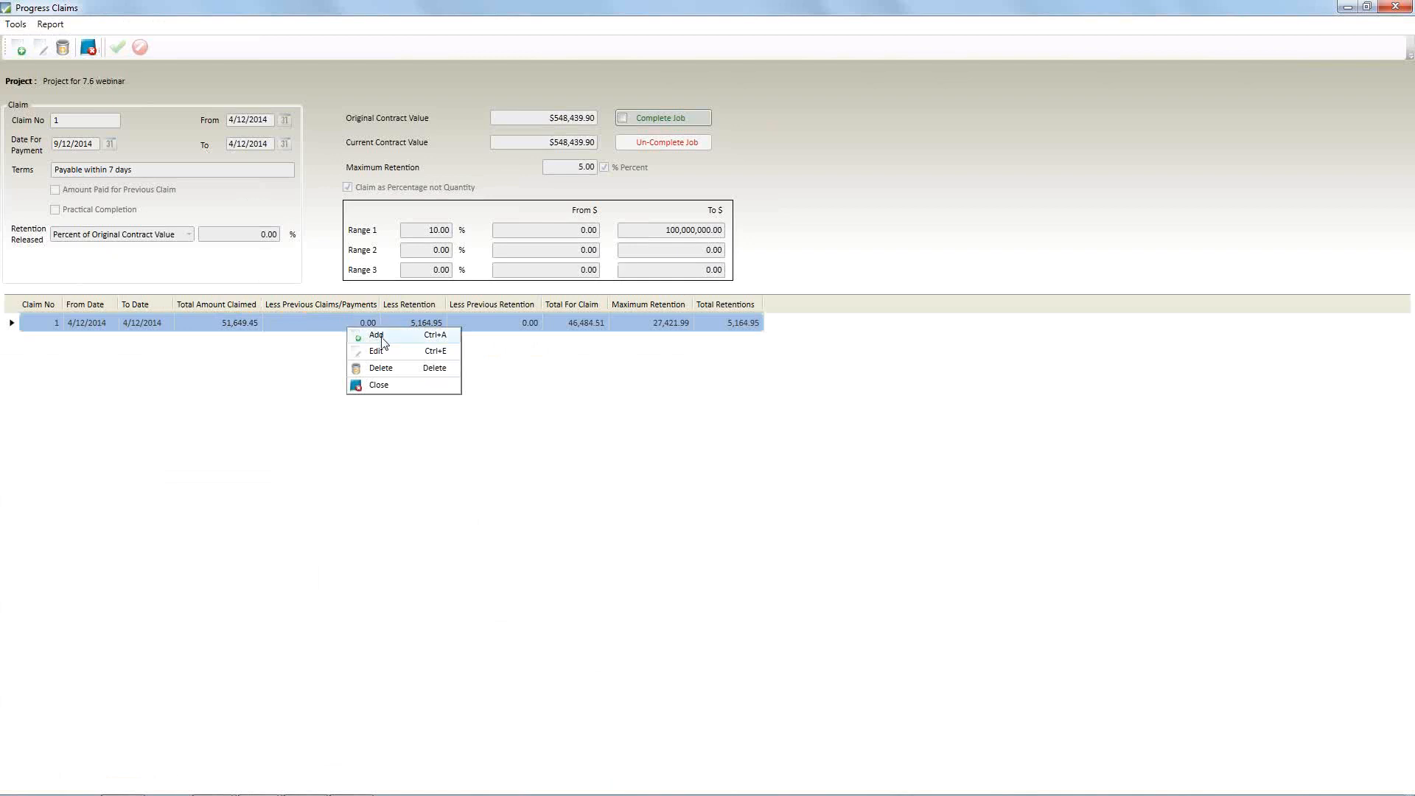
click(377, 336)
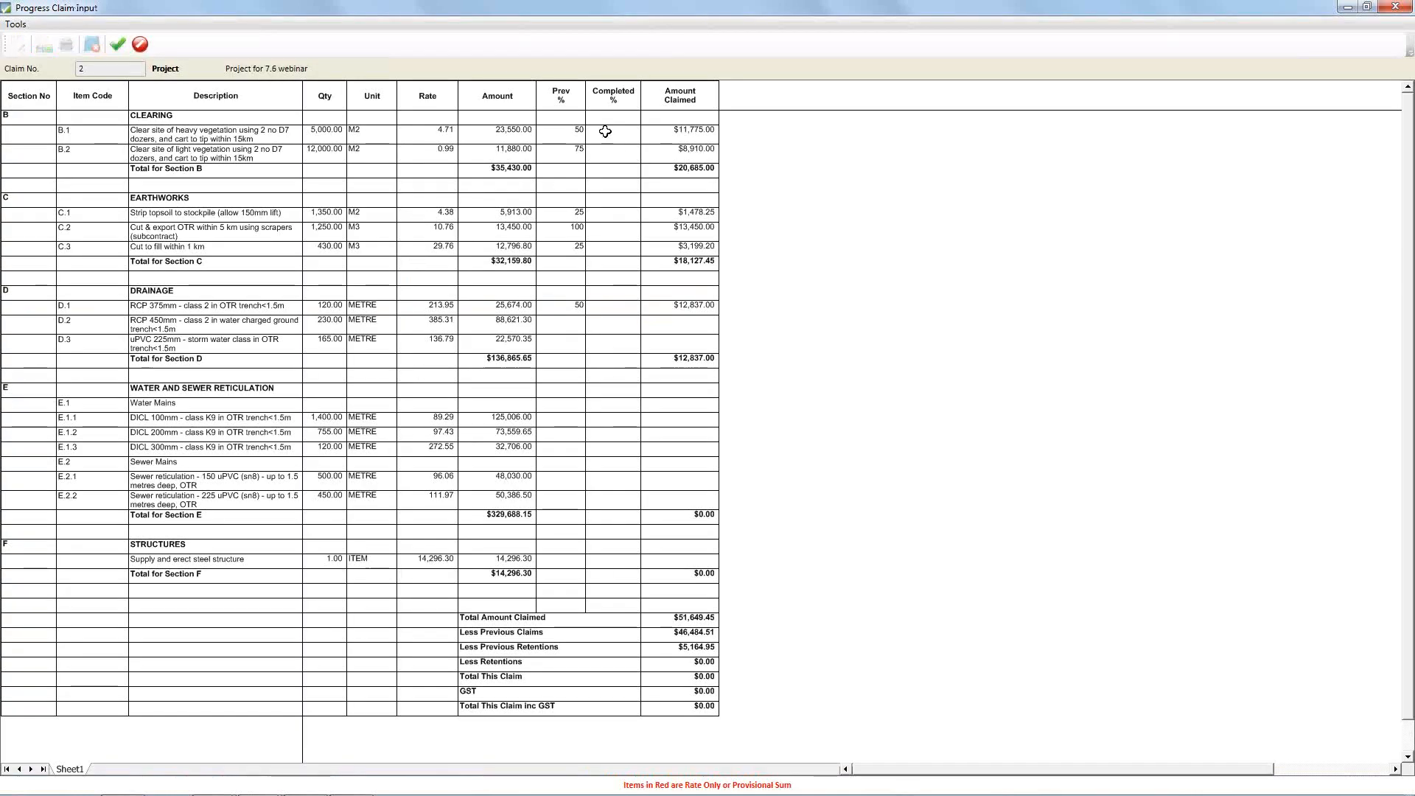
Set the completed percentage of both CLEARING items, B.1 and B.2, to 100 in the second claim
click(623, 118)
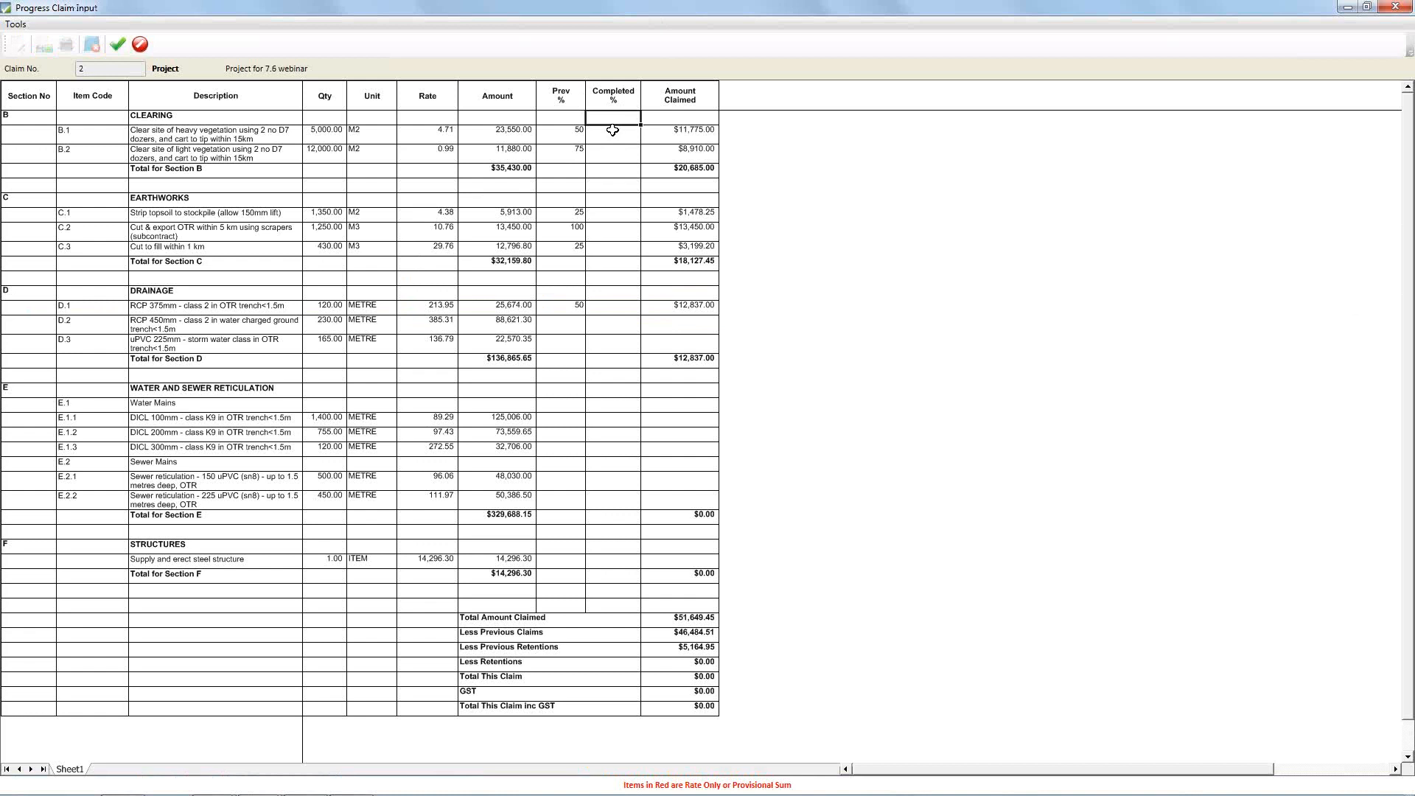
click(616, 134)
text(100)
key(Return)
text(100)
key(Return)
Set the completed percentage of the EARTHWORKS items to 50 for C.1, 100 for C.2 and 75 for C.3
text(50)
key(Return)
text(100)
key(Return)
text(75)
key(Return)
Set the completed percentage of the DRAINAGE items to 75 for D.1 and 100 for D.2
text(75)
key(Return)
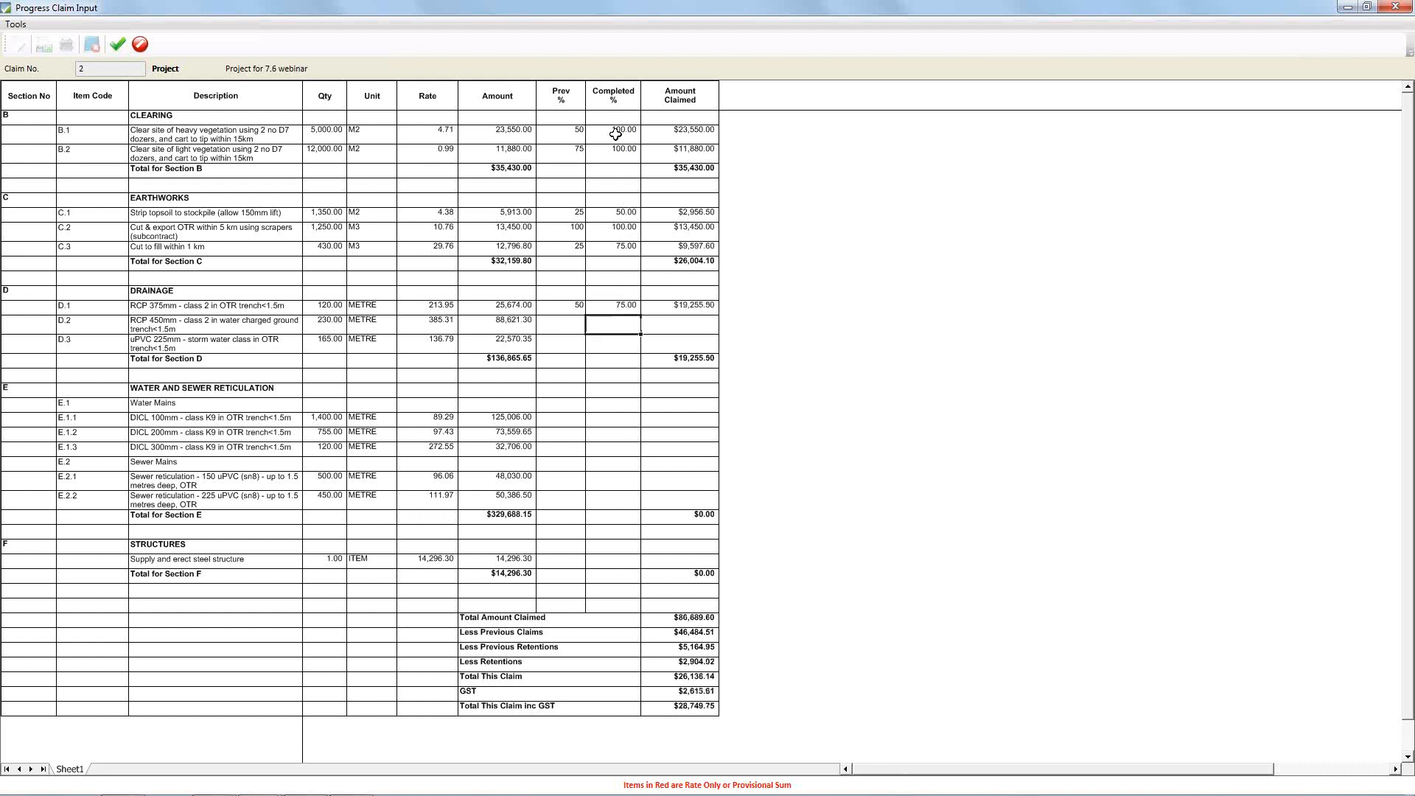
text(100)
key(Return)
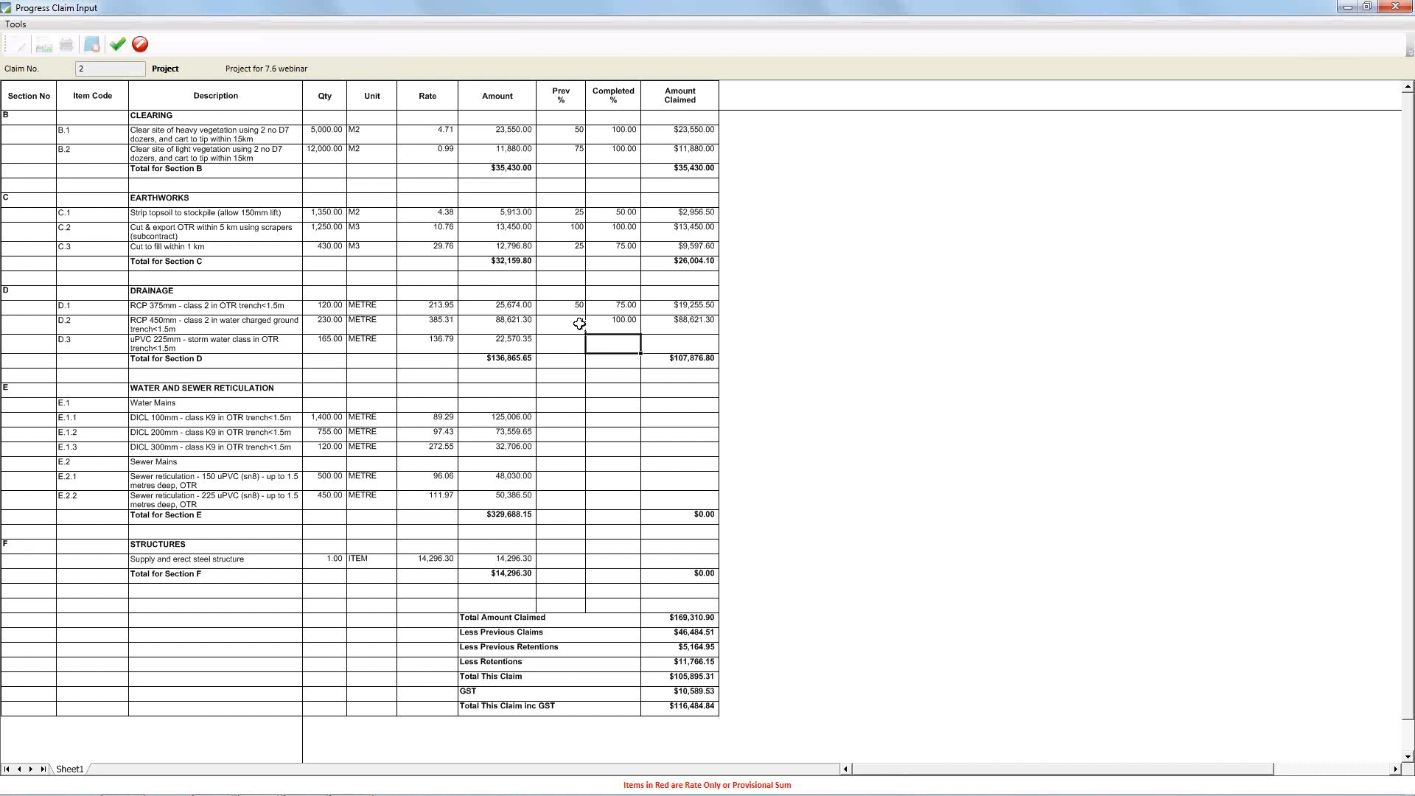
Save and close the second claim's input sheet, and close the progress claims to return to the project details
click(117, 46)
click(99, 47)
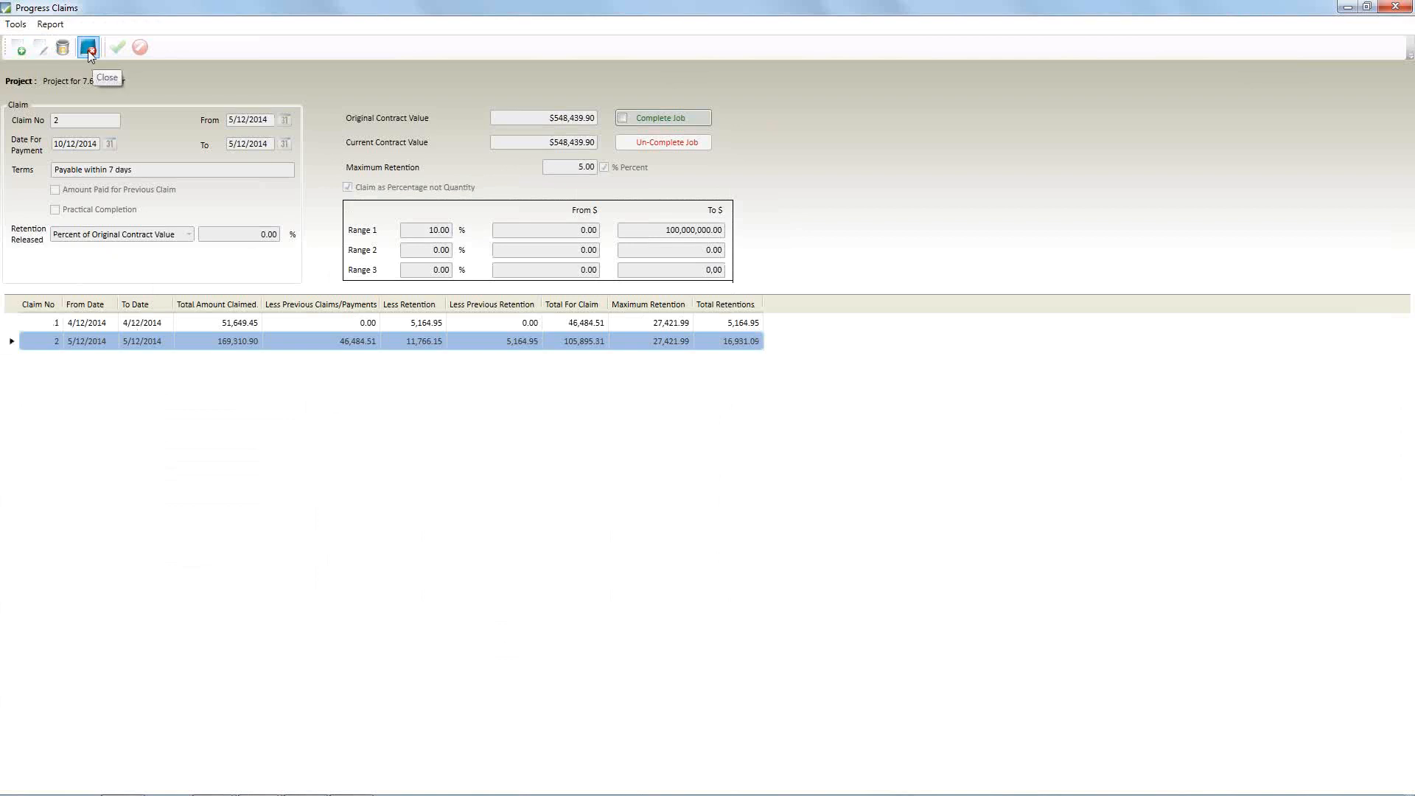
click(88, 50)
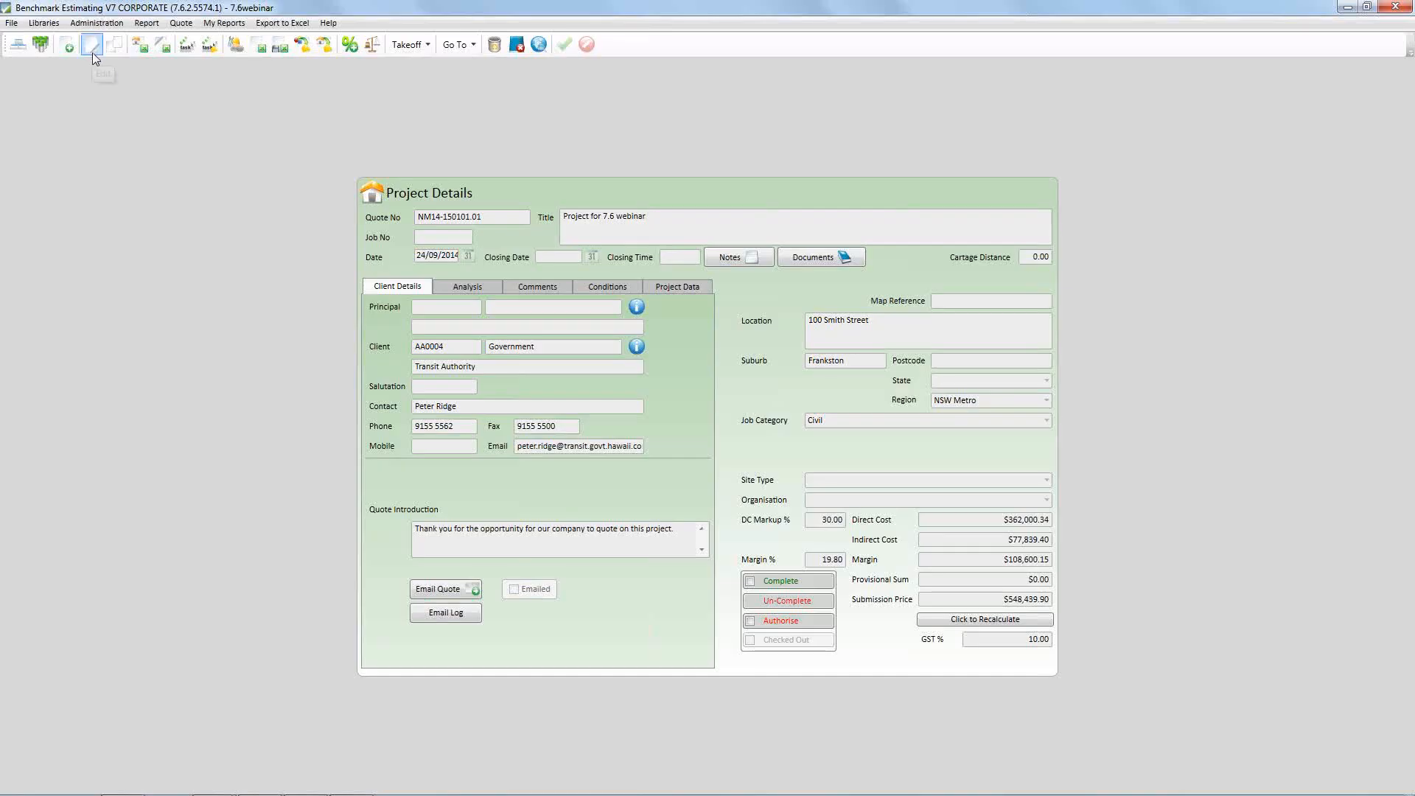
Switch to the PowerPoint slide show and advance to the "#9 Inactive clients/subbies" slide
key(alt+Tab)
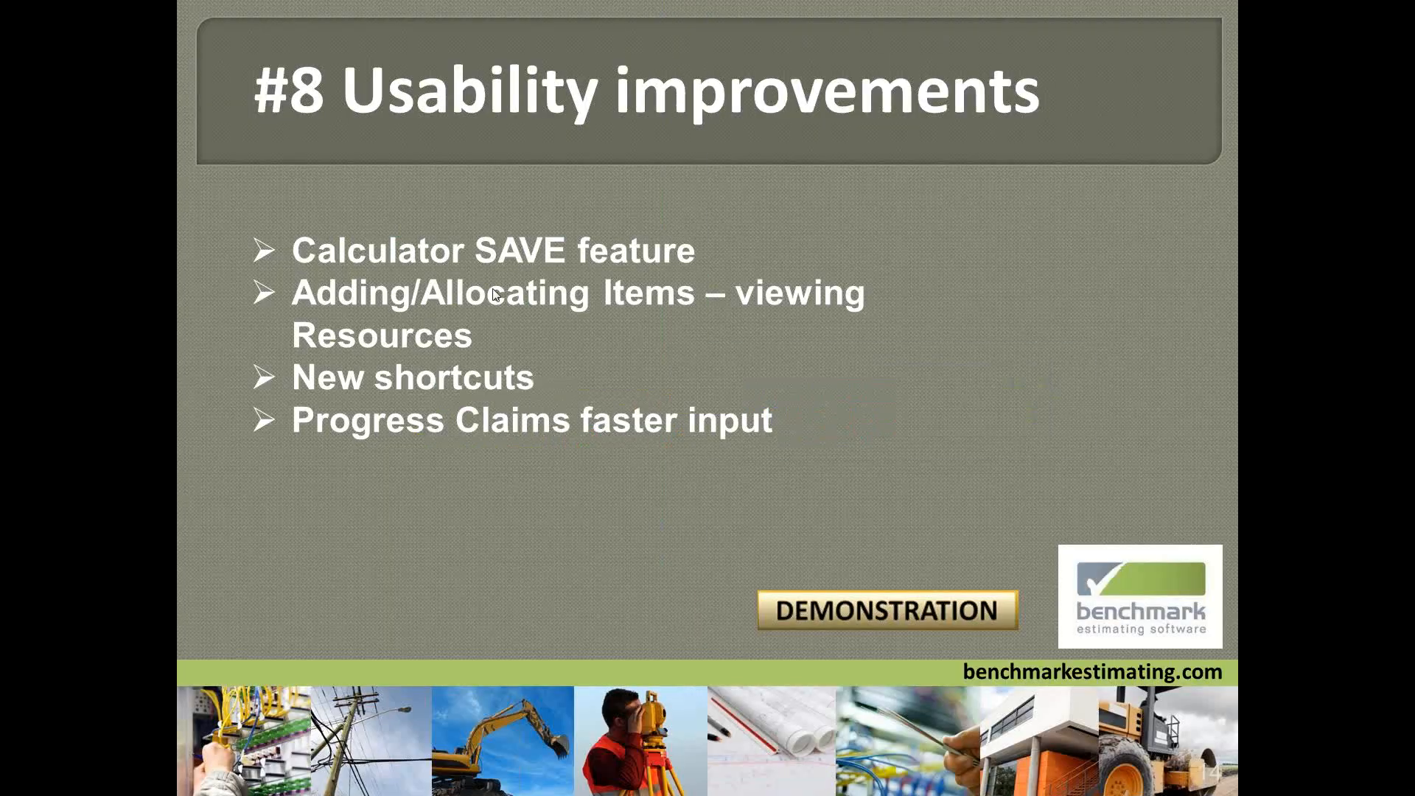
click(492, 289)
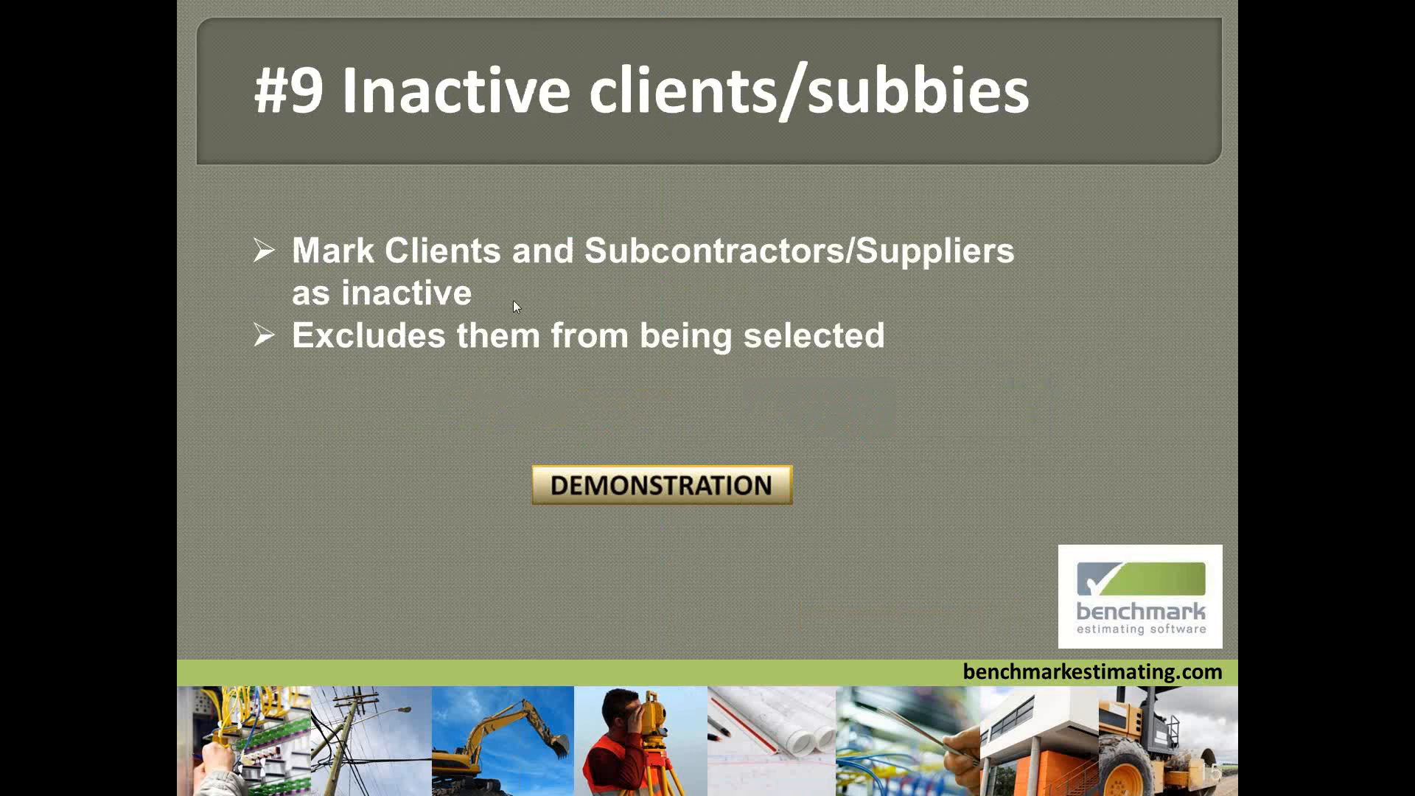